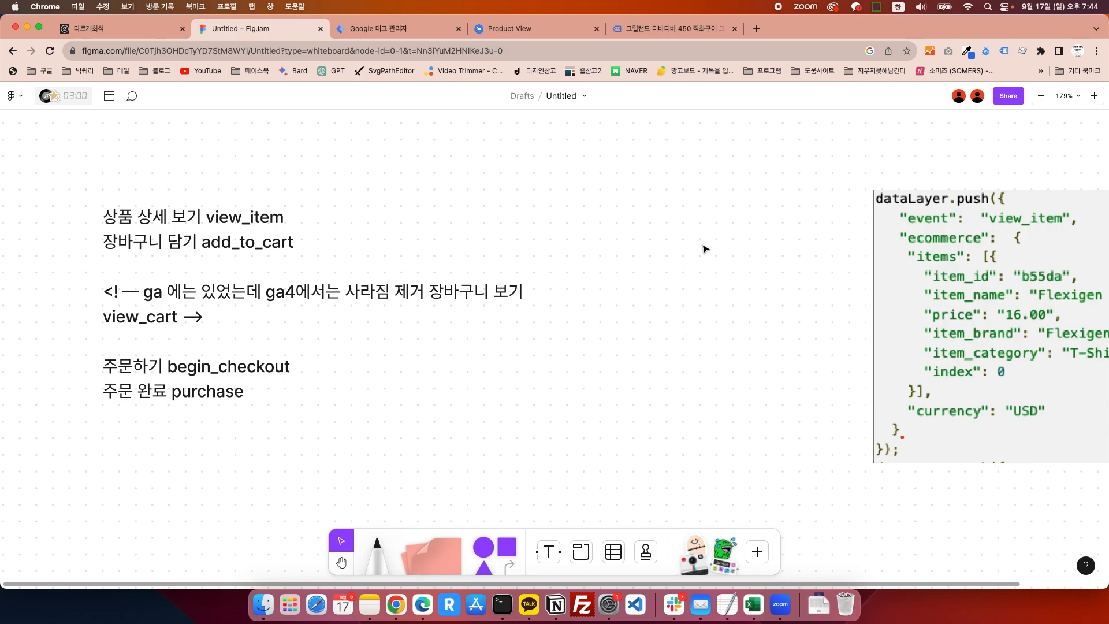
# Step: Open the DIBADIBA450 grill's product page from the PS마켓 home page and look through its details
pyautogui.click(658, 27)
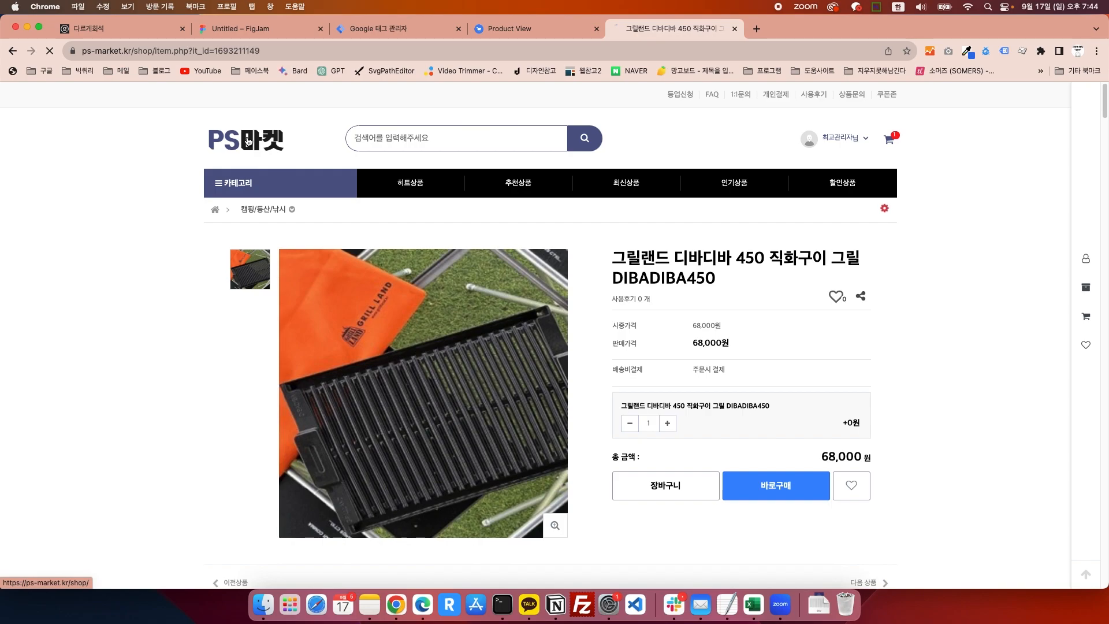
pyautogui.click(250, 141)
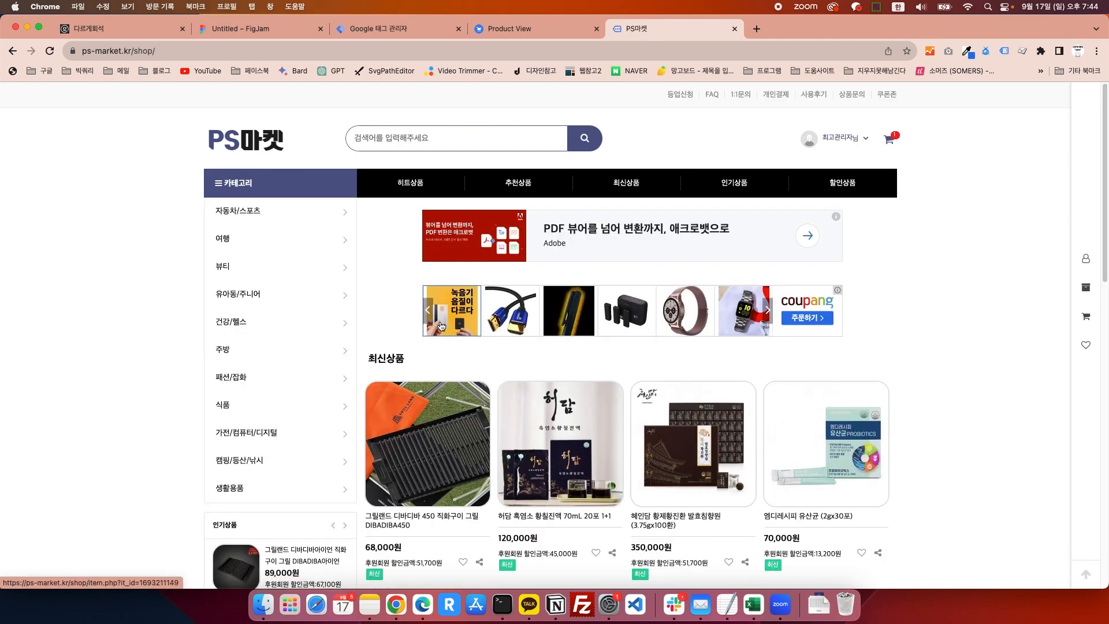
pyautogui.scroll(-3, 387, 330)
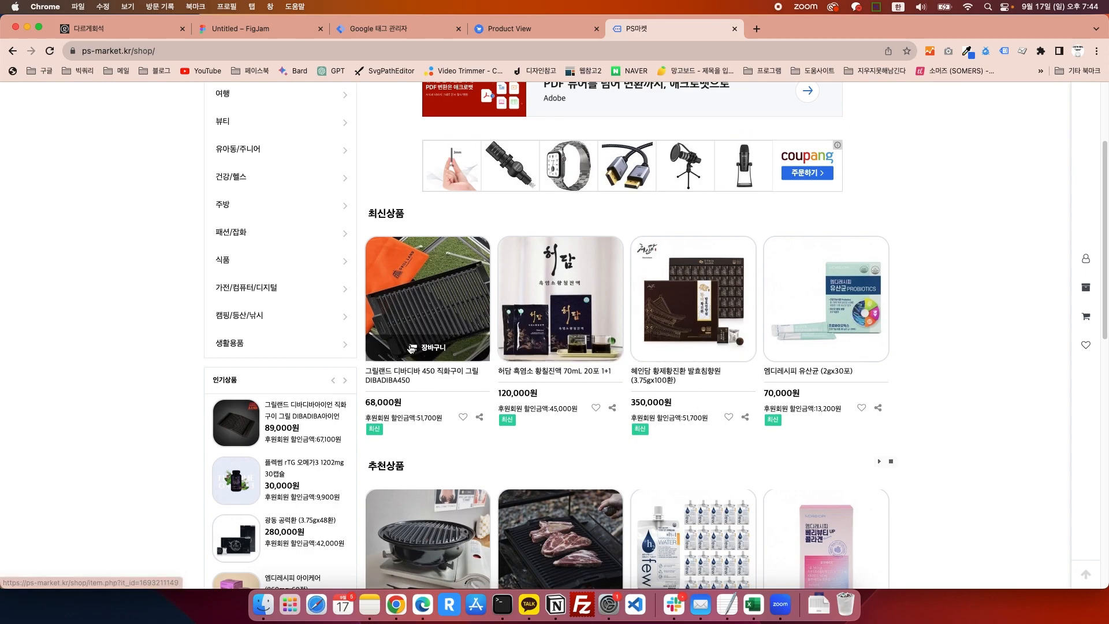
pyautogui.click(426, 303)
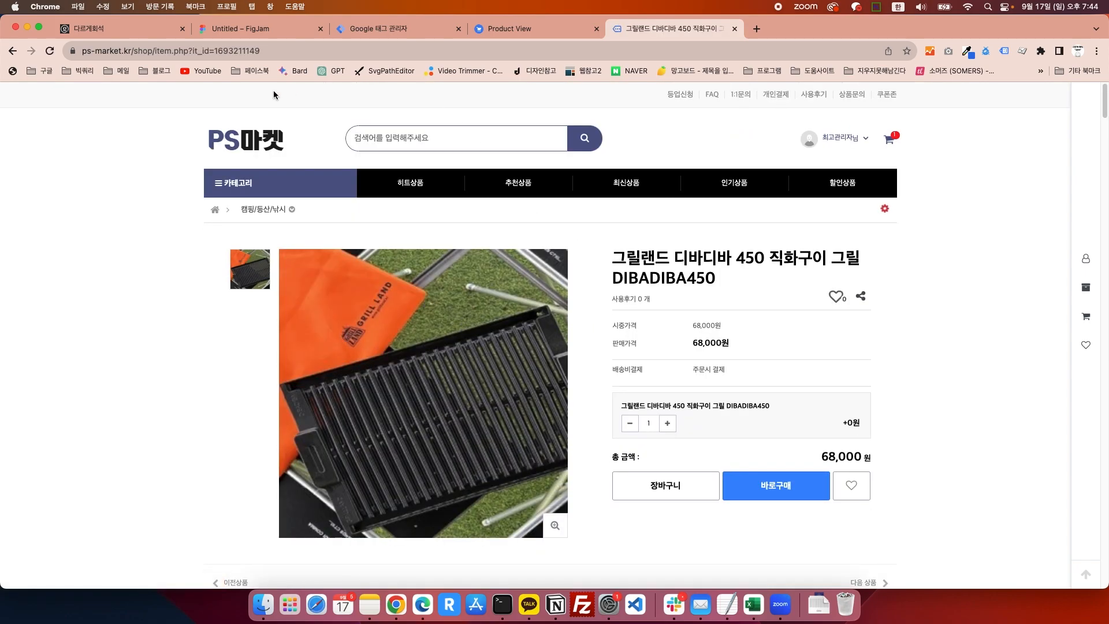
pyautogui.scroll(-6, 595, 448)
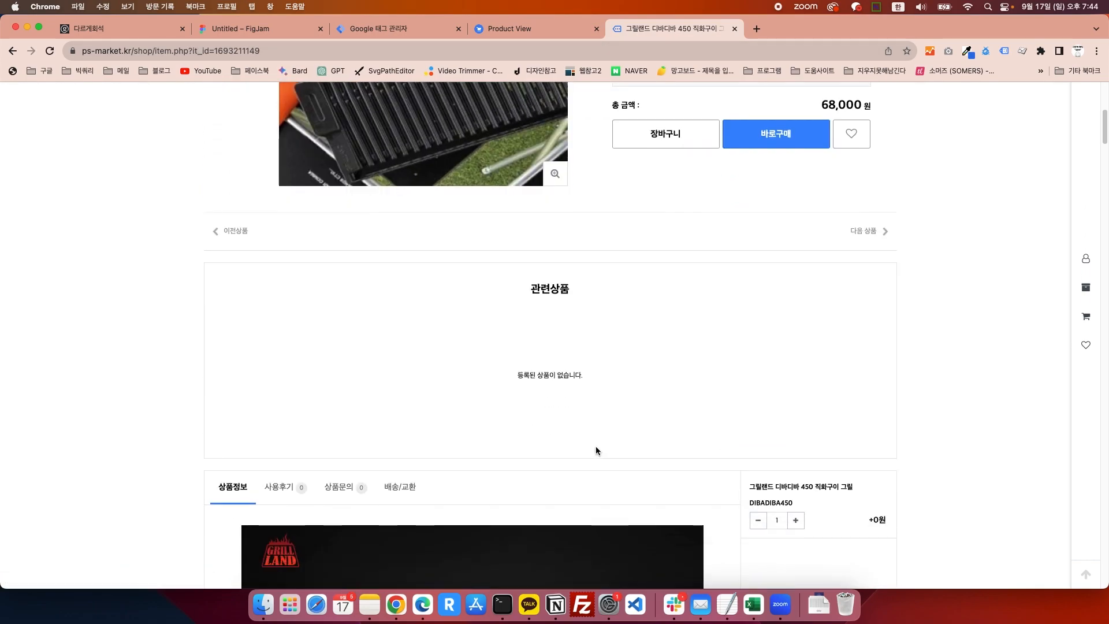
pyautogui.scroll(-2, 595, 448)
pyautogui.scroll(10, 598, 447)
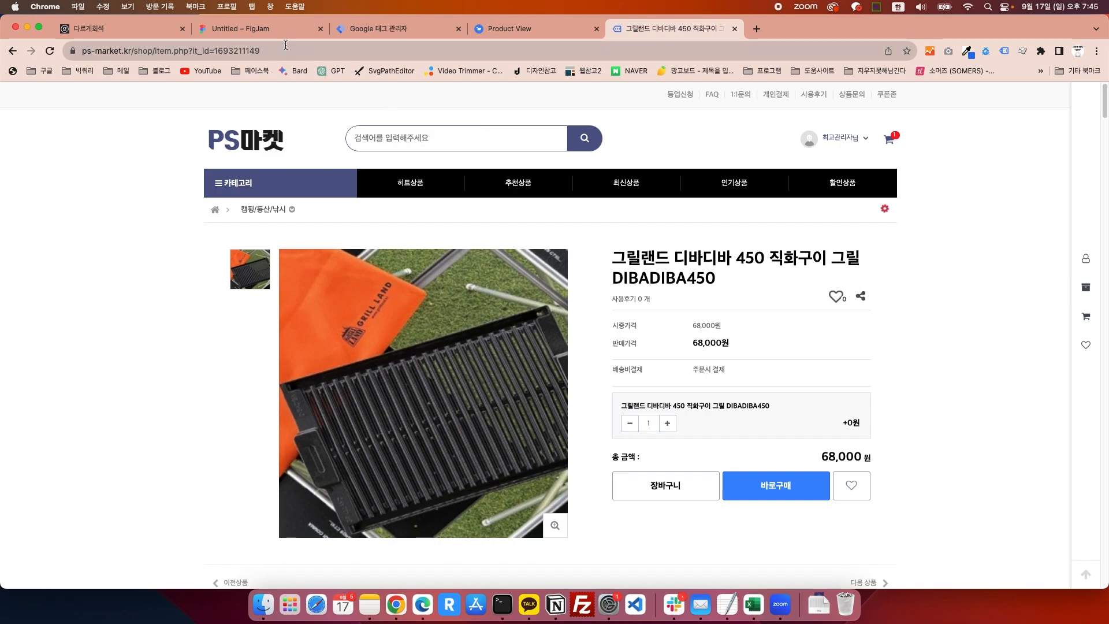
# Step: Return to the FigJam board and delete the blank blue sticky note covering the ecommerce event list
pyautogui.click(277, 39)
pyautogui.press('h')
pyautogui.moveTo(406, 196); pyautogui.dragTo(524, 239)
pyautogui.press('v')
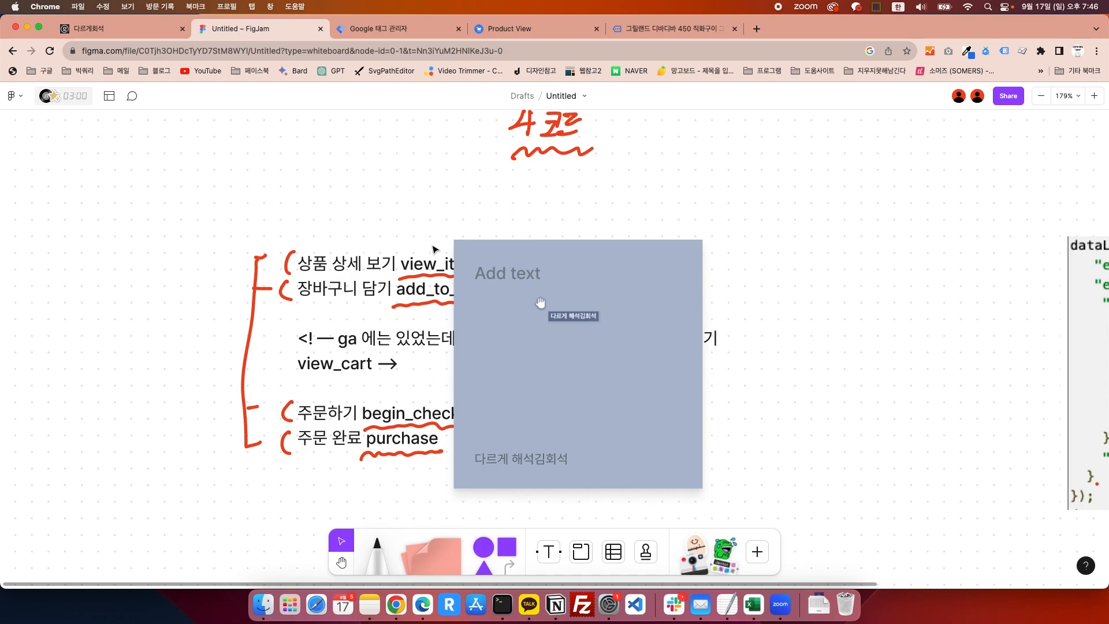
pyautogui.moveTo(553, 306); pyautogui.dragTo(930, 274)
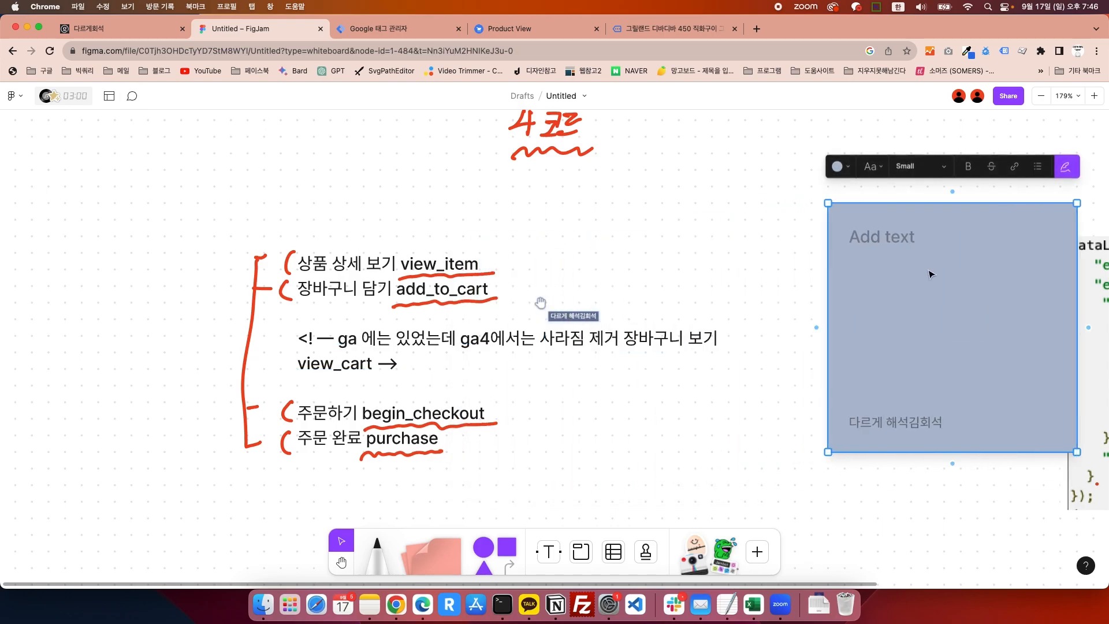
pyautogui.press('Delete')
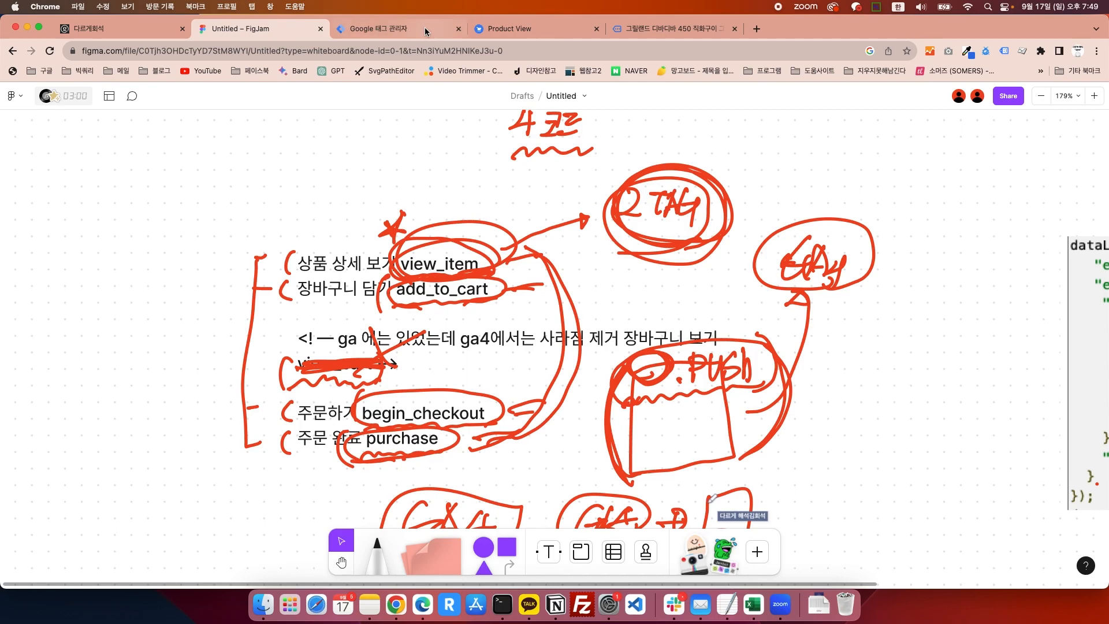
# Step: Switch to Ibby's T-Shirt Shop demo, open its home page and browse the full T-shirt listing
pyautogui.click(542, 37)
pyautogui.click(285, 178)
pyautogui.click(522, 142)
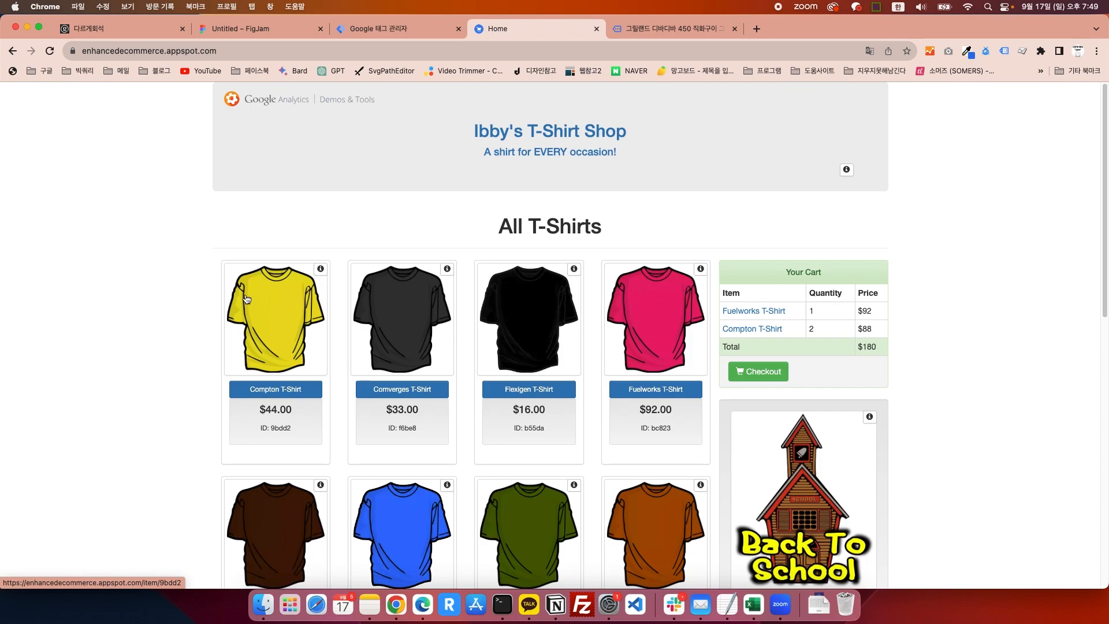
pyautogui.scroll(-6, 526, 412)
pyautogui.scroll(-3, 526, 412)
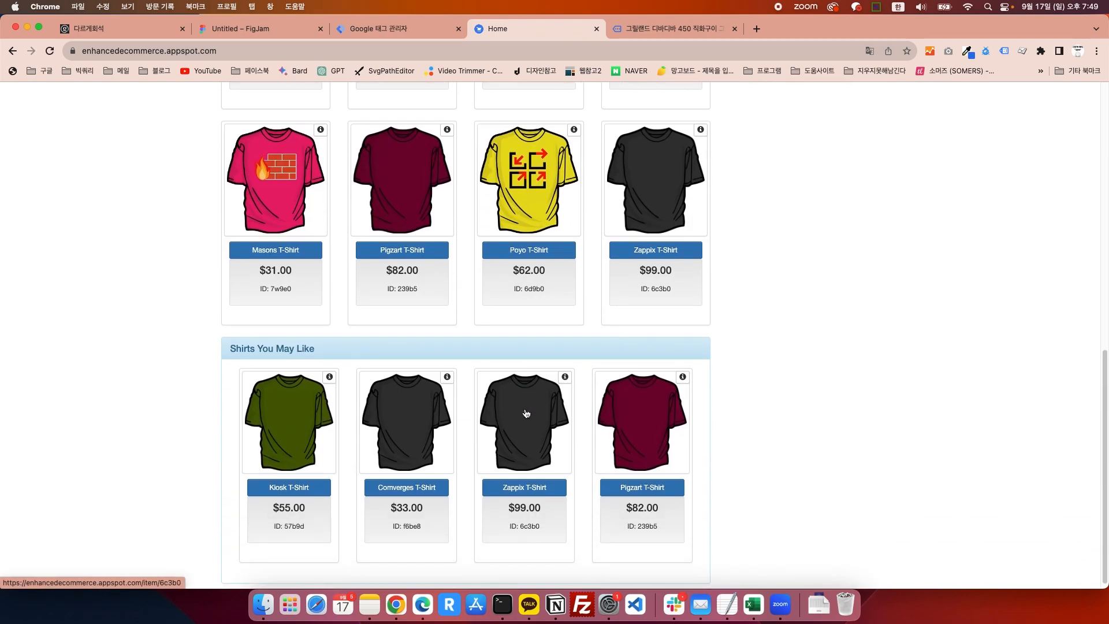
pyautogui.scroll(10, 297, 333)
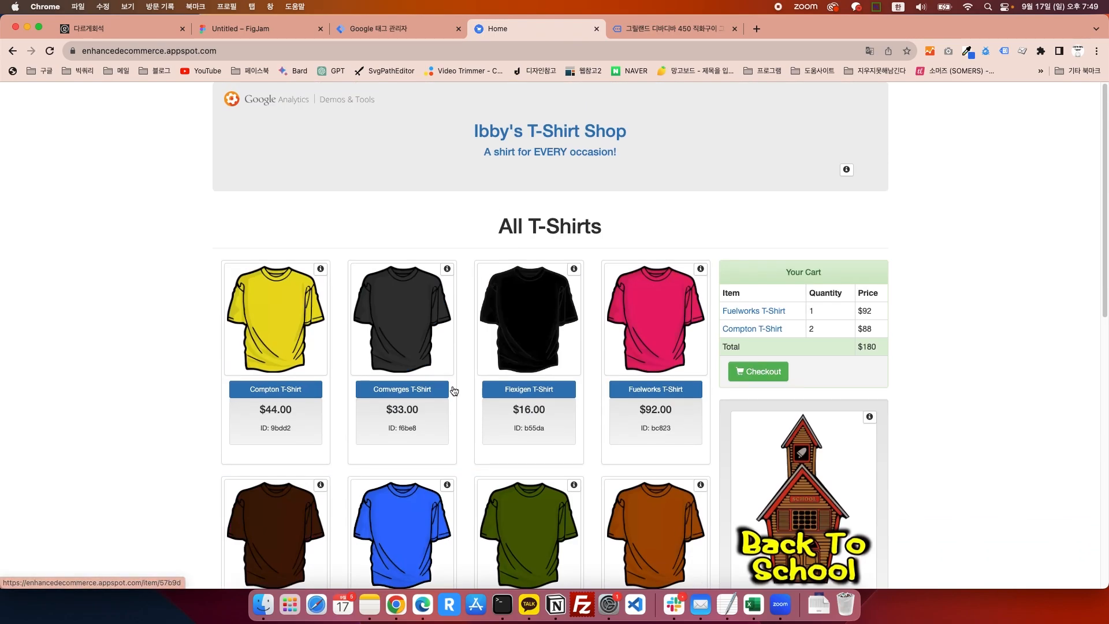
# Step: Open the Compton T-Shirt product page and look over its options and related shirts
pyautogui.click(296, 333)
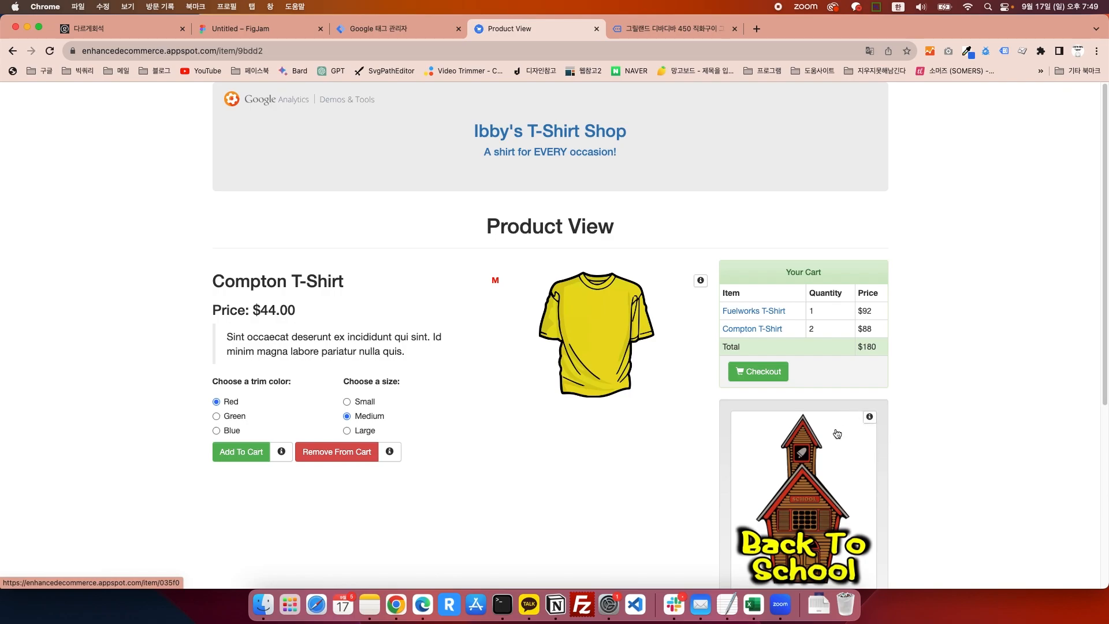
pyautogui.scroll(-5, 787, 483)
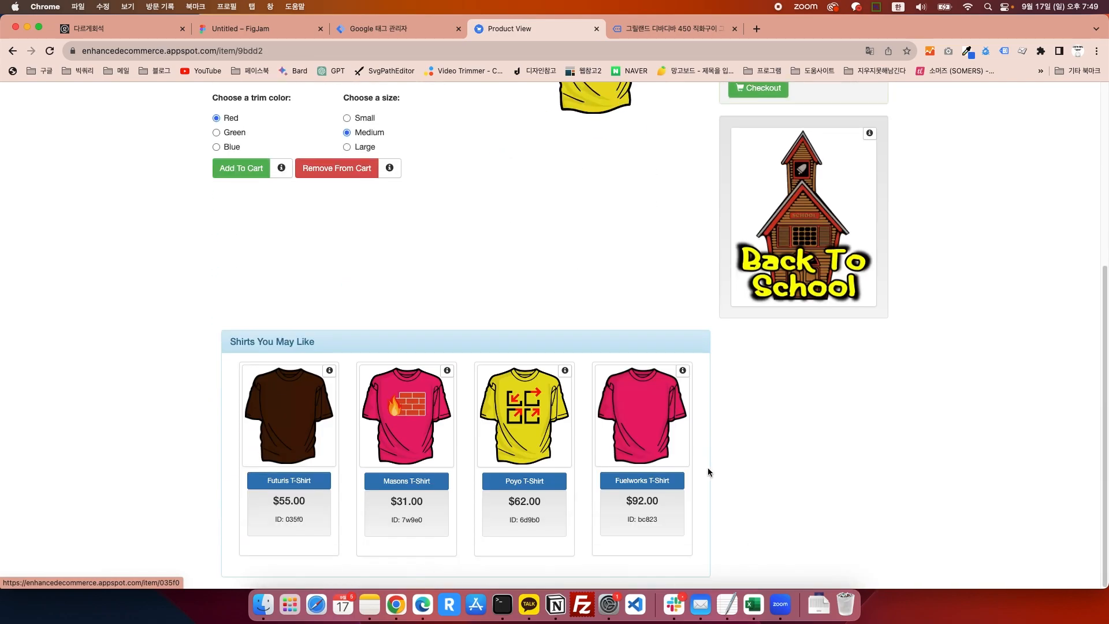
pyautogui.scroll(5, 693, 466)
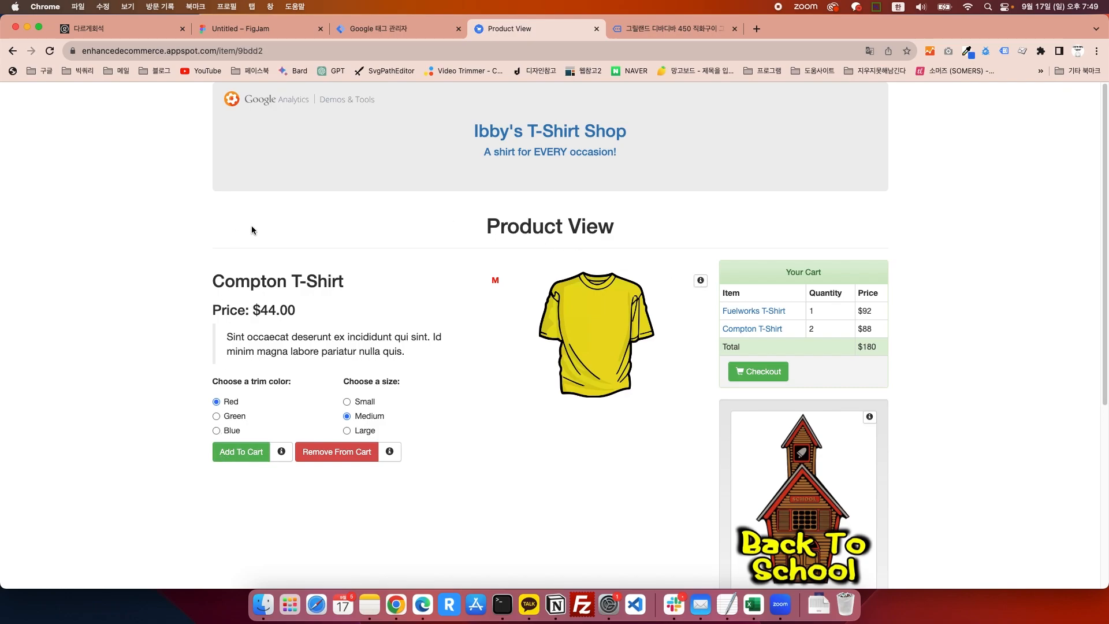
# Step: View the Compton T-Shirt's GA4 Google Tag Manager code, highlight part of it, and close the code window
pyautogui.click(702, 282)
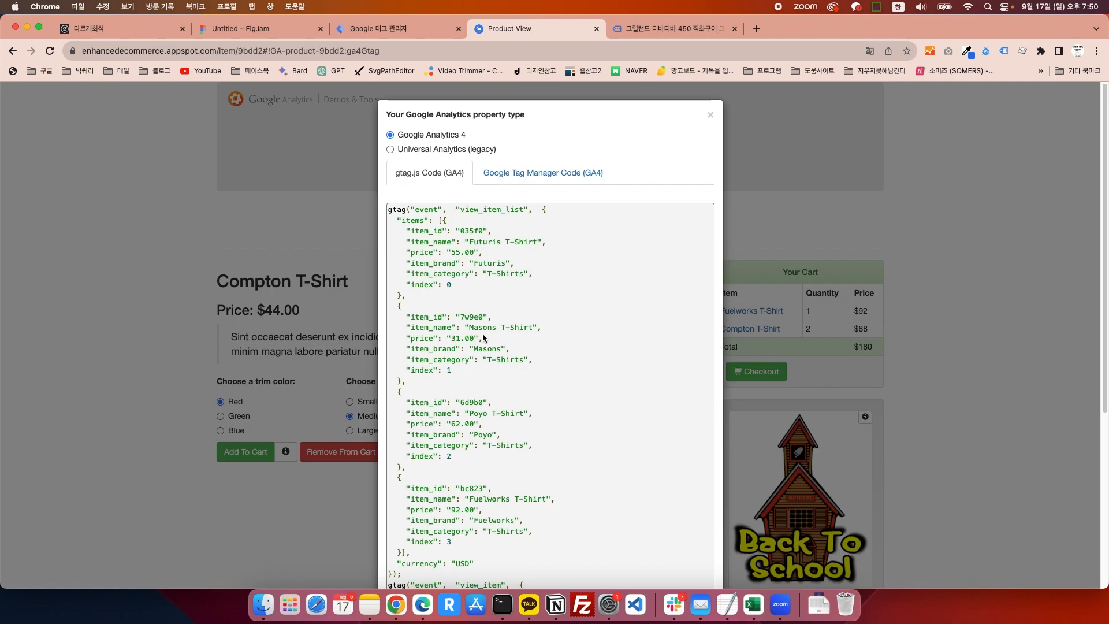
pyautogui.click(502, 184)
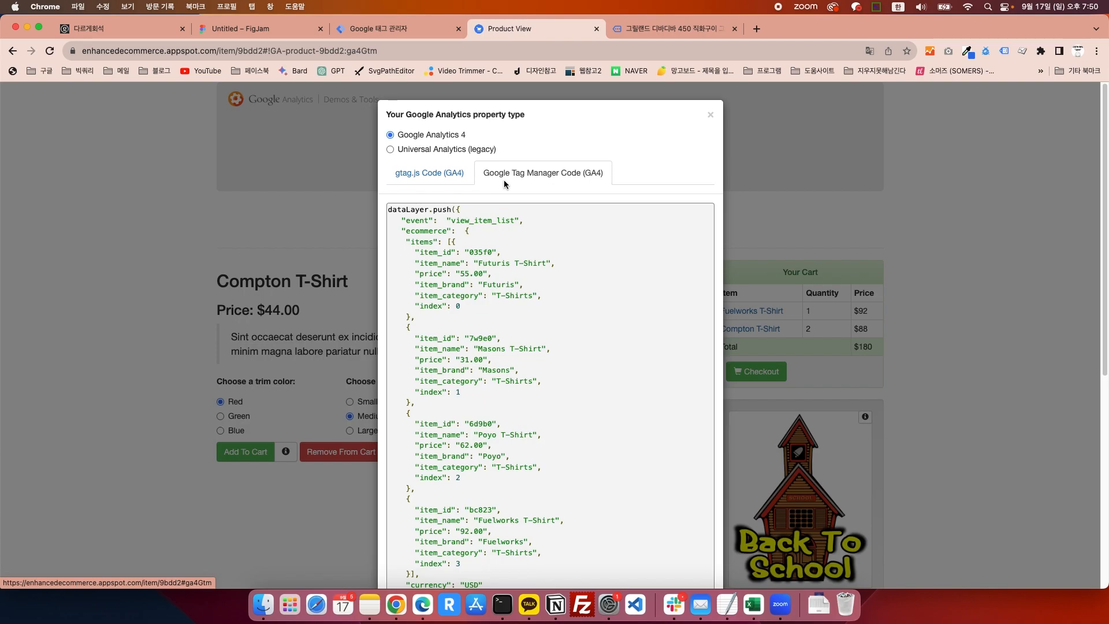
pyautogui.moveTo(390, 209); pyautogui.dragTo(580, 508)
pyautogui.click(587, 430)
pyautogui.click(711, 115)
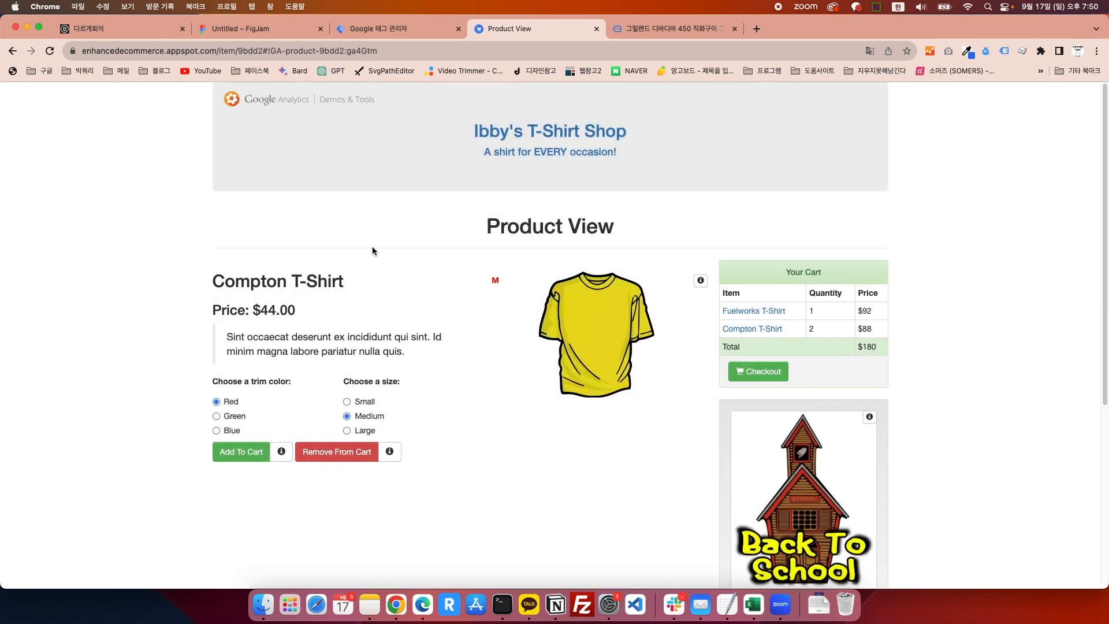
# Step: Reopen the product's analytics code in its GA4 Google Tag Manager version and skim all the dataLayer.push blocks
pyautogui.click(699, 280)
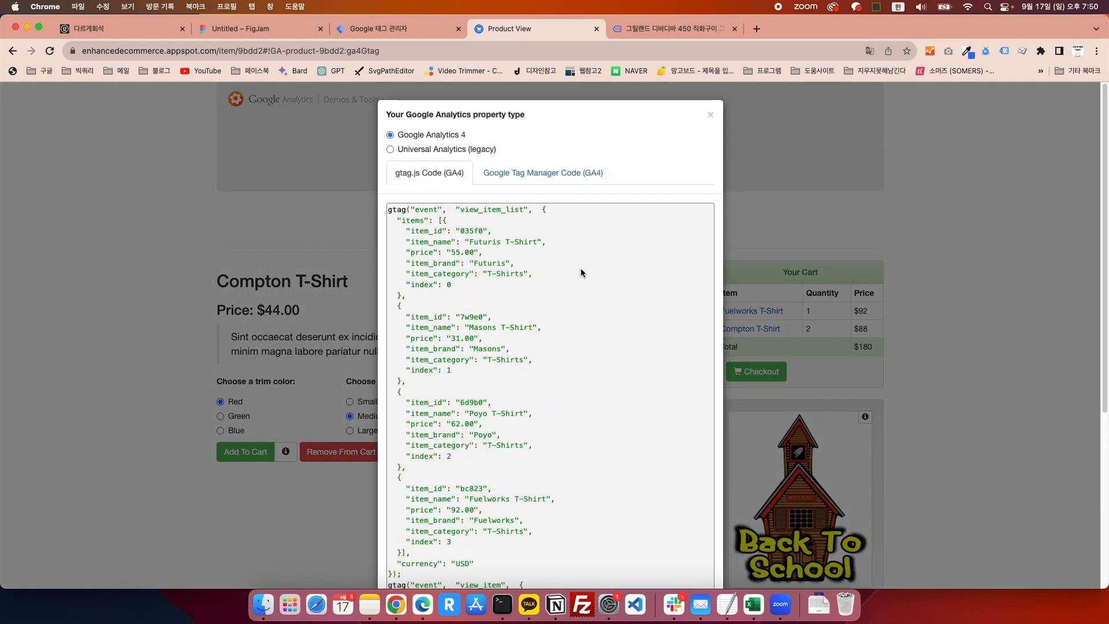
pyautogui.click(522, 173)
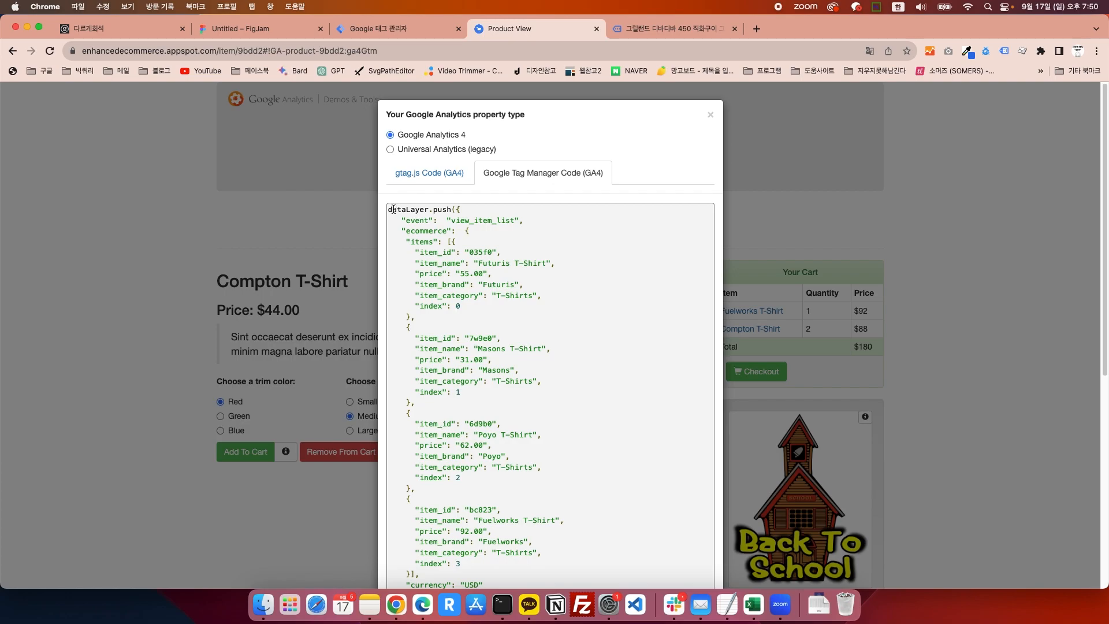
pyautogui.scroll(-10, 439, 260)
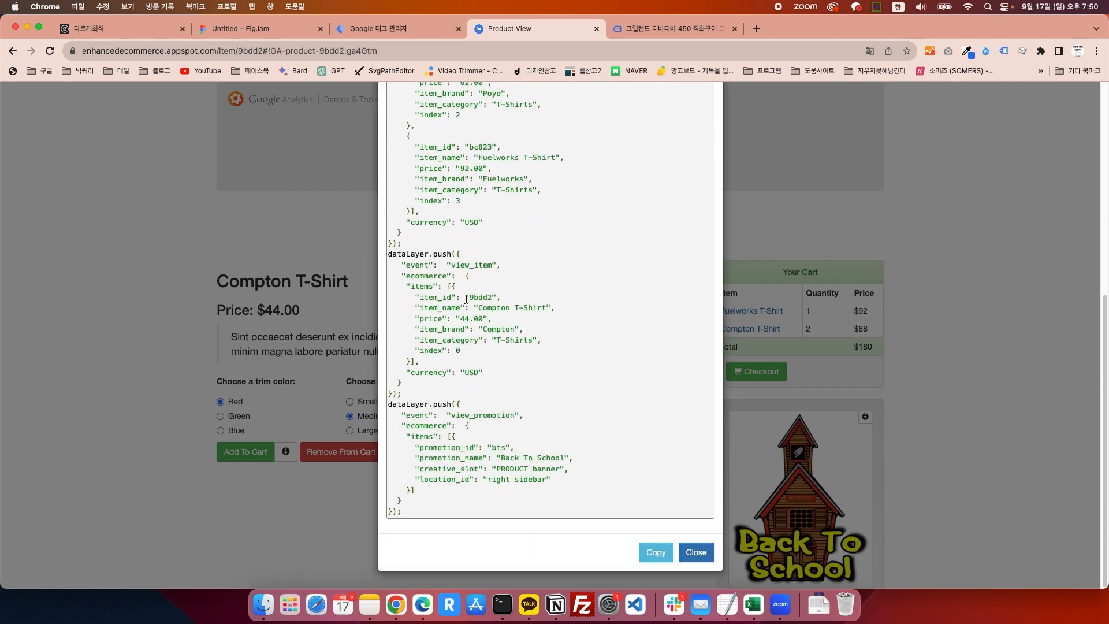
pyautogui.scroll(10, 468, 297)
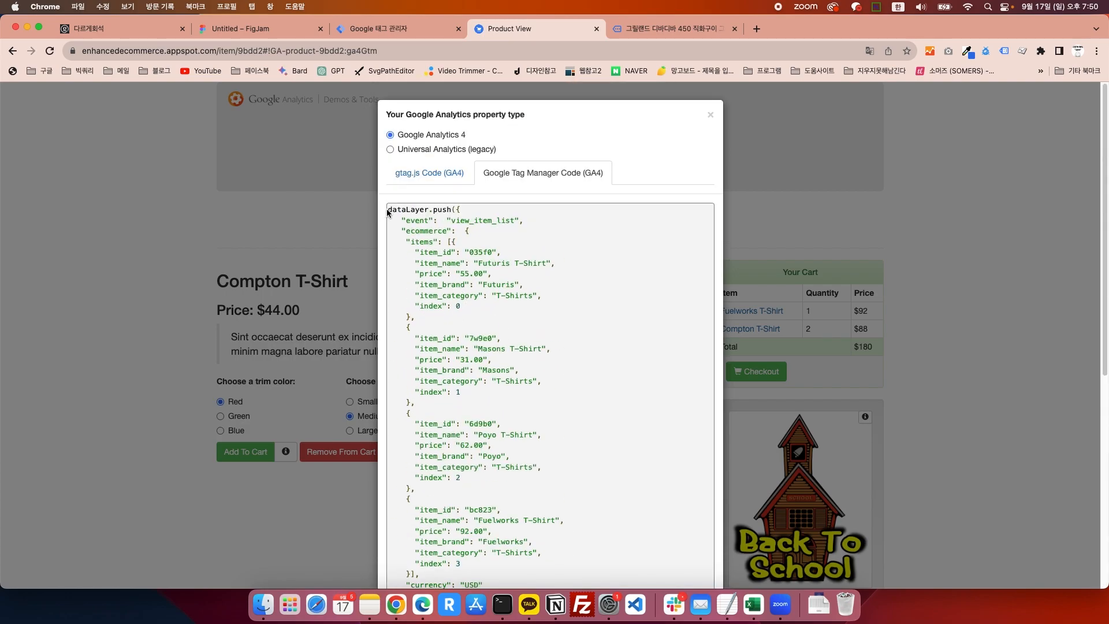
# Step: Highlight the view_item_list and view_item dataLayer.push blocks in turn to examine where each one starts and ends
pyautogui.moveTo(387, 209); pyautogui.dragTo(454, 209)
pyautogui.click(454, 210)
pyautogui.moveTo(402, 220); pyautogui.dragTo(391, 383)
pyautogui.scroll(-5, 436, 419)
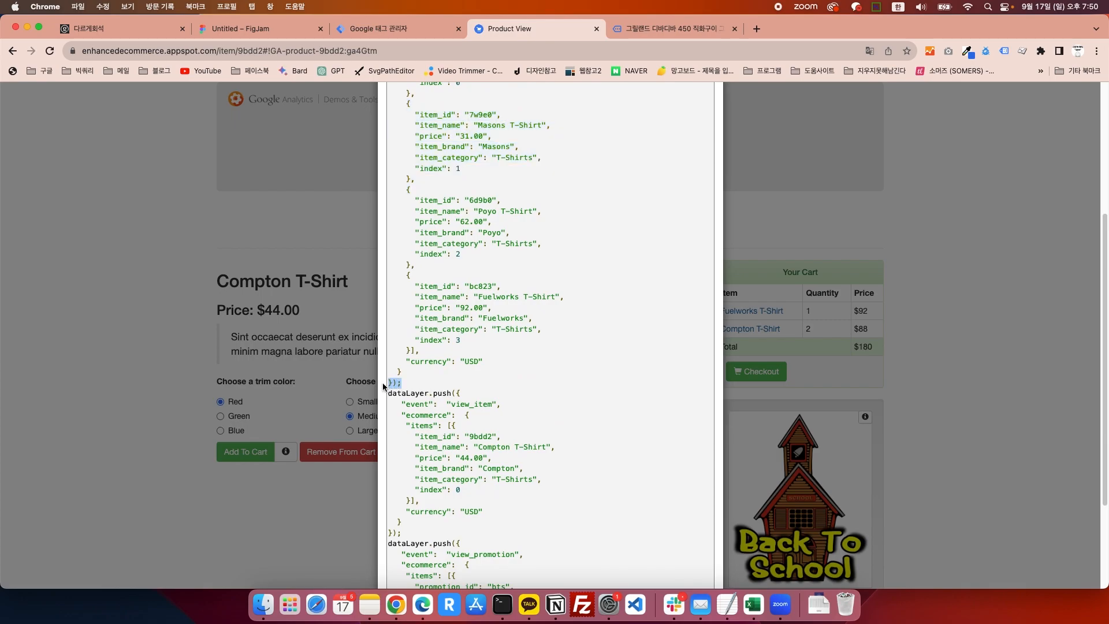
pyautogui.click(400, 385)
pyautogui.scroll(-3, 408, 319)
pyautogui.moveTo(389, 323); pyautogui.dragTo(468, 467)
pyautogui.click(467, 467)
pyautogui.scroll(5, 490, 444)
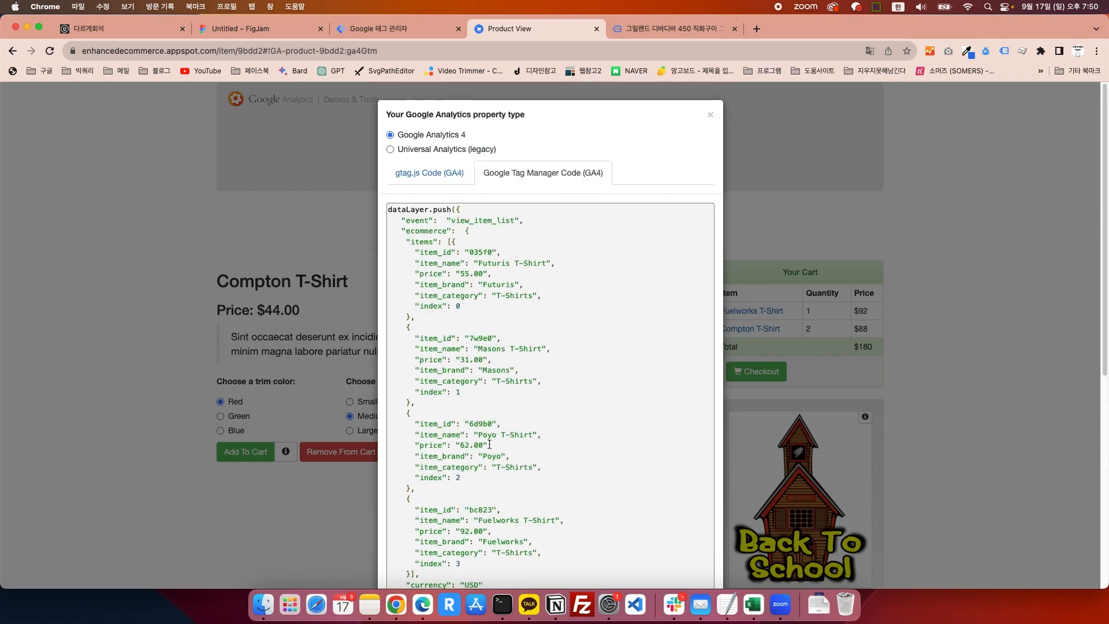
# Step: Highlight the event names view_item_list and view_item in their dataLayer.push blocks to compare them
pyautogui.moveTo(405, 210); pyautogui.dragTo(427, 211)
pyautogui.doubleClick(469, 220)
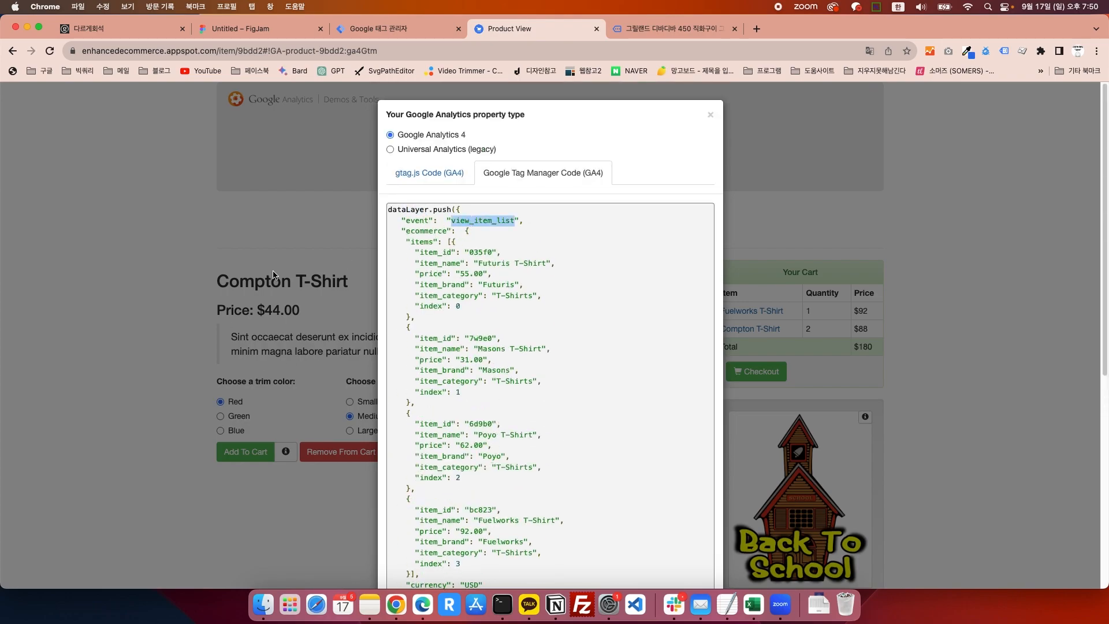
pyautogui.scroll(-8, 445, 371)
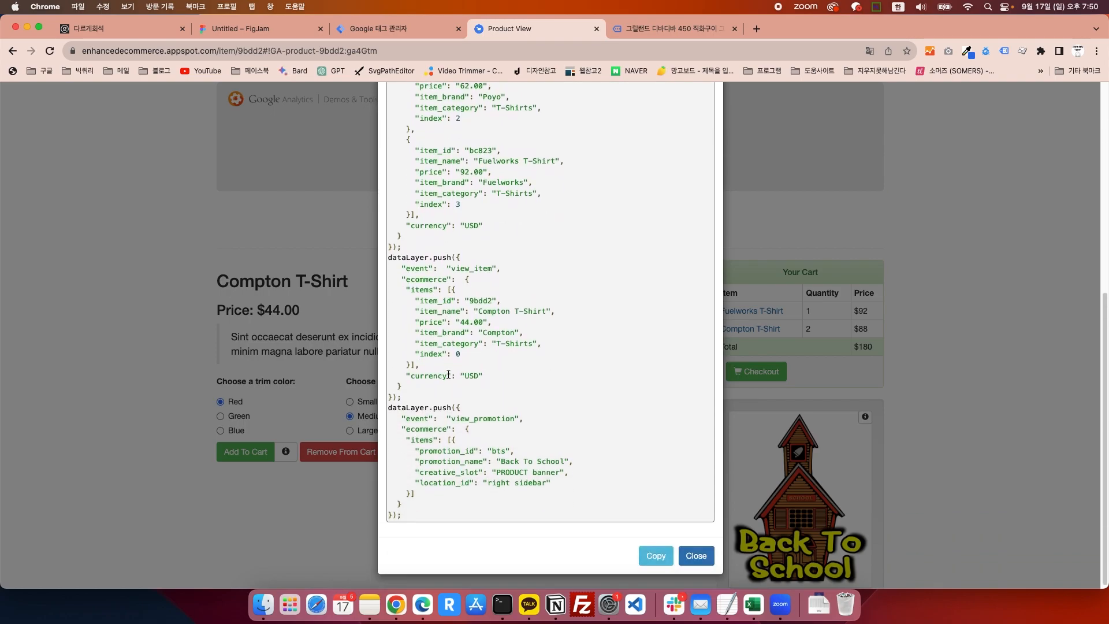
pyautogui.doubleClick(460, 265)
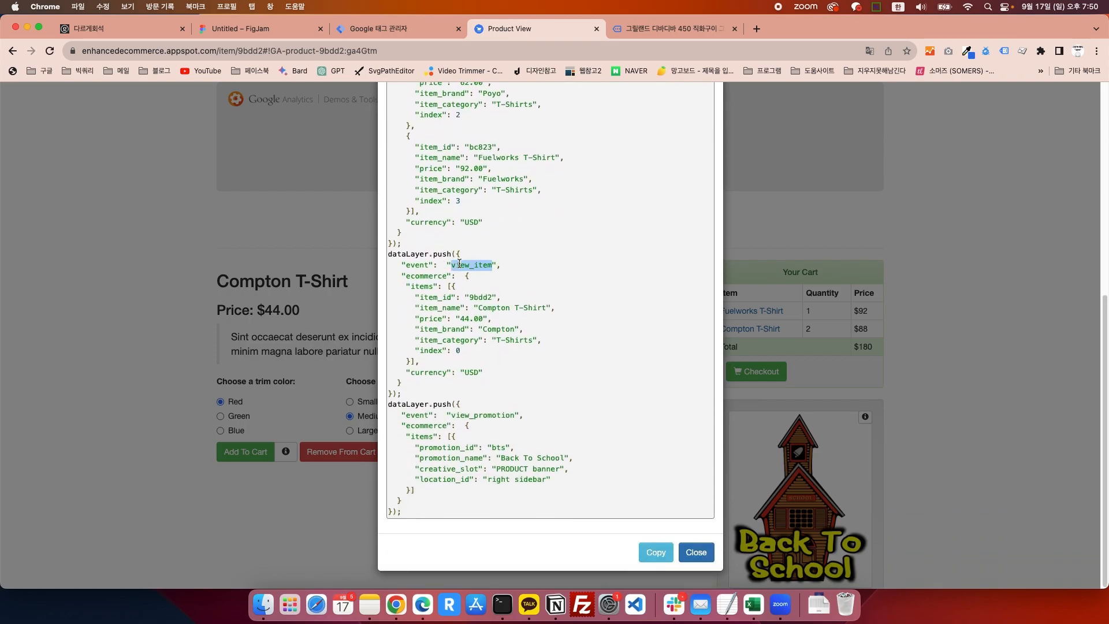
pyautogui.moveTo(403, 265); pyautogui.dragTo(501, 266)
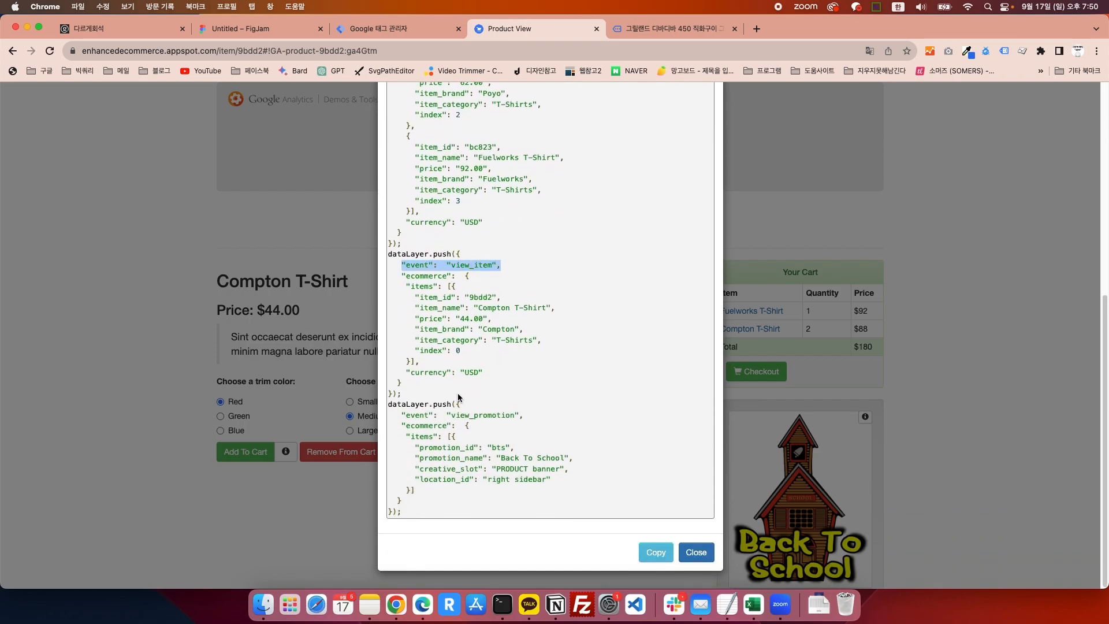
# Step: Highlight the view_promotion event name and its whole dataLayer.push block to examine them
pyautogui.click(450, 415)
pyautogui.moveTo(448, 415); pyautogui.dragTo(528, 417)
pyautogui.moveTo(390, 404); pyautogui.dragTo(489, 527)
pyautogui.click(483, 405)
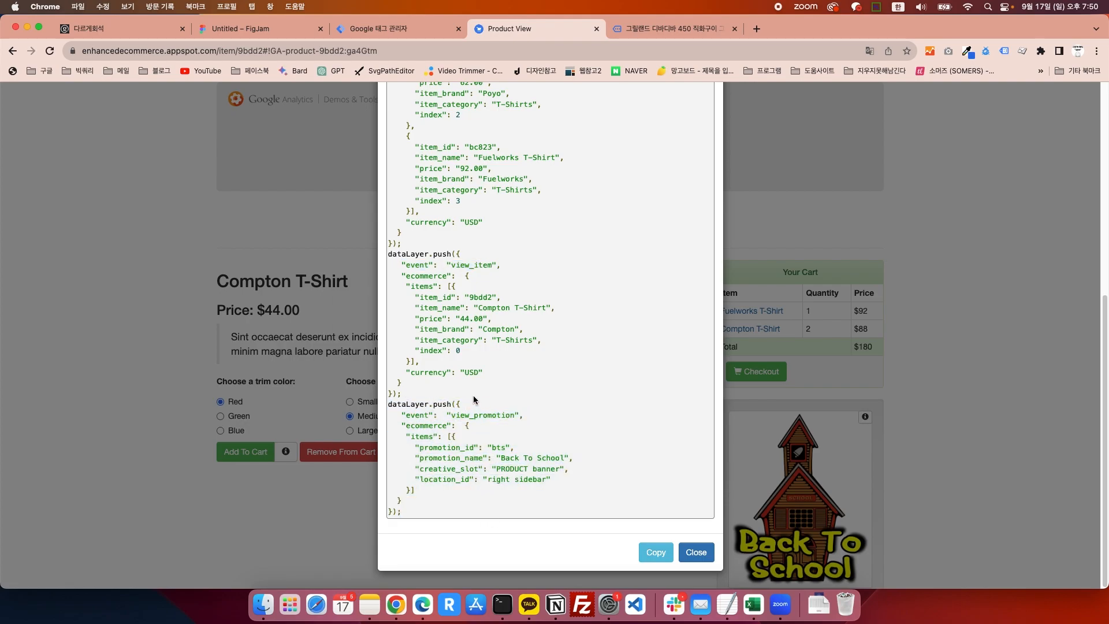
# Step: Highlight the view_item event name, and select its complete dataLayer.push block for the Compton T-Shirt
pyautogui.doubleClick(464, 263)
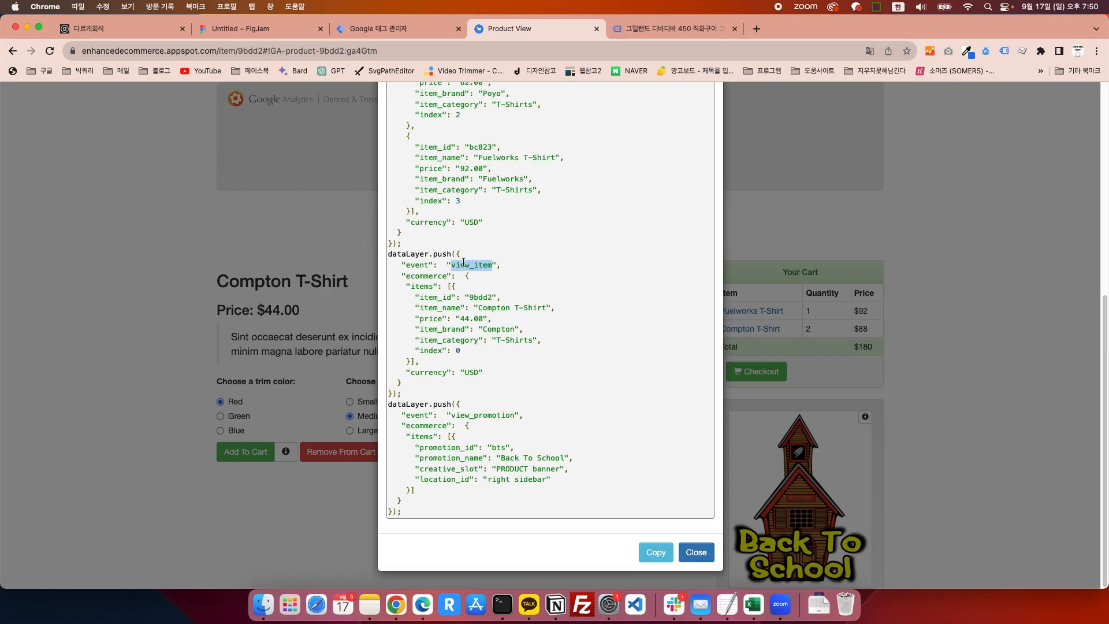
pyautogui.click(417, 266)
pyautogui.moveTo(390, 255); pyautogui.dragTo(411, 307)
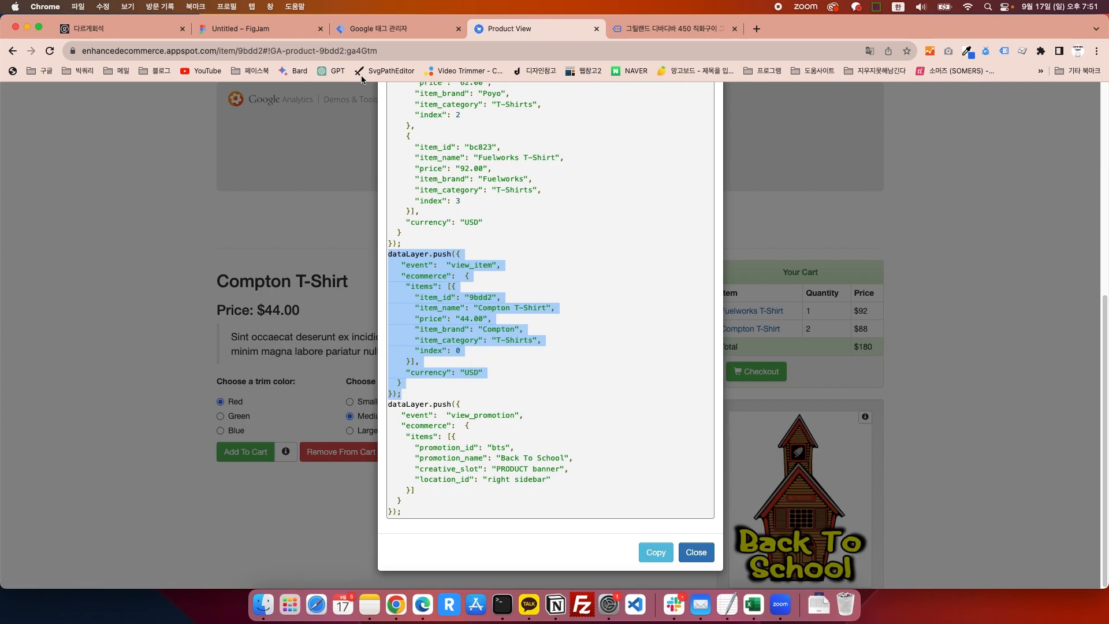
# Step: Switch to the FigJam board and bring the view_item dataLayer.push code image into view with empty space beside it
pyautogui.click(243, 28)
pyautogui.press('space')
pyautogui.moveTo(1096, 345)
pyautogui.mouseDown()
pyautogui.moveTo(703, 307)
pyautogui.moveTo(382, 307)
pyautogui.mouseUp()
pyautogui.moveTo(613, 321)
pyautogui.mouseDown()
pyautogui.moveTo(457, 291)
pyautogui.moveTo(337, 292)
pyautogui.moveTo(367, 293)
pyautogui.moveTo(354, 298)
pyautogui.mouseUp()
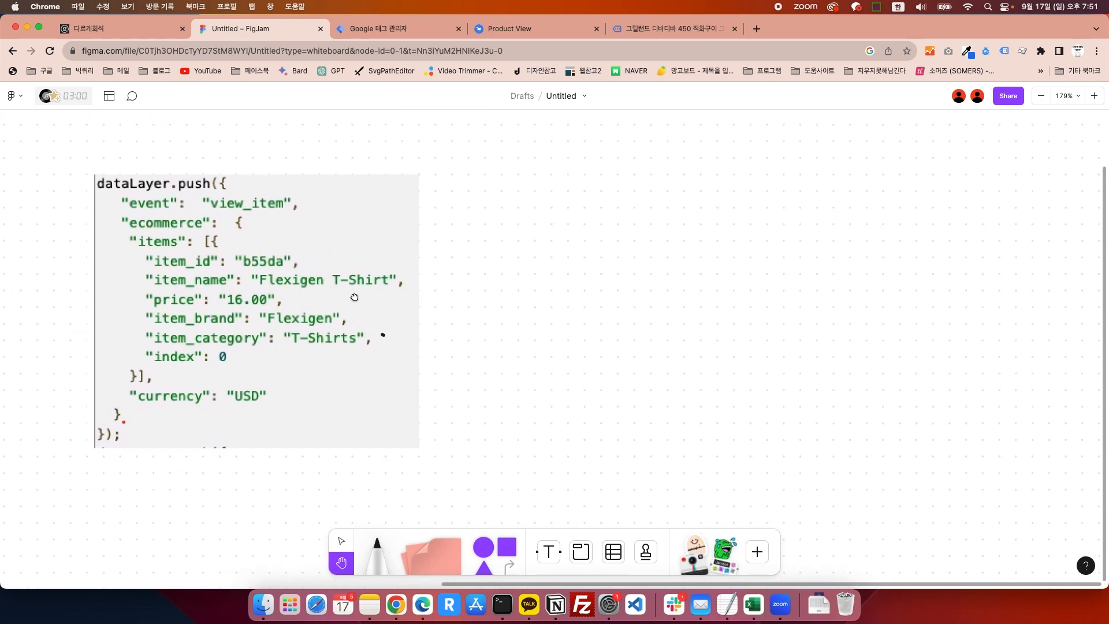
pyautogui.press('v')
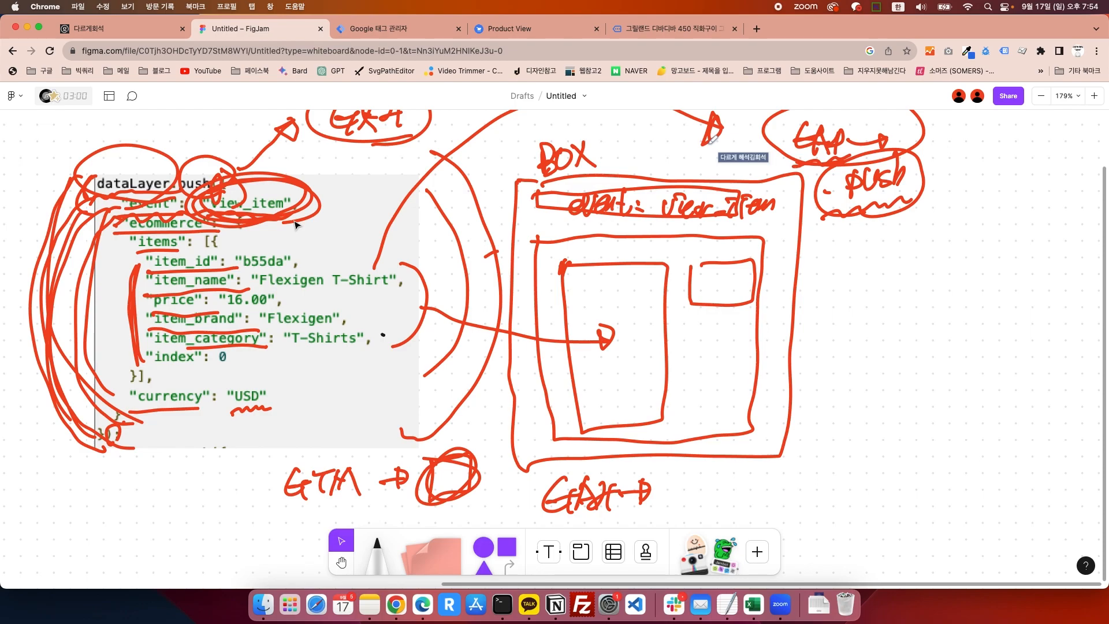
# Step: Reposition the board to show the annotated dataLayer code together with the BOX sketch and the handwritten notes
pyautogui.press('space')
pyautogui.moveTo(460, 291); pyautogui.dragTo(874, 348)
pyautogui.moveTo(566, 335); pyautogui.dragTo(344, 278)
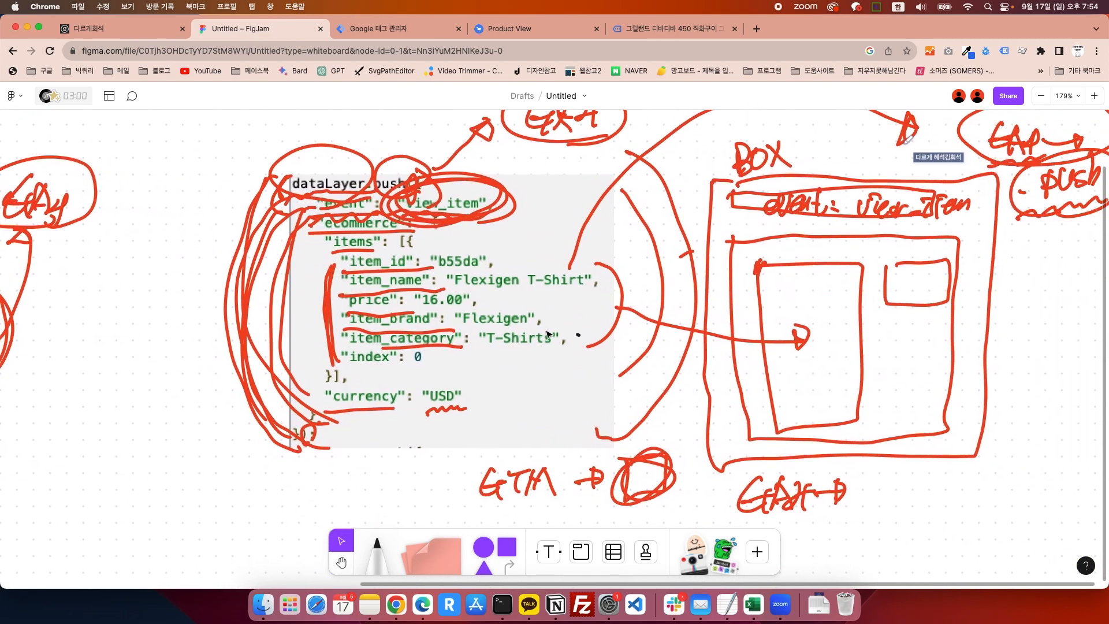
pyautogui.press('space')
pyautogui.moveTo(578, 264); pyautogui.dragTo(493, 320)
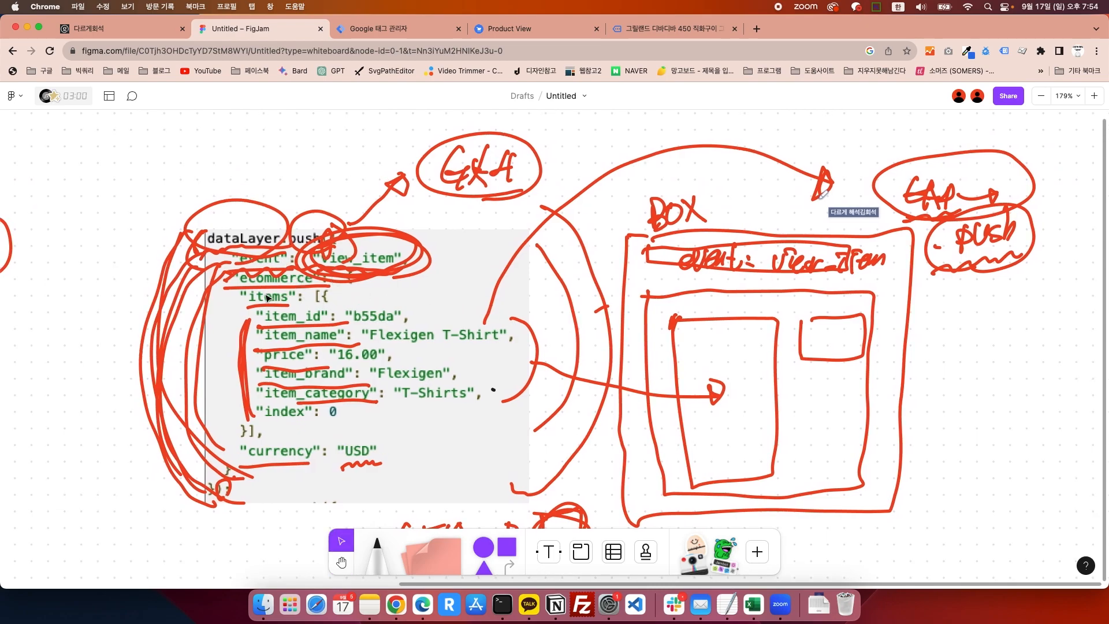
# Step: Compare the board's list of ecommerce events, from view_item to purchase, with the annotated view_item dataLayer.push code
pyautogui.press('space')
pyautogui.moveTo(239, 321); pyautogui.dragTo(713, 340)
pyautogui.moveTo(347, 339); pyautogui.dragTo(697, 310)
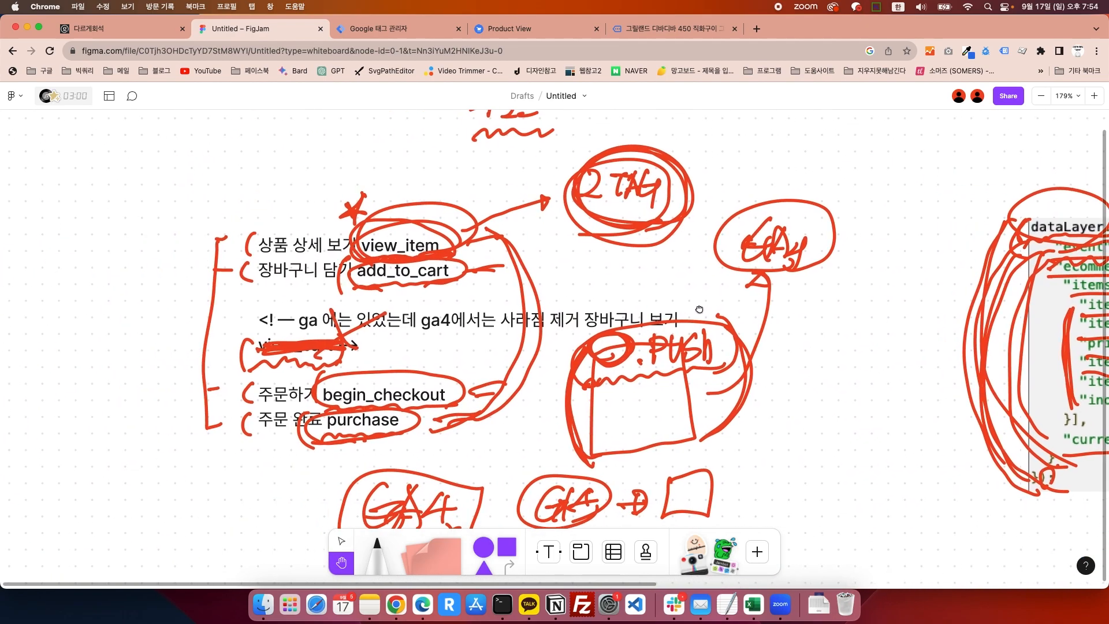
pyautogui.moveTo(524, 382); pyautogui.dragTo(559, 351)
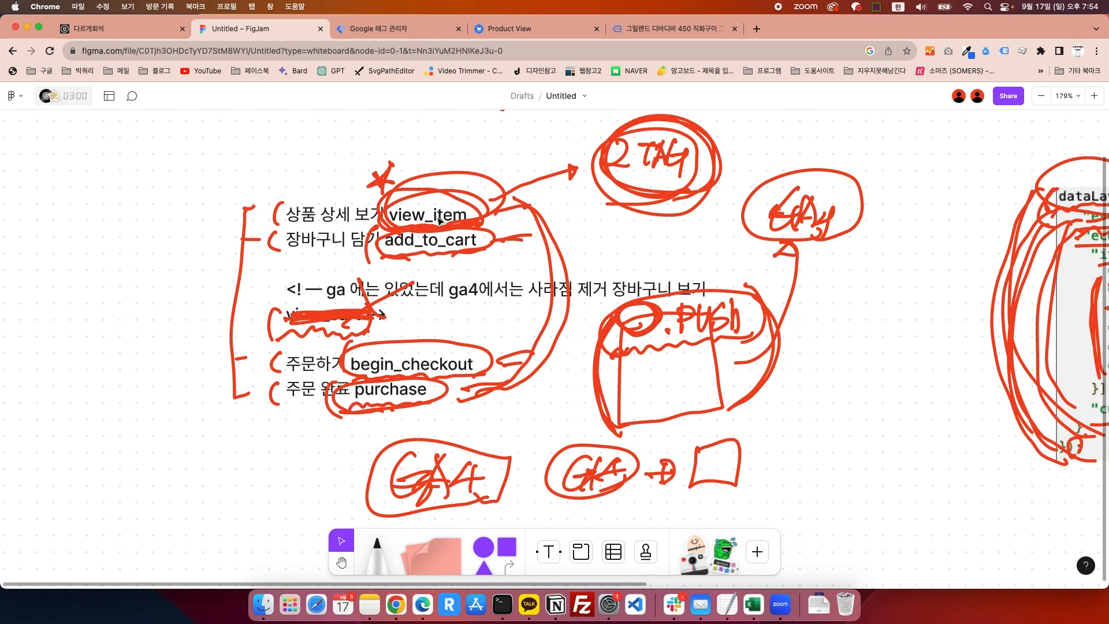
pyautogui.press('space')
pyautogui.moveTo(518, 199); pyautogui.dragTo(245, 256)
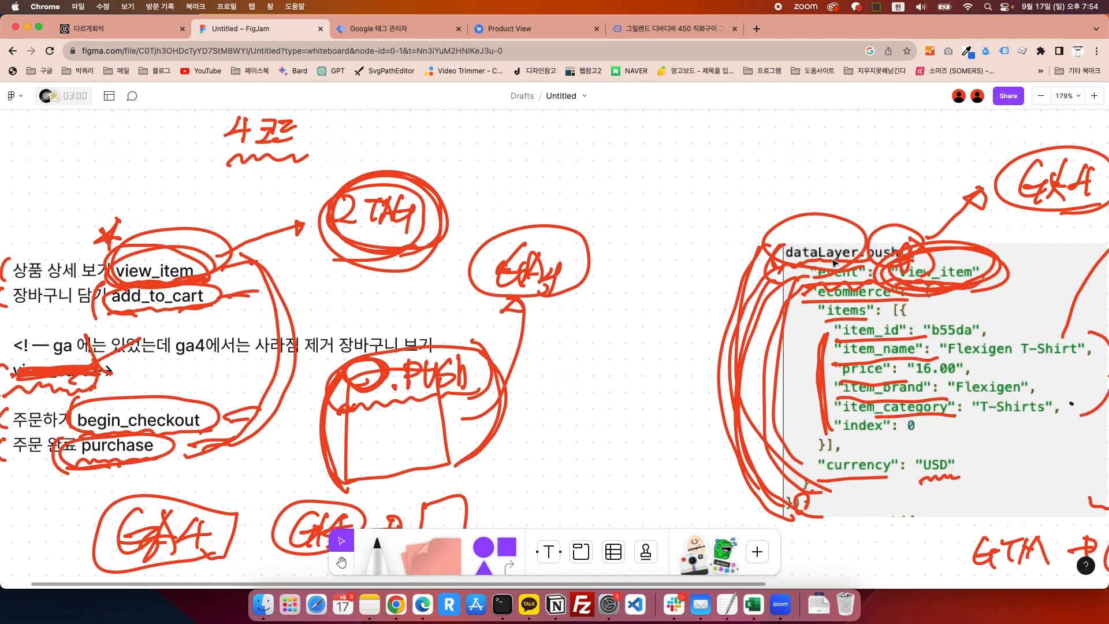
pyautogui.press('space')
pyautogui.moveTo(337, 257); pyautogui.dragTo(569, 280)
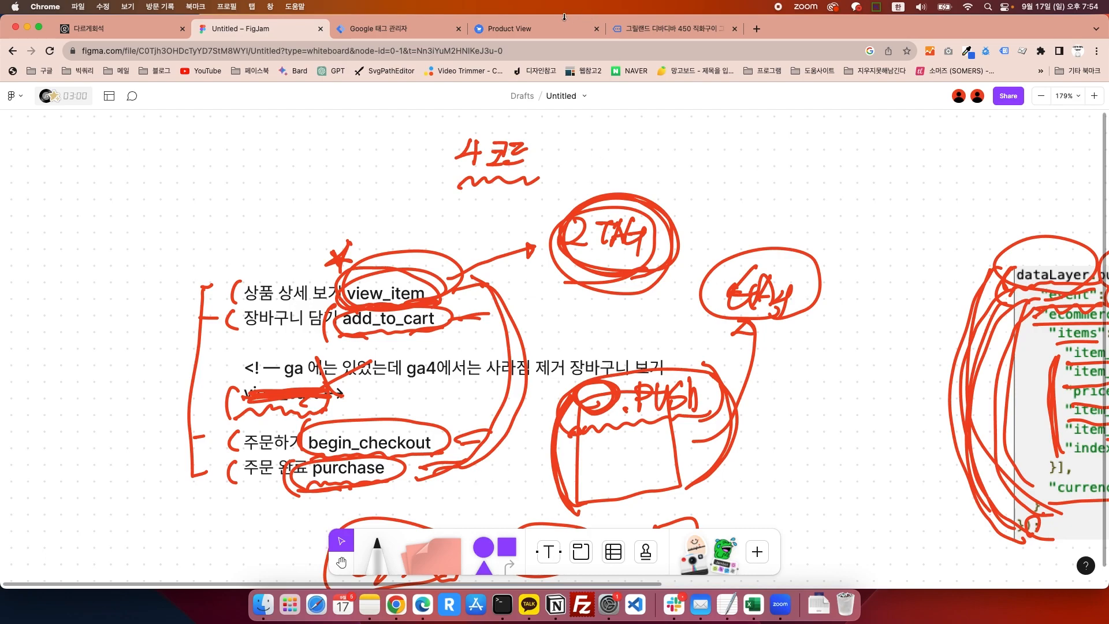
# Step: Switch to the Product View page and reselect the complete view_item dataLayer.push block for the Compton T-Shirt
pyautogui.click(538, 30)
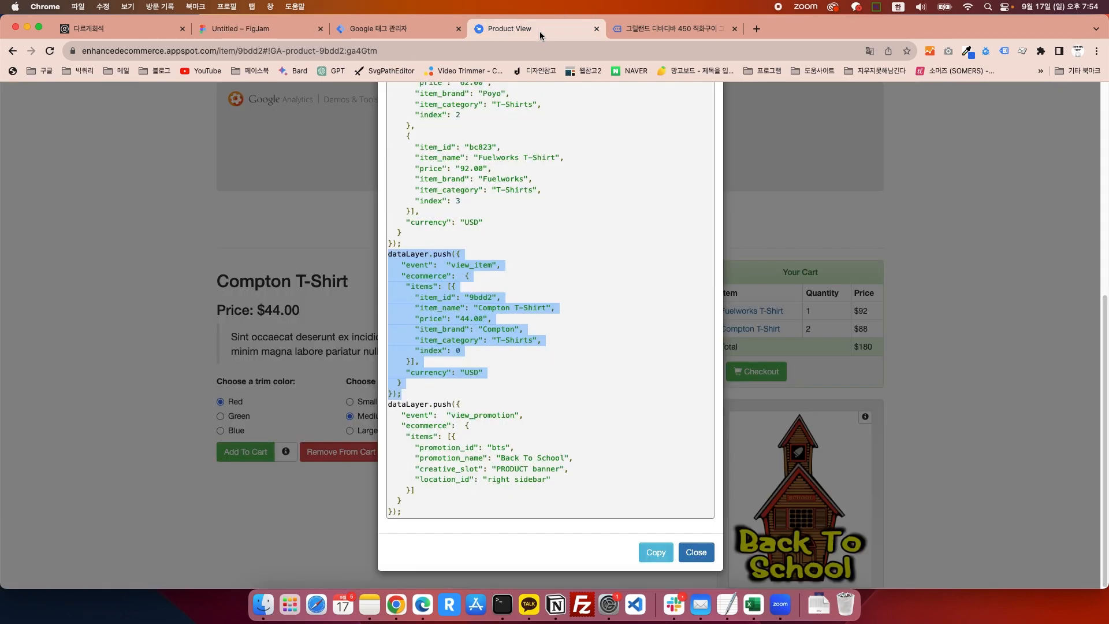
pyautogui.click(416, 404)
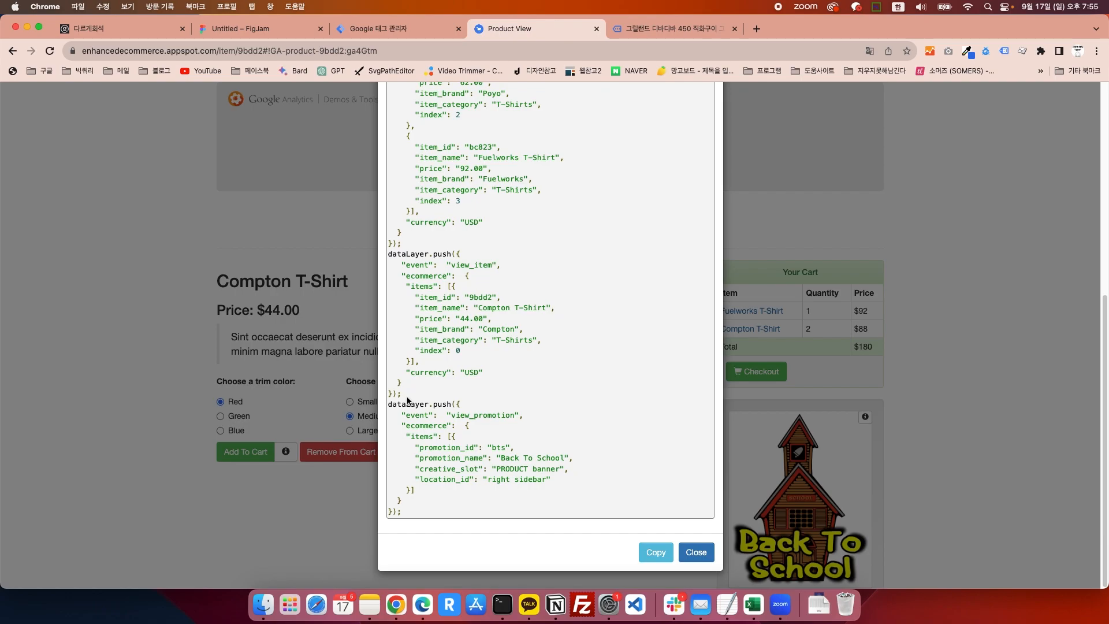
pyautogui.moveTo(406, 397); pyautogui.dragTo(379, 260)
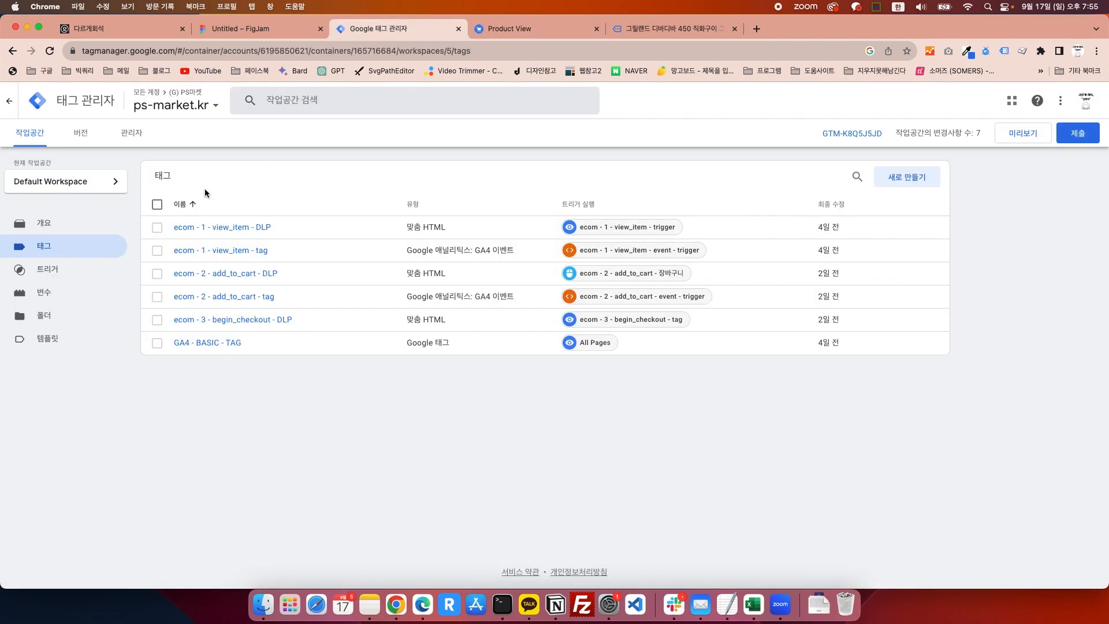
# Step: Switch to Google Tag Manager and open the "ecom - 1 - view_item - DLP" tag with its HTML code ready for editing
pyautogui.click(378, 30)
pyautogui.click(239, 229)
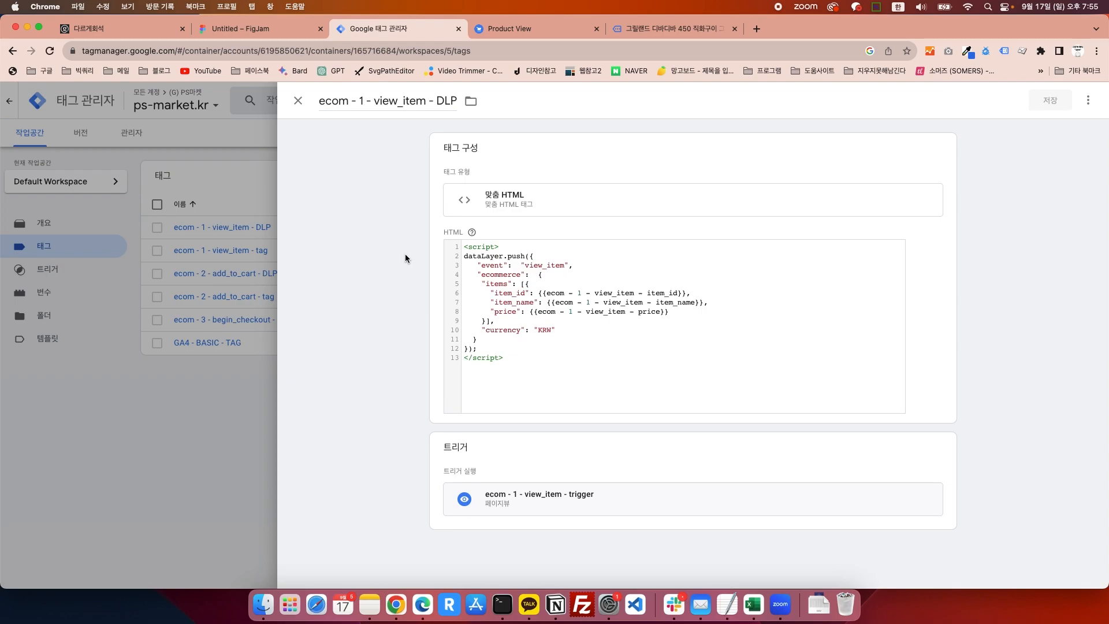
pyautogui.click(514, 365)
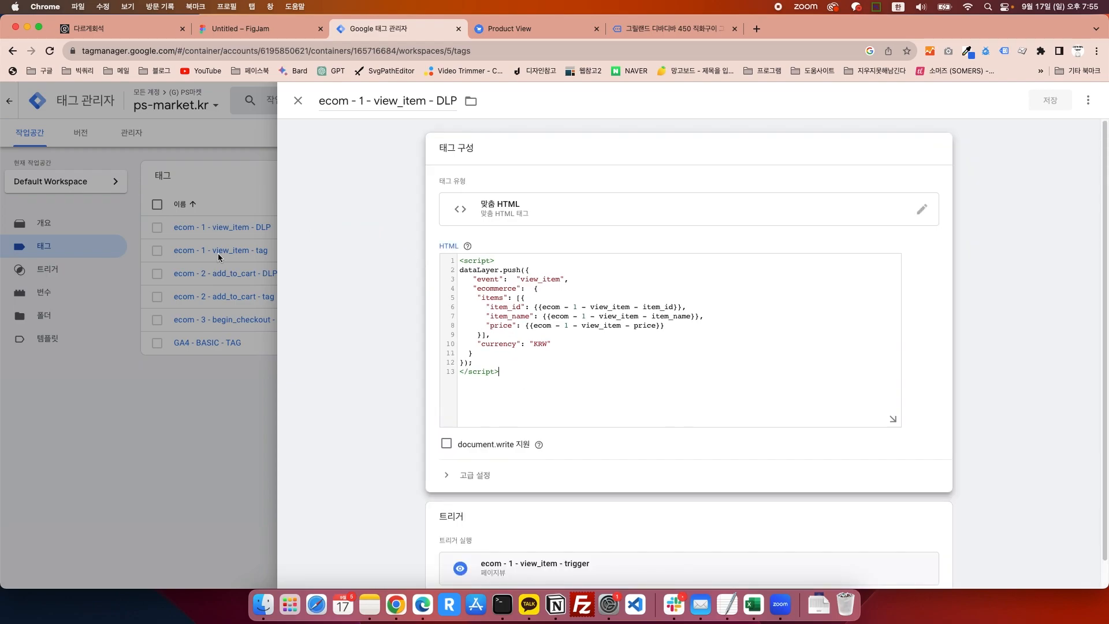
# Step: Highlight the number, DLP suffix and full text of the tag name to examine its naming pattern
pyautogui.moveTo(320, 103); pyautogui.dragTo(363, 99)
pyautogui.click(361, 100)
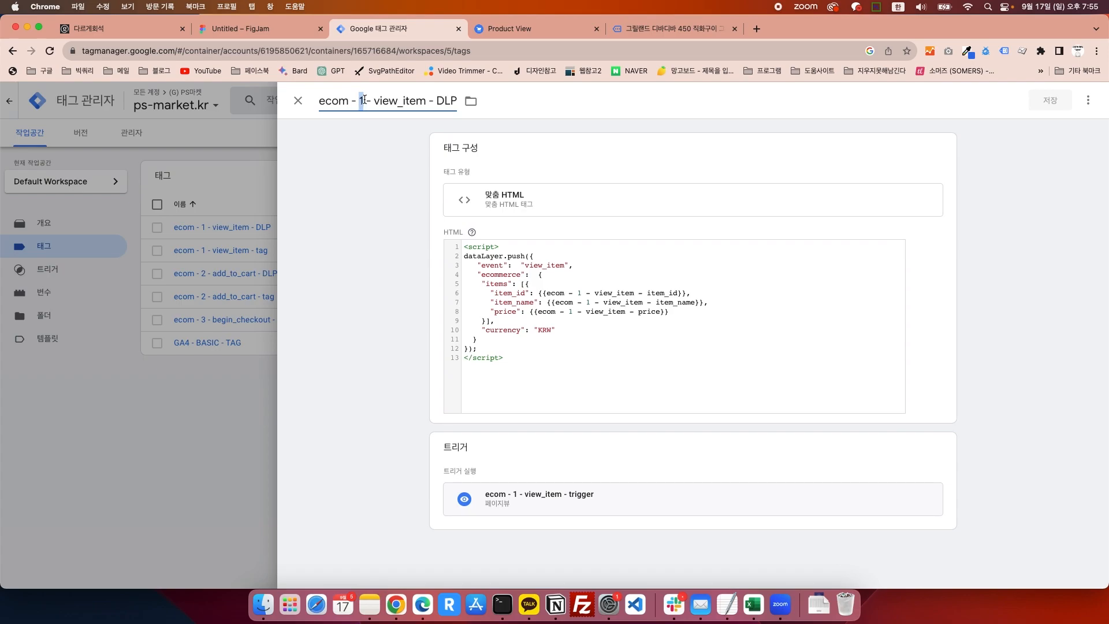
pyautogui.click(374, 101)
pyautogui.click(423, 101)
pyautogui.moveTo(438, 102); pyautogui.dragTo(456, 102)
pyautogui.click(456, 103)
pyautogui.moveTo(318, 101); pyautogui.dragTo(454, 94)
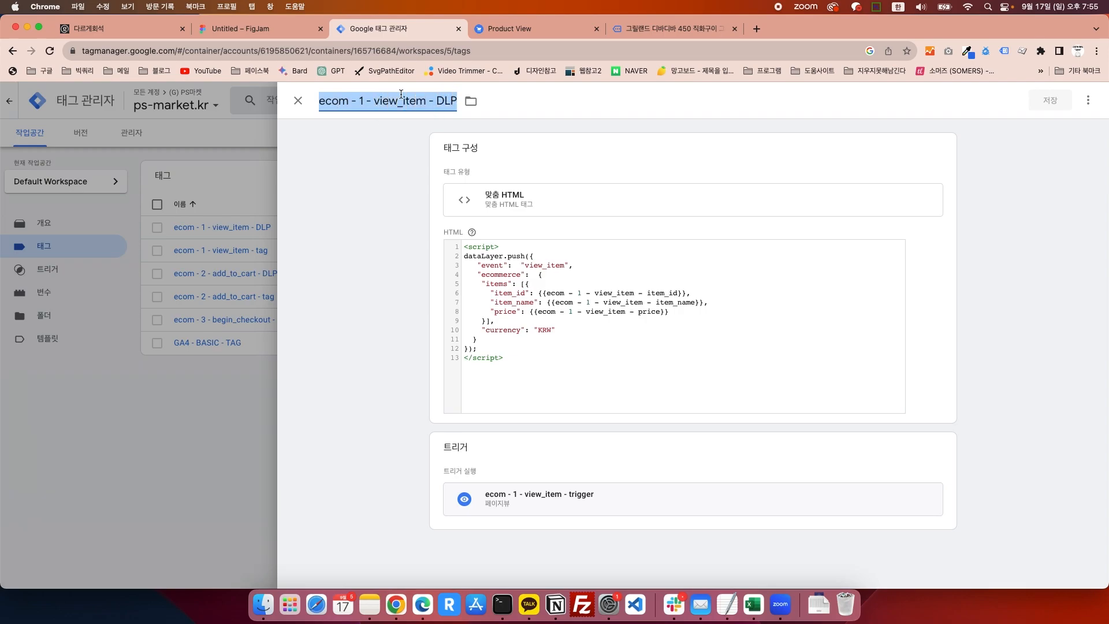
# Step: Open the tag type selection and choose 맞춤 HTML (Custom HTML) as the tag's type
pyautogui.click(548, 195)
pyautogui.click(539, 212)
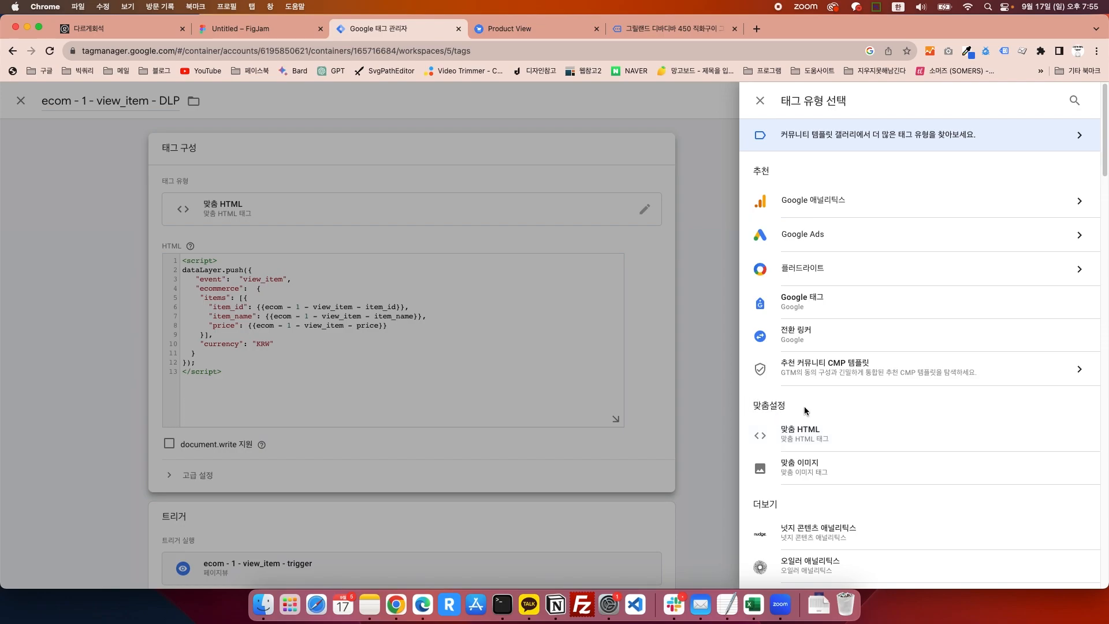
pyautogui.click(807, 436)
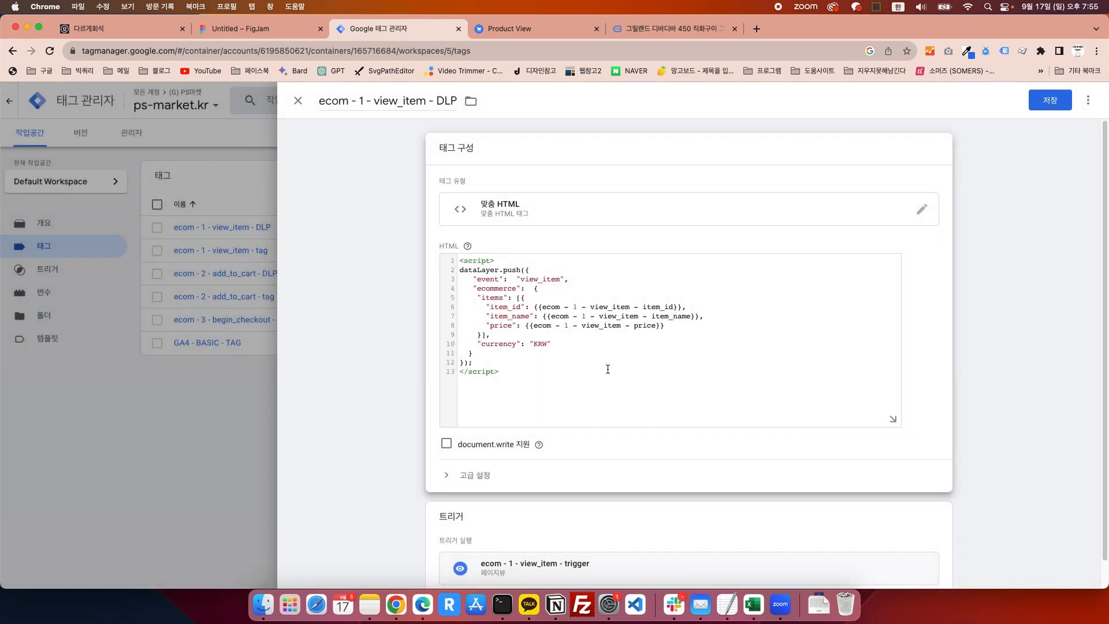
# Step: Insert the view_item dataLayer.push block for the Comverges T-Shirt below the existing script in the HTML code
pyautogui.click(550, 393)
pyautogui.press('Return')
pyautogui.press('Return')
pyautogui.write('dataLayer.push({    "event":  "view_item",    "ecommerce":  {     "items": [{       "item_id": "f6be8",       "item_name": "Comverges T-Shirt",       "price": "33.00",       "item_brand": "Comverges",       "item_category": "T-Shirts",       "index": 0     }],     "currency": "USD"   } });')
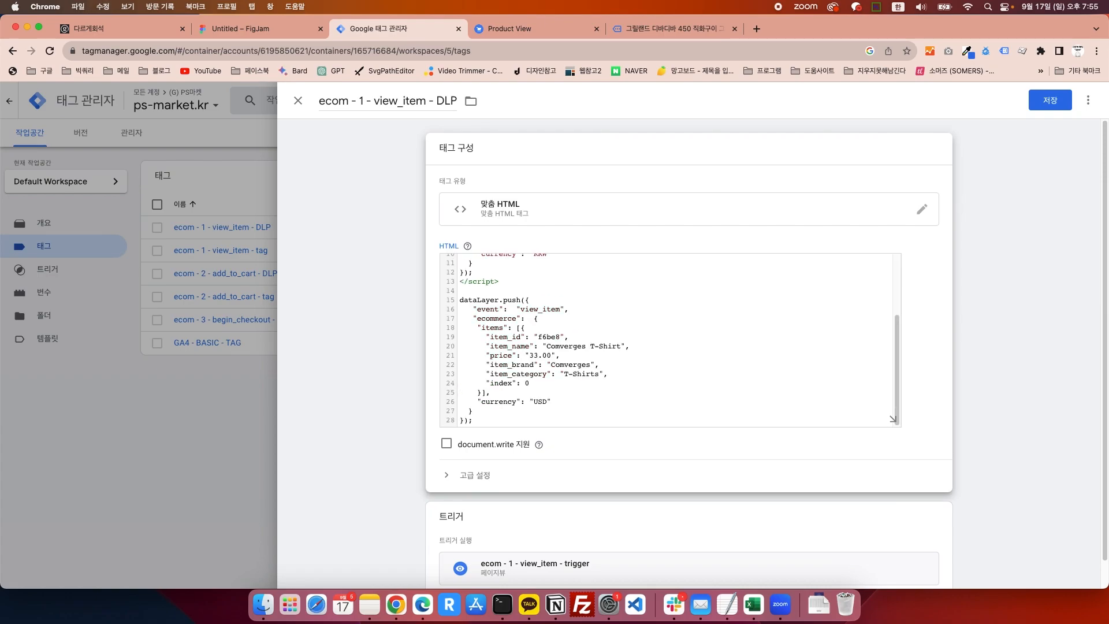
pyautogui.moveTo(535, 292); pyautogui.dragTo(577, 448)
pyautogui.press('super+c')
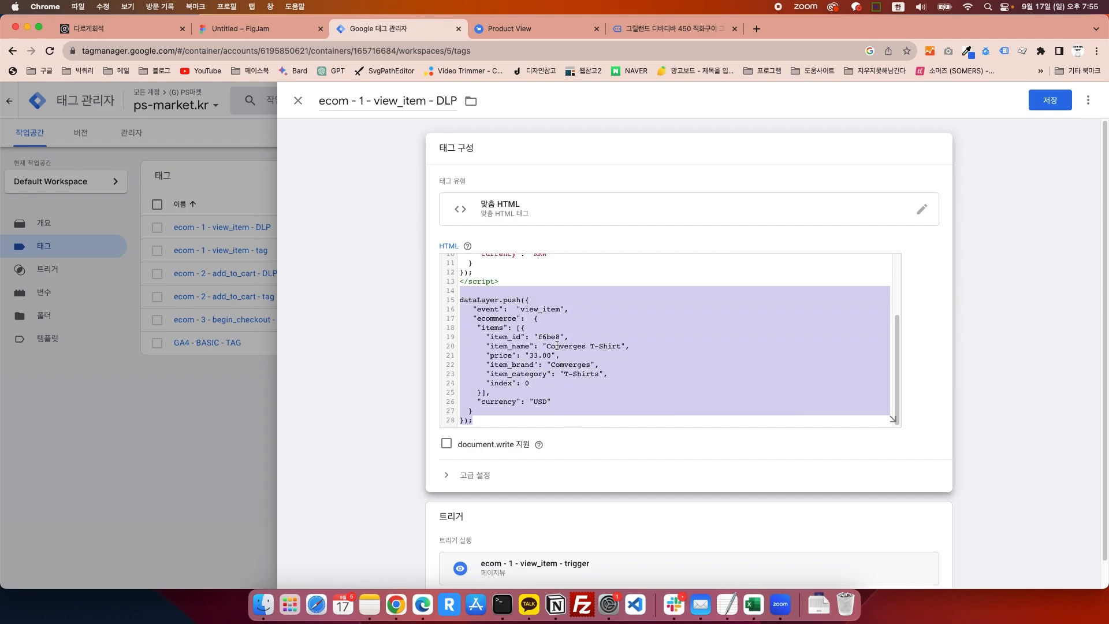
pyautogui.click(557, 346)
pyautogui.scroll(3, 517, 290)
pyautogui.moveTo(504, 262); pyautogui.dragTo(451, 262)
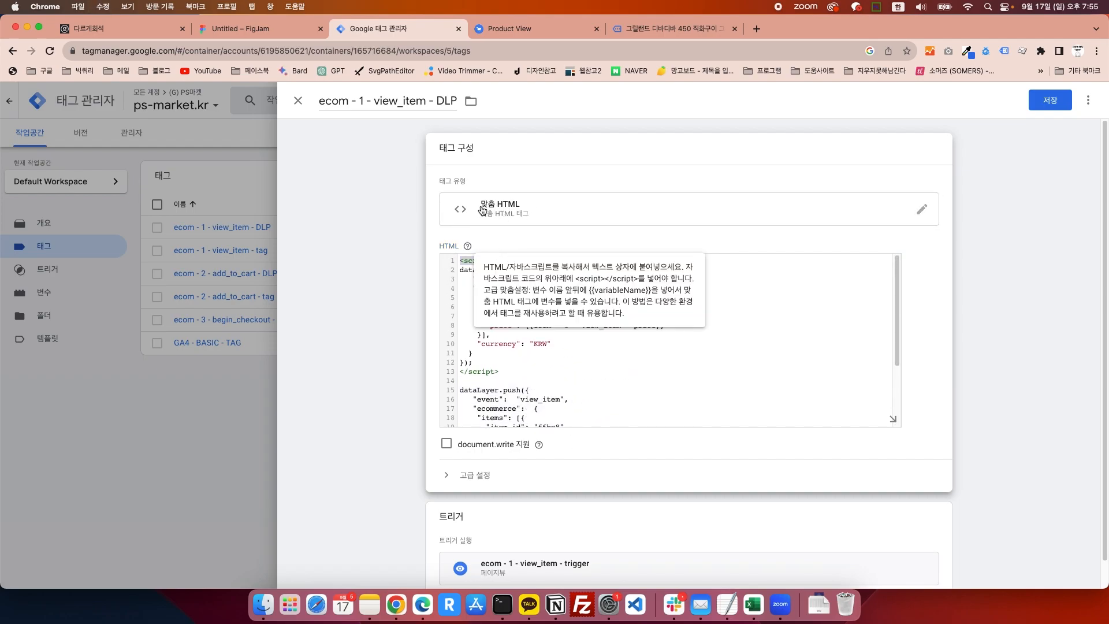
pyautogui.click(468, 381)
pyautogui.press('super+v')
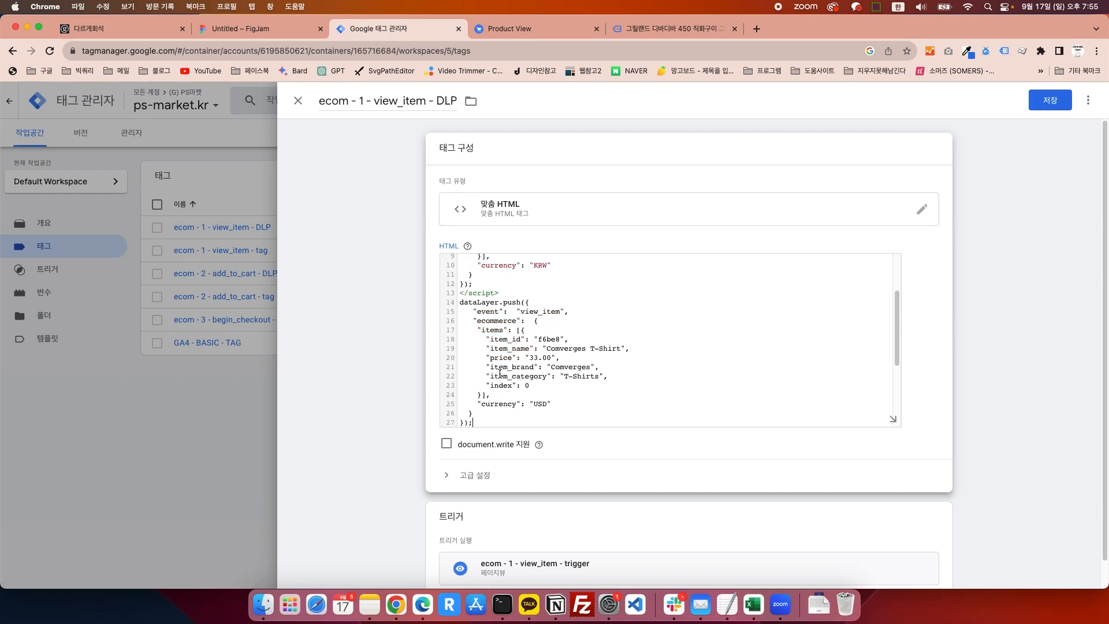
pyautogui.scroll(2, 486, 308)
pyautogui.scroll(-5, 494, 329)
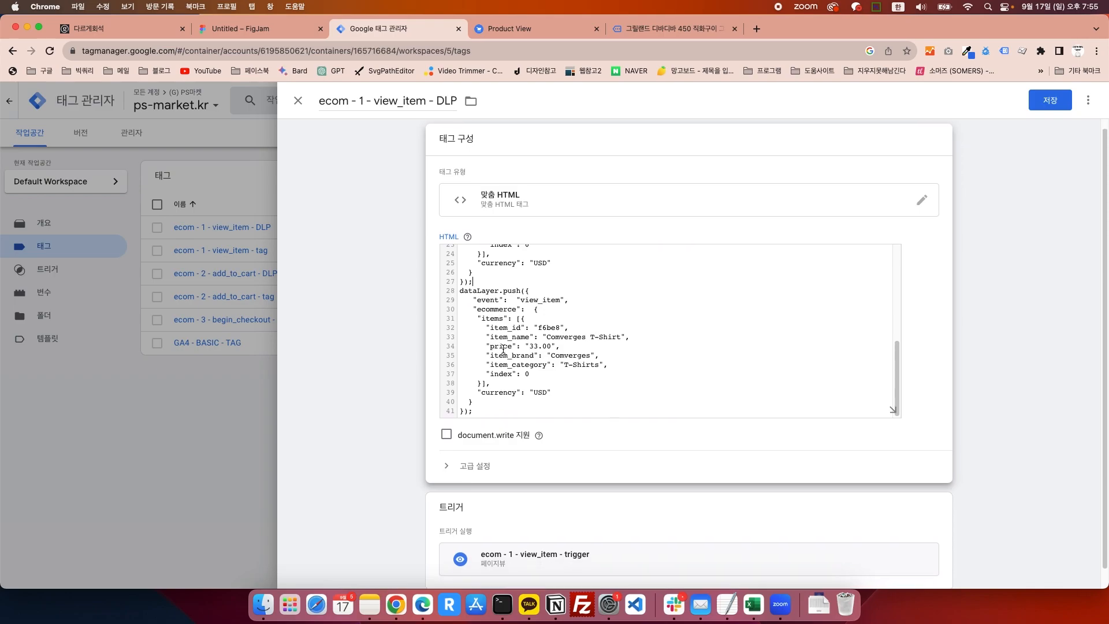
# Step: Copy the opening <script> tag from the first line and insert it directly above the Comverges dataLayer.push block
pyautogui.scroll(8, 504, 330)
pyautogui.scroll(1, 504, 318)
pyautogui.moveTo(497, 260); pyautogui.dragTo(436, 264)
pyautogui.press('super+c')
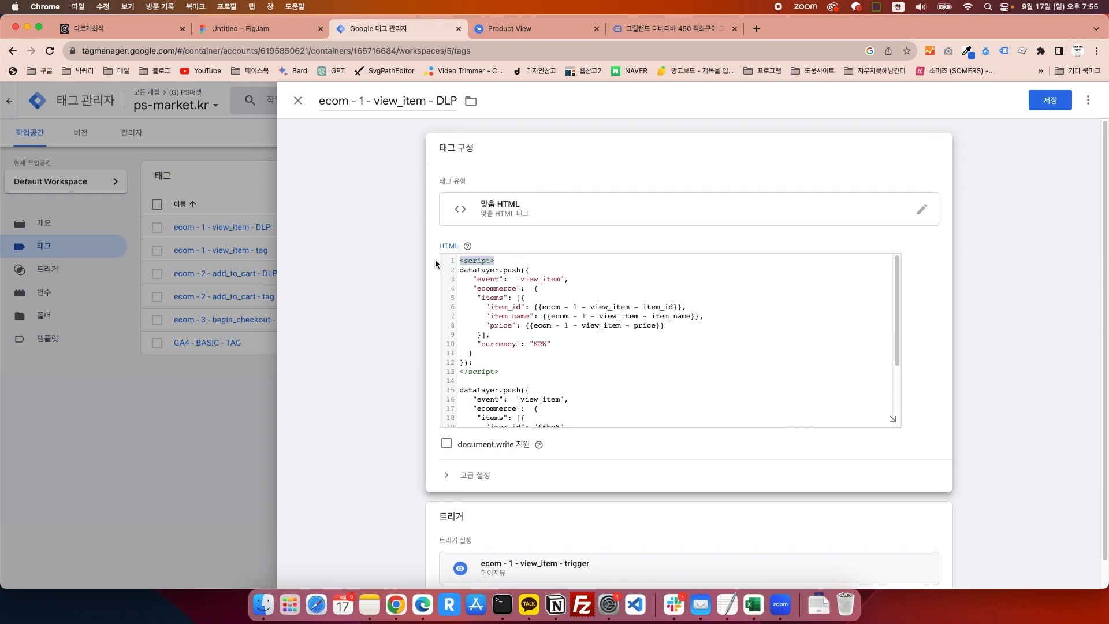
pyautogui.click(481, 382)
pyautogui.press('super+v')
# Step: Copy the closing </script> tag to a new line after the Comverges block and remove its leading indentation
pyautogui.moveTo(503, 373); pyautogui.dragTo(458, 373)
pyautogui.press('super+c')
pyautogui.scroll(-5, 497, 382)
pyautogui.click(490, 396)
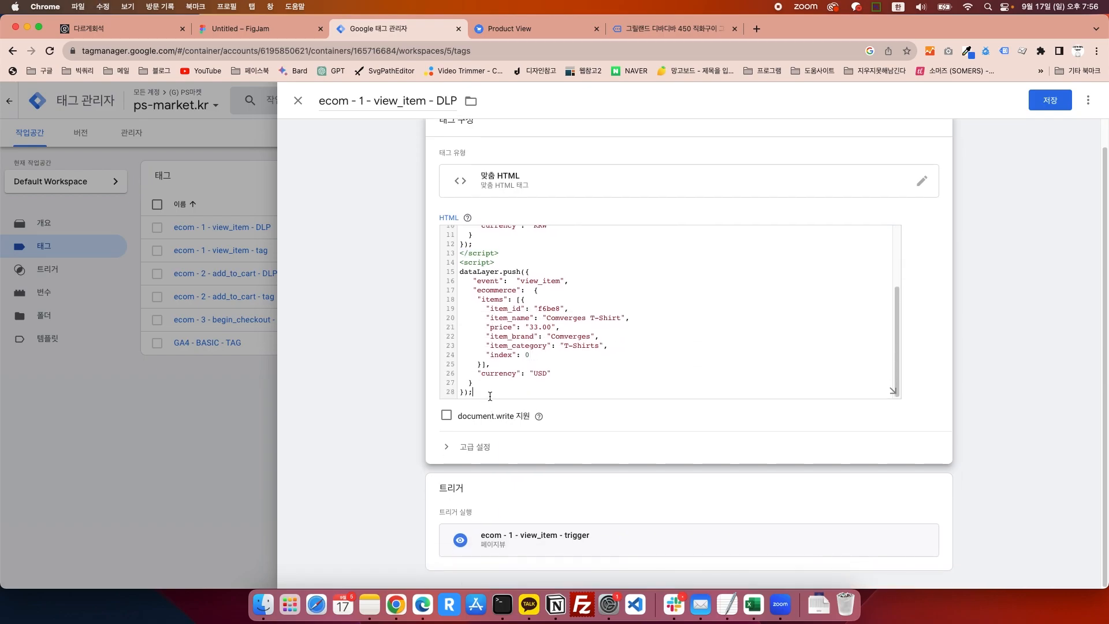
pyautogui.press('Return')
pyautogui.press('super+v')
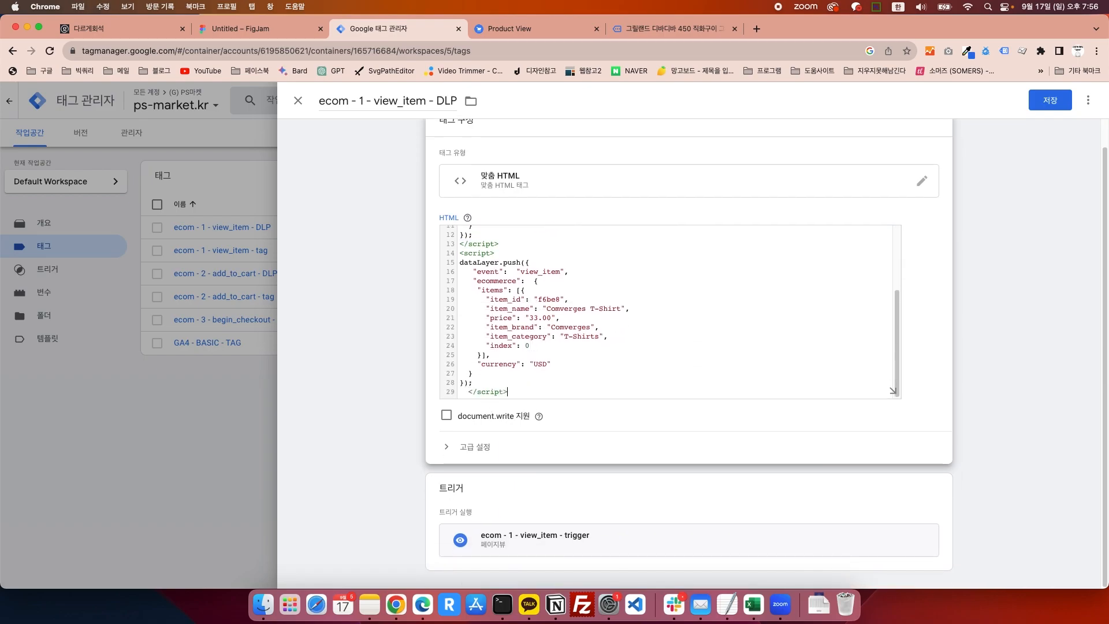
pyautogui.moveTo(468, 394); pyautogui.dragTo(448, 398)
pyautogui.press('BackSpace')
# Step: Delete the item_brand, item_category and index entries, with the comma after price, from the Comverges T-Shirt block
pyautogui.moveTo(512, 254); pyautogui.dragTo(456, 394)
pyautogui.click(521, 336)
pyautogui.moveTo(526, 345); pyautogui.dragTo(556, 319)
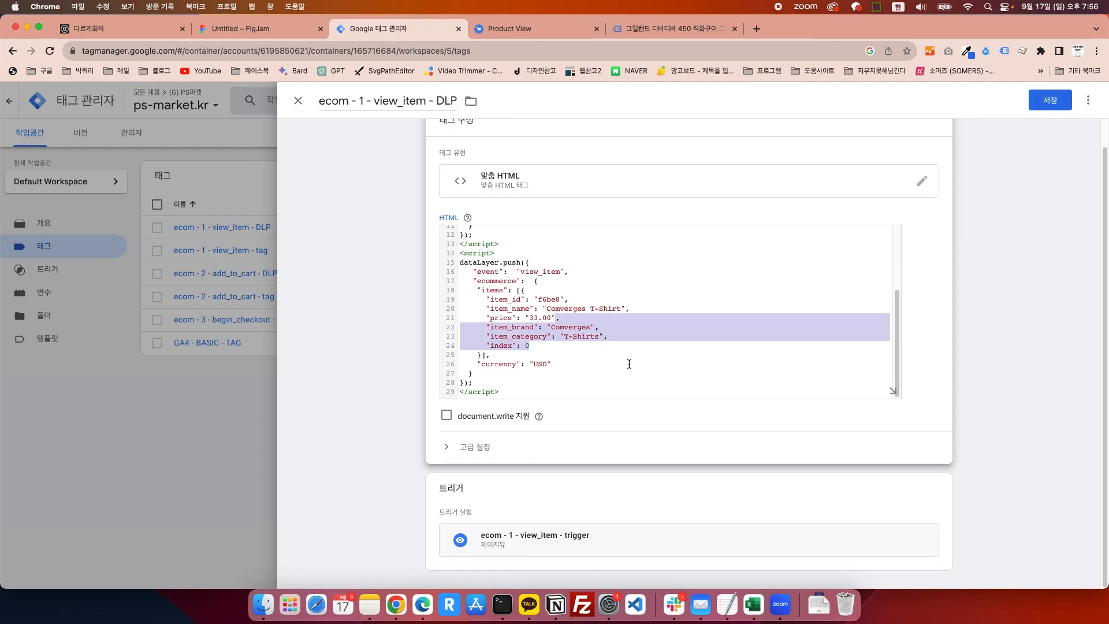
pyautogui.press('BackSpace')
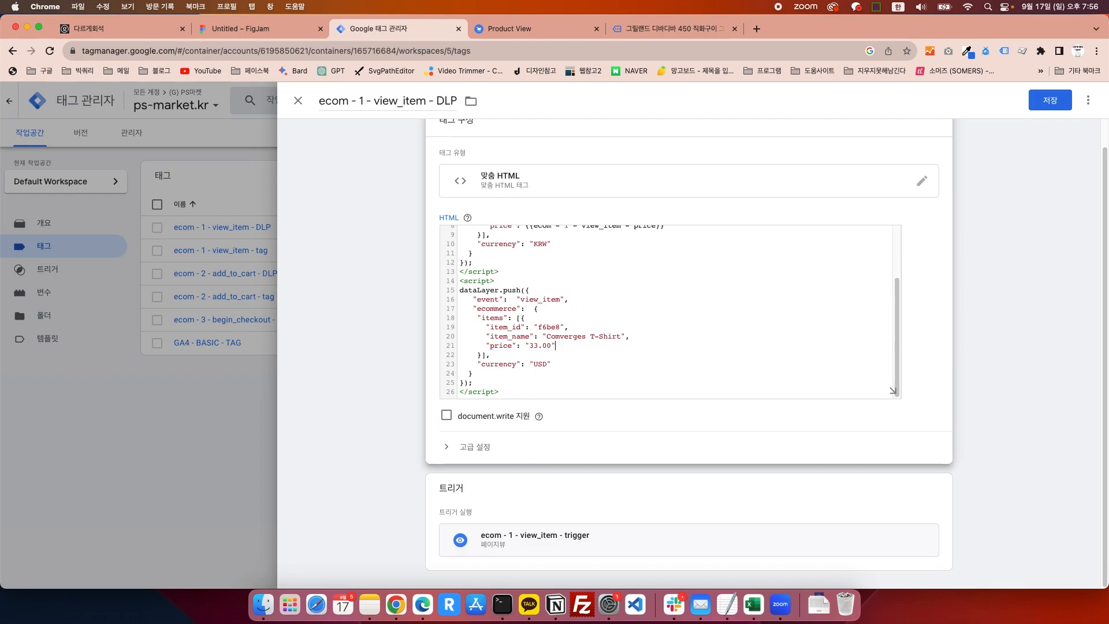
# Step: Highlight dataLayer.push, the view_item event, and the ecommerce, items, item_id, item_name, price and currency keys in the second script
pyautogui.moveTo(462, 291); pyautogui.dragTo(544, 292)
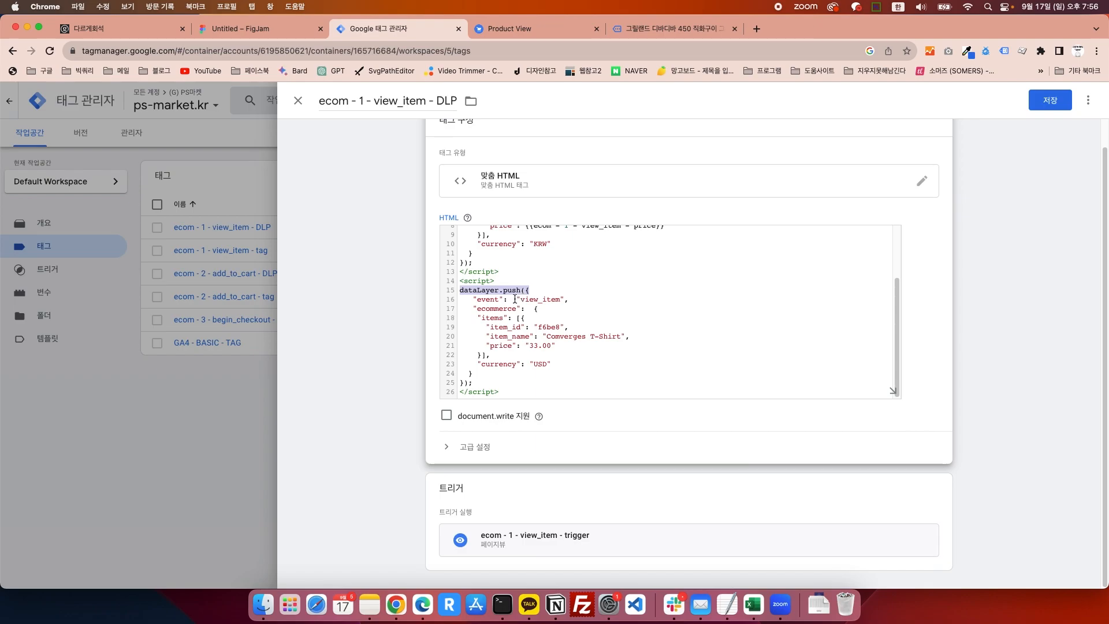
pyautogui.moveTo(512, 299); pyautogui.dragTo(597, 298)
pyautogui.moveTo(477, 309)
pyautogui.mouseDown()
pyautogui.moveTo(516, 309)
pyautogui.moveTo(492, 319)
pyautogui.mouseUp()
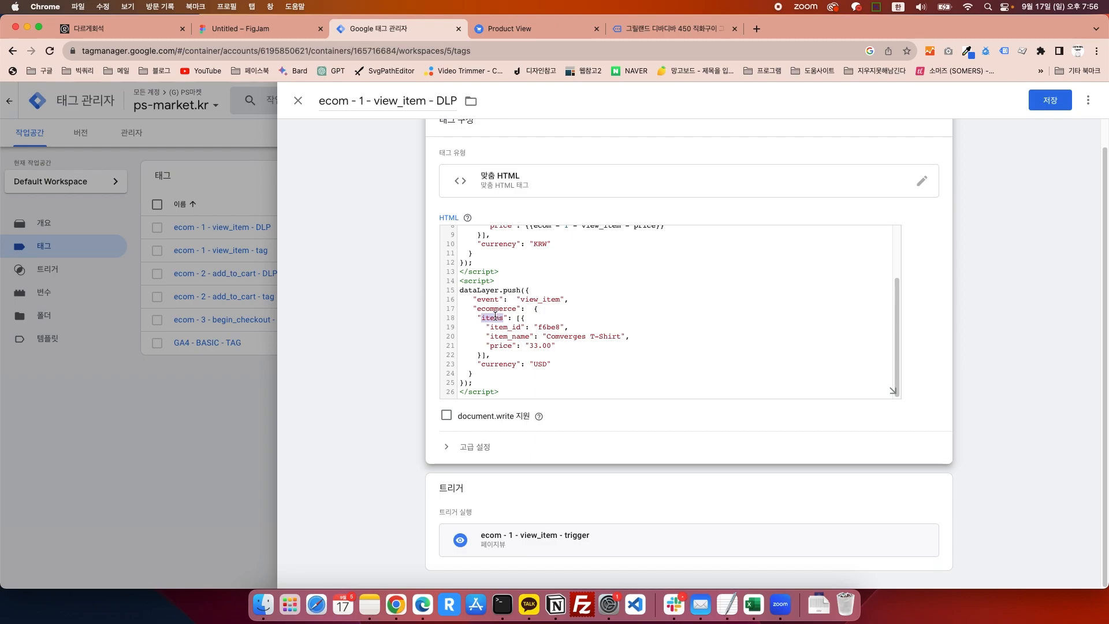
pyautogui.doubleClick(501, 327)
pyautogui.doubleClick(510, 337)
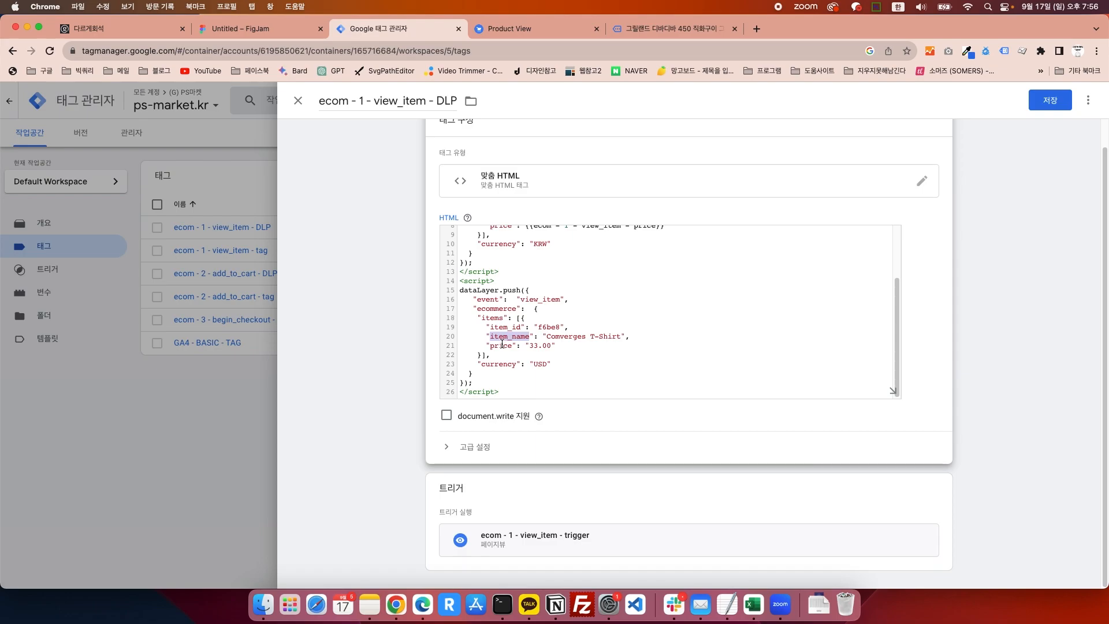
pyautogui.doubleClick(502, 345)
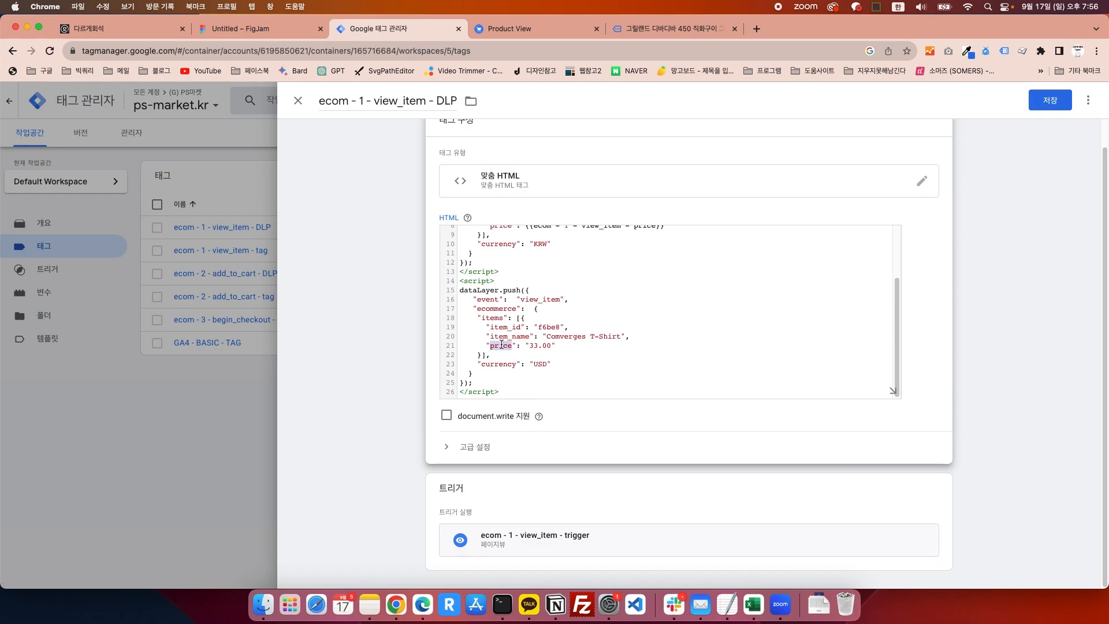
pyautogui.doubleClick(485, 310)
pyautogui.doubleClick(487, 317)
pyautogui.doubleClick(498, 364)
pyautogui.click(518, 374)
# Step: Highlight the item_id, item_name and price values in the Comverges T-Shirt script to examine them
pyautogui.moveTo(490, 327); pyautogui.dragTo(559, 326)
pyautogui.click(540, 328)
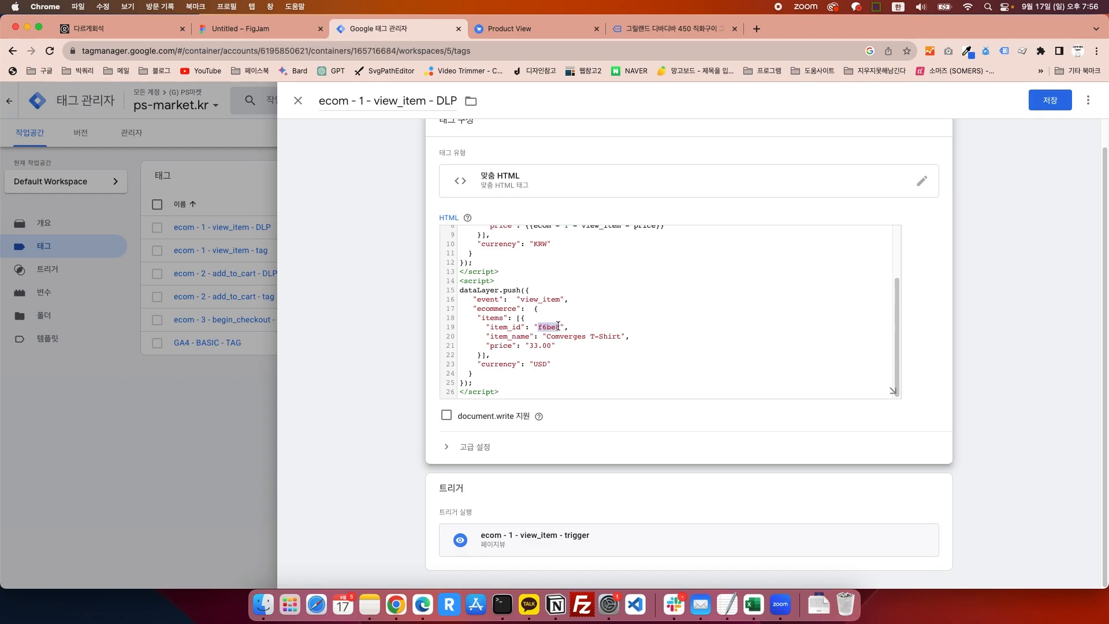
pyautogui.moveTo(490, 336); pyautogui.dragTo(628, 337)
pyautogui.click(626, 337)
pyautogui.moveTo(538, 328)
pyautogui.mouseDown()
pyautogui.moveTo(559, 329)
pyautogui.moveTo(560, 348)
pyautogui.moveTo(539, 347)
pyautogui.moveTo(549, 347)
pyautogui.mouseUp()
pyautogui.click(537, 351)
# Step: Switch to the PS마켓 shop, open the 엠디레시피 유산균 (2gx30포) product from the home page, and highlight its name and sale price
pyautogui.click(656, 29)
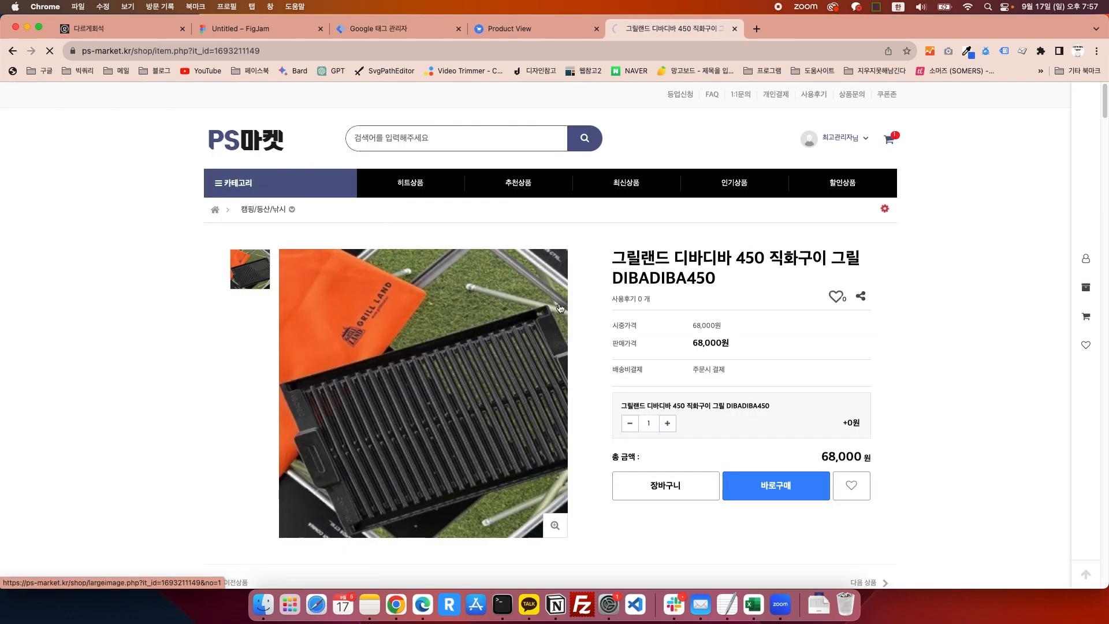
pyautogui.click(286, 155)
pyautogui.scroll(-5, 616, 362)
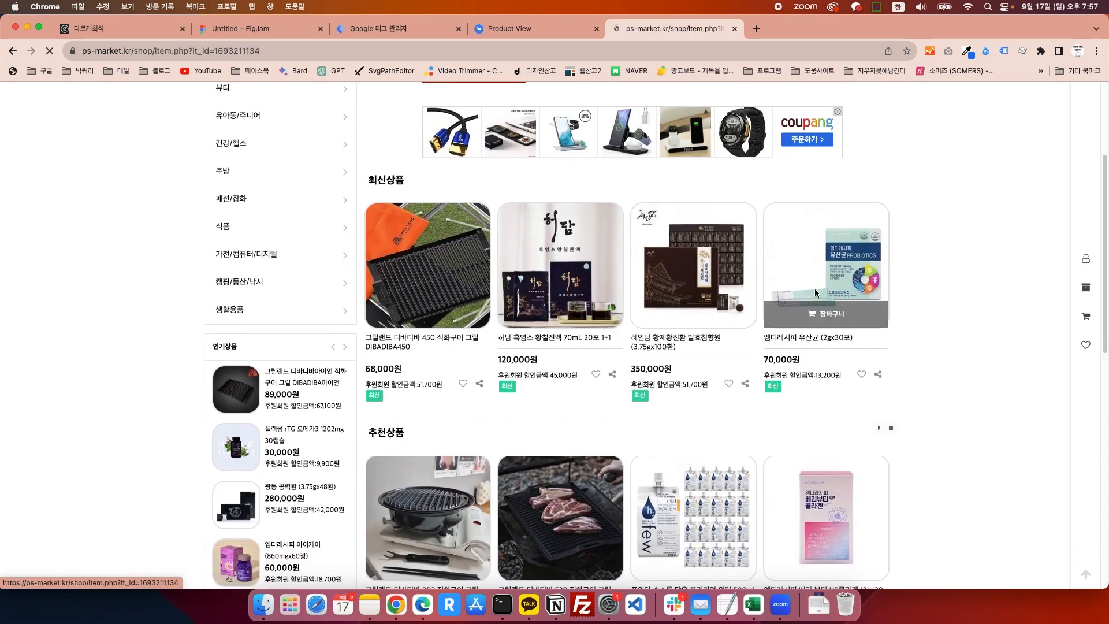
pyautogui.click(814, 289)
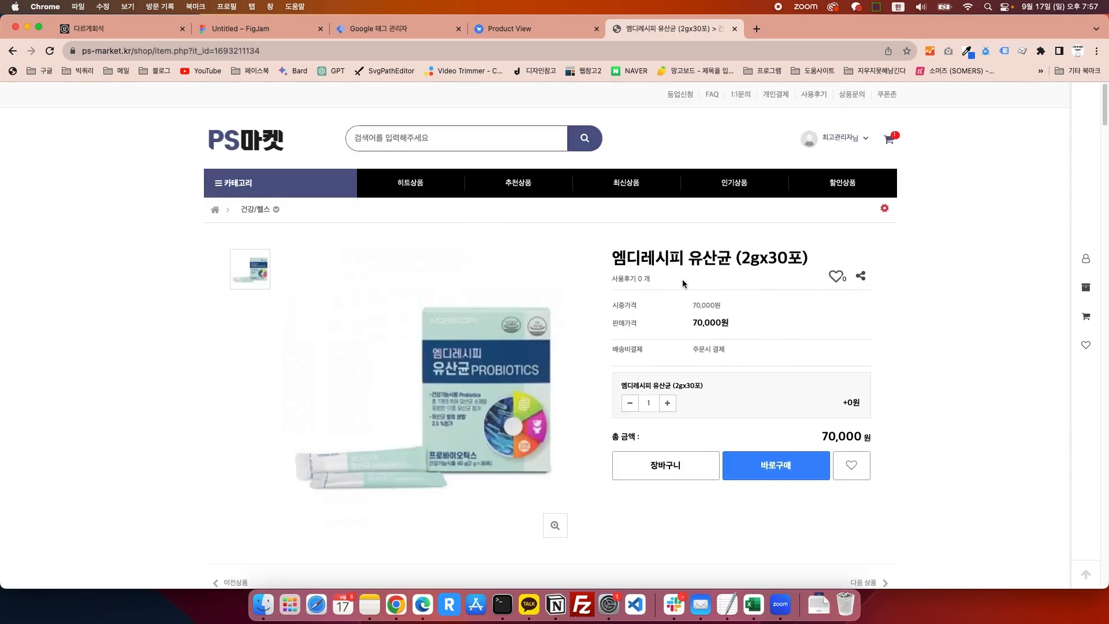
pyautogui.moveTo(616, 259); pyautogui.dragTo(786, 268)
pyautogui.moveTo(692, 324); pyautogui.dragTo(743, 323)
# Step: Return to the shop's product list, open 그릴랜드 디바디바 520 직화구이 그릴 DIBADIBA520, and highlight its name and sale price
pyautogui.click(12, 51)
pyautogui.click(561, 338)
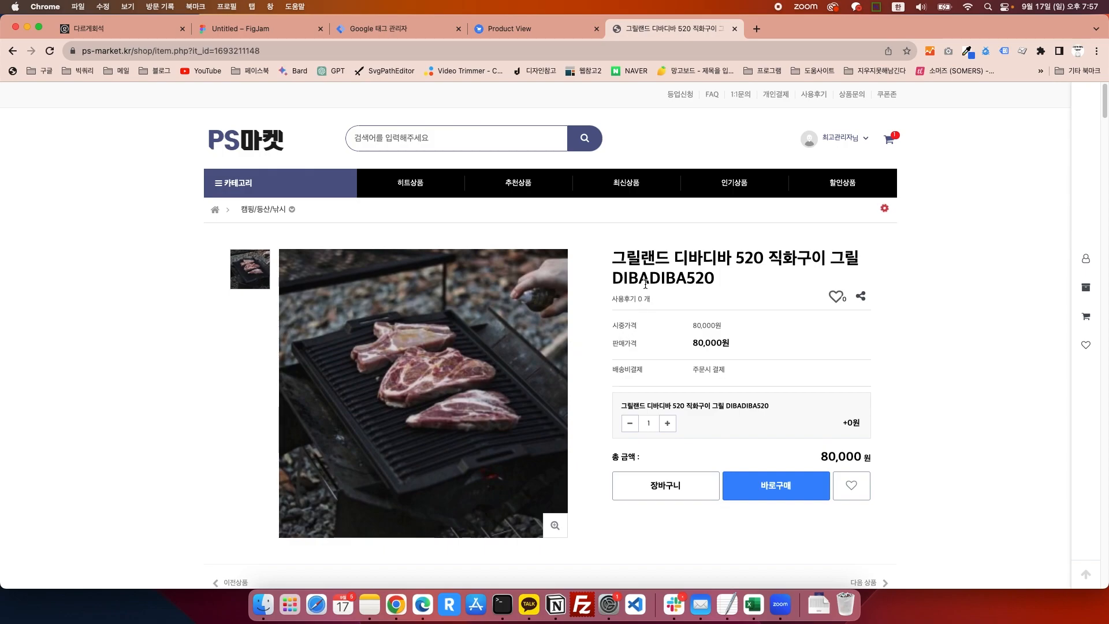
pyautogui.moveTo(612, 259); pyautogui.dragTo(755, 282)
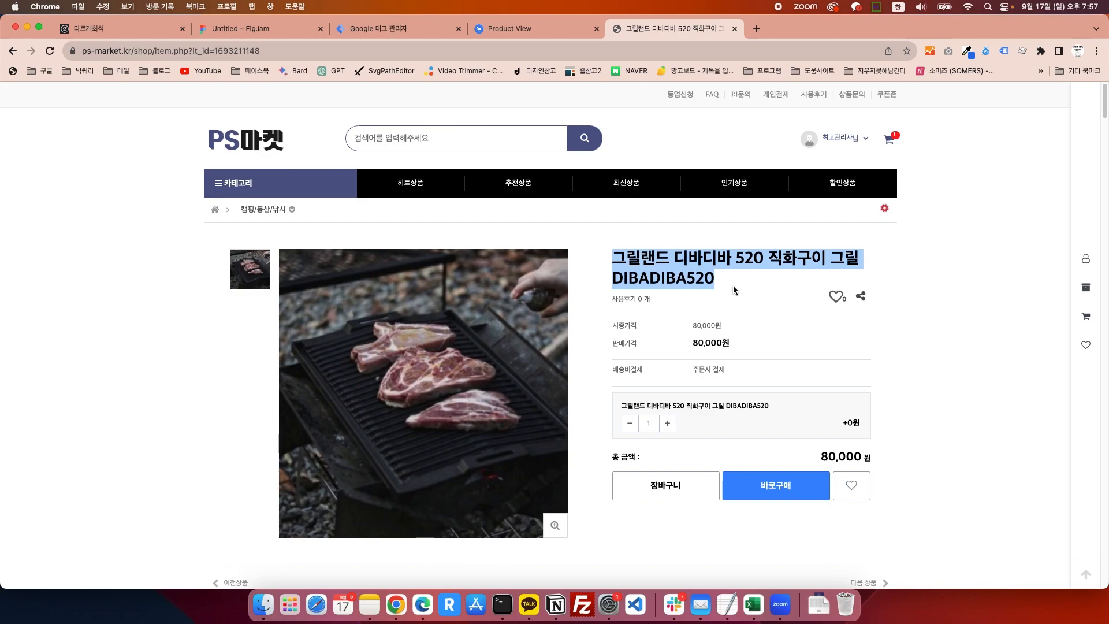
pyautogui.click(733, 290)
pyautogui.moveTo(693, 345); pyautogui.dragTo(715, 345)
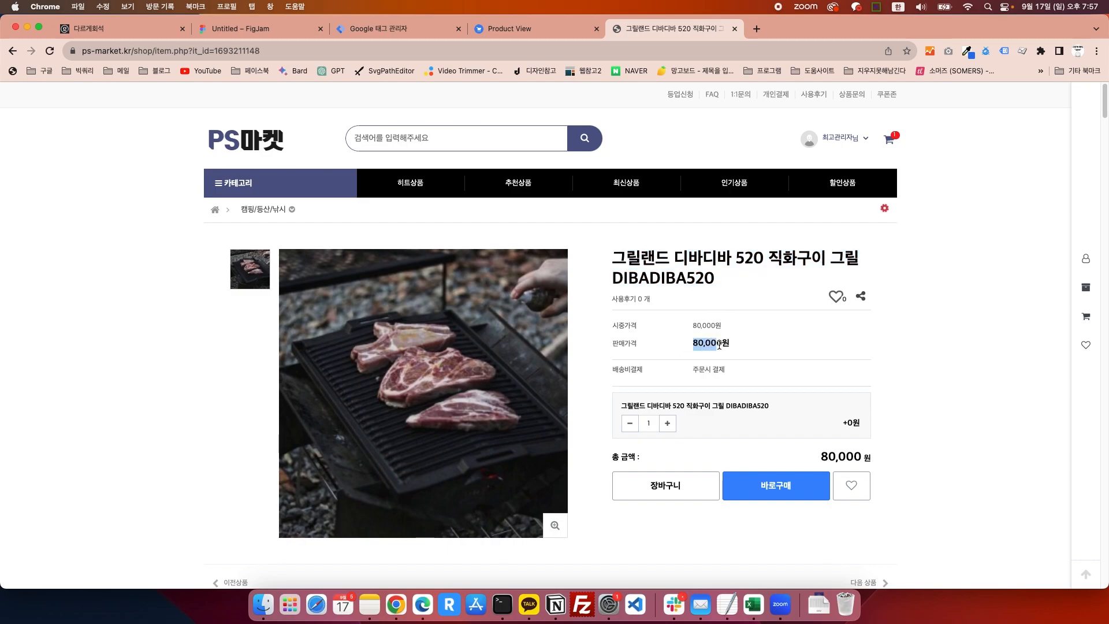
# Step: Switch to the Google Tag Manager tag and highlight the {{ecom - 1 - view_item - item_id}} variable and its braces in the first script
pyautogui.click(535, 32)
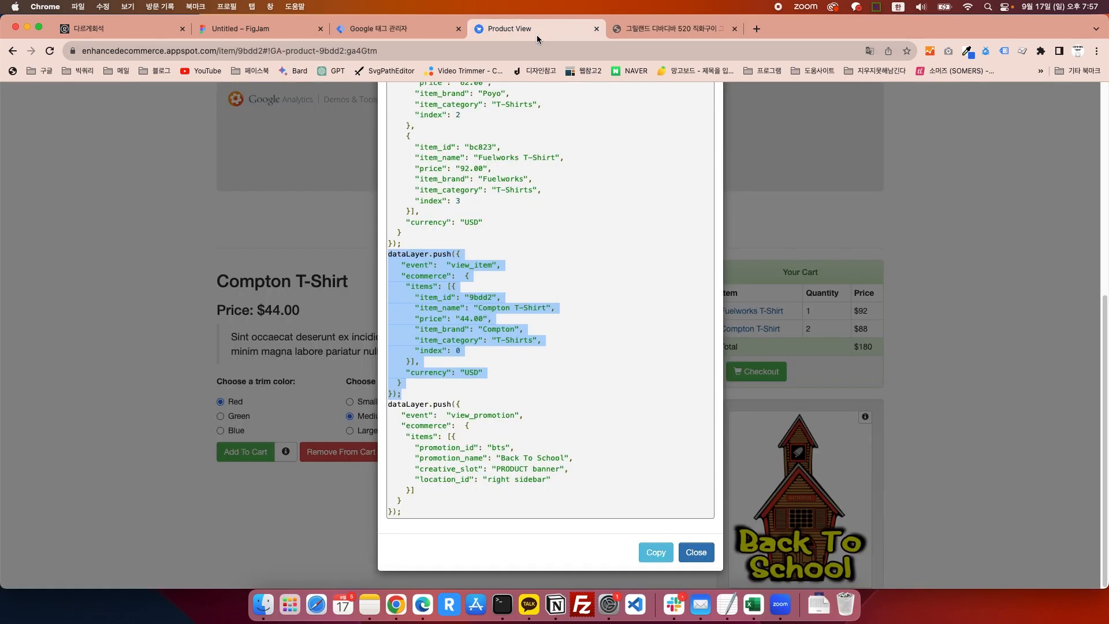
pyautogui.click(427, 36)
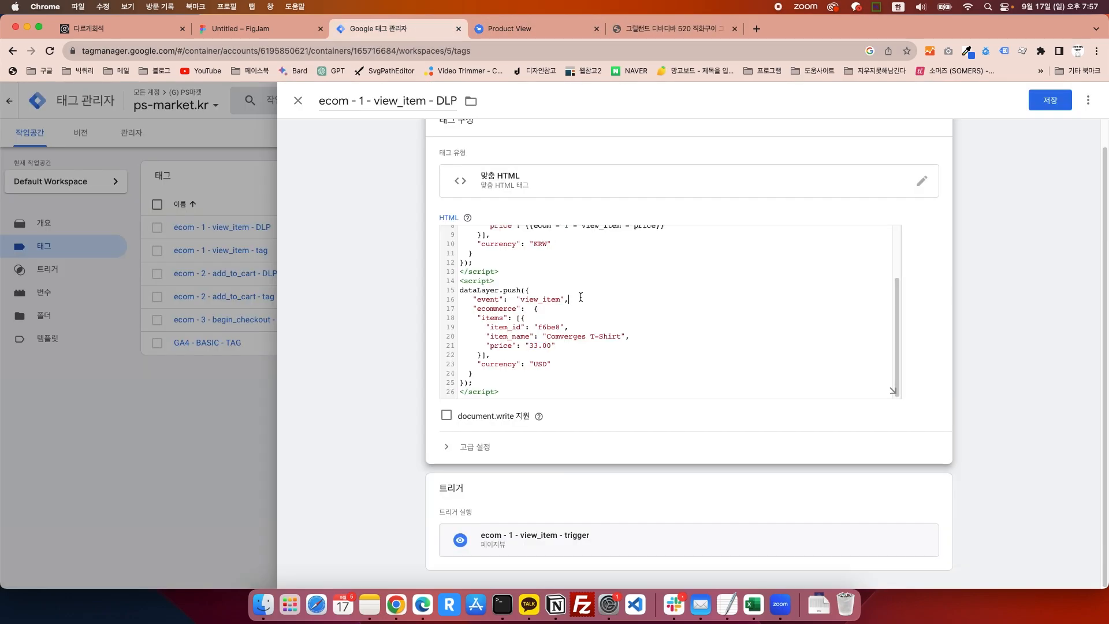
pyautogui.scroll(5, 573, 269)
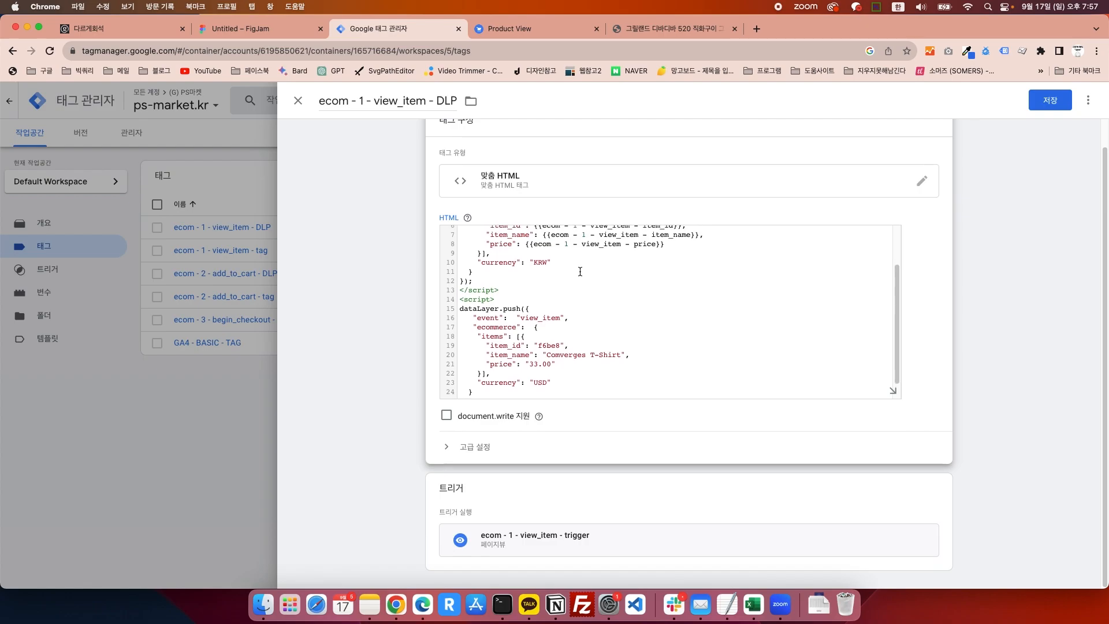
pyautogui.moveTo(535, 296); pyautogui.dragTo(668, 297)
pyautogui.click(683, 296)
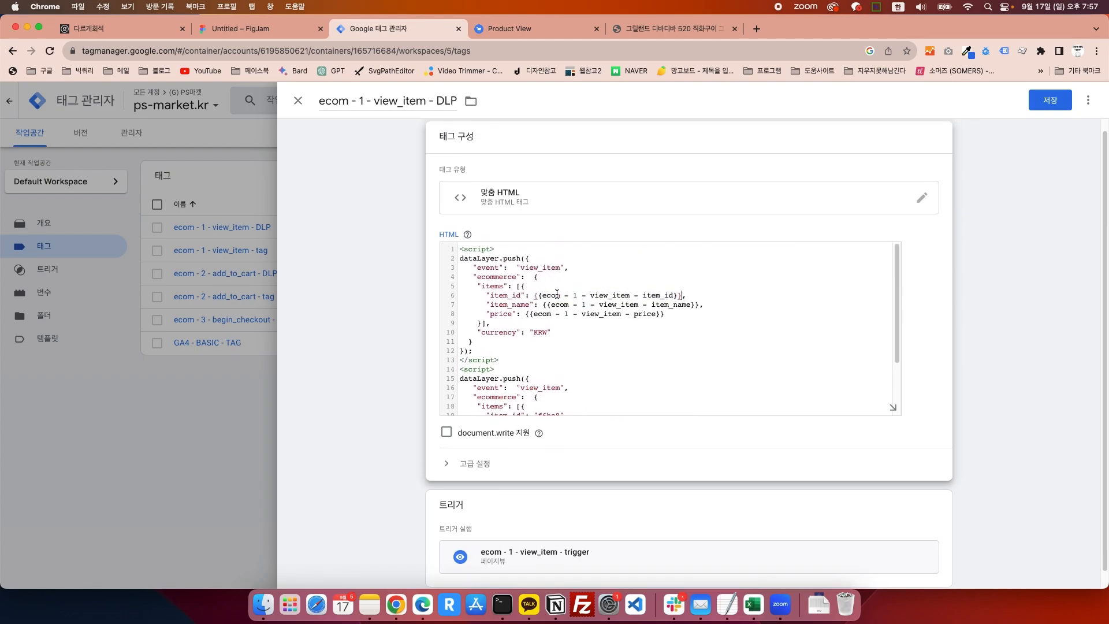
pyautogui.click(539, 296)
pyautogui.click(678, 295)
pyautogui.moveTo(676, 296)
pyautogui.mouseDown()
pyautogui.moveTo(544, 295)
pyautogui.moveTo(684, 297)
pyautogui.mouseUp()
pyautogui.click(543, 295)
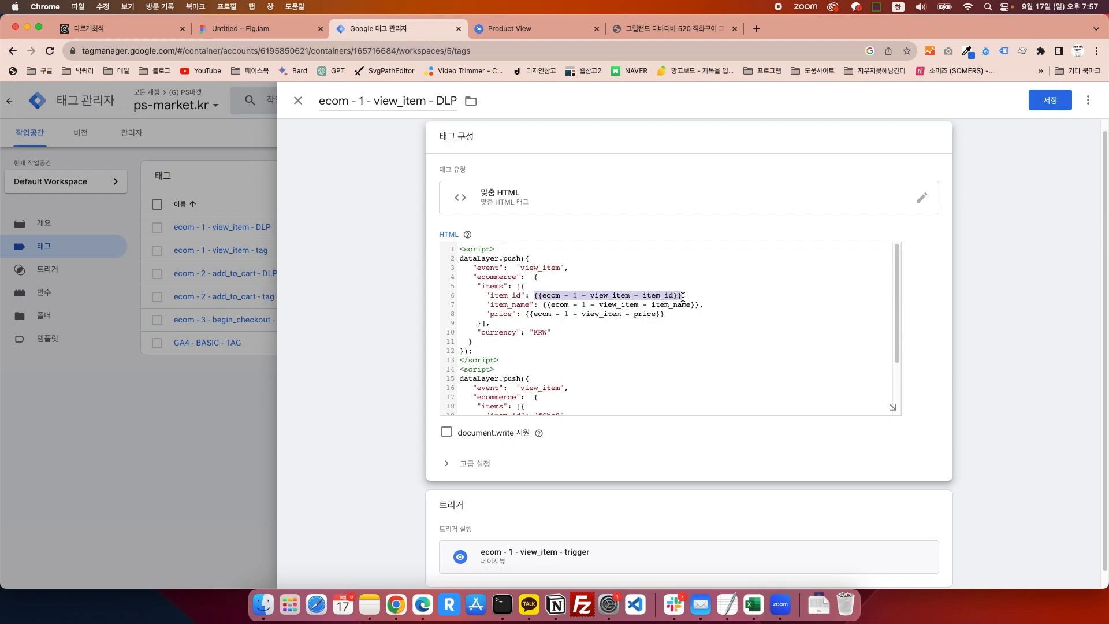
pyautogui.click(682, 297)
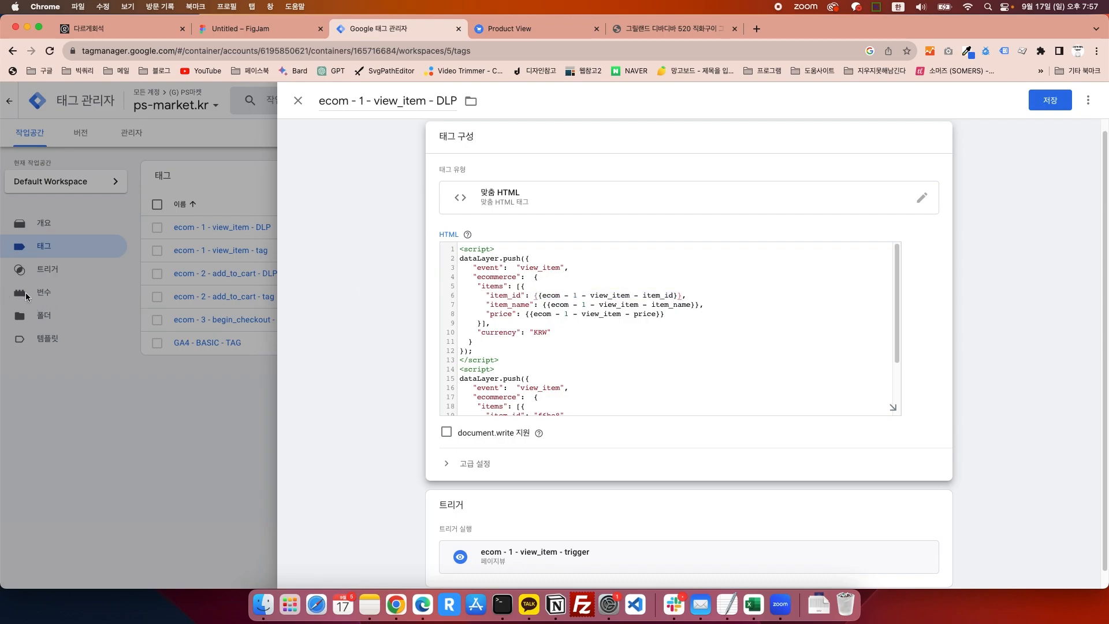
pyautogui.moveTo(541, 296); pyautogui.dragTo(671, 296)
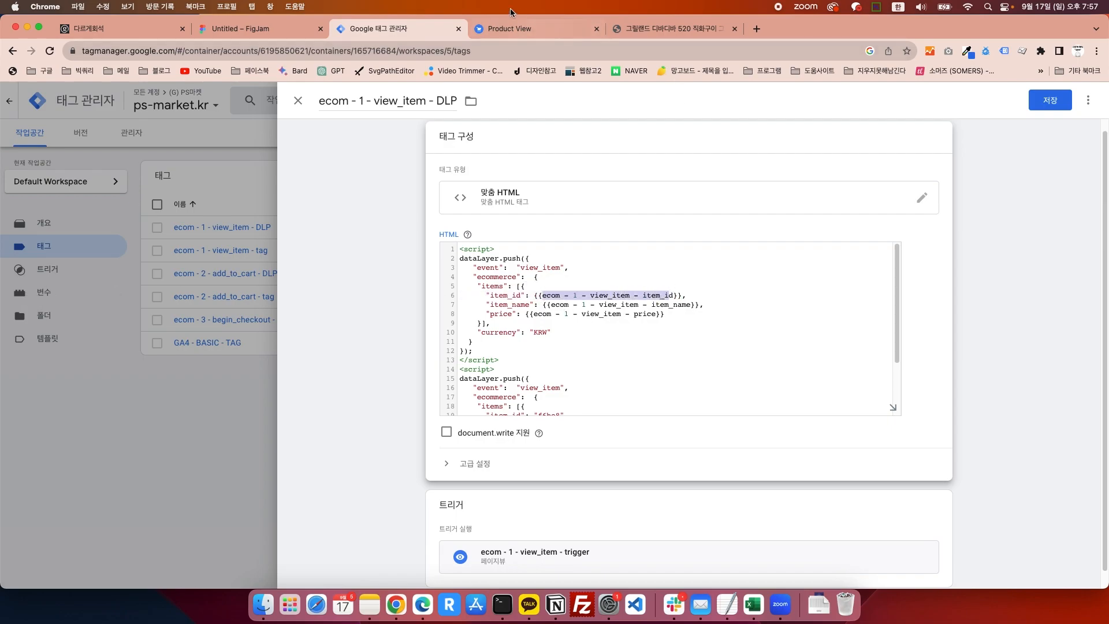
# Step: Switch to the PS마켓 grill page, highlight the product name, and return to the first script in the Google Tag Manager tag
pyautogui.click(671, 28)
pyautogui.moveTo(614, 255); pyautogui.dragTo(731, 280)
pyautogui.click(731, 280)
pyautogui.click(399, 29)
pyautogui.click(571, 281)
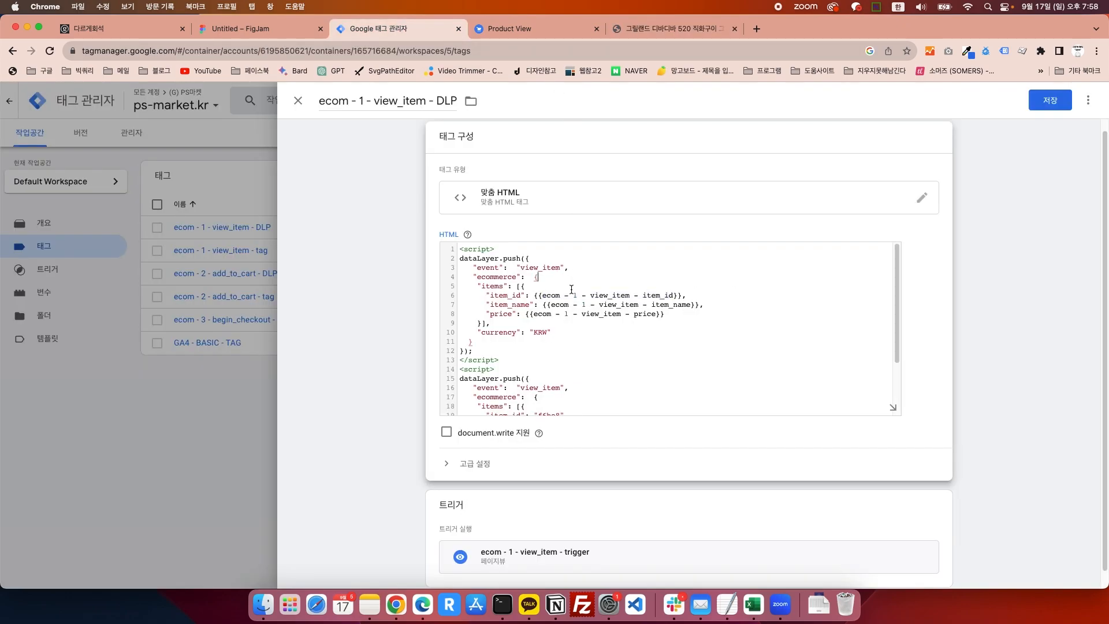
# Step: Delete the second script block with the Comverges T-Shirt data from the tag's custom HTML
pyautogui.scroll(1, 467, 365)
pyautogui.moveTo(461, 380); pyautogui.dragTo(620, 489)
pyautogui.click(496, 384)
pyautogui.press('BackSpace')
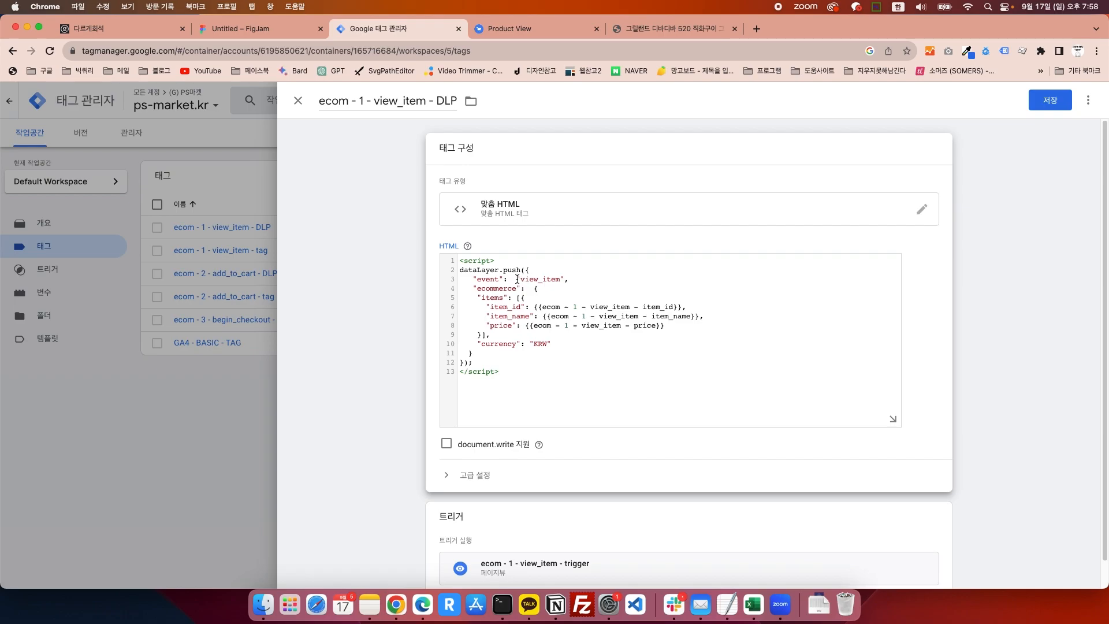
# Step: Highlight the view_item event line and the ecommerce block down to the KRW currency in the remaining script
pyautogui.moveTo(478, 279); pyautogui.dragTo(562, 281)
pyautogui.moveTo(478, 279); pyautogui.dragTo(560, 279)
pyautogui.click(561, 280)
pyautogui.moveTo(473, 288); pyautogui.dragTo(603, 342)
pyautogui.click(570, 339)
pyautogui.click(465, 299)
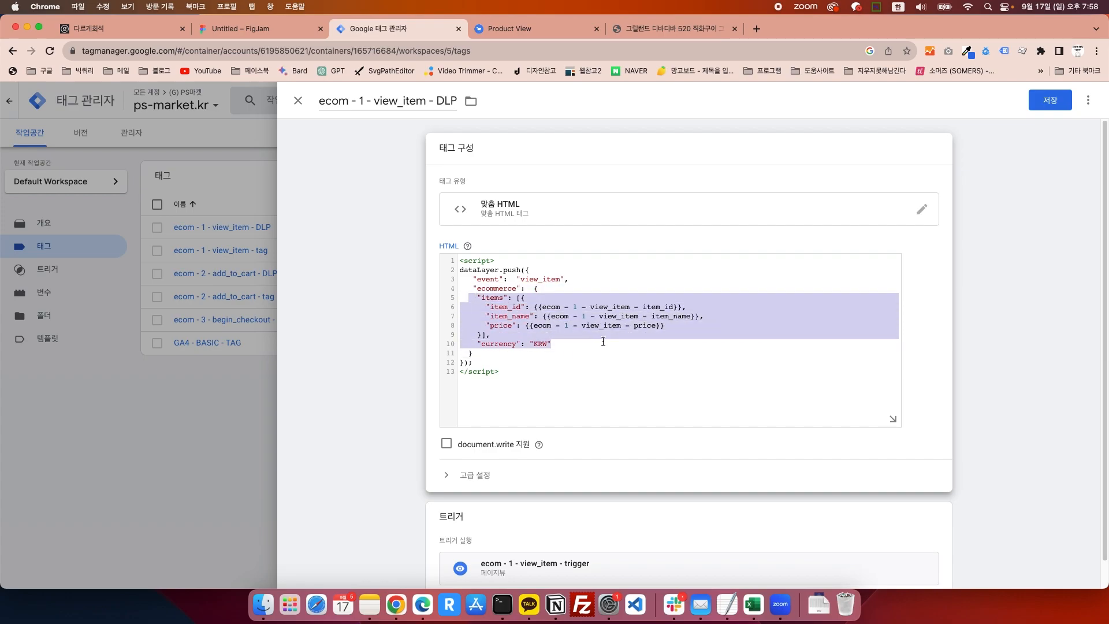
pyautogui.click(603, 342)
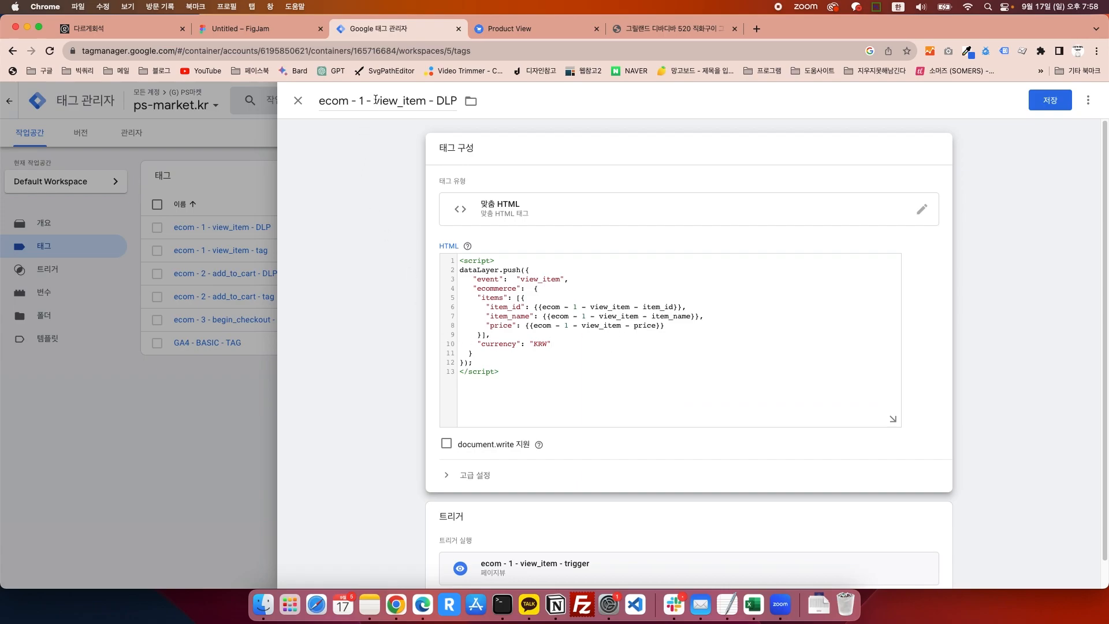
# Step: Highlight the tag name ecom - 1 - view_item - DLP and the tag's entire script
pyautogui.moveTo(455, 103); pyautogui.dragTo(319, 102)
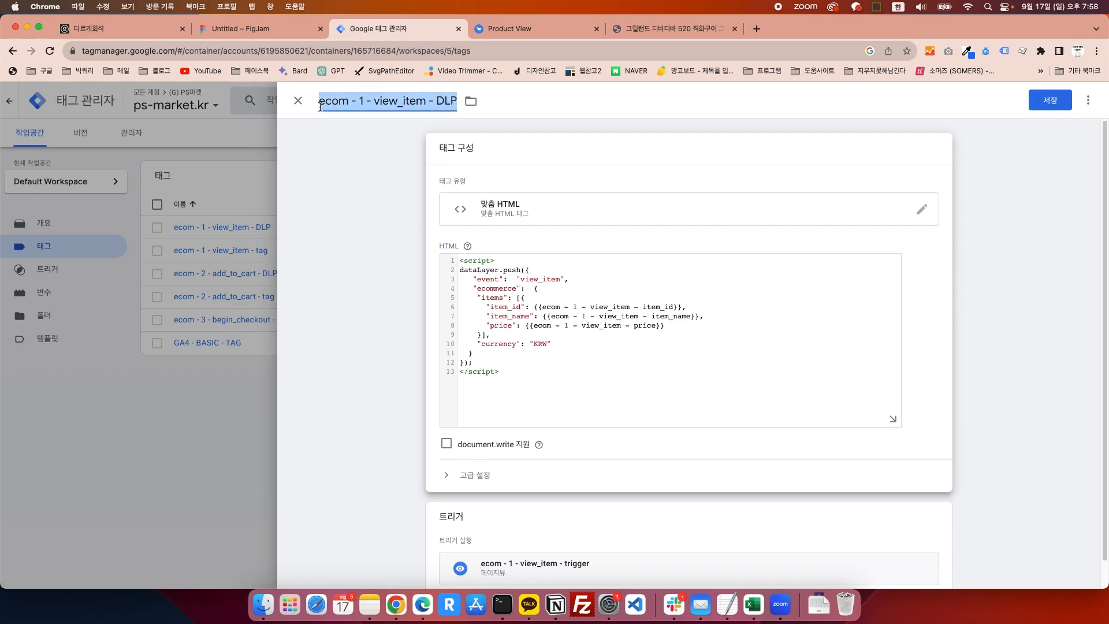
pyautogui.click(520, 255)
pyautogui.moveTo(515, 374); pyautogui.dragTo(428, 251)
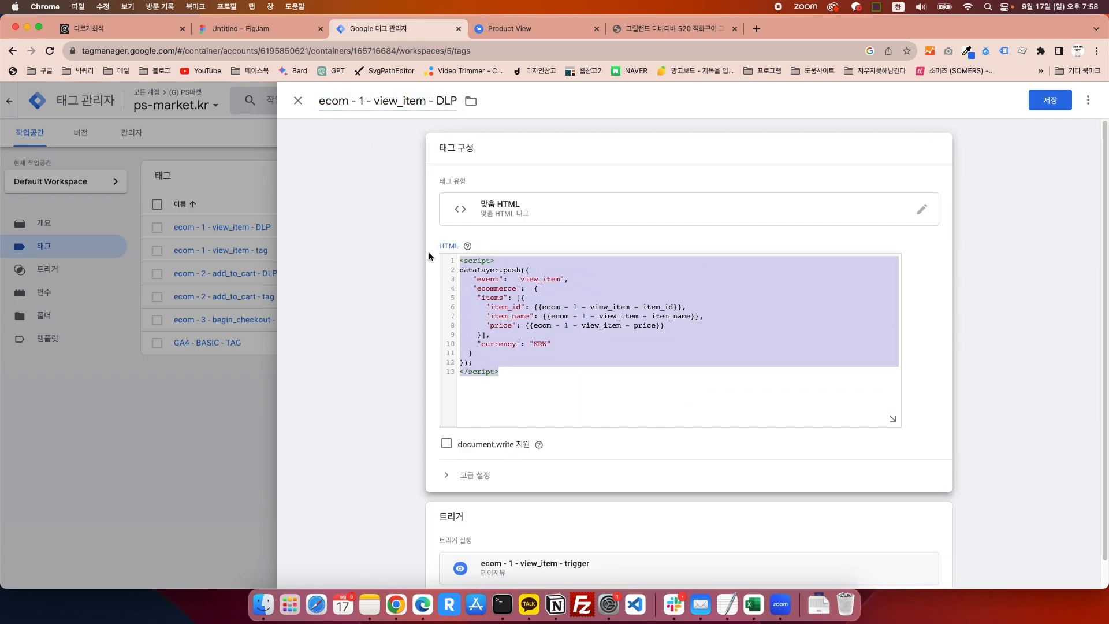
pyautogui.click(529, 288)
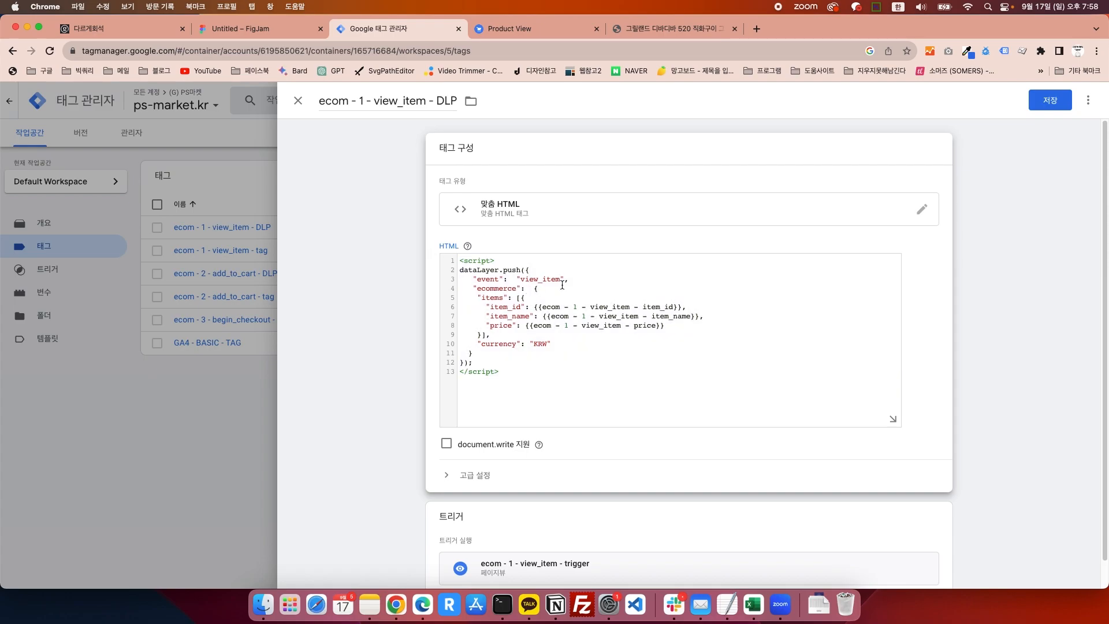
# Step: Switch to the PS마켓 grill page and highlight the domain, shop, item.php and it_id parts of its URL in turn
pyautogui.click(636, 29)
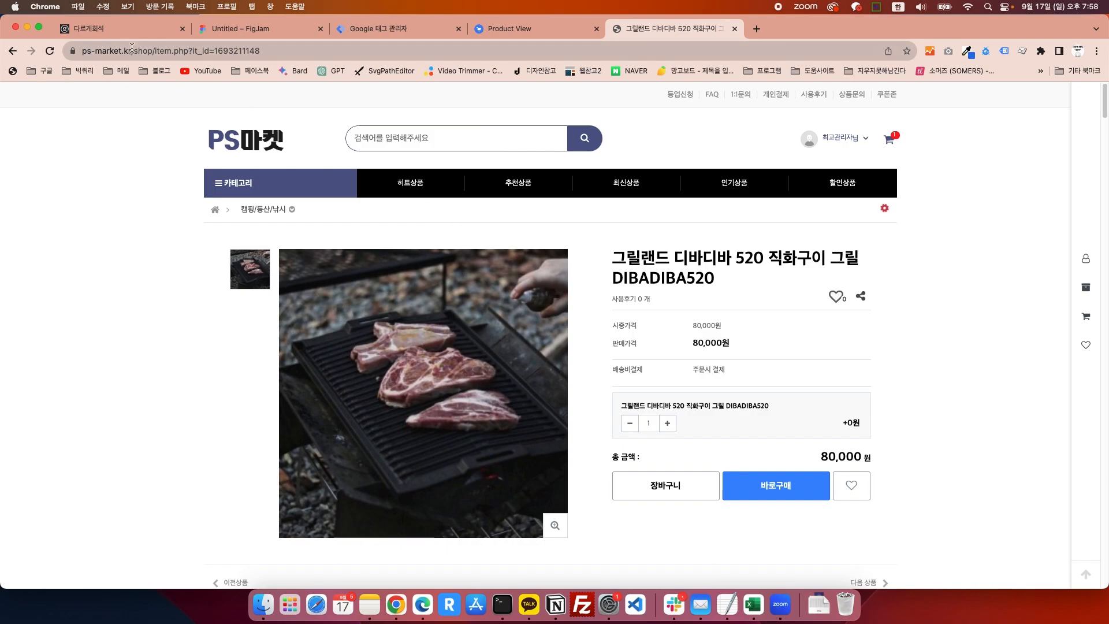
pyautogui.click(83, 52)
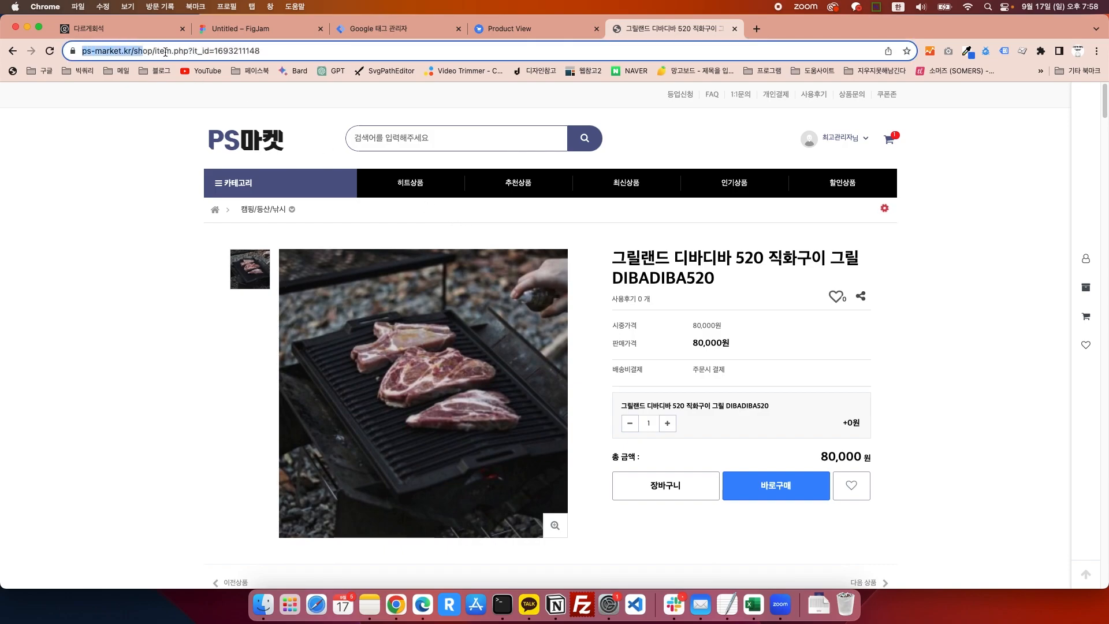
pyautogui.press('Right')
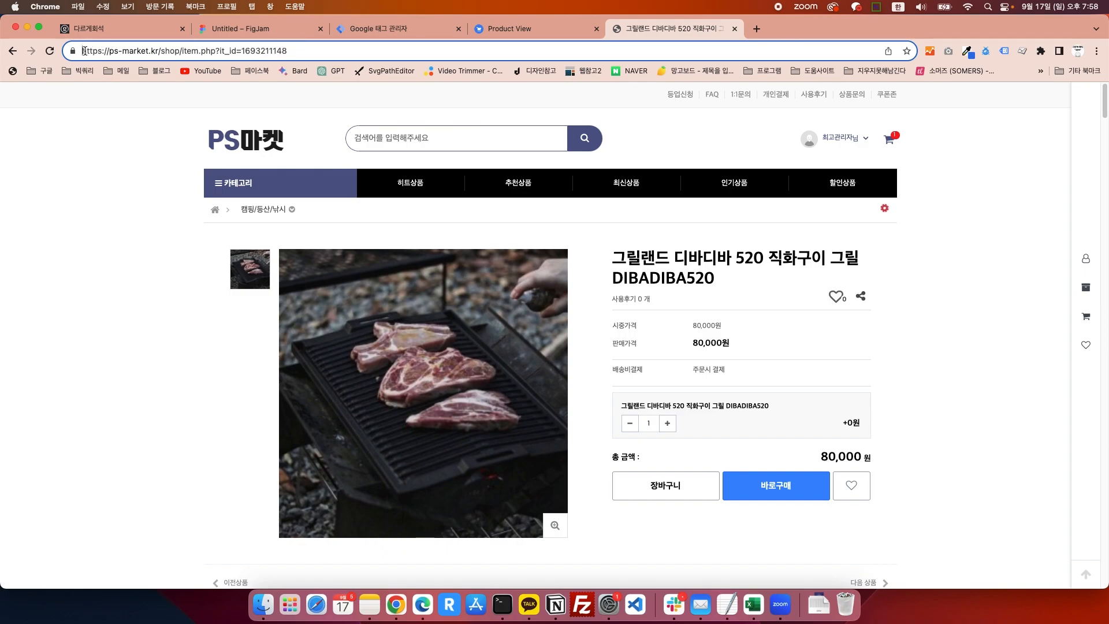
pyautogui.moveTo(84, 51); pyautogui.dragTo(160, 52)
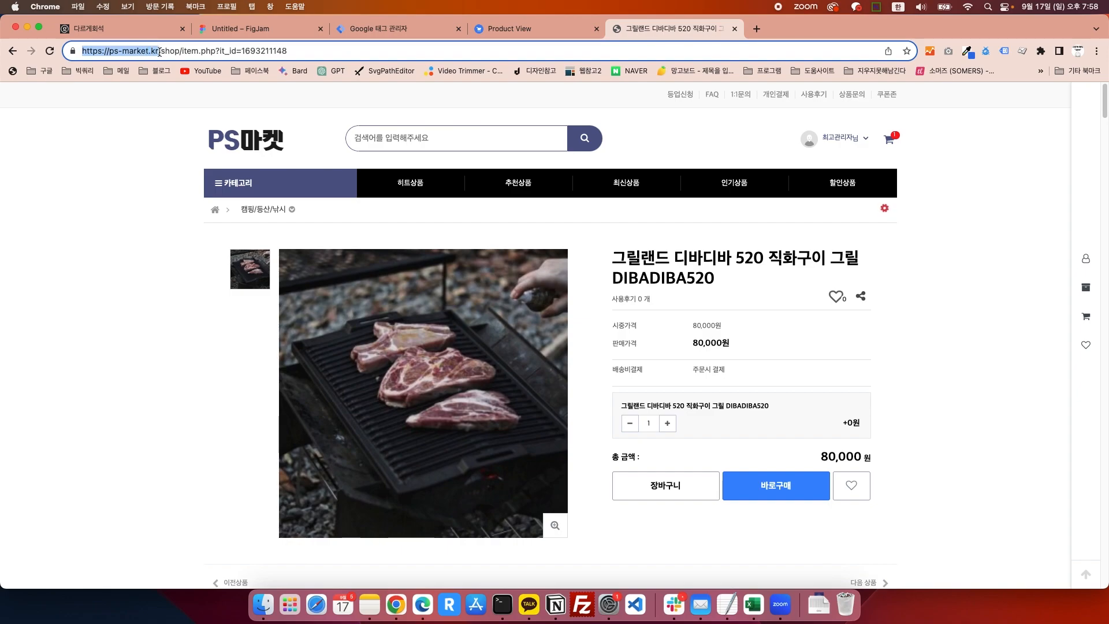
pyautogui.click(160, 52)
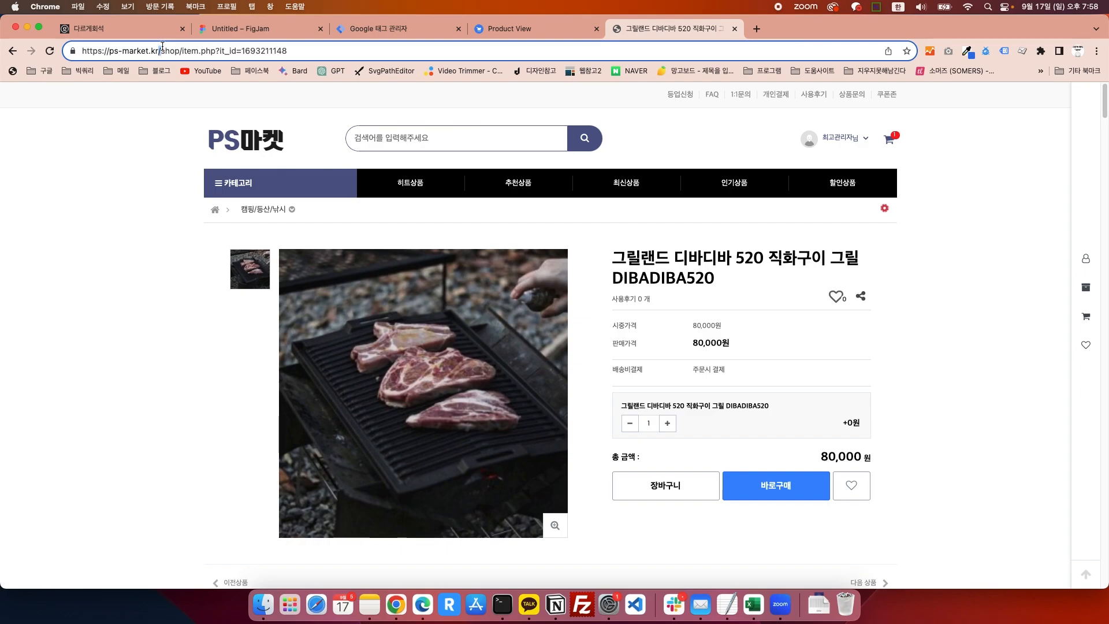
pyautogui.doubleClick(177, 51)
pyautogui.moveTo(182, 52); pyautogui.dragTo(216, 52)
pyautogui.click(219, 52)
pyautogui.doubleClick(230, 51)
pyautogui.click(269, 51)
pyautogui.moveTo(242, 52); pyautogui.dragTo(307, 47)
pyautogui.click(146, 188)
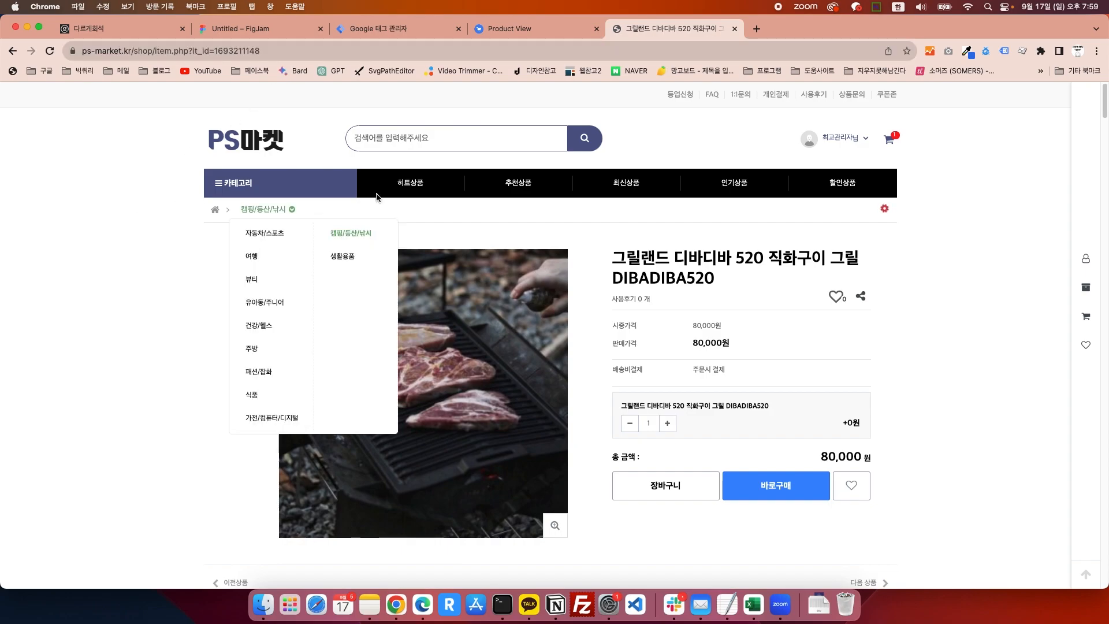
# Step: Open the 엠디레시피 유산균 (2gx30포) product from the shop's home page and highlight /item.php in its URL
pyautogui.click(275, 137)
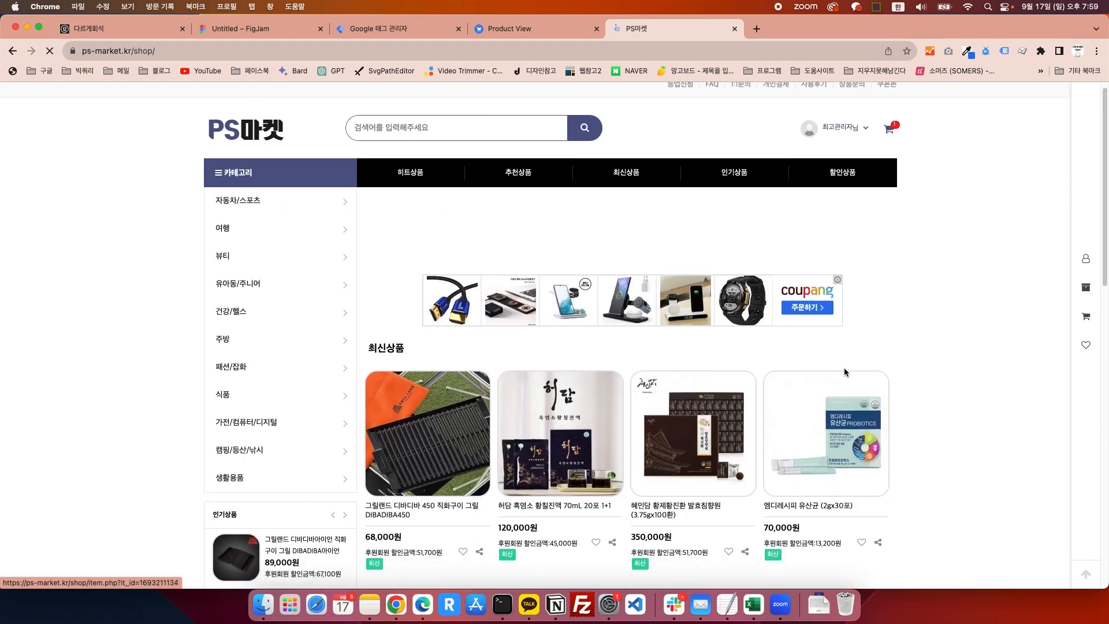
pyautogui.click(845, 375)
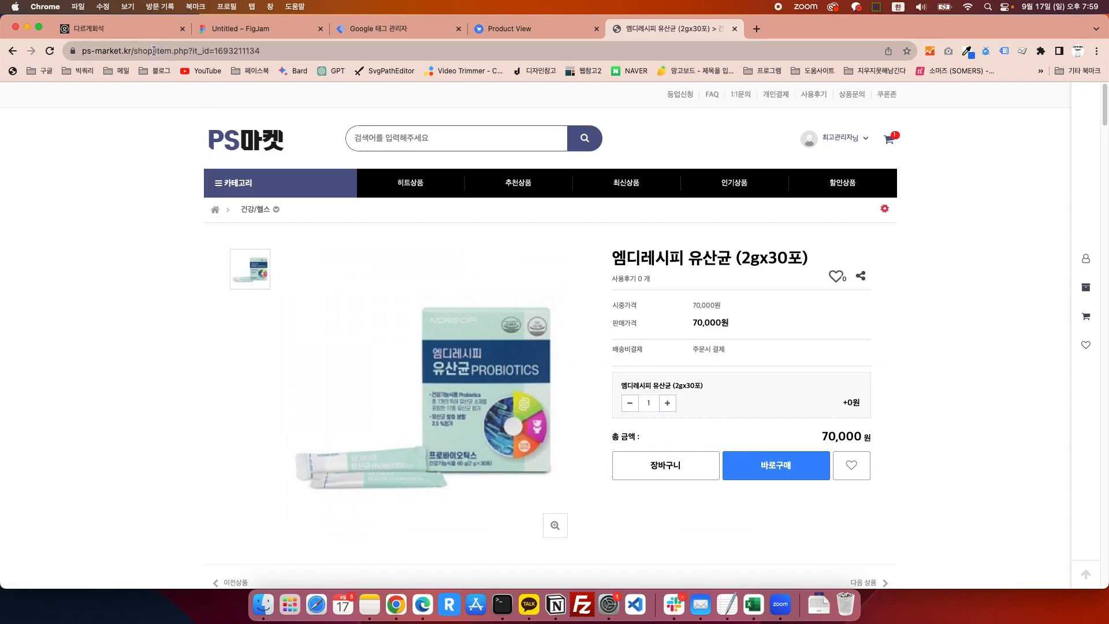
pyautogui.moveTo(153, 51); pyautogui.dragTo(190, 51)
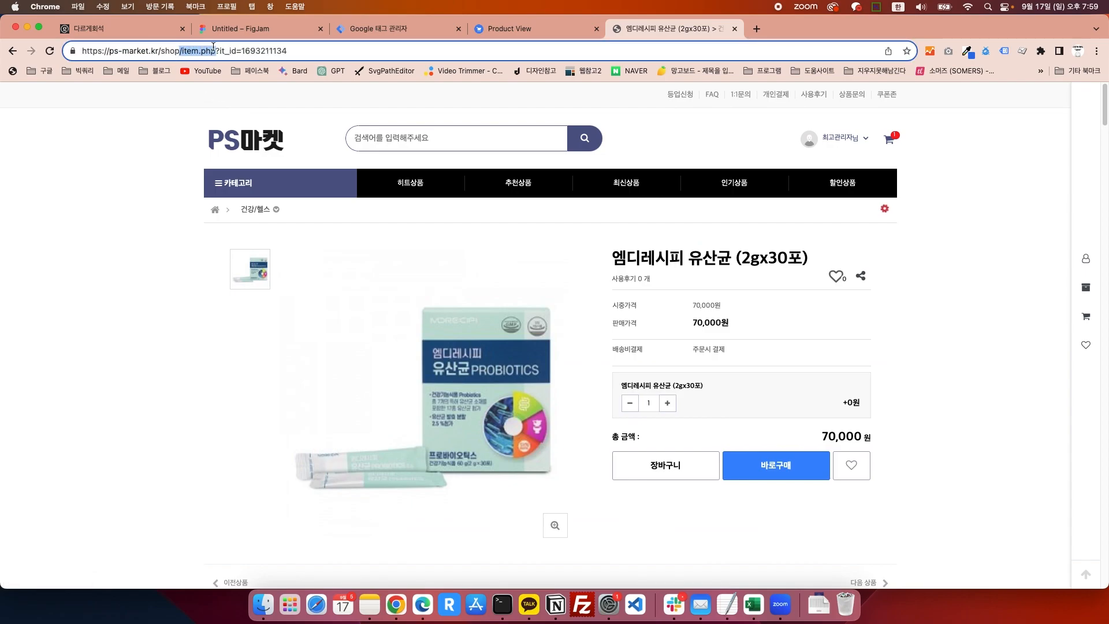
# Step: Return to the shop's home page, open 레오 이경제 산삼배양근 프리미엄 50ml x 30포, and highlight /item.php in its URL
pyautogui.click(242, 138)
pyautogui.scroll(-11, 474, 447)
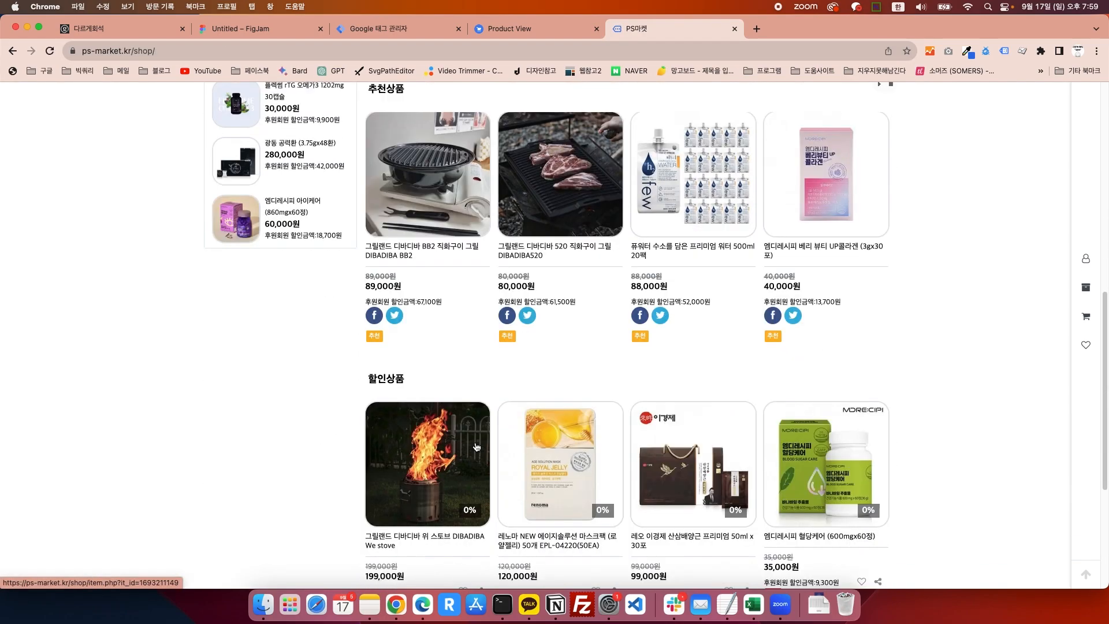
pyautogui.click(641, 356)
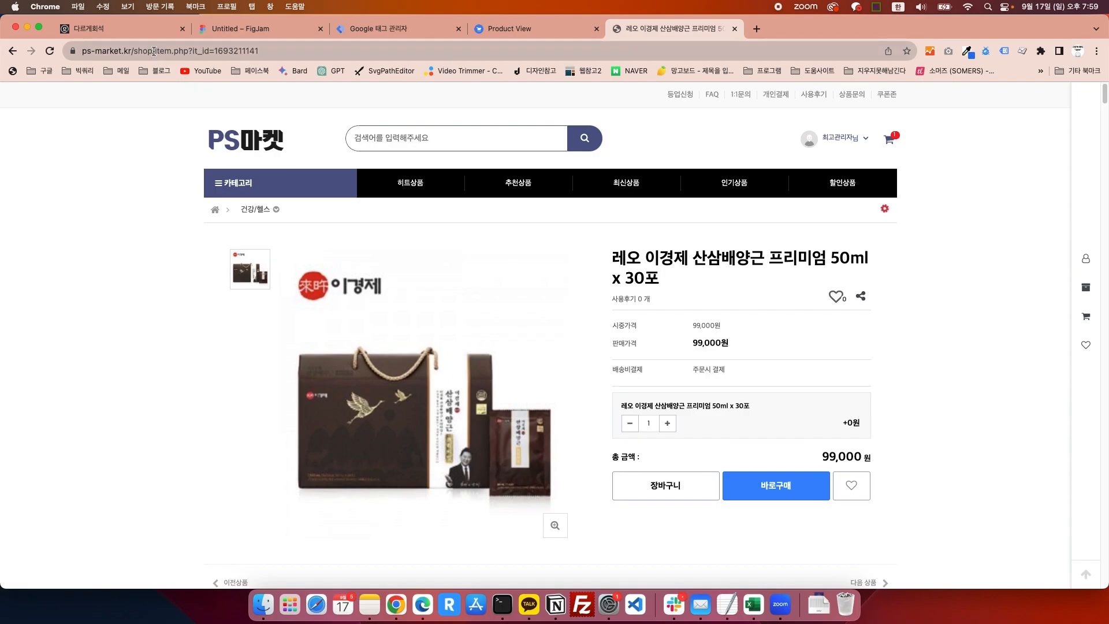
pyautogui.moveTo(152, 51); pyautogui.dragTo(192, 53)
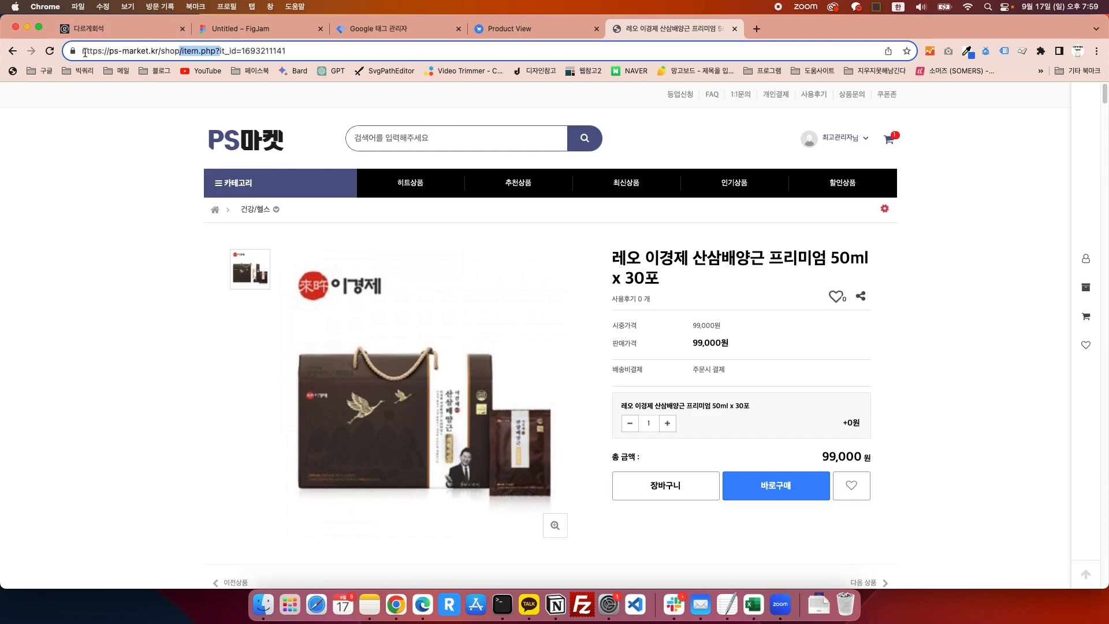
pyautogui.click(152, 51)
pyautogui.moveTo(179, 51); pyautogui.dragTo(217, 51)
# Step: Return to the ecom - 1 - view_item - DLP tag in Google Tag Manager and highlight its whole script
pyautogui.click(399, 28)
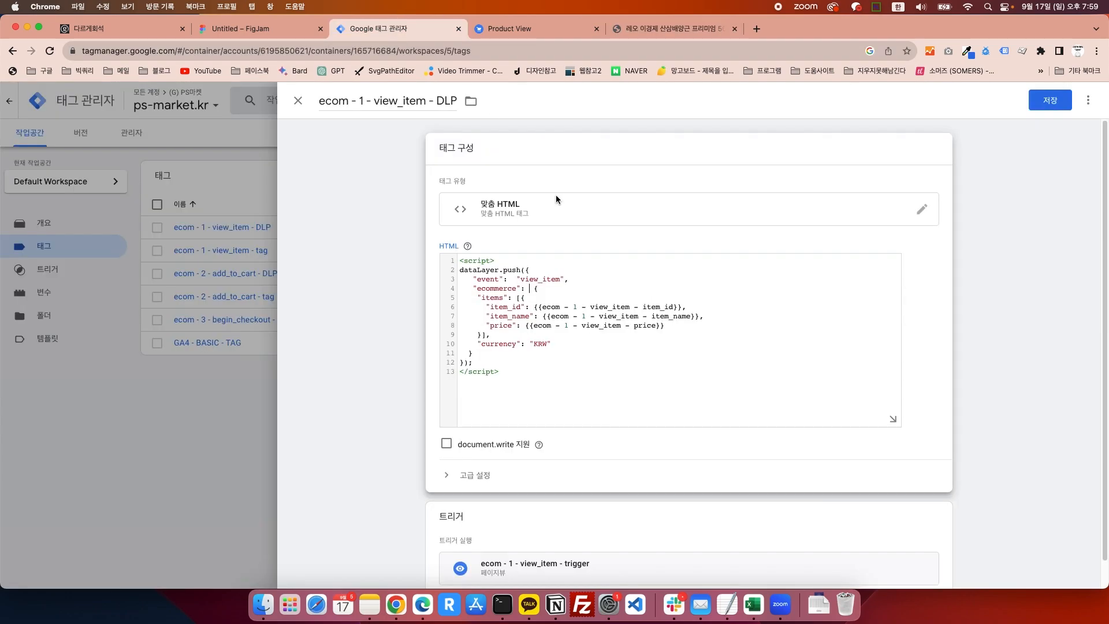
pyautogui.click(556, 199)
pyautogui.click(521, 294)
pyautogui.moveTo(515, 371); pyautogui.dragTo(435, 255)
pyautogui.click(534, 299)
pyautogui.moveTo(539, 381); pyautogui.dragTo(423, 253)
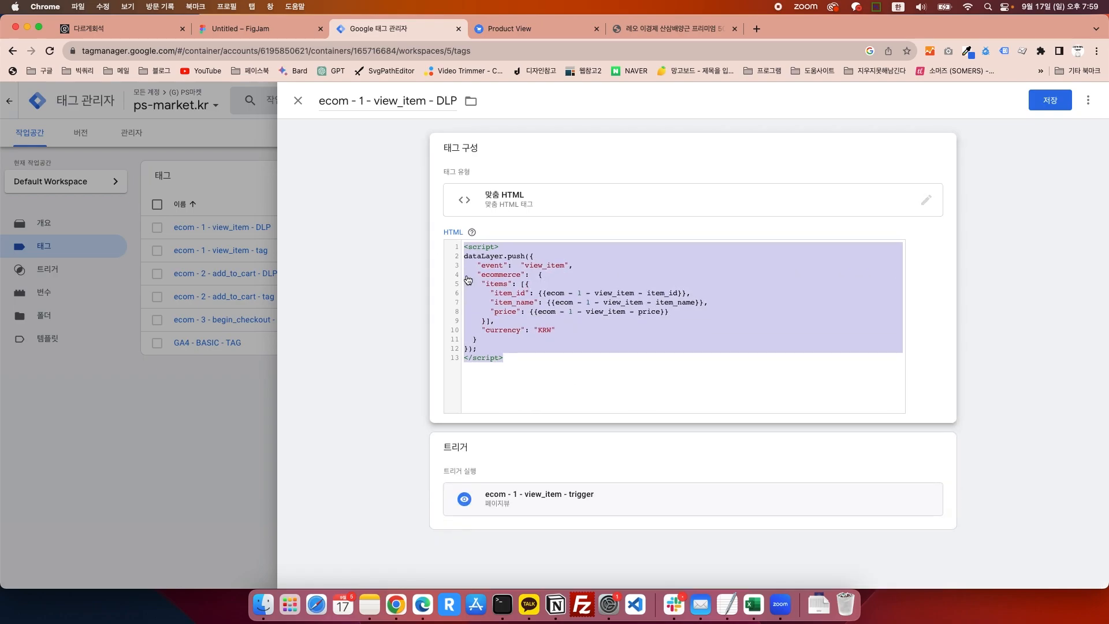
# Step: Open the tag's ecom - 1 - view_item - trigger, highlight part of its name, and bring up the available trigger types
pyautogui.click(565, 455)
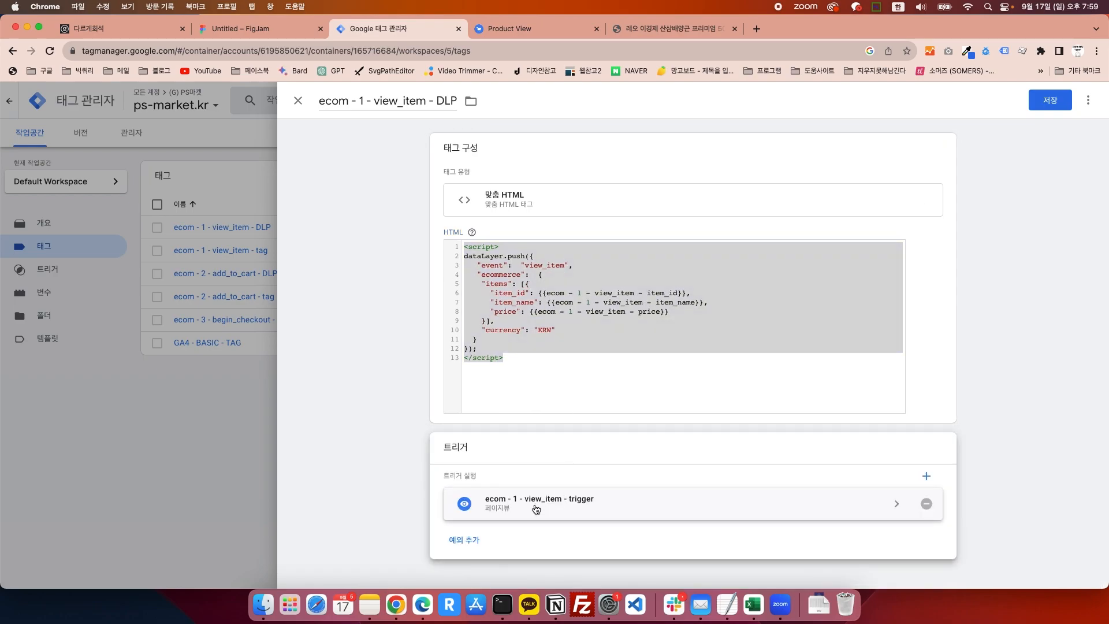
pyautogui.click(507, 510)
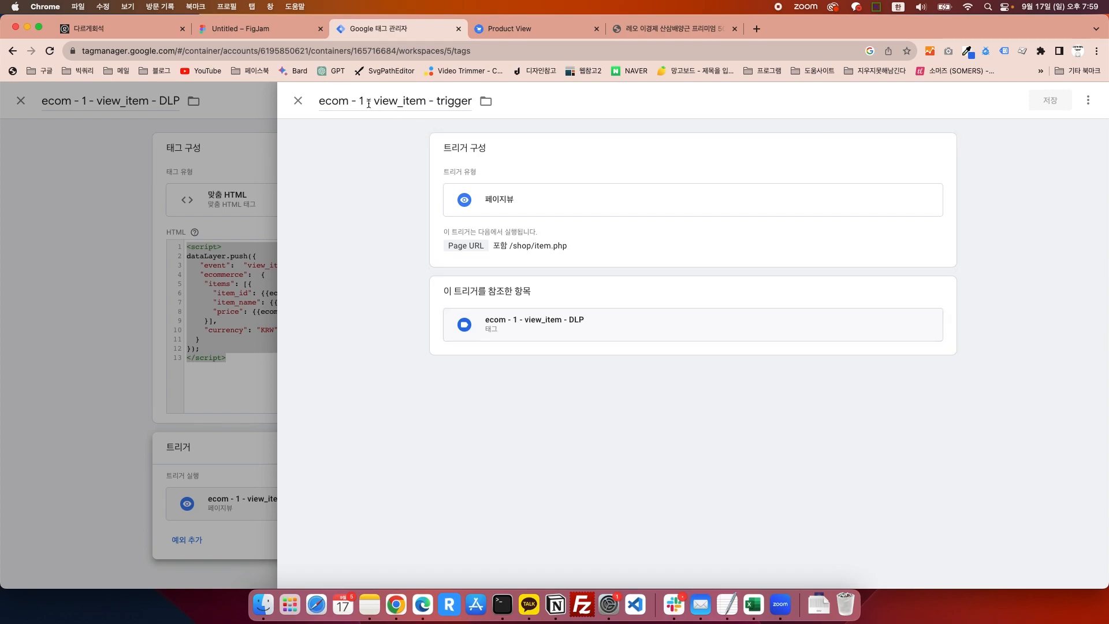
pyautogui.moveTo(375, 104); pyautogui.dragTo(326, 105)
pyautogui.click(514, 152)
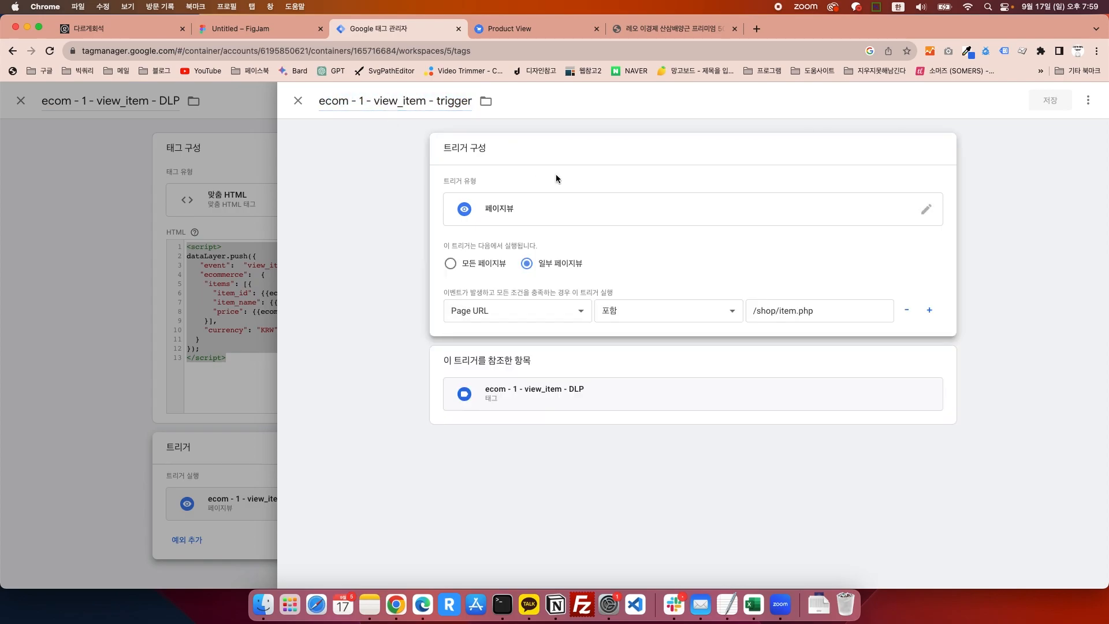
pyautogui.click(565, 210)
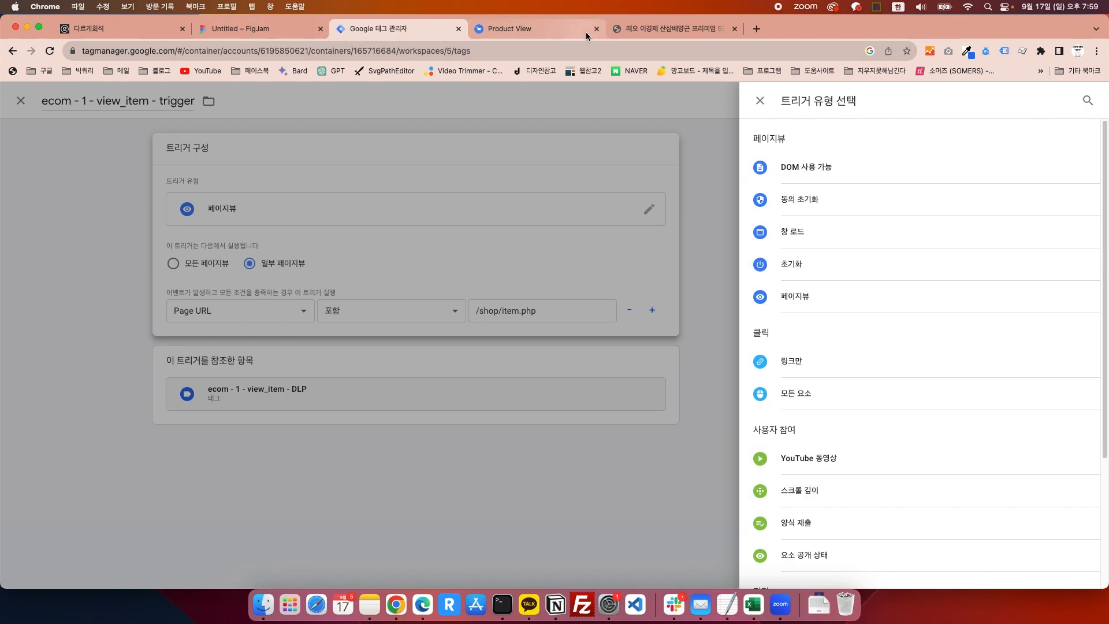
# Step: Compare the available trigger types with the shop's product page, and close the trigger type list in Google Tag Manager
pyautogui.click(665, 28)
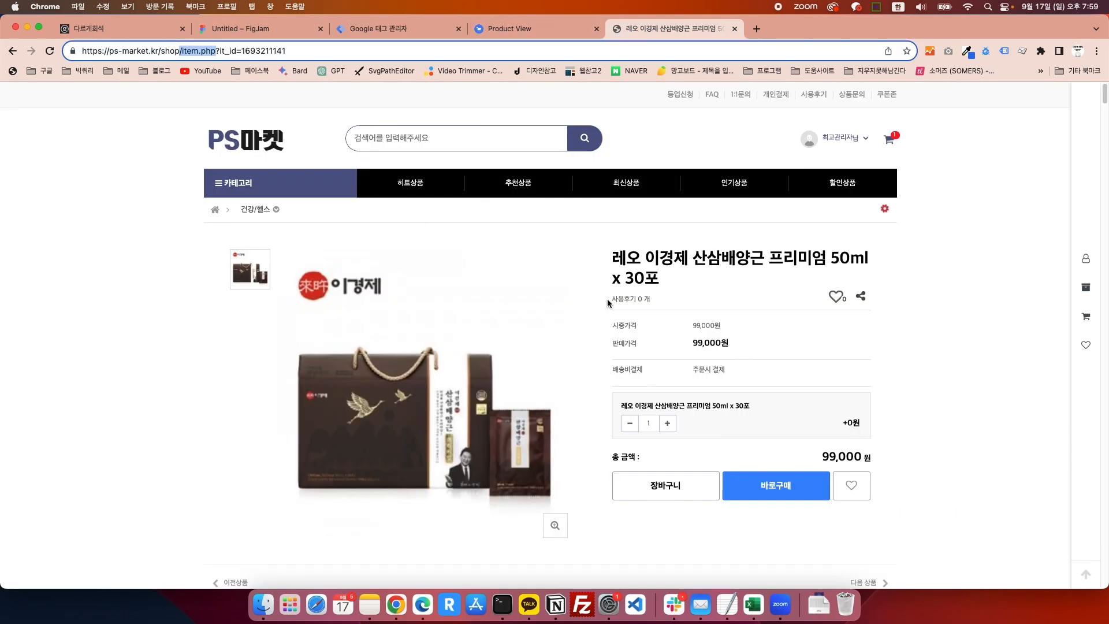
pyautogui.click(378, 28)
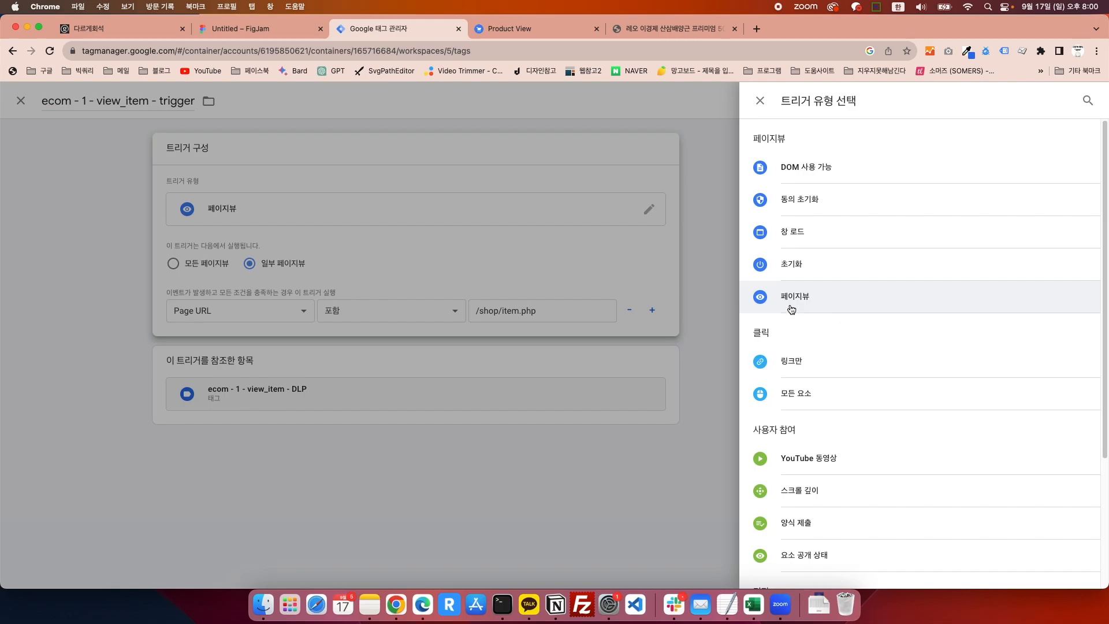
pyautogui.click(697, 29)
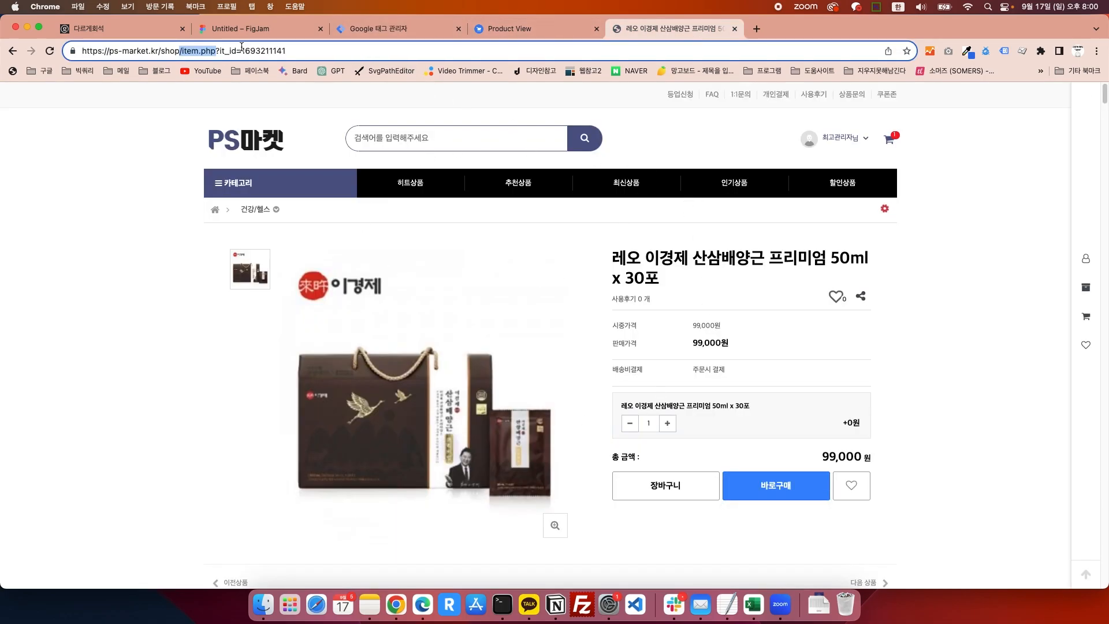
pyautogui.click(393, 36)
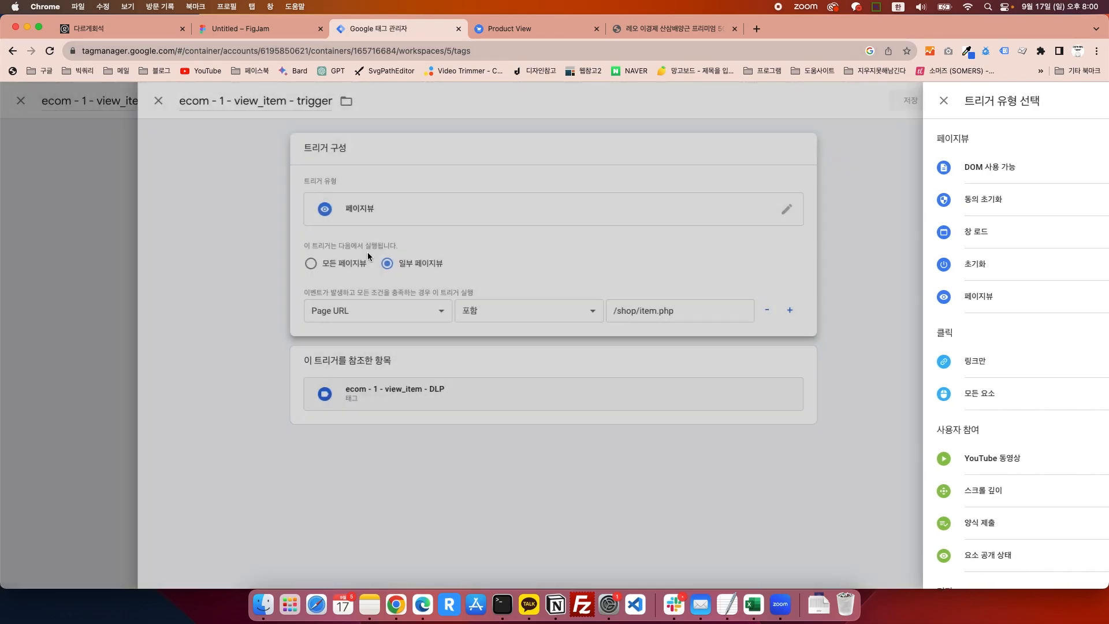
pyautogui.click(367, 252)
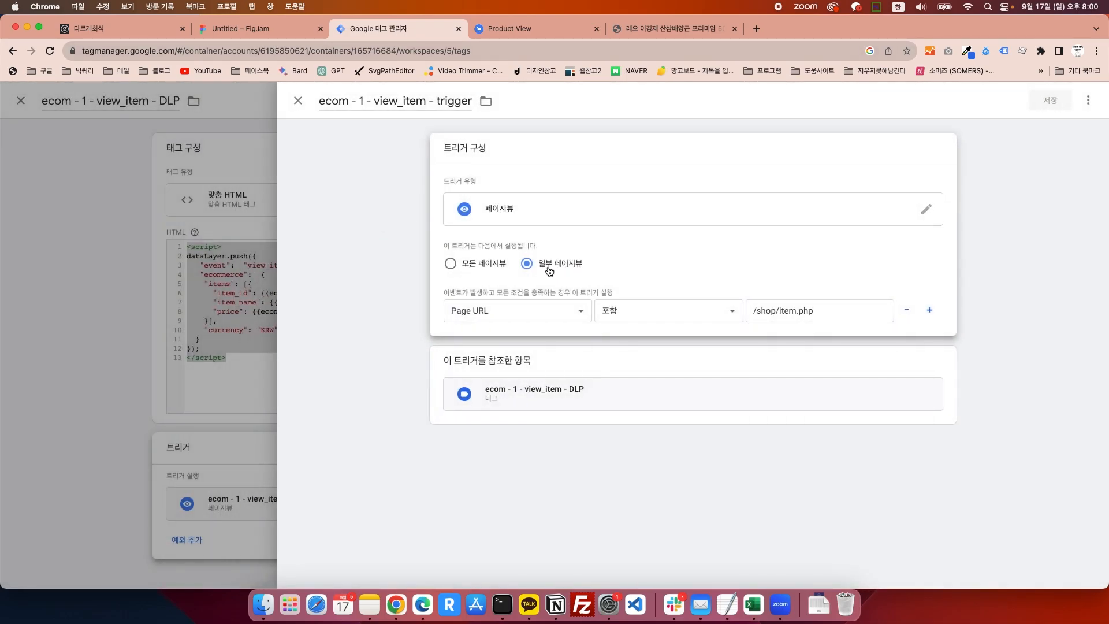
# Step: Highlight /item.php in the shop product's URL and the matching /shop/item.php value in the trigger's Page URL condition
pyautogui.click(639, 34)
pyautogui.click(202, 50)
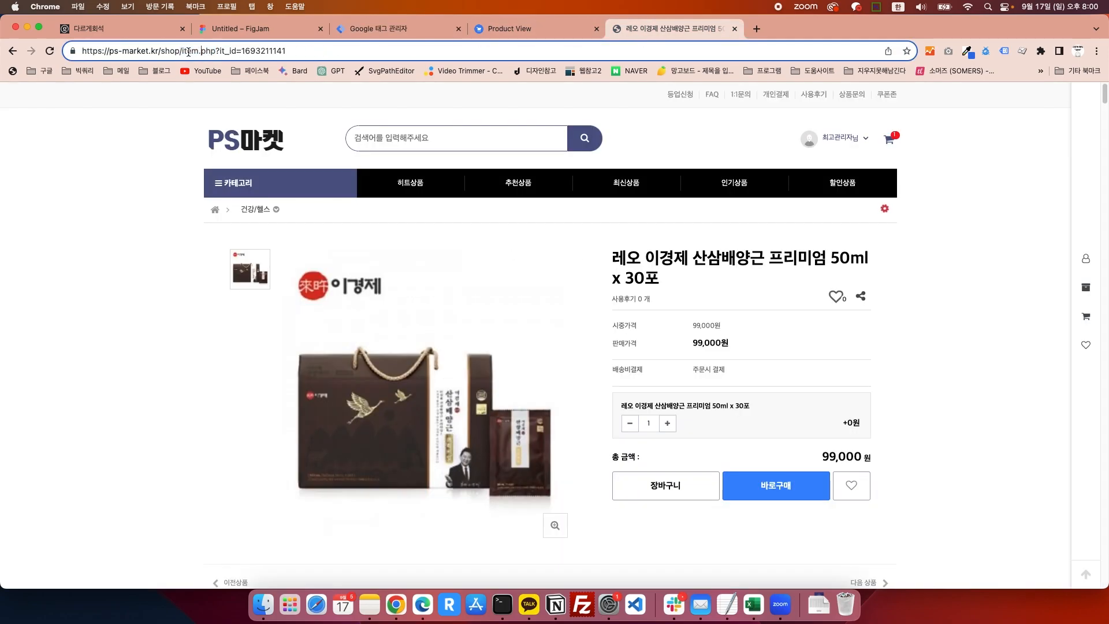
pyautogui.moveTo(183, 51); pyautogui.dragTo(215, 51)
pyautogui.click(399, 28)
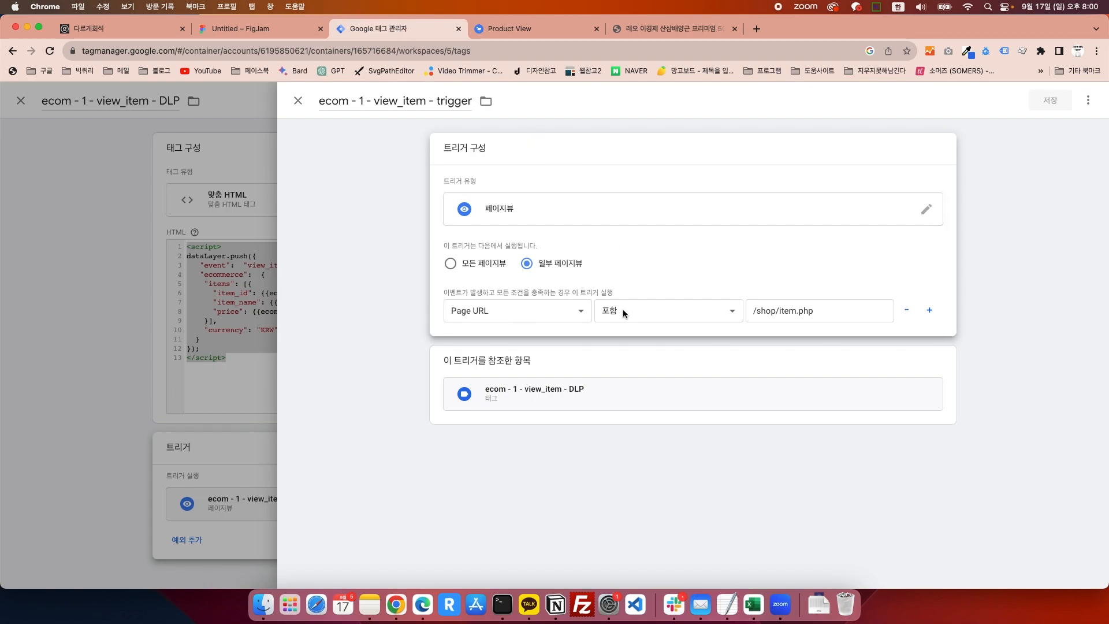
pyautogui.moveTo(755, 312); pyautogui.dragTo(838, 312)
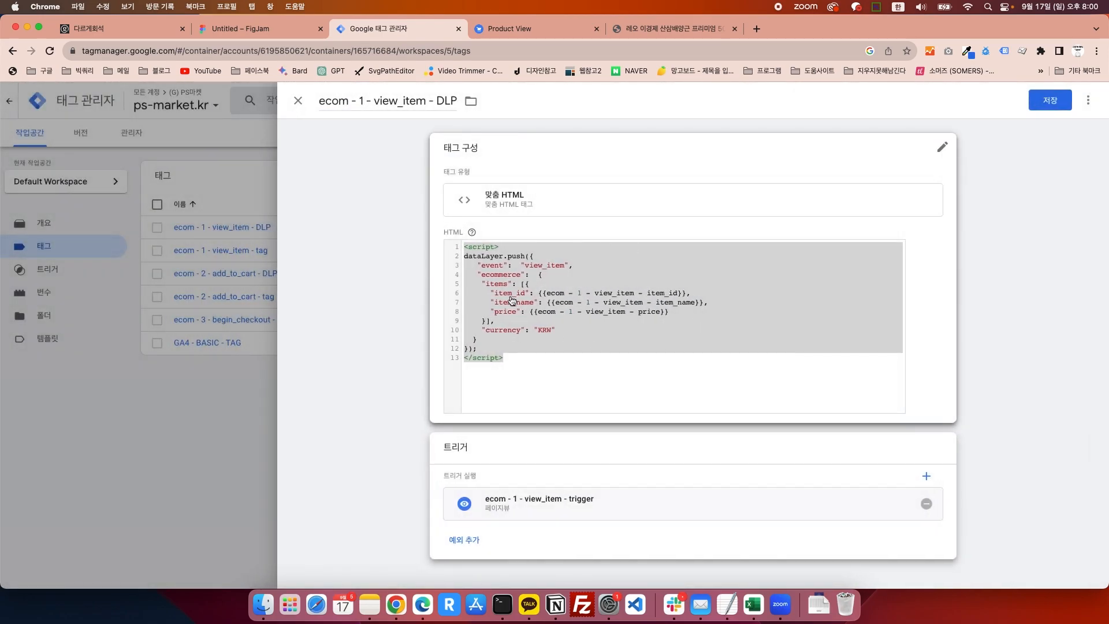
# Step: Open 퓨워터 수소를 담은 프리미엄 워터 500ml 20팩 from the shop's 추천상품 category and highlight /item.php in its URL
pyautogui.click(665, 28)
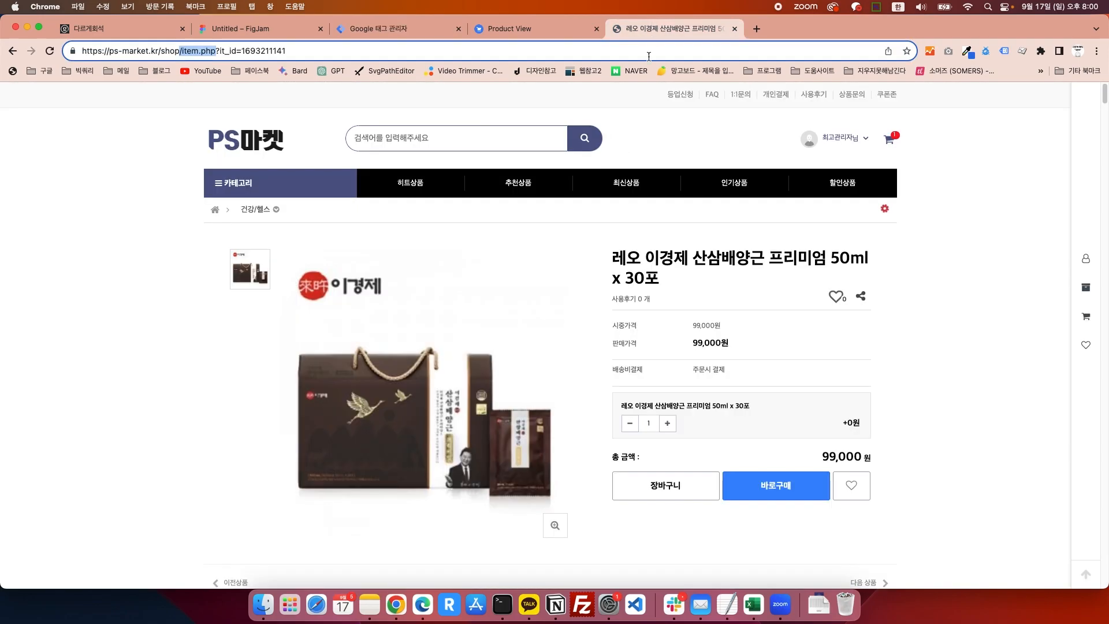
pyautogui.click(521, 183)
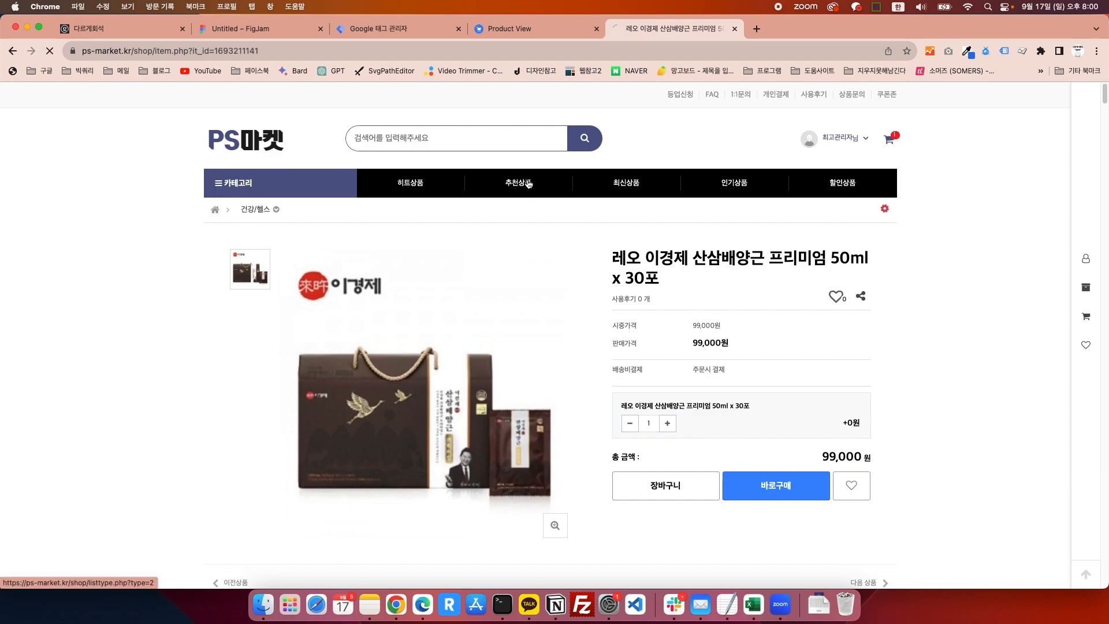
pyautogui.click(614, 291)
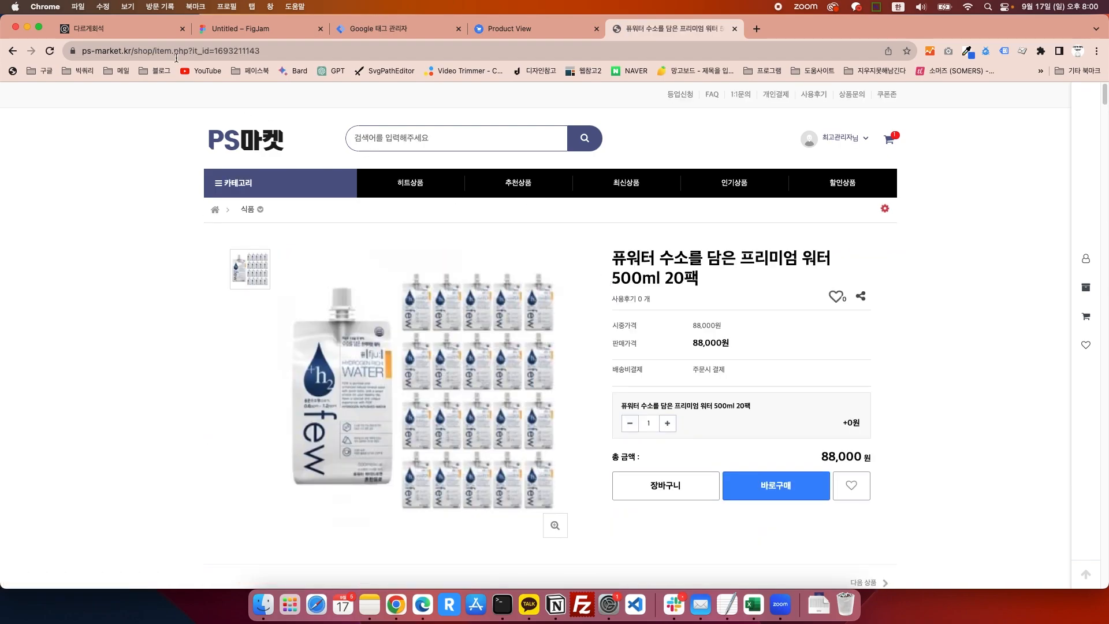
pyautogui.moveTo(152, 51); pyautogui.dragTo(192, 51)
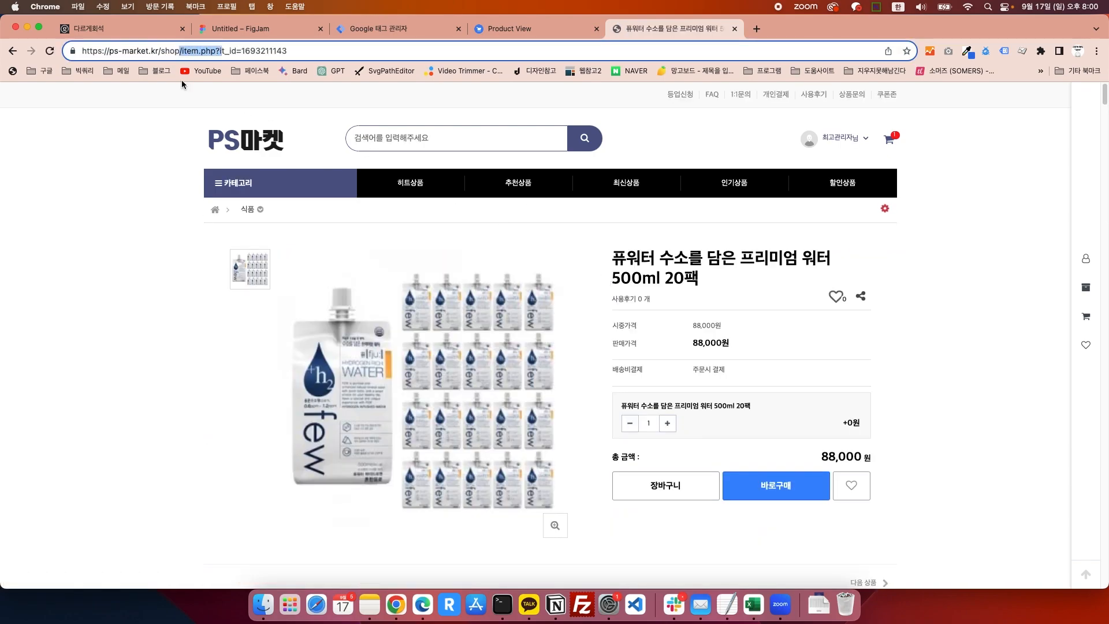
pyautogui.click(126, 195)
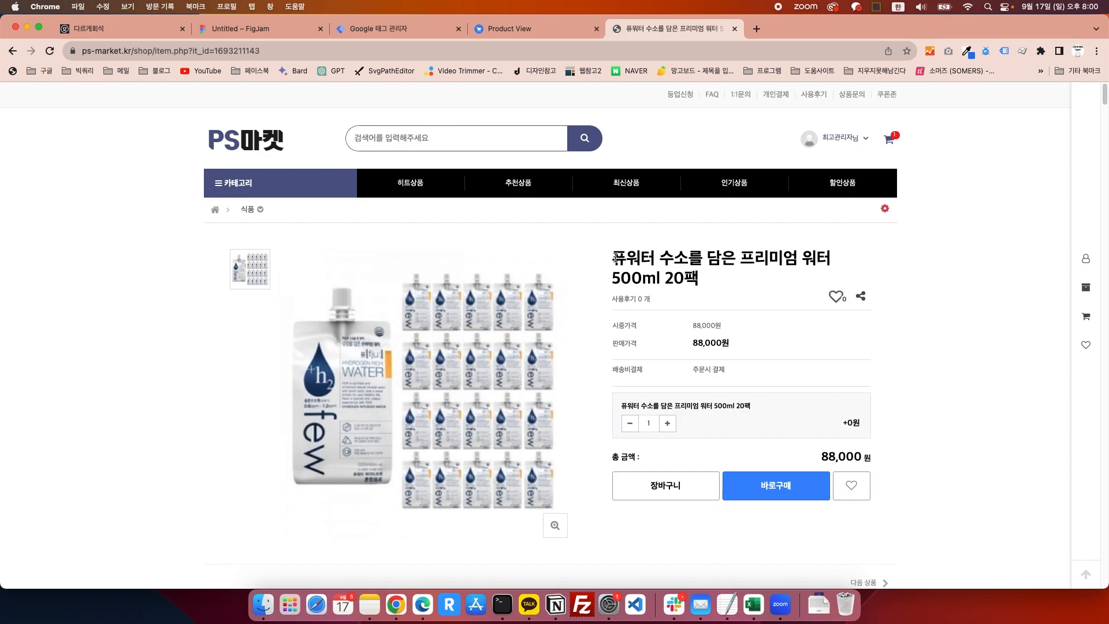
# Step: Highlight the product's name, the it_id value in its URL, and its selling price on the shop page
pyautogui.moveTo(618, 256); pyautogui.dragTo(711, 279)
pyautogui.click(237, 51)
pyautogui.doubleClick(264, 51)
pyautogui.click(701, 326)
pyautogui.moveTo(694, 347); pyautogui.dragTo(745, 348)
pyautogui.click(760, 339)
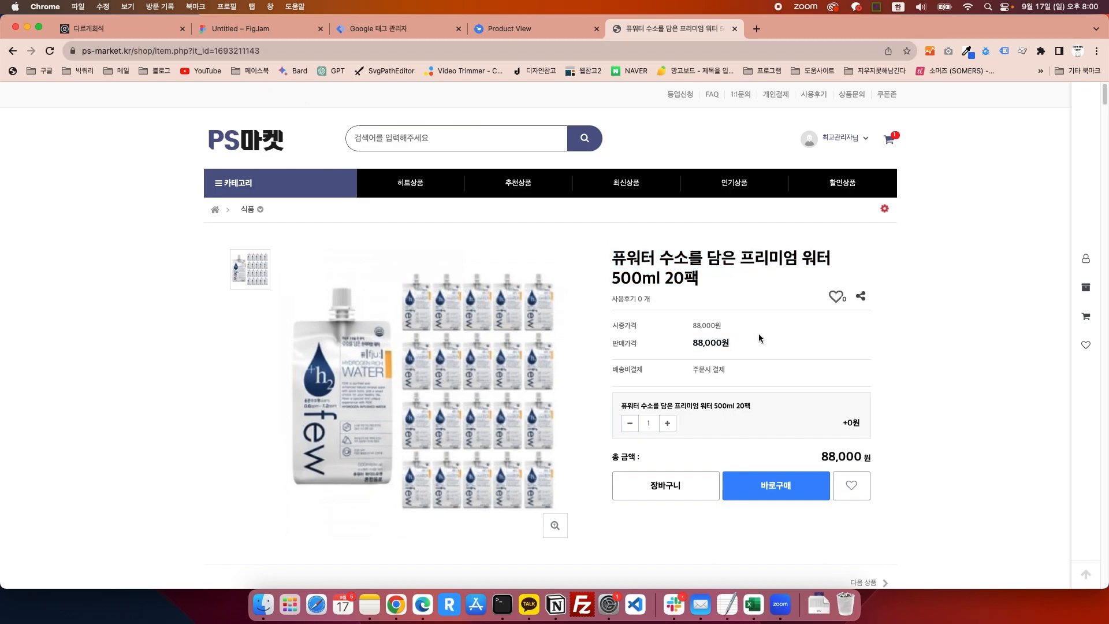
# Step: Return to the ecom - 1 - view_item - DLP tag and highlight its item_id variable and item parameter lines
pyautogui.click(369, 28)
pyautogui.click(583, 308)
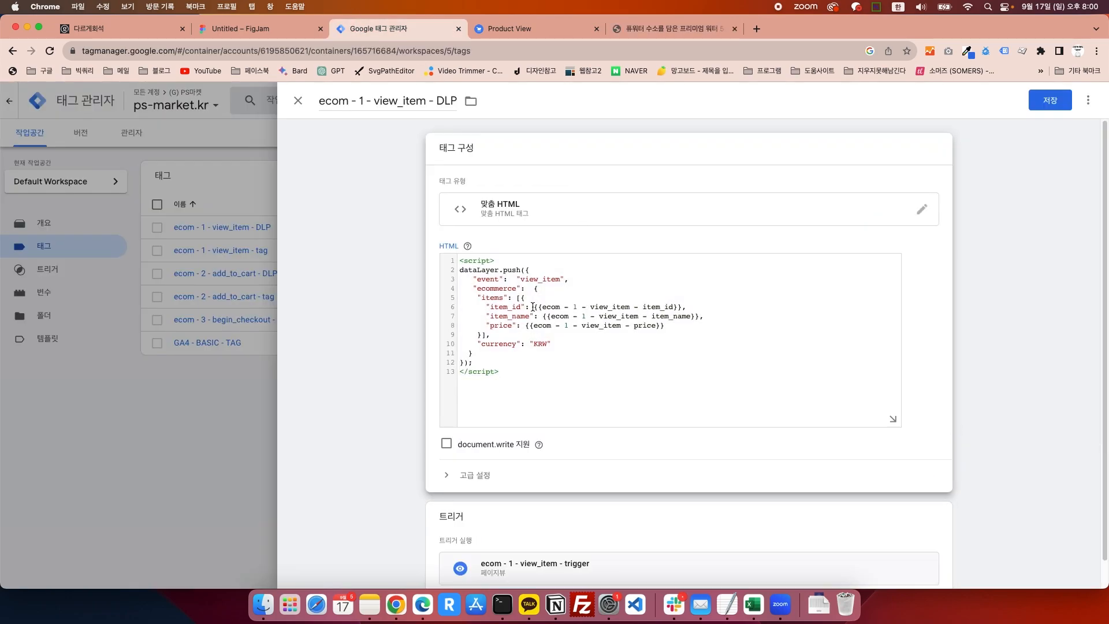
pyautogui.moveTo(533, 307); pyautogui.dragTo(745, 307)
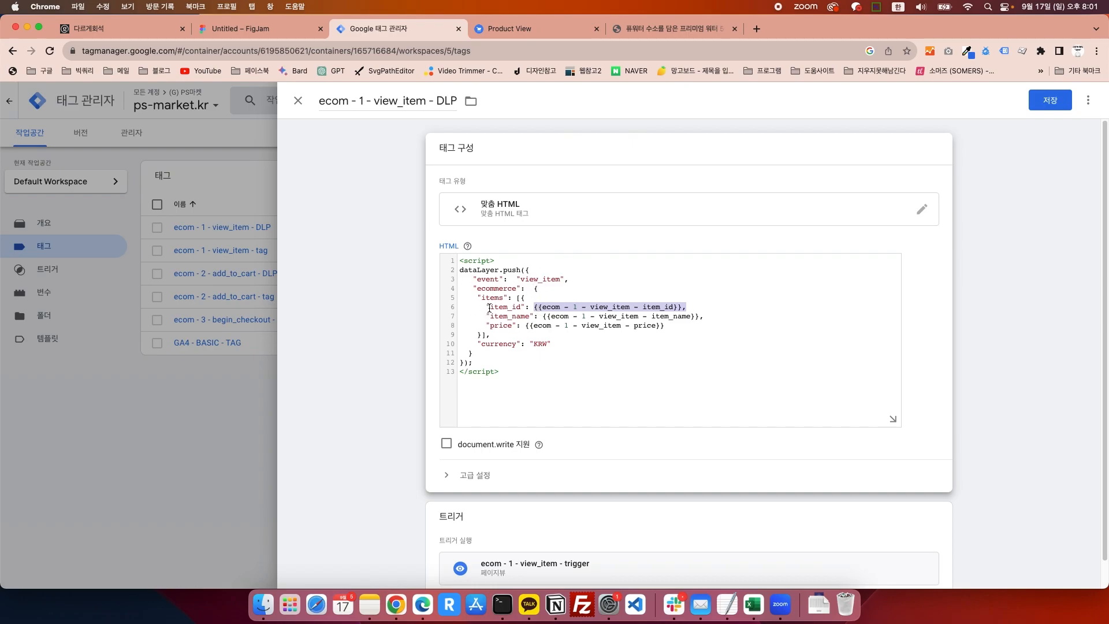
pyautogui.moveTo(487, 307); pyautogui.dragTo(721, 321)
pyautogui.click(721, 323)
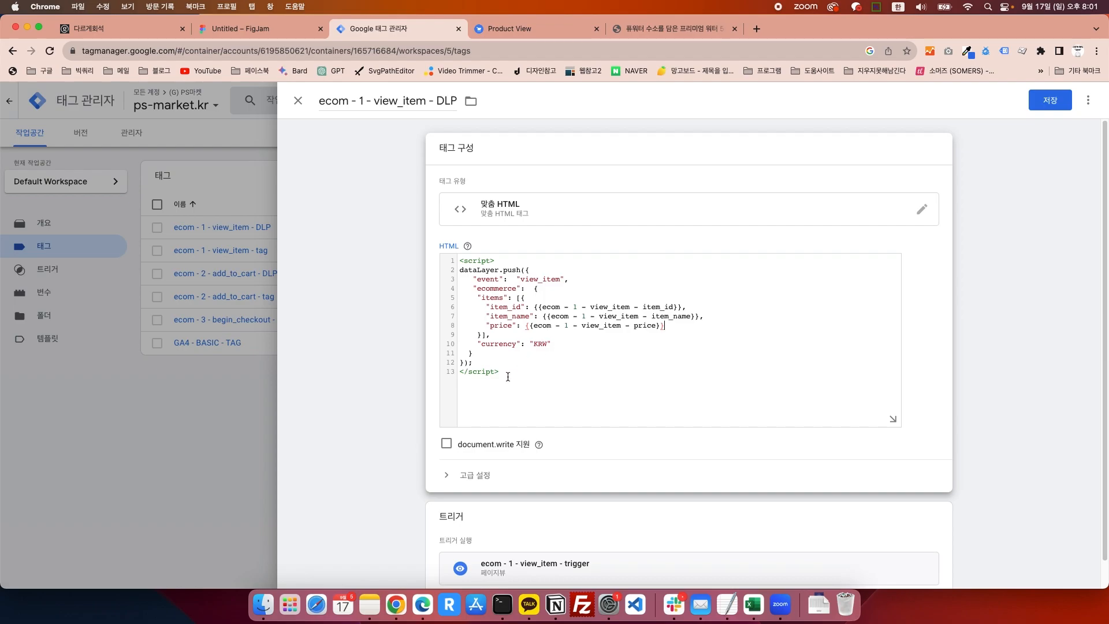
# Step: Highlight the tag's whole script and close the tag, discarding unsaved changes
pyautogui.moveTo(509, 375); pyautogui.dragTo(450, 258)
pyautogui.click(405, 227)
pyautogui.click(232, 171)
pyautogui.click(635, 238)
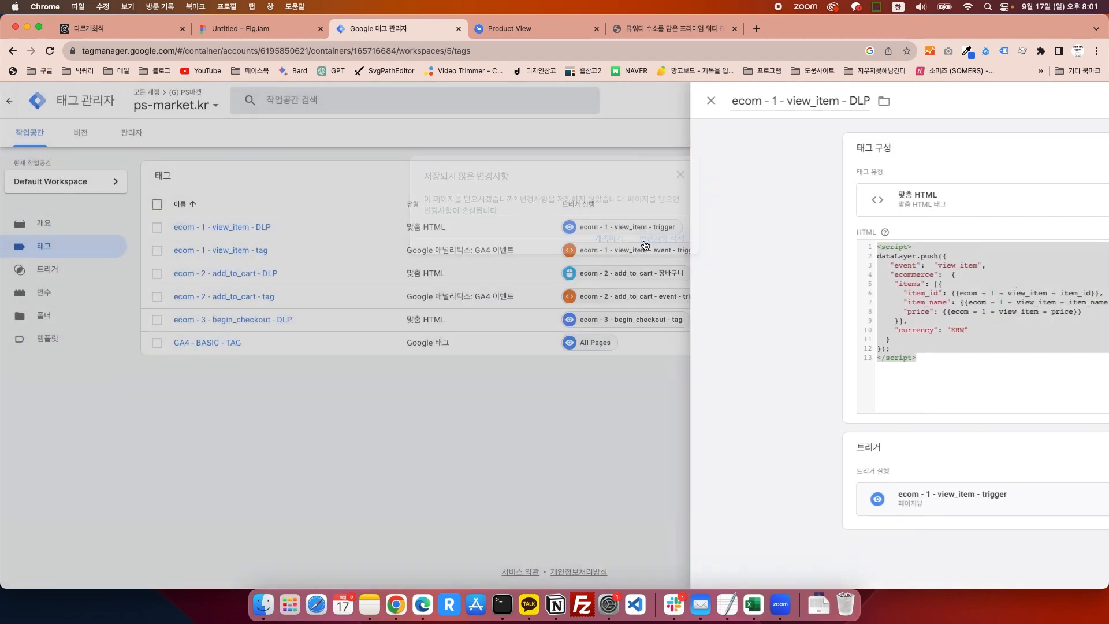
# Step: Reopen ecom - 1 - view_item - DLP, compare it with the Product View sample's view_item code, and highlight the price variable
pyautogui.click(262, 229)
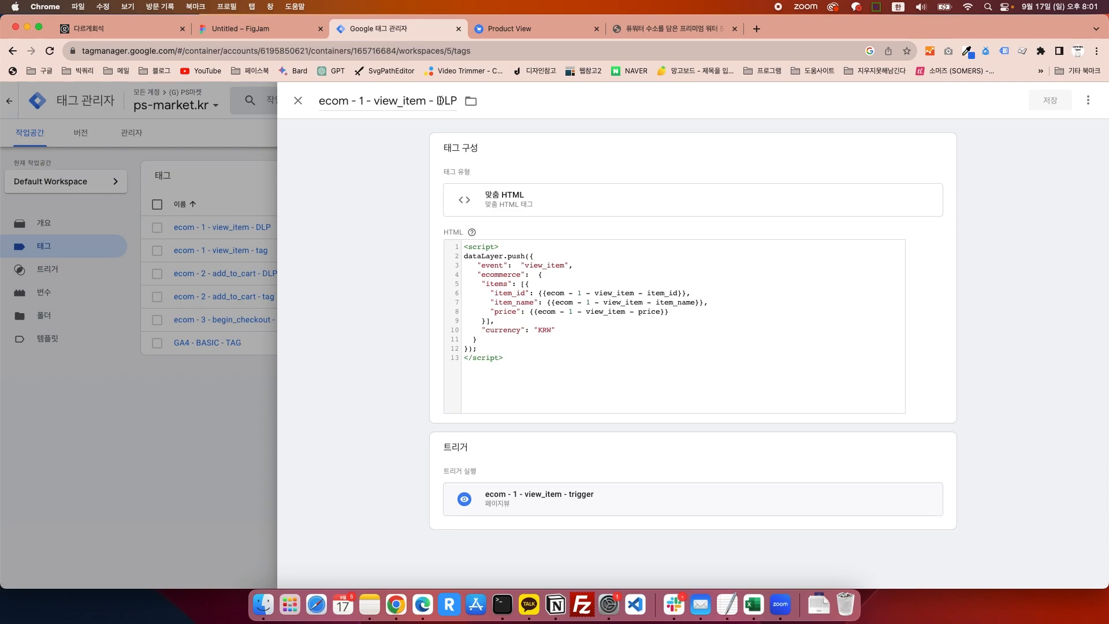
pyautogui.click(525, 27)
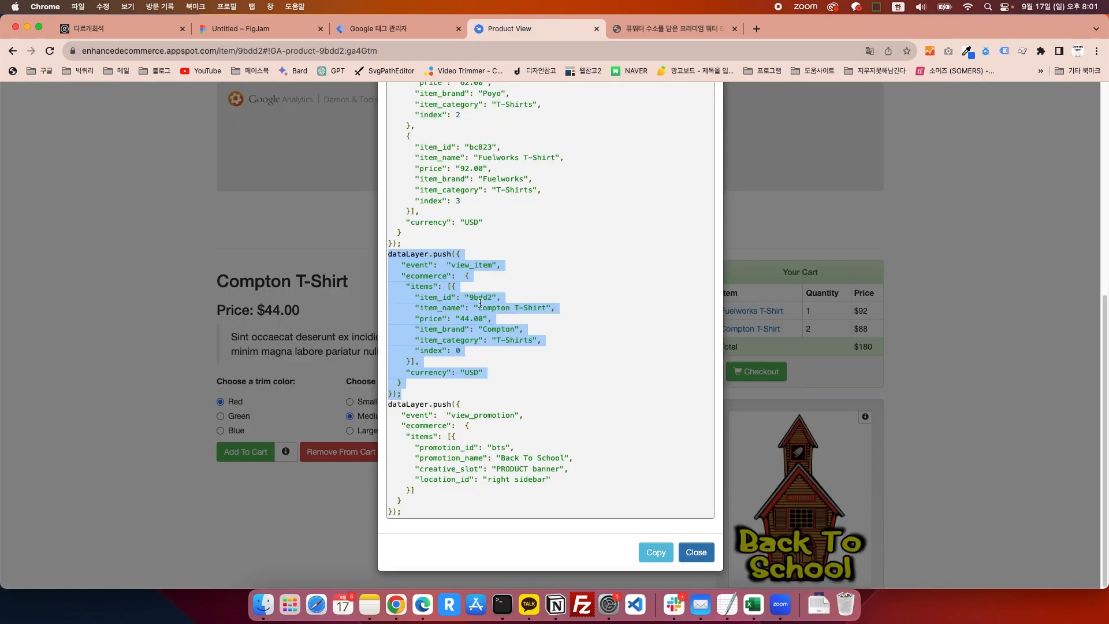
pyautogui.click(379, 28)
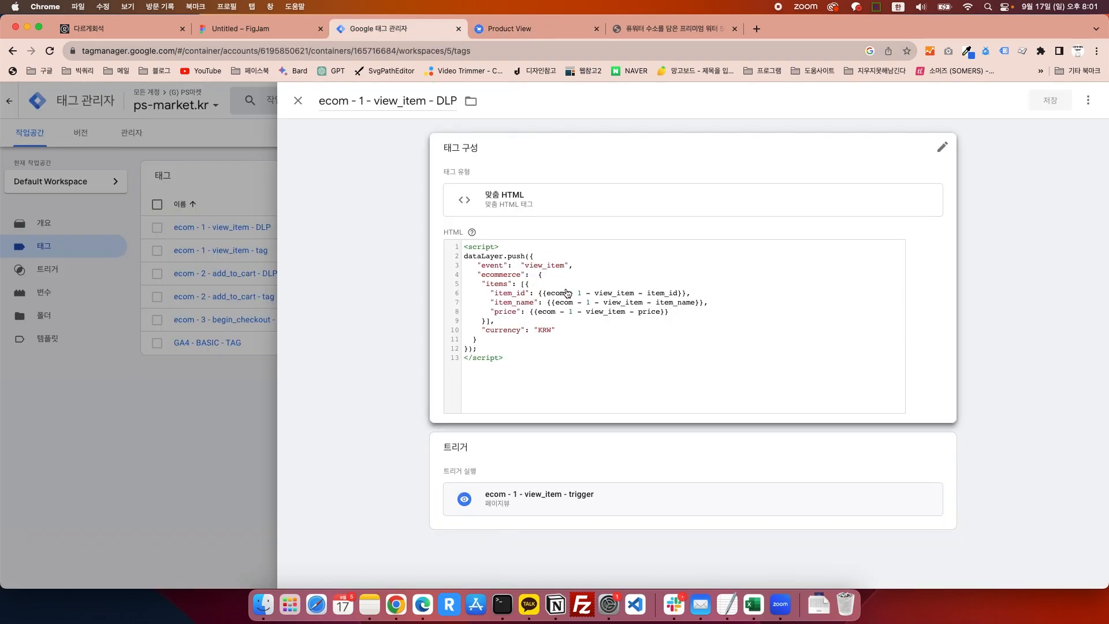
pyautogui.click(551, 298)
pyautogui.moveTo(534, 307); pyautogui.dragTo(665, 326)
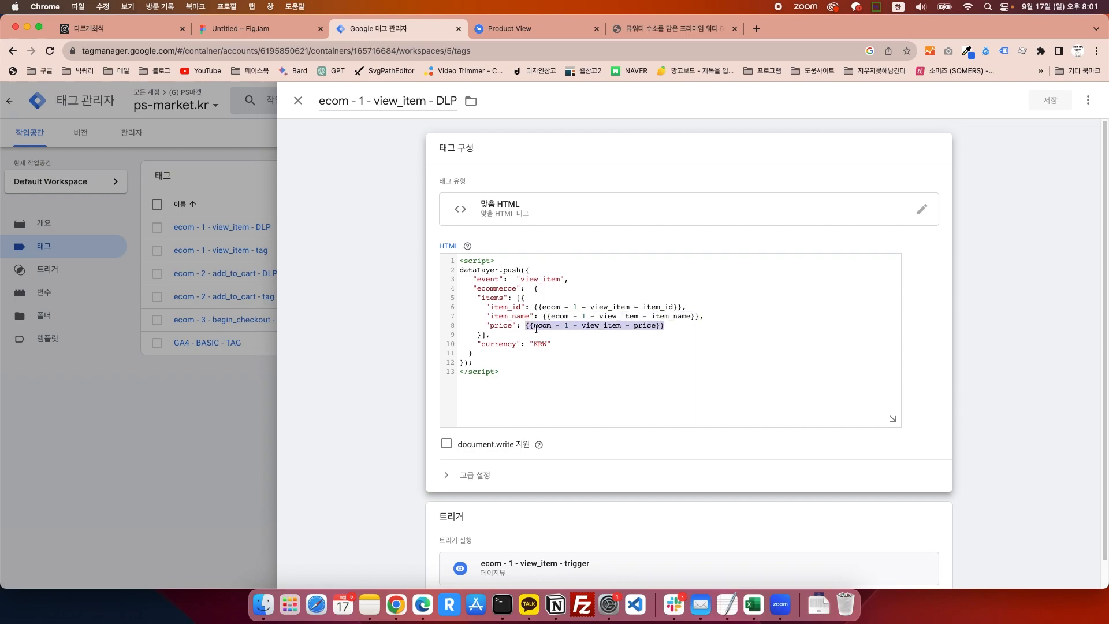
# Step: Open the tag's page view trigger, check the shop's product page against it, and close the trigger and the tag
pyautogui.click(562, 525)
pyautogui.click(571, 519)
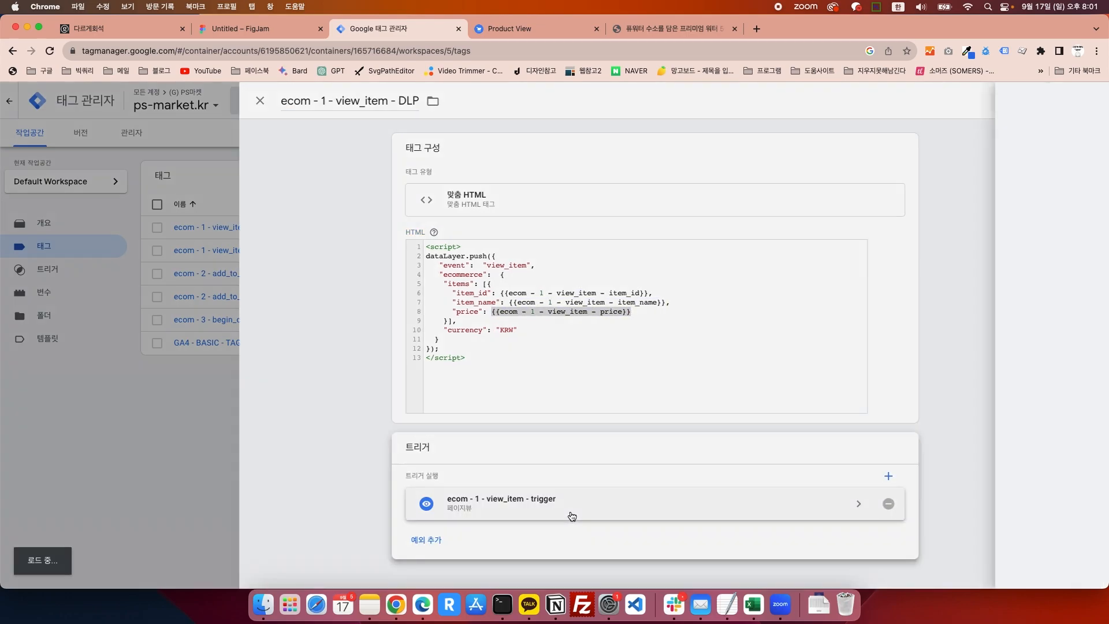
pyautogui.click(646, 30)
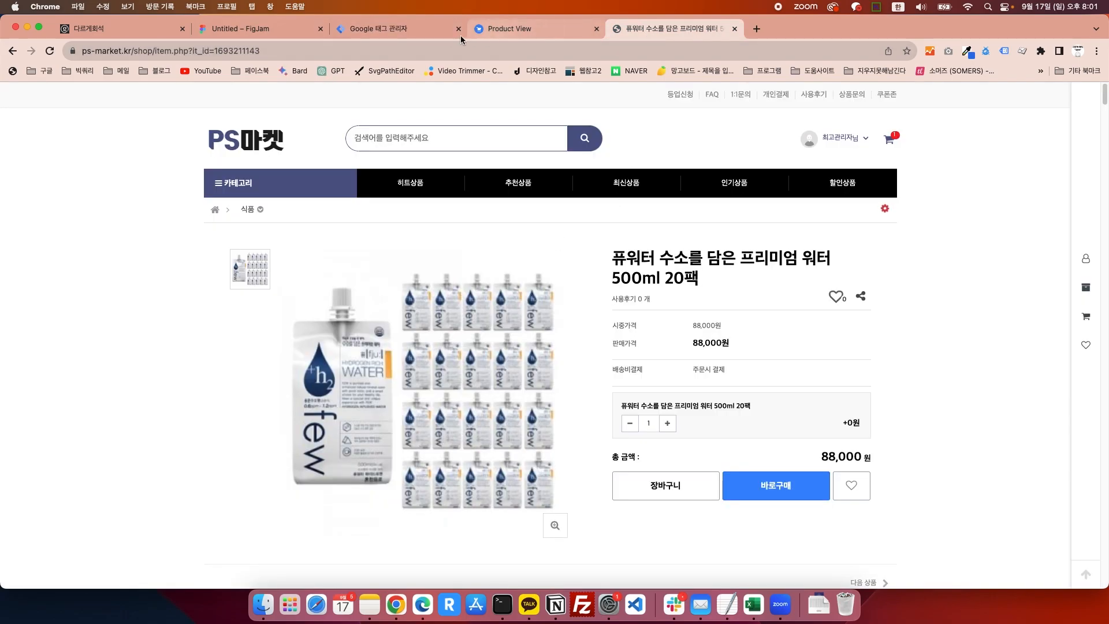
pyautogui.click(416, 29)
pyautogui.click(233, 306)
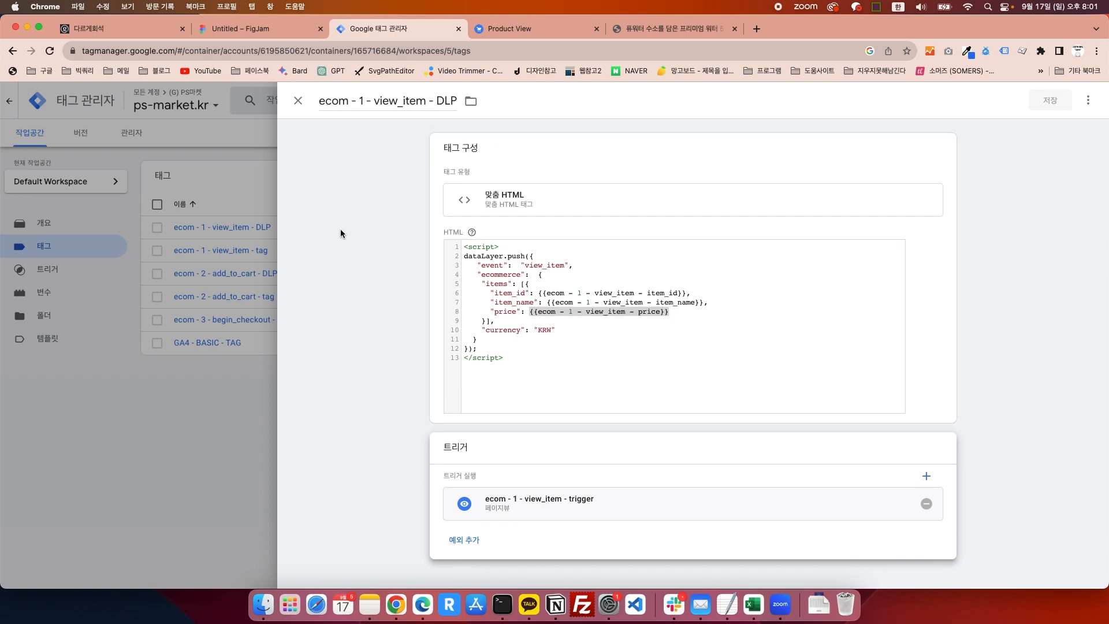
pyautogui.click(297, 103)
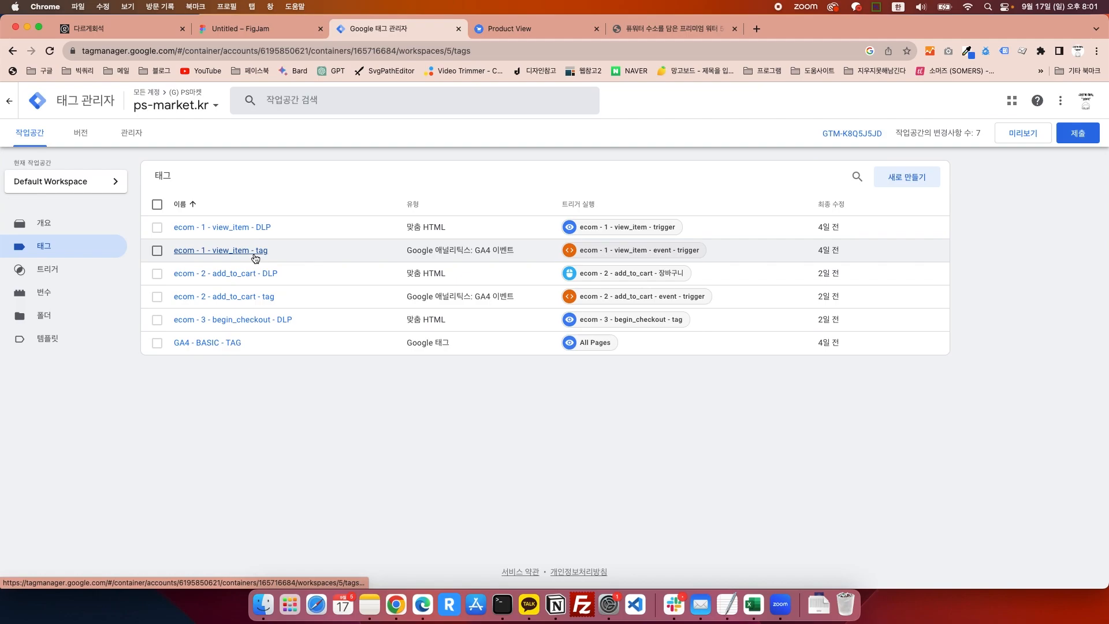
# Step: View the ecom - 1 - view_item - tag settings, and highlight the item_id variable in ecom - 1 - view_item - DLP
pyautogui.click(256, 251)
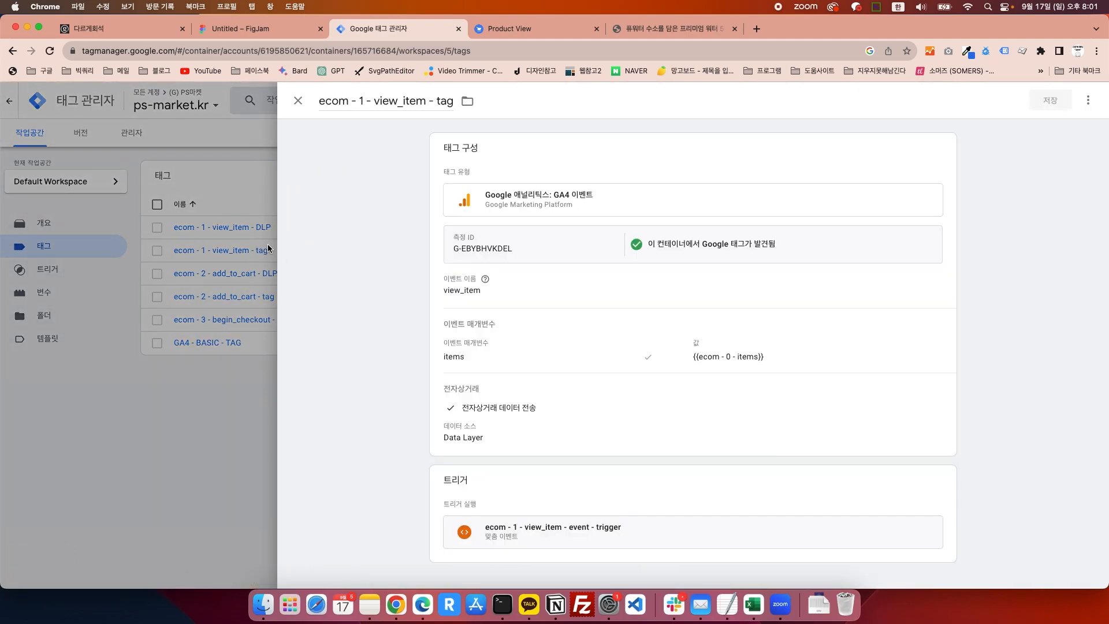
pyautogui.click(227, 241)
pyautogui.click(249, 231)
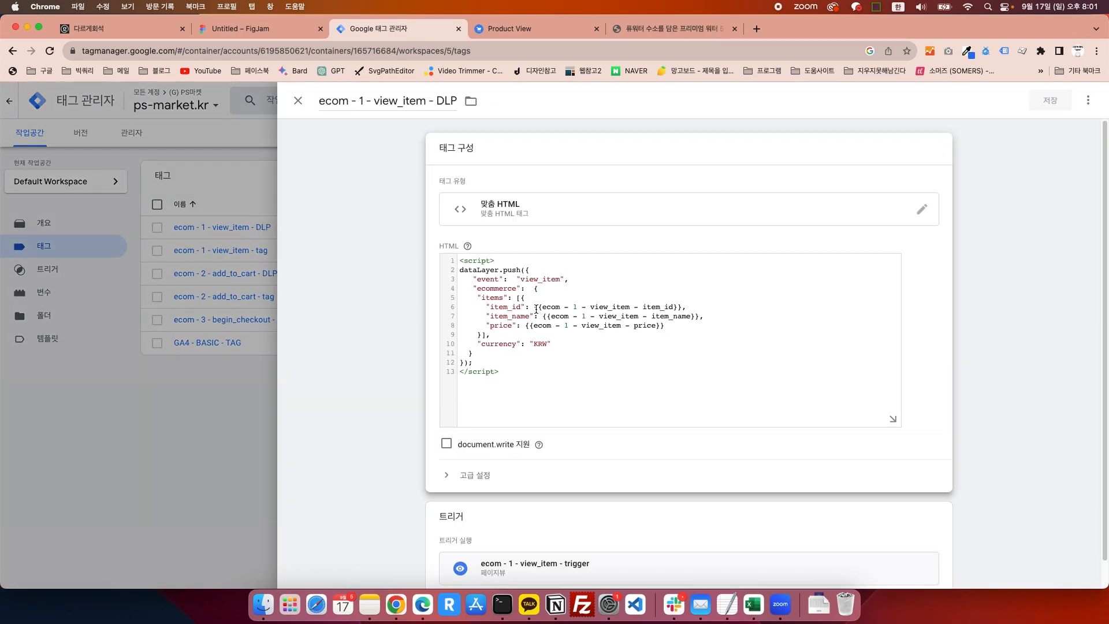
pyautogui.moveTo(523, 309); pyautogui.dragTo(679, 309)
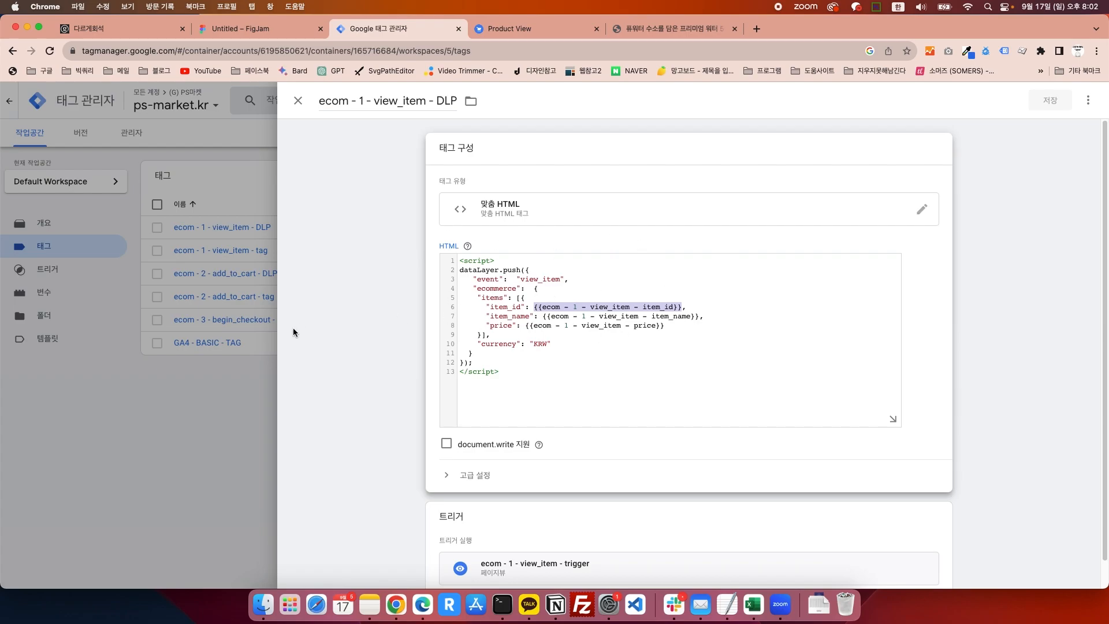
# Step: Close the tag and show the workspace's user-defined variables
pyautogui.click(244, 362)
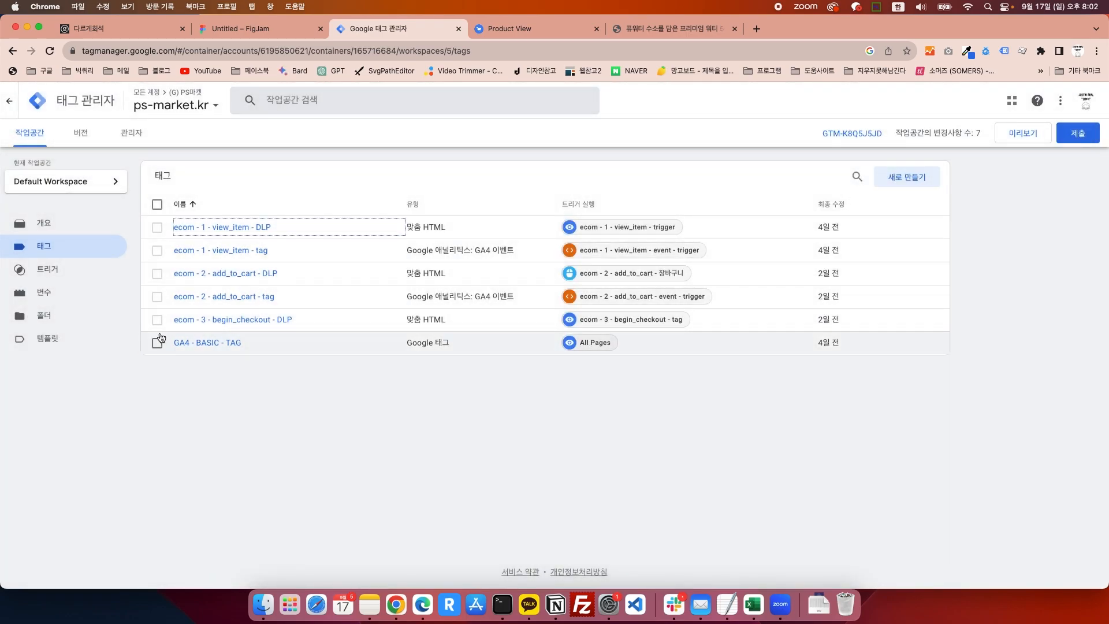
pyautogui.click(51, 245)
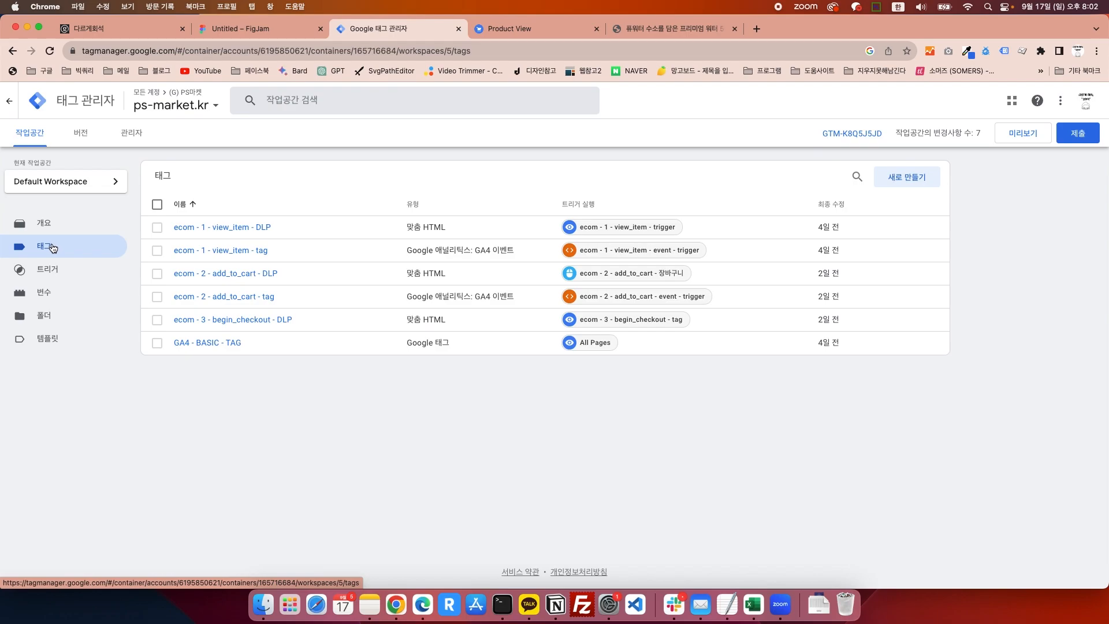
pyautogui.click(62, 268)
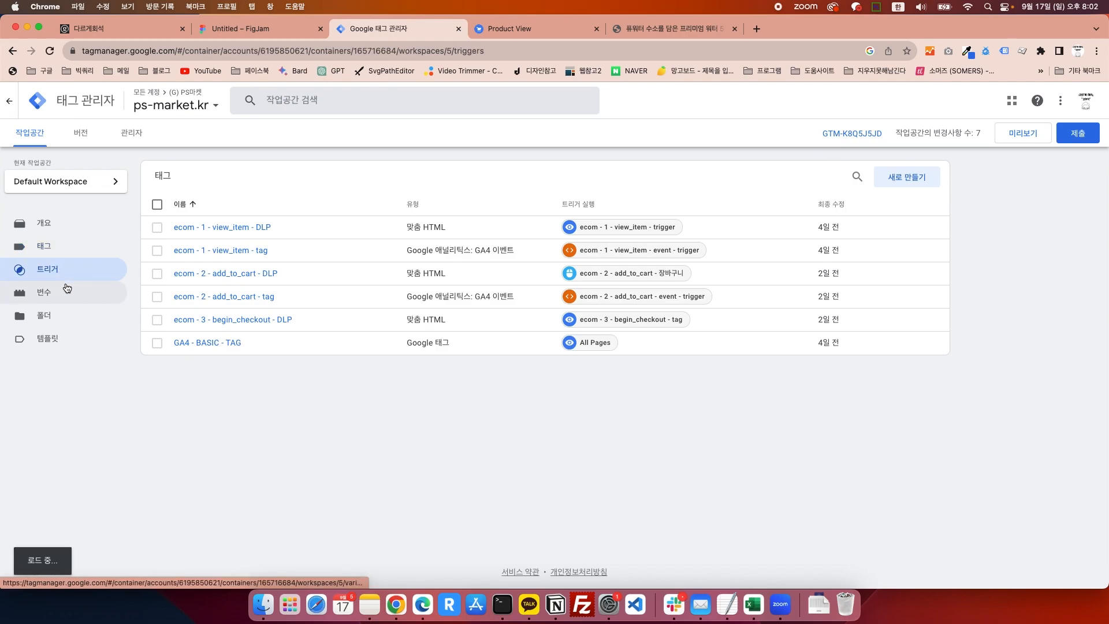
pyautogui.click(67, 296)
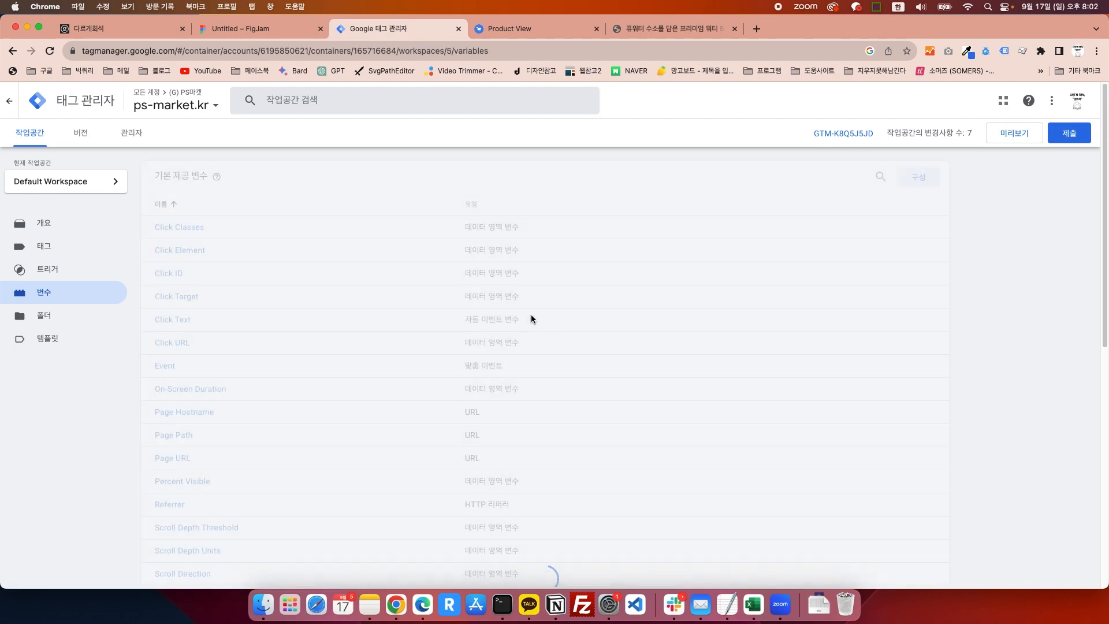
pyautogui.scroll(-8, 391, 457)
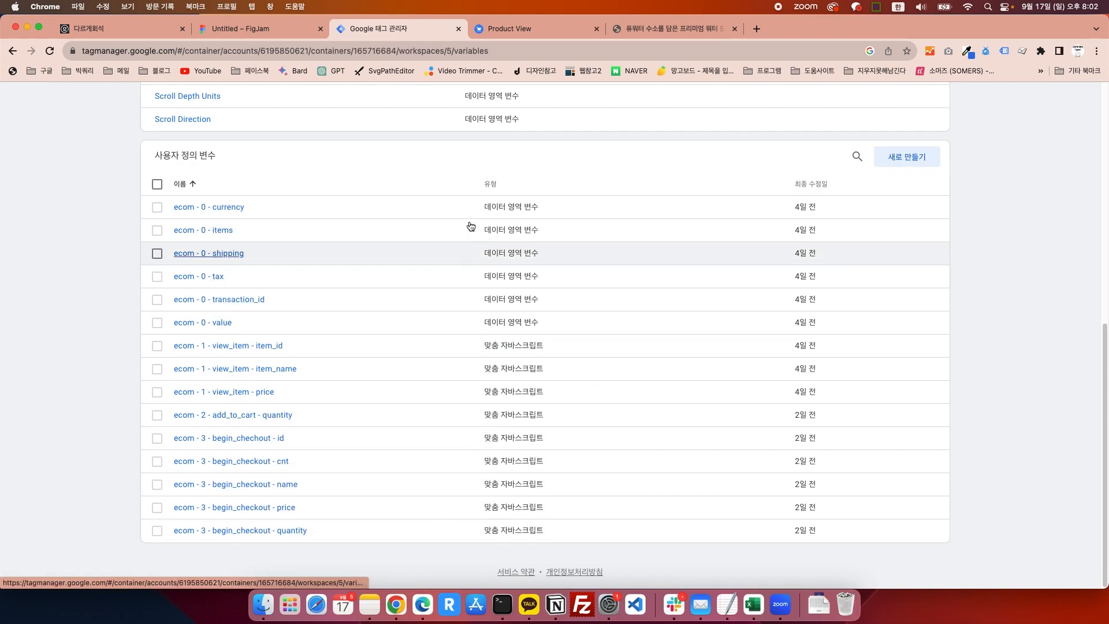
# Step: Point out the product name on the shop's product page and return to the user-defined variables in Google Tag Manager
pyautogui.click(667, 33)
pyautogui.moveTo(613, 254)
pyautogui.mouseDown()
pyautogui.moveTo(719, 288)
pyautogui.moveTo(613, 254)
pyautogui.mouseUp()
pyautogui.click(692, 286)
pyautogui.click(388, 37)
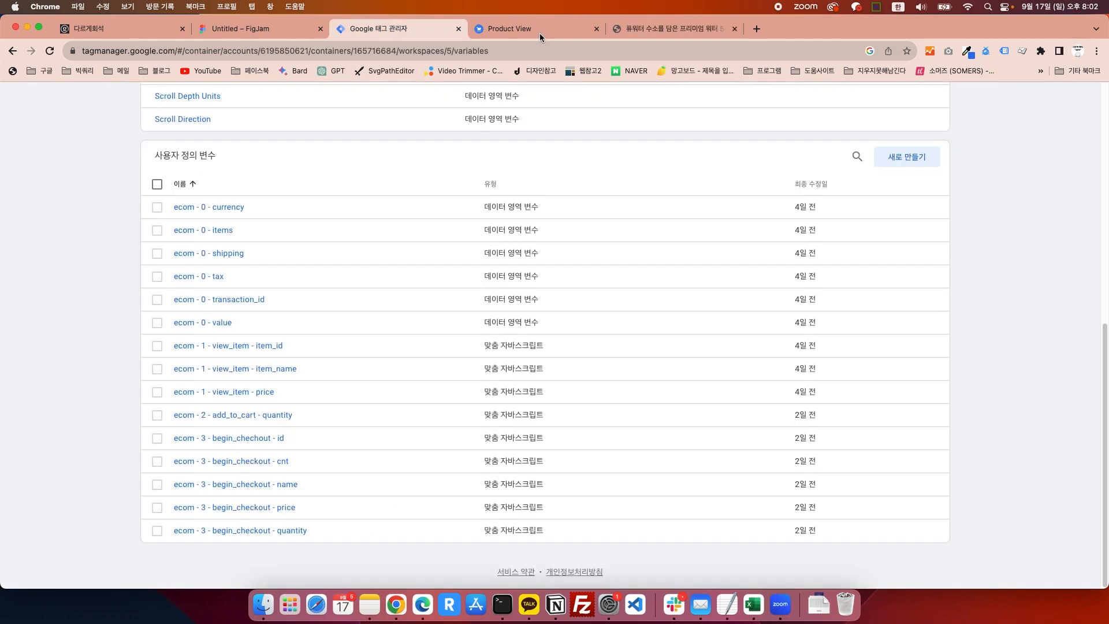
# Step: Highlight the product title on the shop's product page again, and go back to the variable list in Google Tag Manager
pyautogui.click(654, 33)
pyautogui.click(628, 255)
pyautogui.moveTo(614, 254)
pyautogui.mouseDown()
pyautogui.moveTo(720, 275)
pyautogui.moveTo(612, 279)
pyautogui.moveTo(613, 256)
pyautogui.mouseUp()
pyautogui.click(720, 274)
pyautogui.click(612, 256)
pyautogui.click(411, 29)
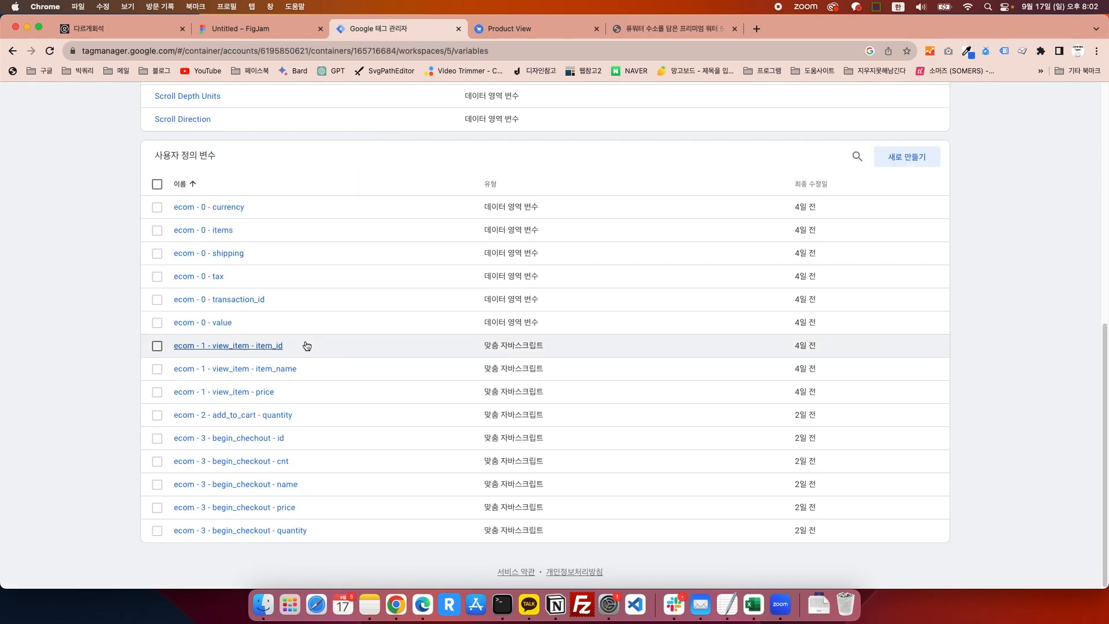
# Step: Open the ecom - 1 - view_item - item_id variable and highlight the view_item and item_id parts of its name
pyautogui.click(265, 348)
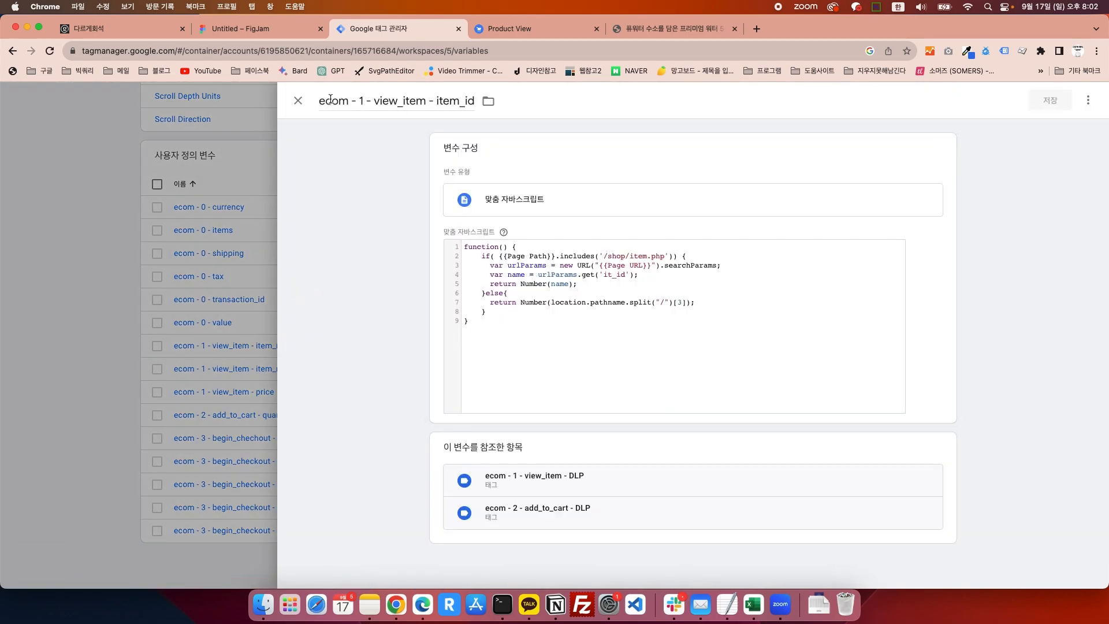
pyautogui.doubleClick(361, 102)
pyautogui.moveTo(373, 101); pyautogui.dragTo(425, 101)
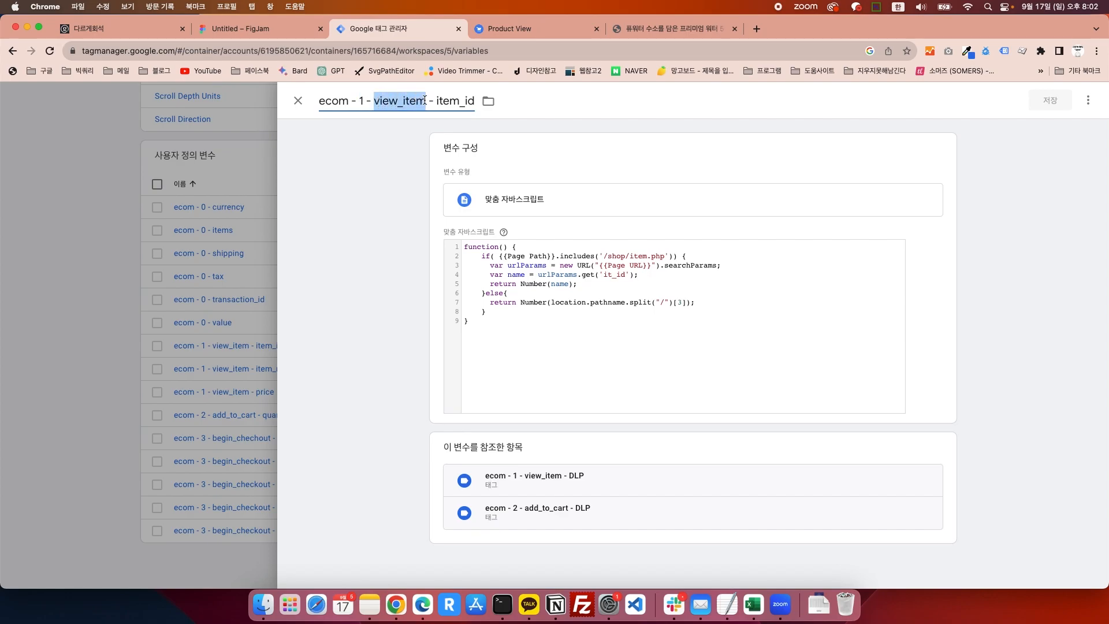
pyautogui.moveTo(436, 103); pyautogui.dragTo(477, 103)
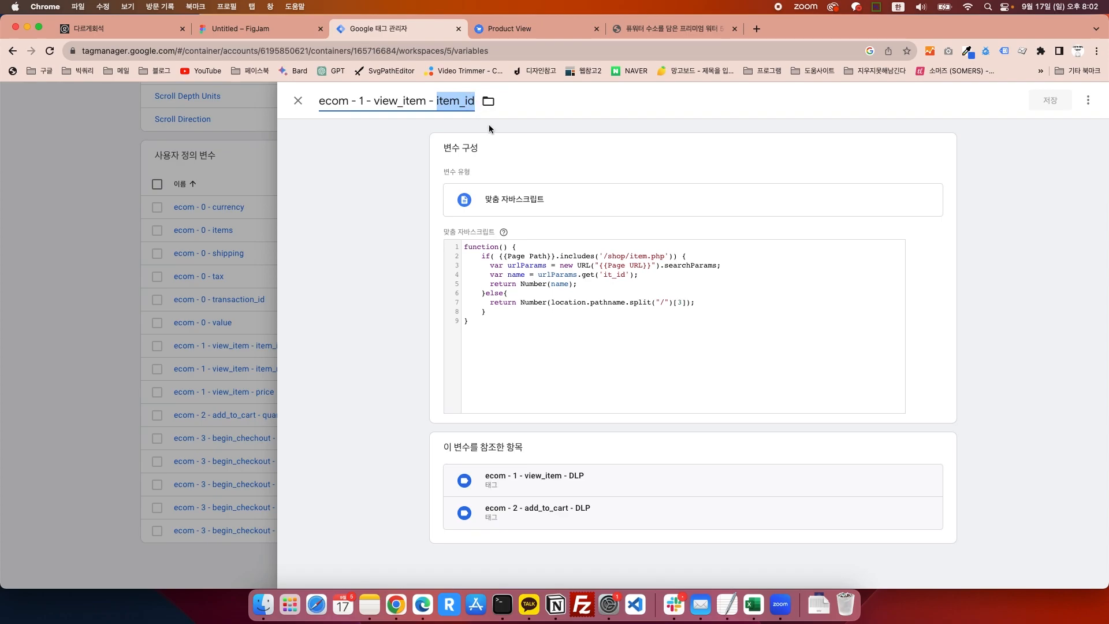
# Step: Switch to the shop's product page and look through its long product description
pyautogui.click(556, 28)
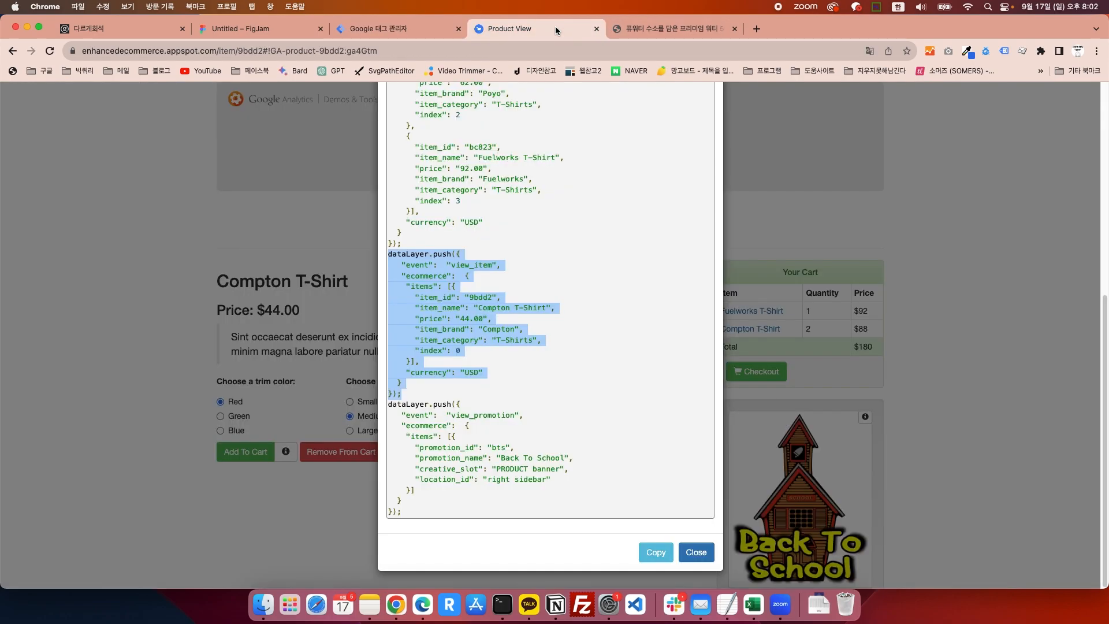
pyautogui.click(660, 29)
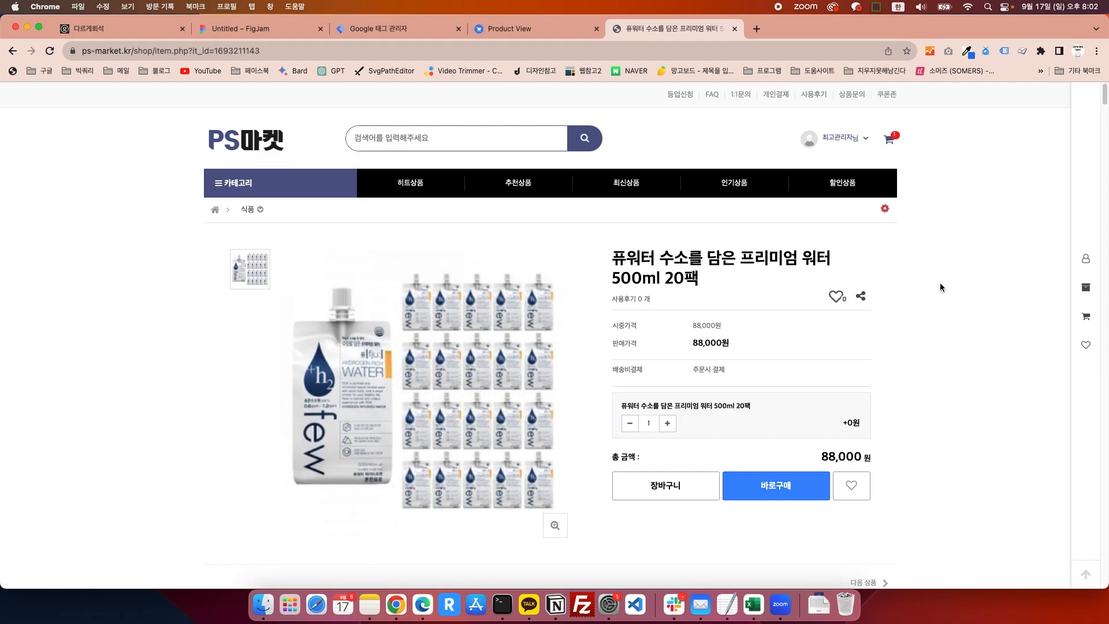
pyautogui.scroll(-15, 644, 364)
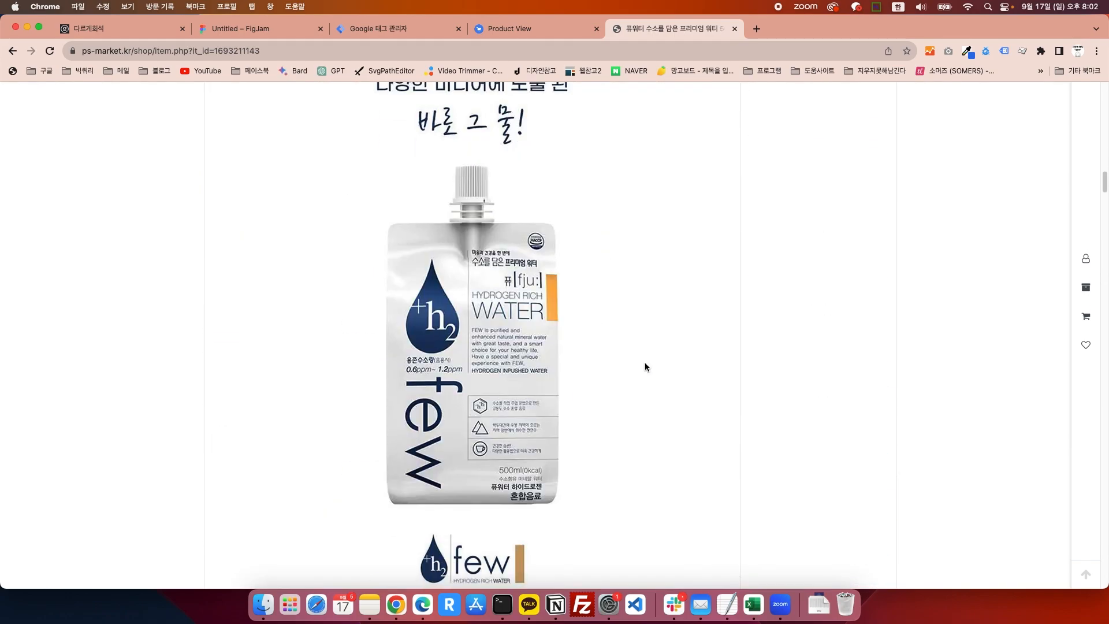
pyautogui.scroll(-20, 645, 366)
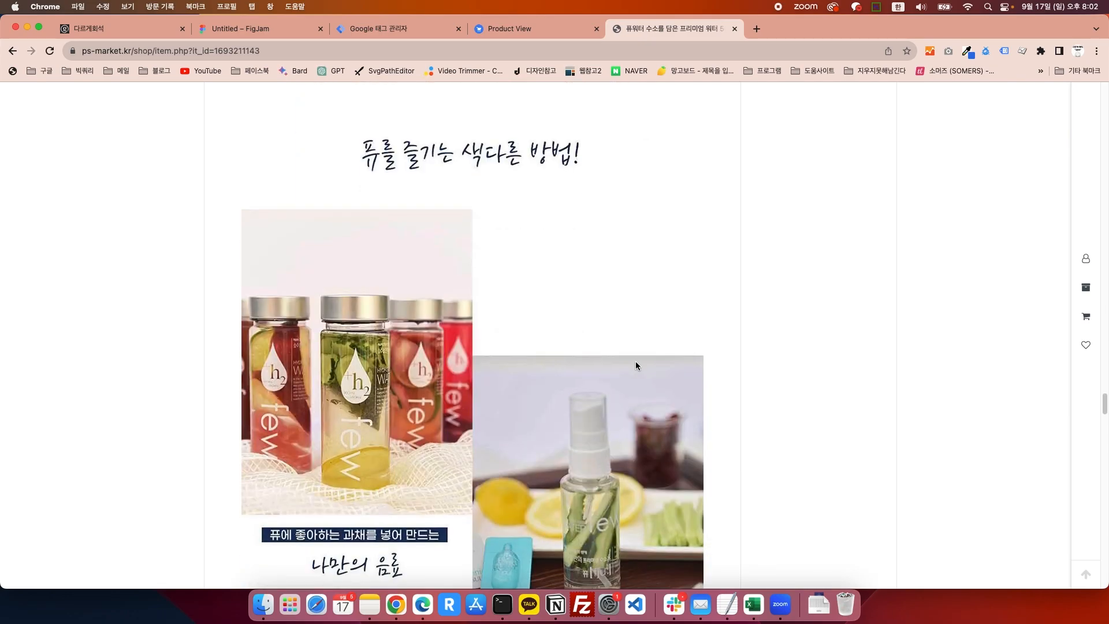
pyautogui.scroll(-20, 631, 362)
pyautogui.scroll(15, 630, 361)
pyautogui.scroll(5, 644, 414)
pyautogui.scroll(-20, 630, 376)
pyautogui.scroll(20, 630, 373)
pyautogui.scroll(15, 629, 367)
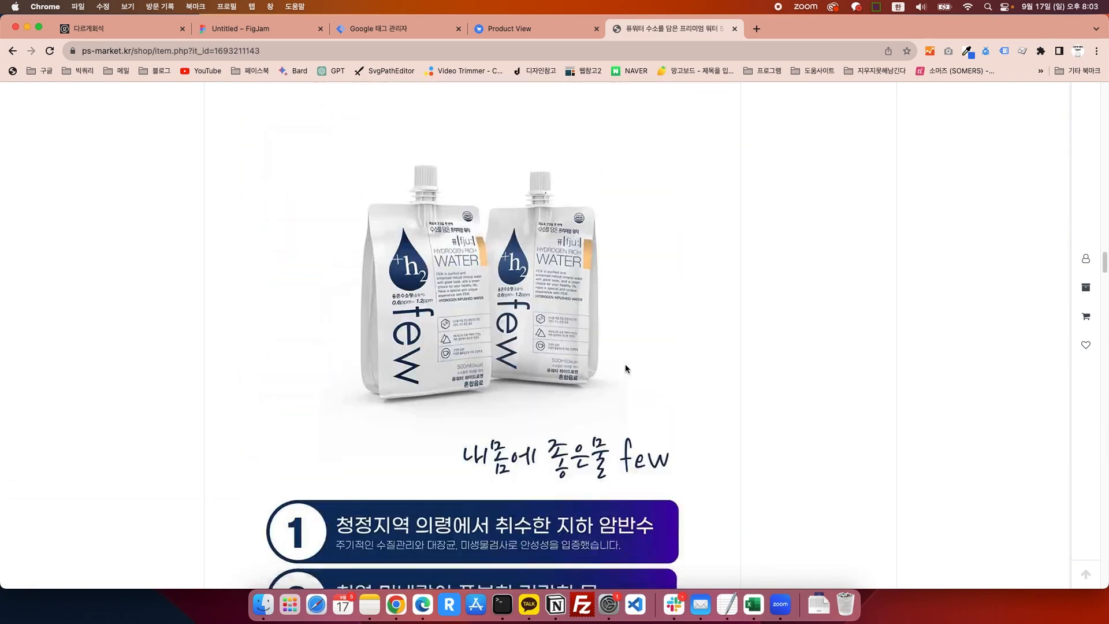
# Step: Highlight the domain, the item.php path and the it_id value in the product page's URL
pyautogui.click(115, 52)
pyautogui.doubleClick(151, 51)
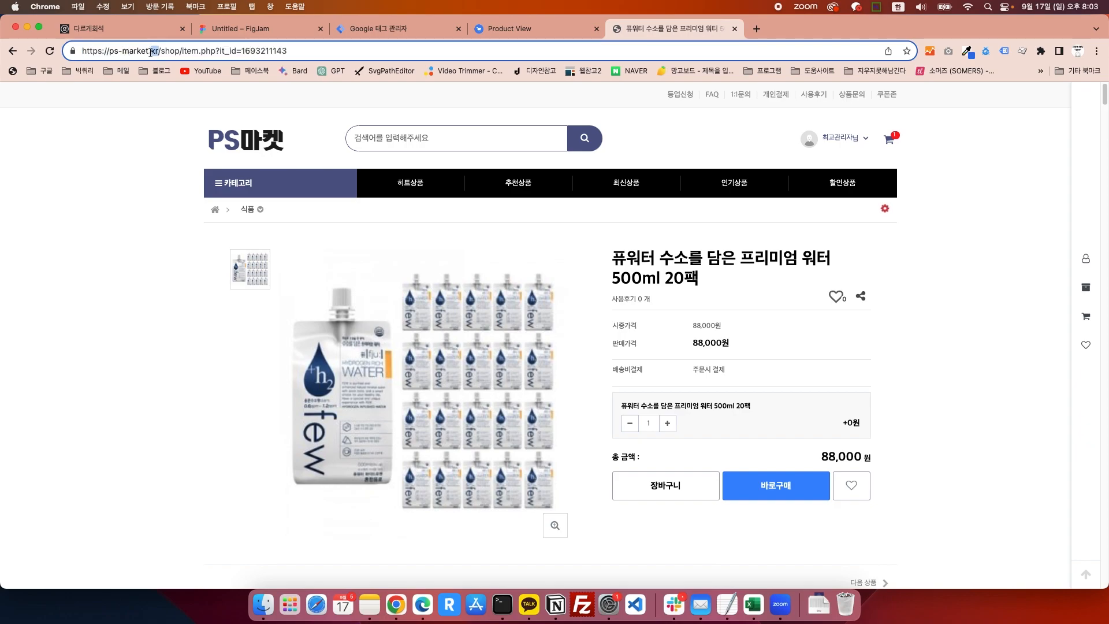
pyautogui.click(170, 50)
pyautogui.moveTo(187, 51); pyautogui.dragTo(219, 51)
pyautogui.click(221, 52)
pyautogui.moveTo(230, 50); pyautogui.dragTo(331, 60)
pyautogui.click(122, 144)
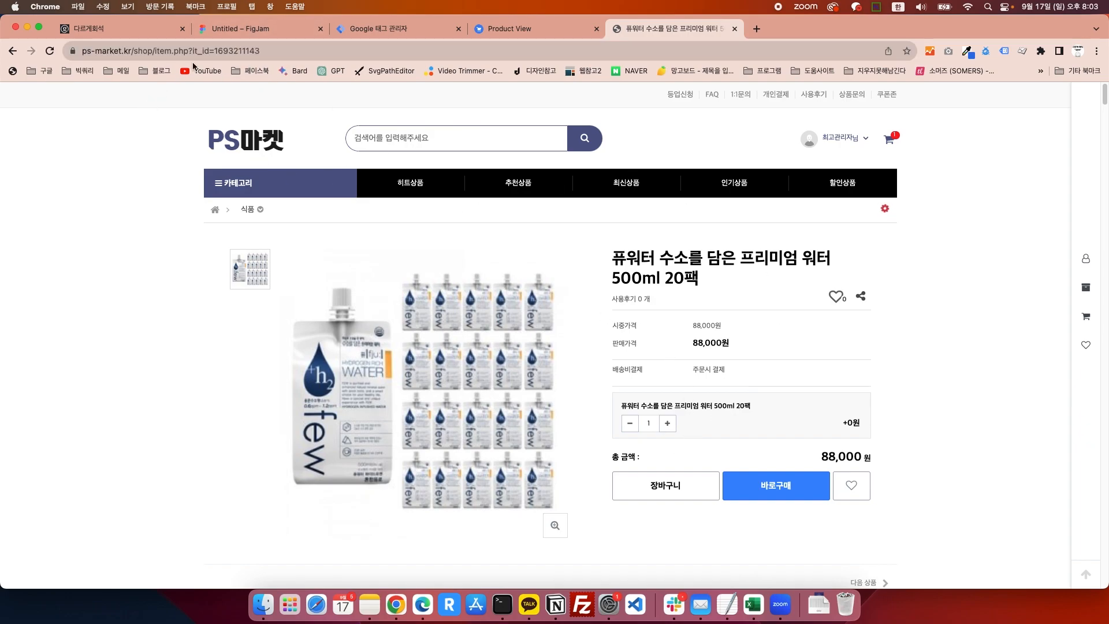
pyautogui.moveTo(218, 50); pyautogui.dragTo(273, 50)
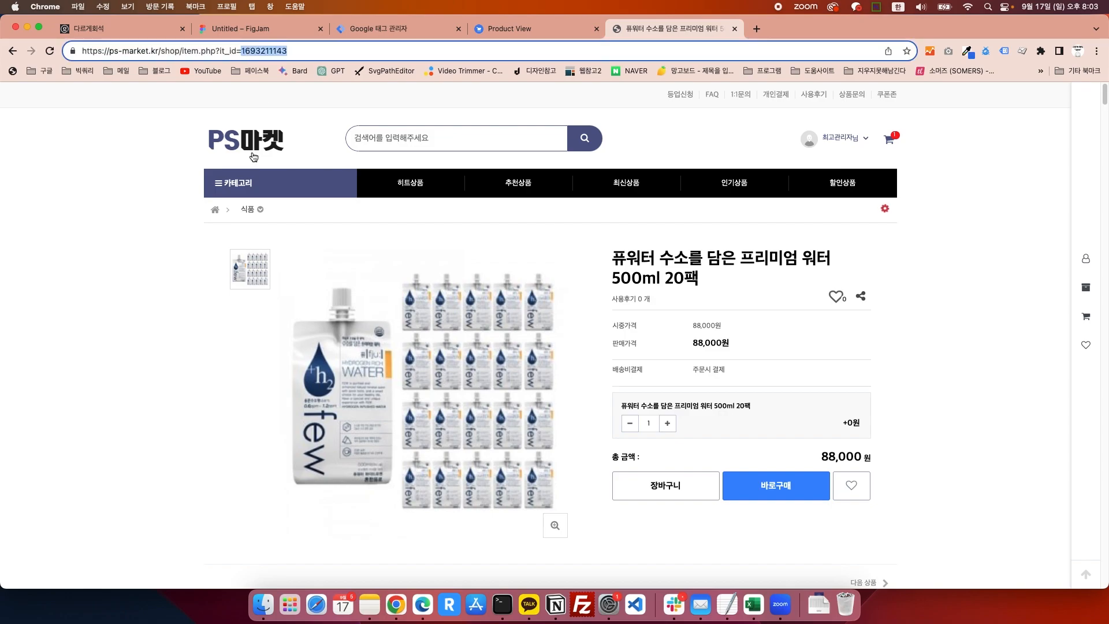
# Step: Back in Google Tag Manager, edit the item_id variable's configuration and choose 맞춤 자바스크립트 as its variable type
pyautogui.click(405, 28)
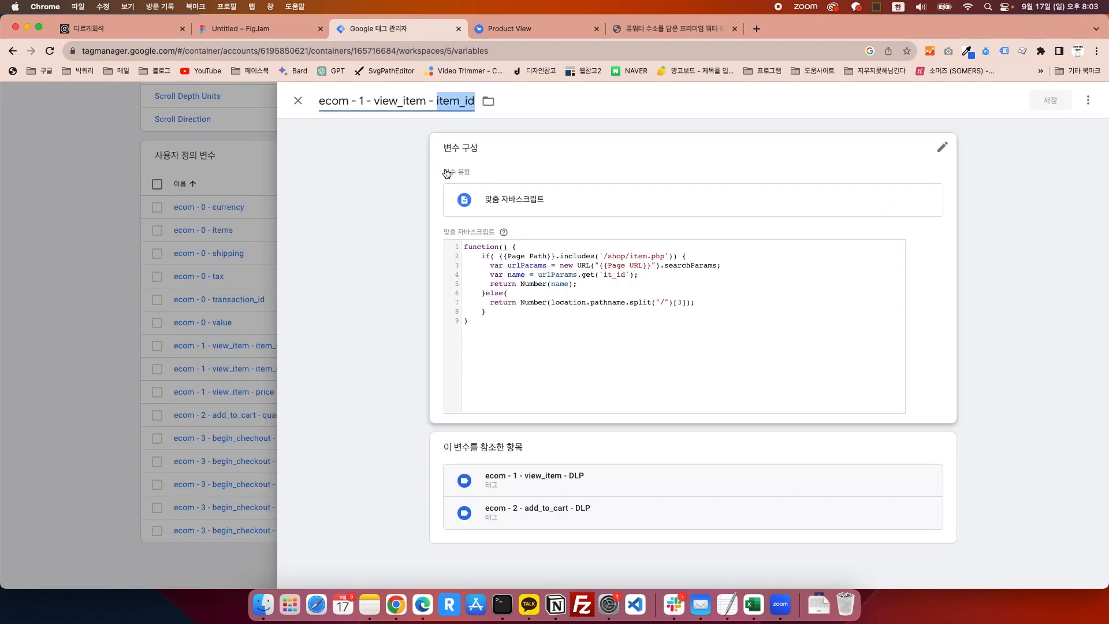
pyautogui.click(576, 247)
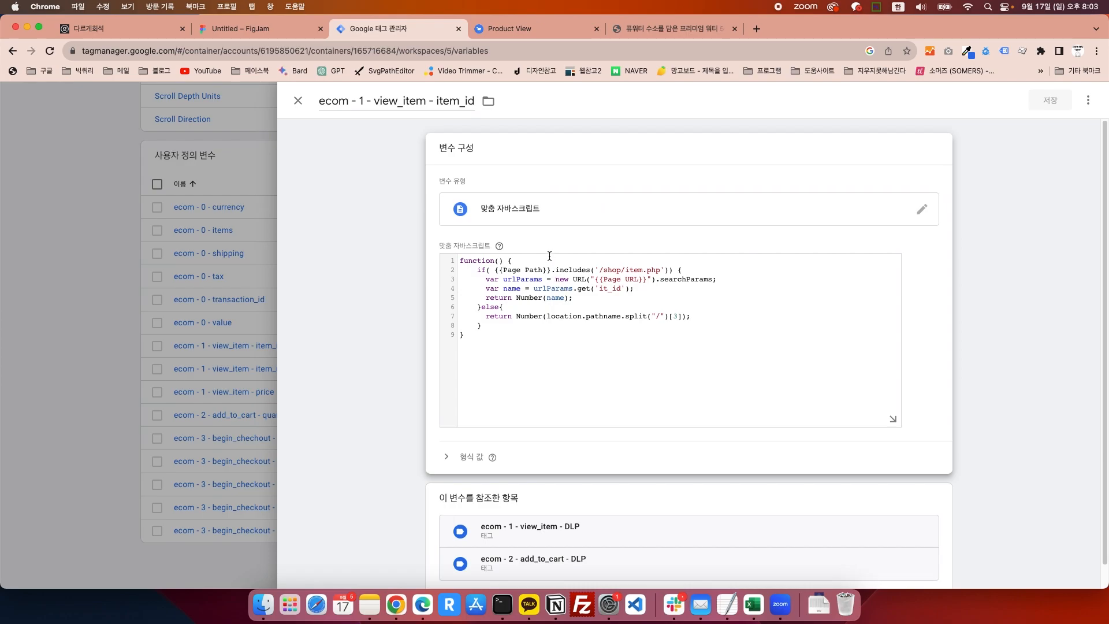
pyautogui.click(550, 219)
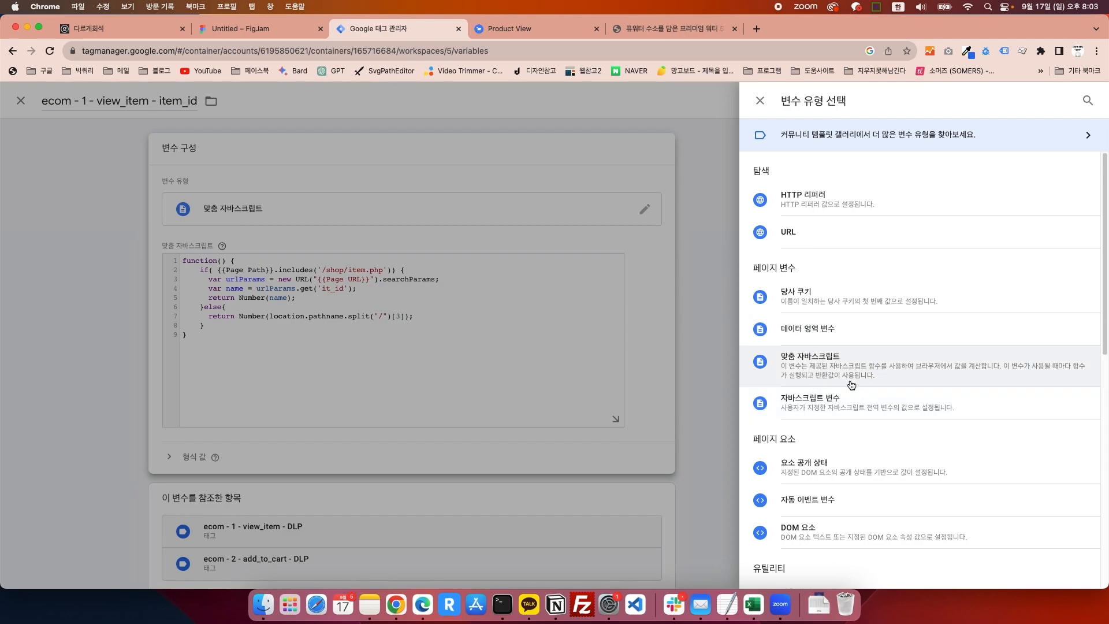
pyautogui.click(807, 363)
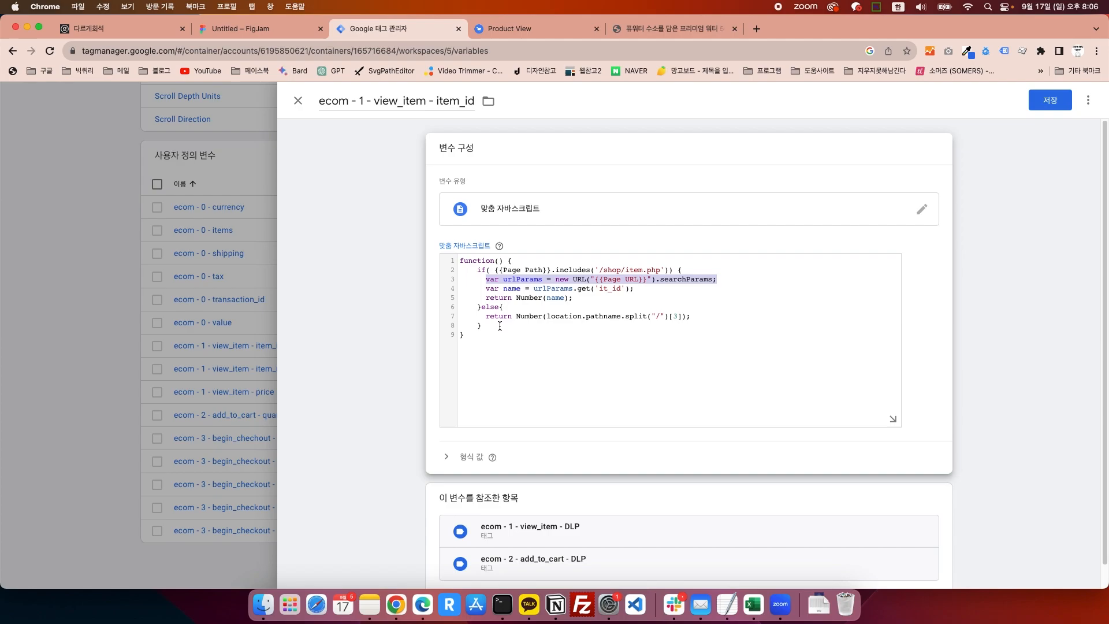
pyautogui.click(500, 326)
pyautogui.moveTo(491, 327); pyautogui.dragTo(516, 338)
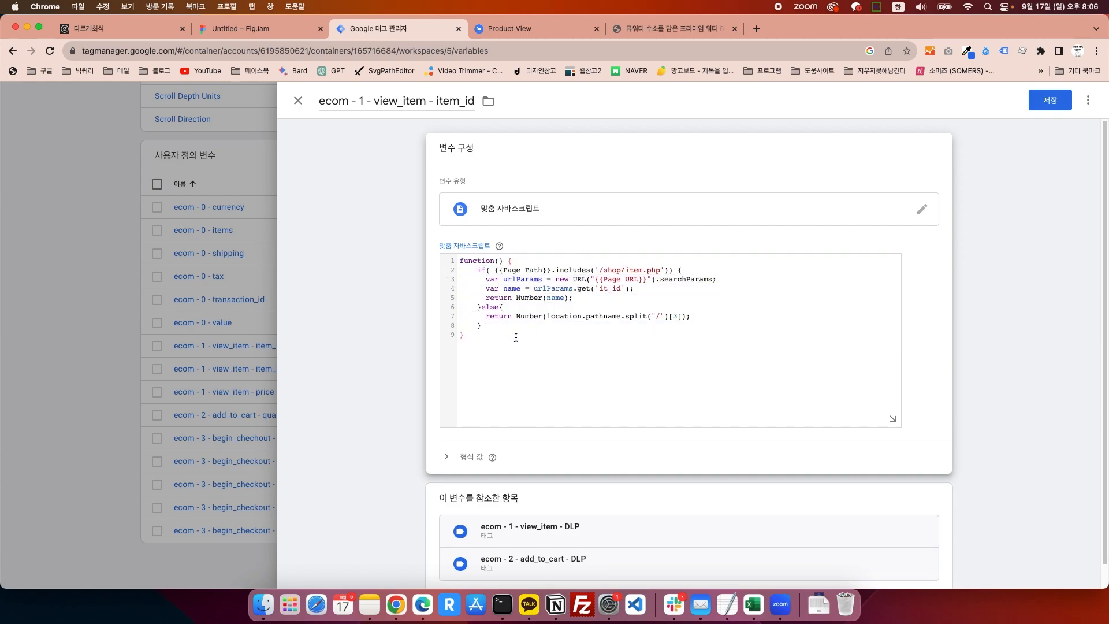
pyautogui.moveTo(498, 261); pyautogui.dragTo(451, 263)
pyautogui.click(498, 268)
pyautogui.click(498, 261)
pyautogui.write('123123123123123123')
pyautogui.doubleClick(500, 261)
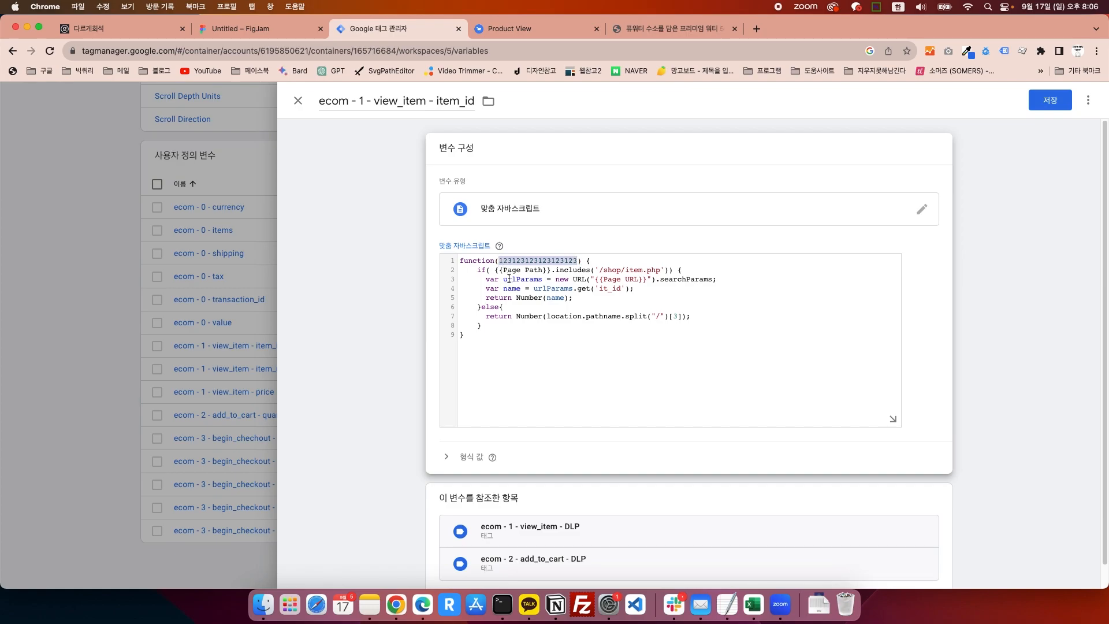
pyautogui.press('BackSpace')
# Step: Highlight the function's whole if/else body and its if branch in the custom JavaScript code
pyautogui.moveTo(473, 269); pyautogui.dragTo(492, 322)
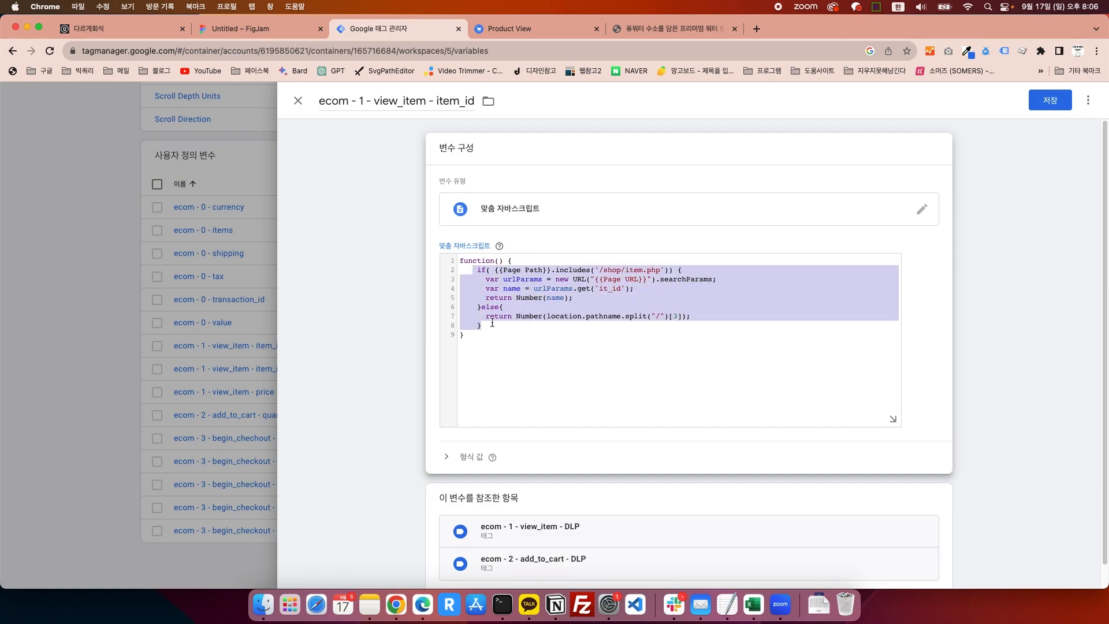
pyautogui.click(492, 324)
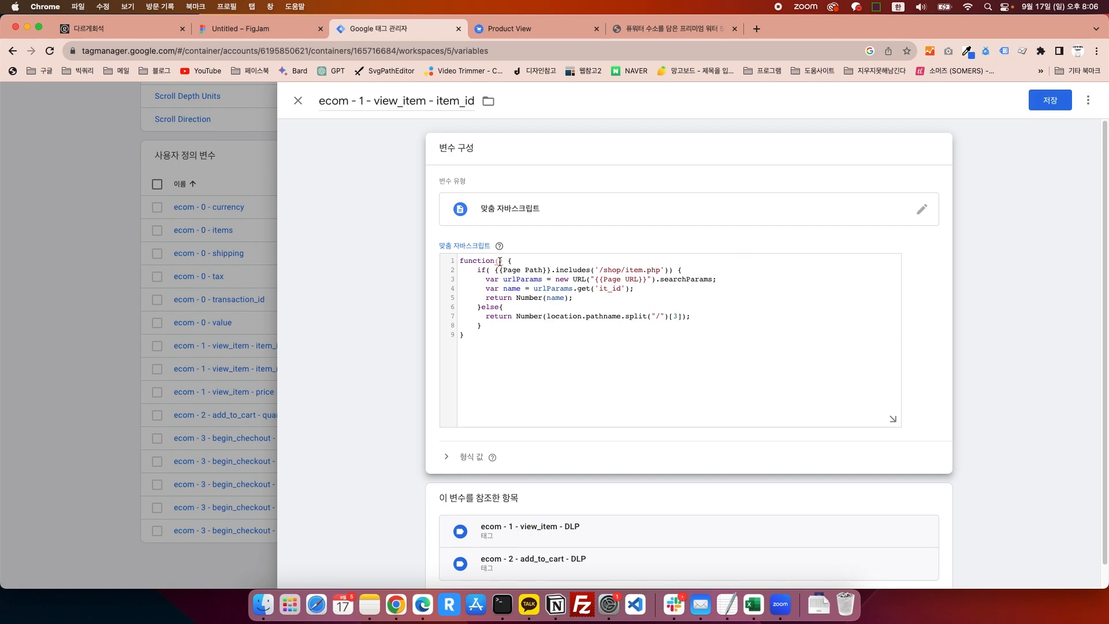
pyautogui.moveTo(475, 271); pyautogui.dragTo(509, 326)
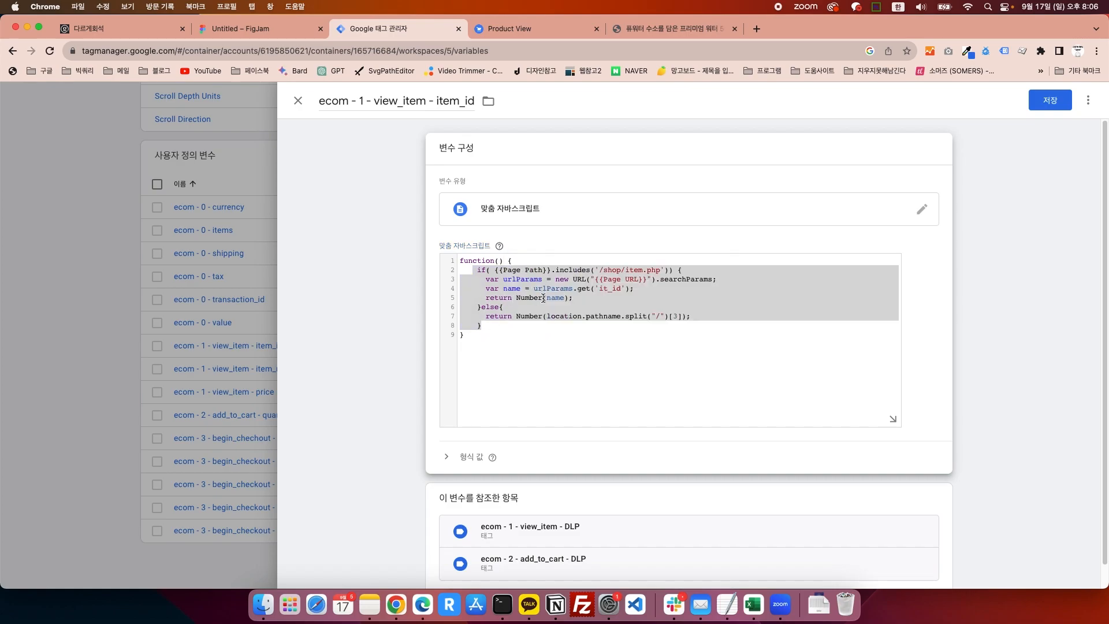
pyautogui.click(531, 327)
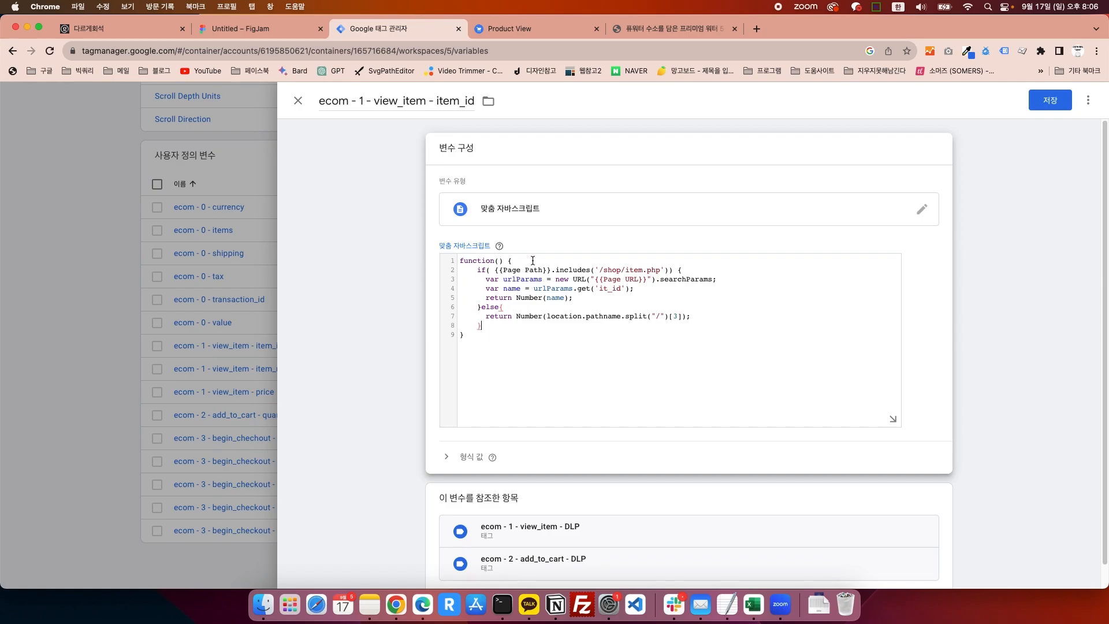
pyautogui.click(507, 248)
pyautogui.moveTo(476, 269); pyautogui.dragTo(584, 298)
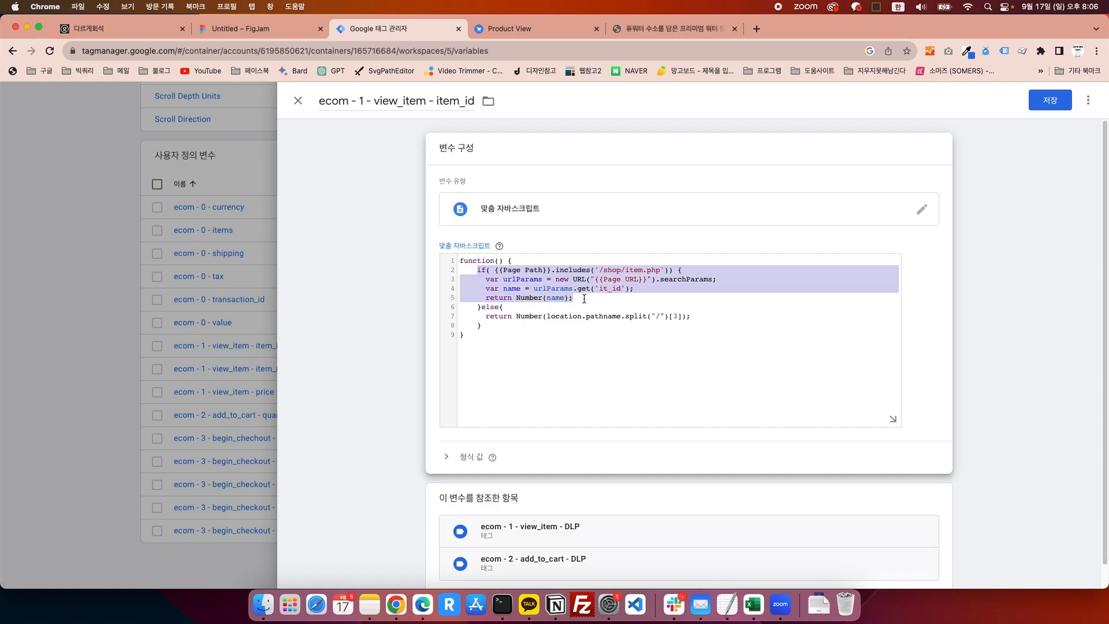
pyautogui.click(584, 298)
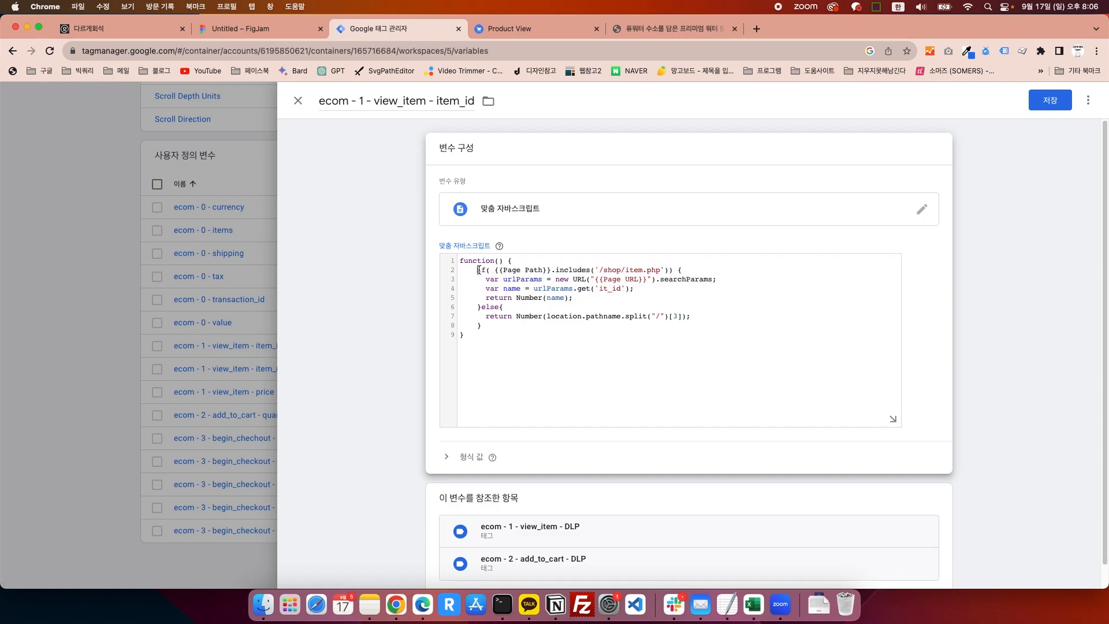
# Step: Highlight the {{Page Path}} variable in the if condition and the matching /shop/item.php path in the shop page's URL
pyautogui.moveTo(478, 270); pyautogui.dragTo(549, 272)
pyautogui.click(501, 270)
pyautogui.click(716, 30)
pyautogui.click(183, 50)
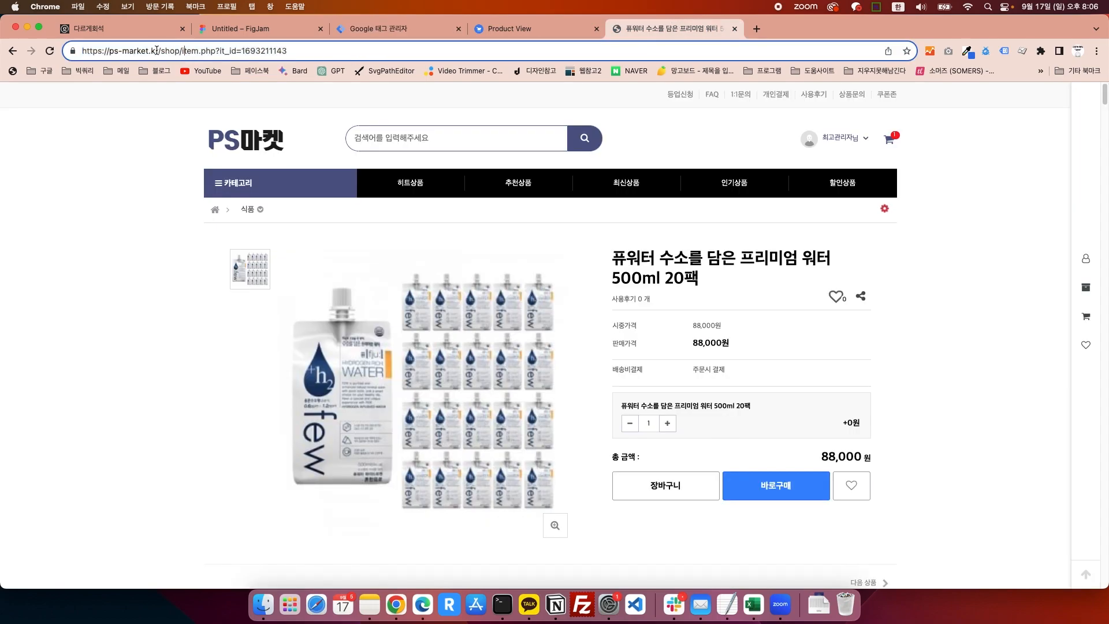
pyautogui.moveTo(158, 51); pyautogui.dragTo(182, 51)
pyautogui.click(184, 51)
pyautogui.moveTo(184, 51); pyautogui.dragTo(158, 51)
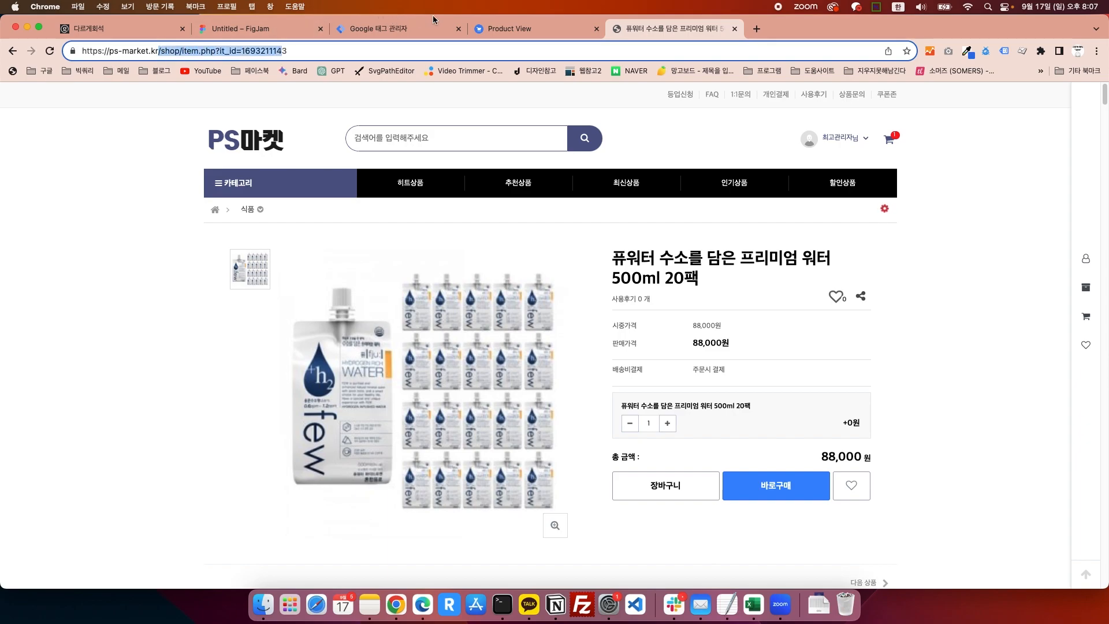
# Step: Return to the item_id variable's code and highlight the condition {{Page Path}}.includes('/shop/item.php')
pyautogui.click(393, 26)
pyautogui.click(524, 280)
pyautogui.moveTo(496, 269); pyautogui.dragTo(553, 268)
pyautogui.click(555, 270)
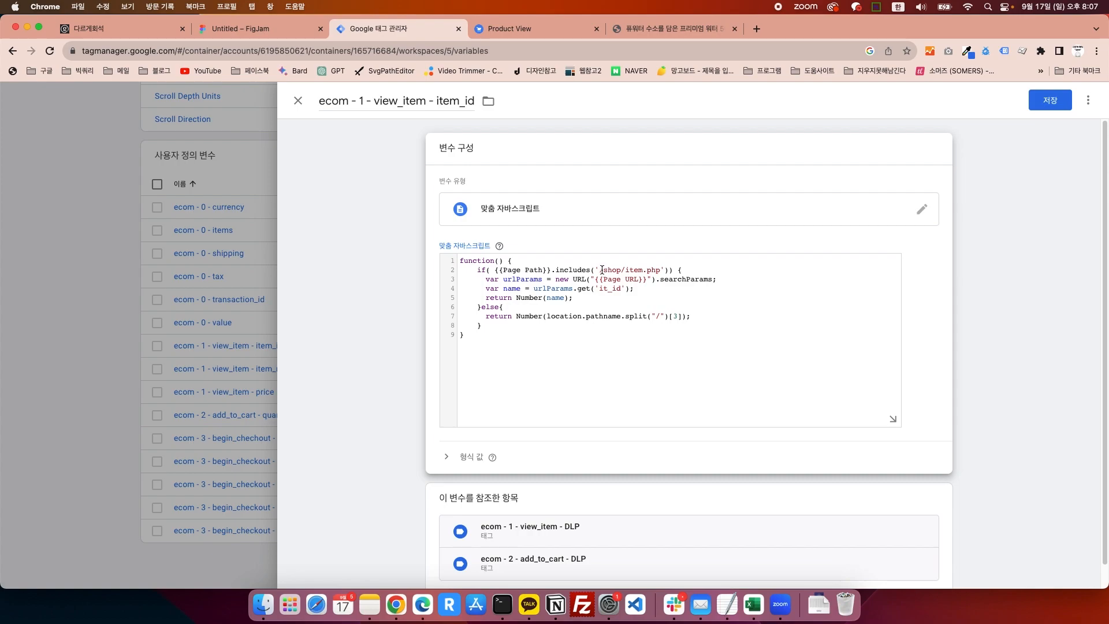
pyautogui.moveTo(600, 269); pyautogui.dragTo(660, 270)
pyautogui.moveTo(591, 270); pyautogui.dragTo(678, 270)
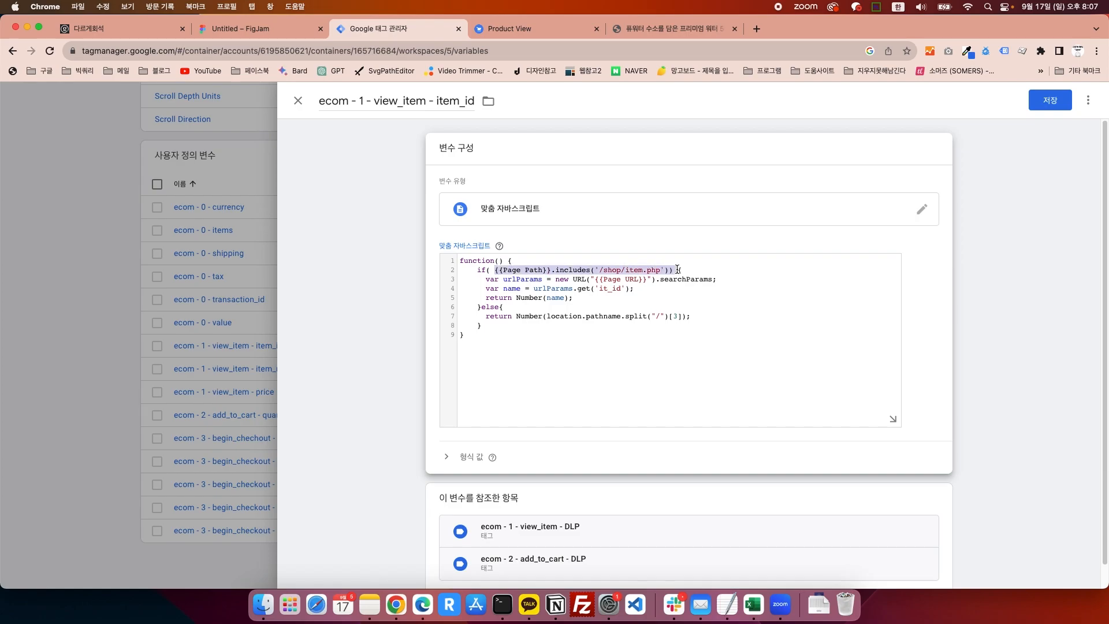
# Step: Highlight the code run inside the if branch, the '/shop/item.php' condition, and the else branch's return line
pyautogui.moveTo(486, 279); pyautogui.dragTo(591, 296)
pyautogui.click(590, 295)
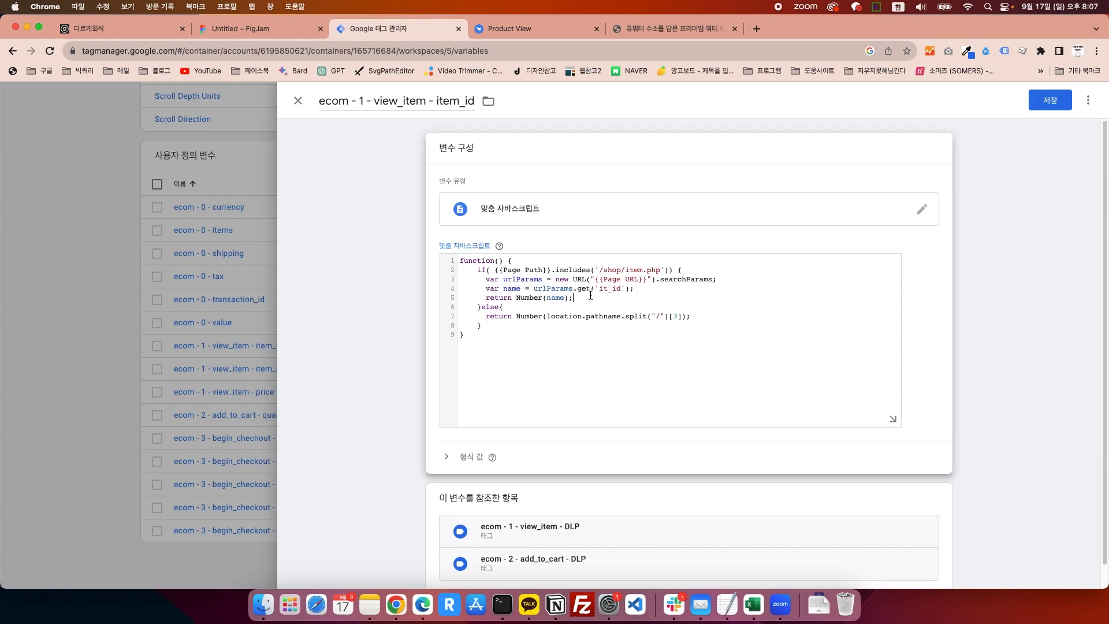
pyautogui.moveTo(667, 269); pyautogui.dragTo(497, 269)
pyautogui.click(497, 269)
pyautogui.moveTo(604, 270); pyautogui.dragTo(660, 270)
pyautogui.moveTo(487, 317); pyautogui.dragTo(717, 316)
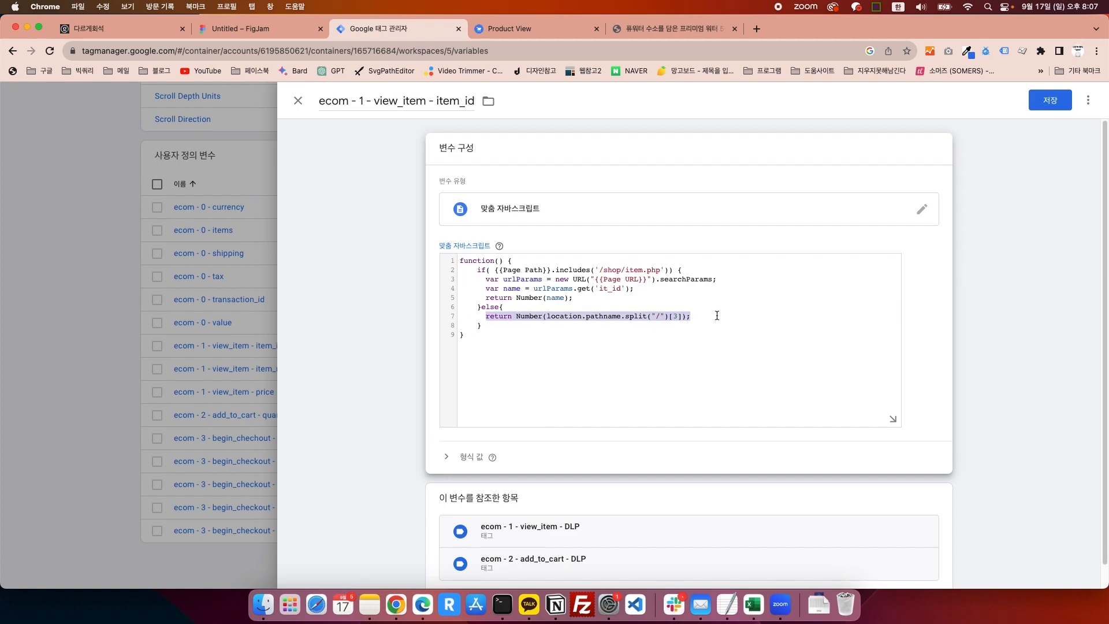
# Step: Highlight the if condition again, and the three lines from var urlParams to return Number(name)
pyautogui.click(524, 287)
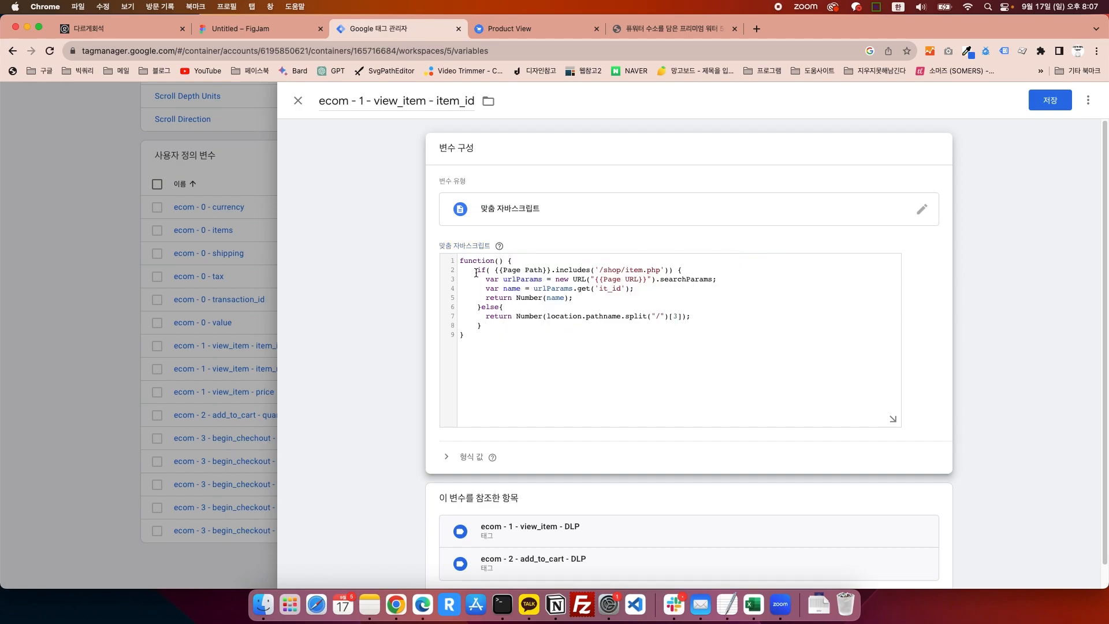
pyautogui.moveTo(497, 269); pyautogui.dragTo(670, 261)
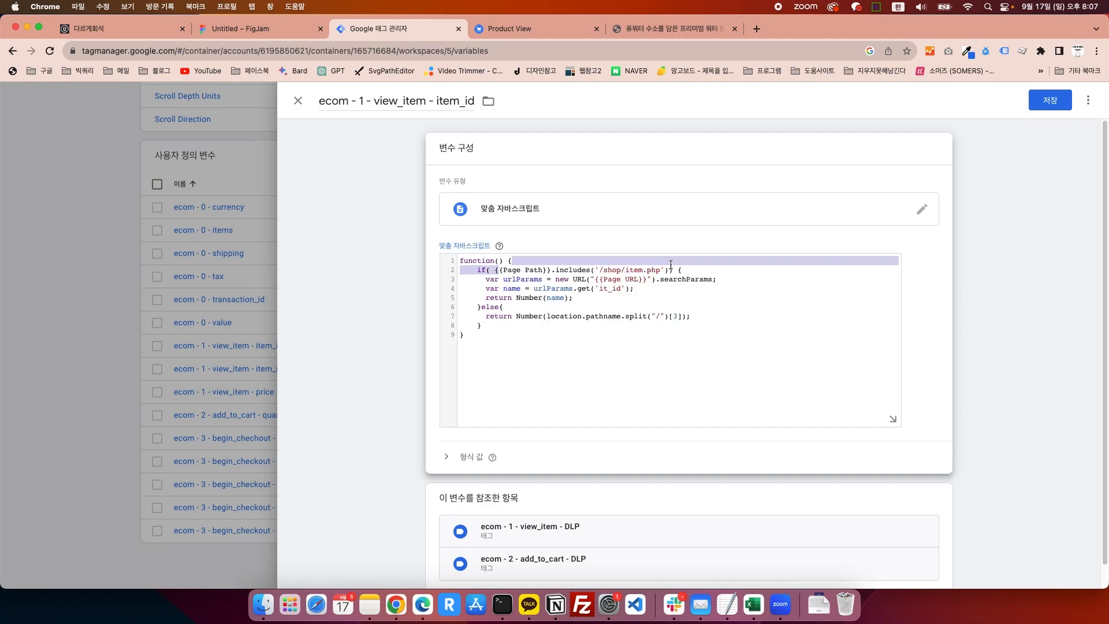
pyautogui.moveTo(484, 279); pyautogui.dragTo(589, 295)
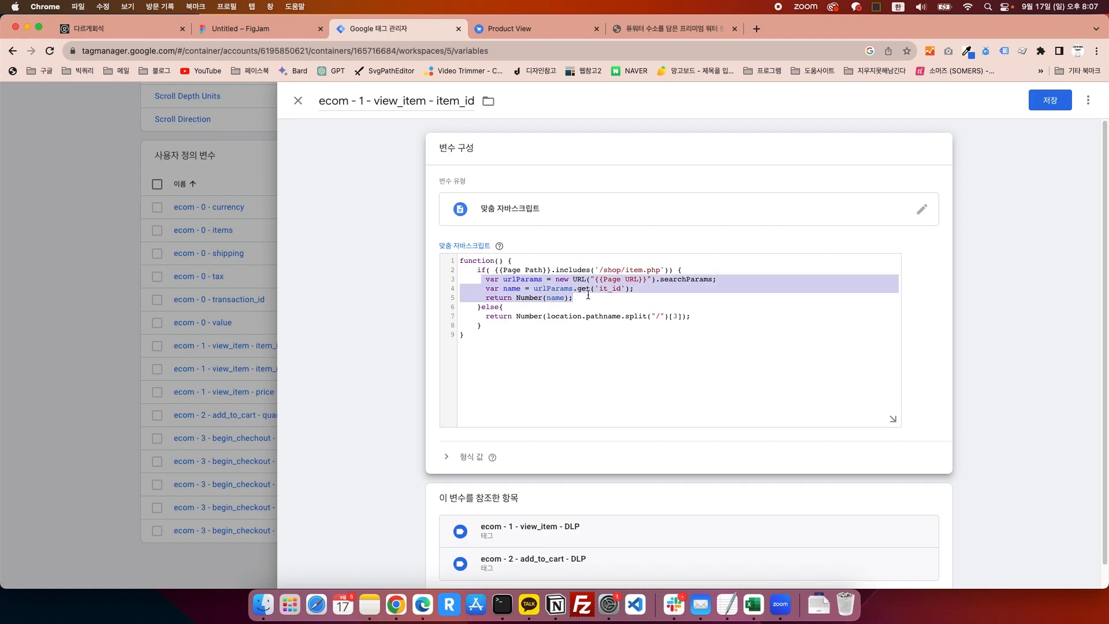
pyautogui.click(588, 296)
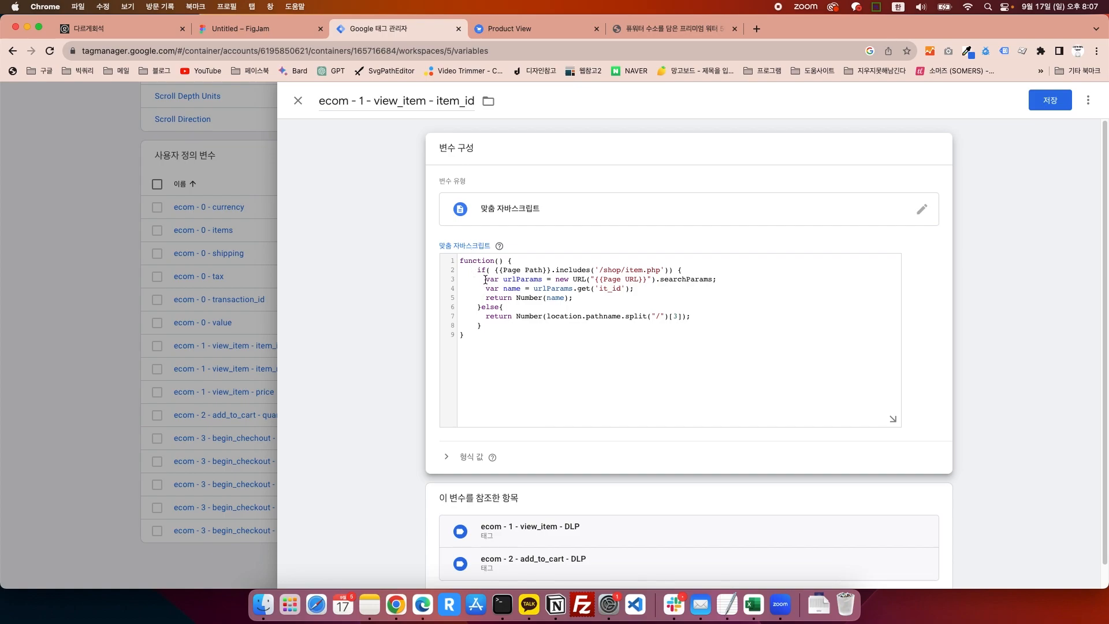
pyautogui.moveTo(488, 282); pyautogui.dragTo(574, 297)
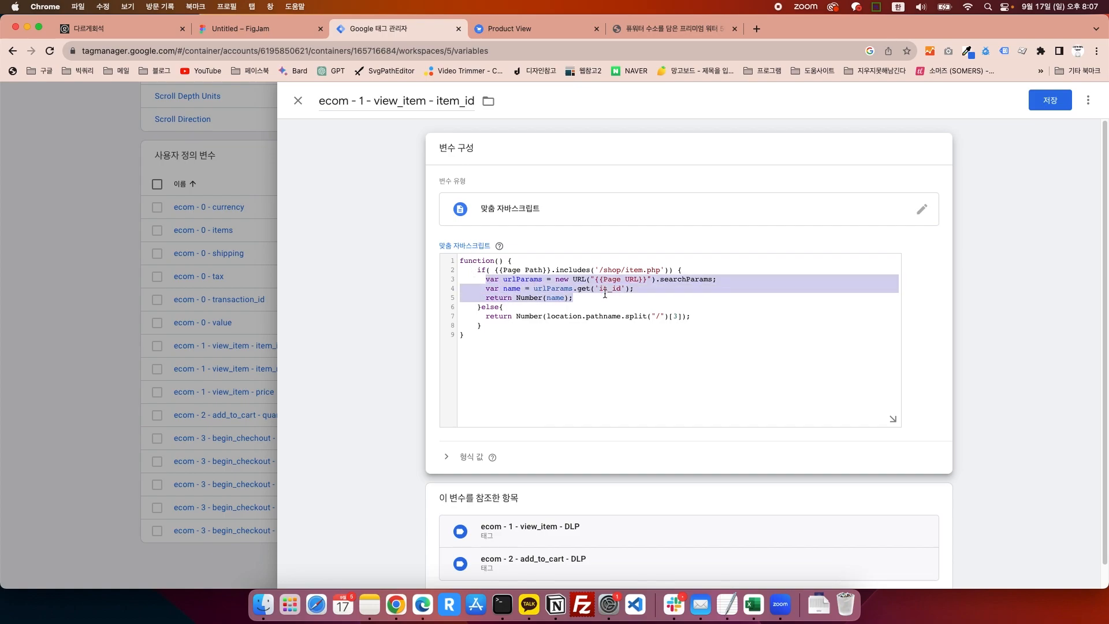
# Step: Highlight new URL("{{Page URL}}").searchParams and the urlParams.get('it_id') expression assigned to name in the code
pyautogui.click(605, 294)
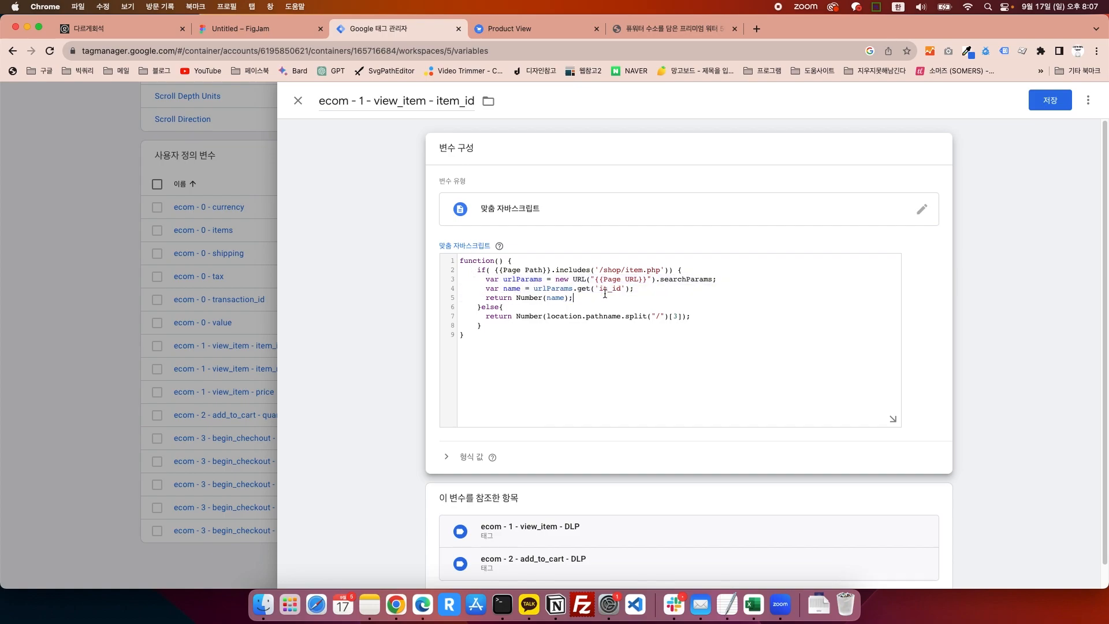
pyautogui.moveTo(486, 281); pyautogui.dragTo(497, 282)
pyautogui.click(488, 285)
pyautogui.moveTo(505, 282); pyautogui.dragTo(723, 280)
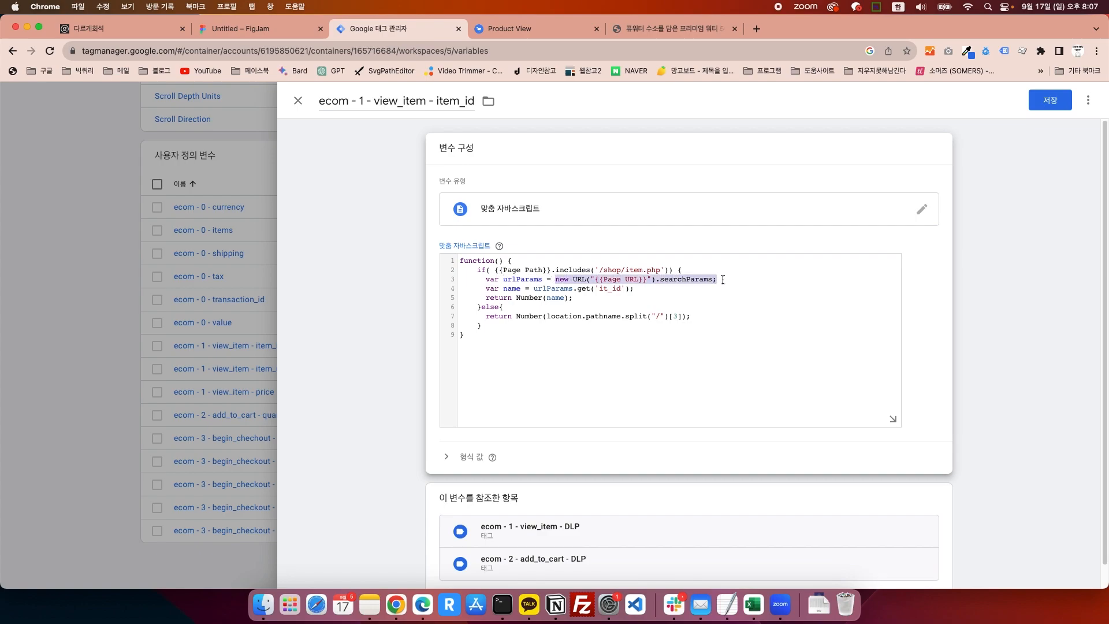
pyautogui.click(492, 289)
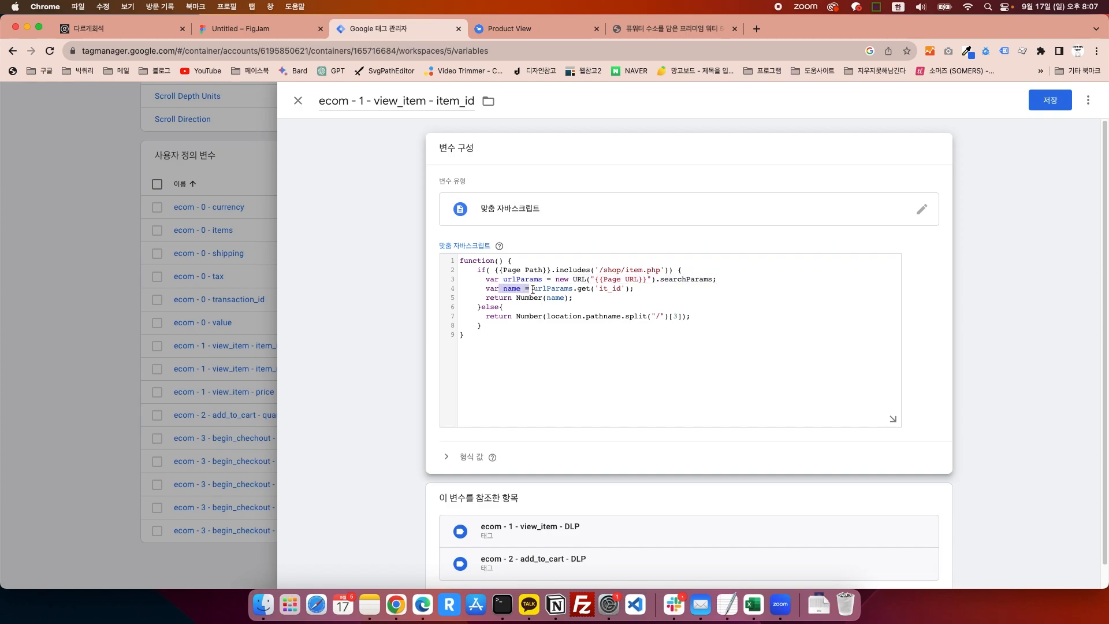
pyautogui.moveTo(533, 289); pyautogui.dragTo(655, 289)
pyautogui.click(655, 289)
pyautogui.moveTo(540, 280); pyautogui.dragTo(728, 281)
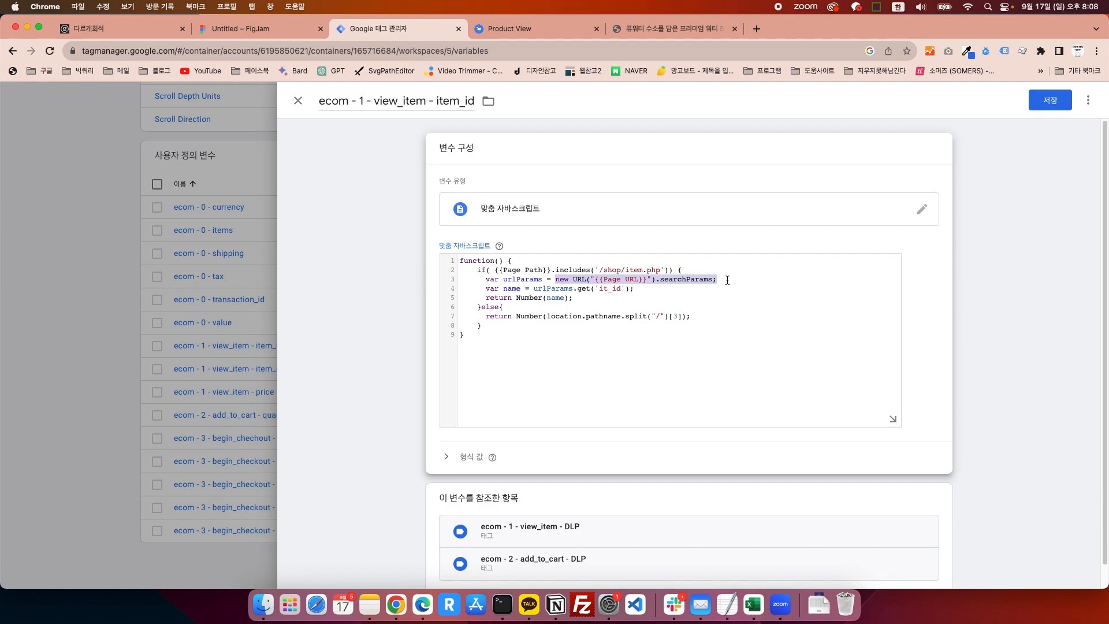
pyautogui.click(537, 285)
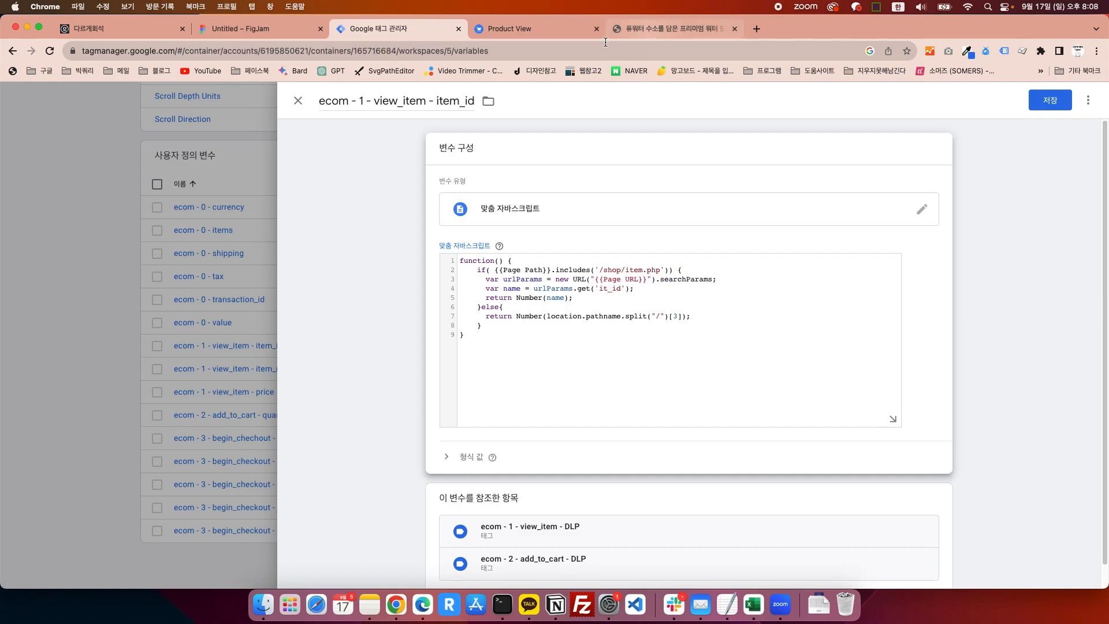
# Step: Compare the product page's full URL with the urlParams variable in the item_id code
pyautogui.click(630, 29)
pyautogui.click(405, 51)
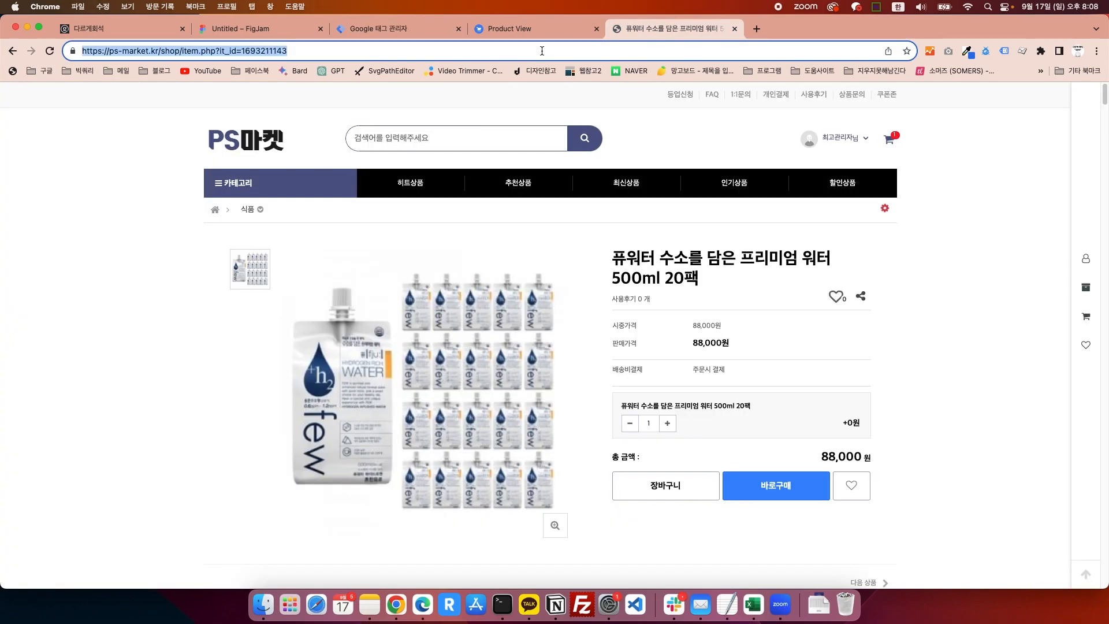
pyautogui.click(386, 32)
pyautogui.doubleClick(503, 280)
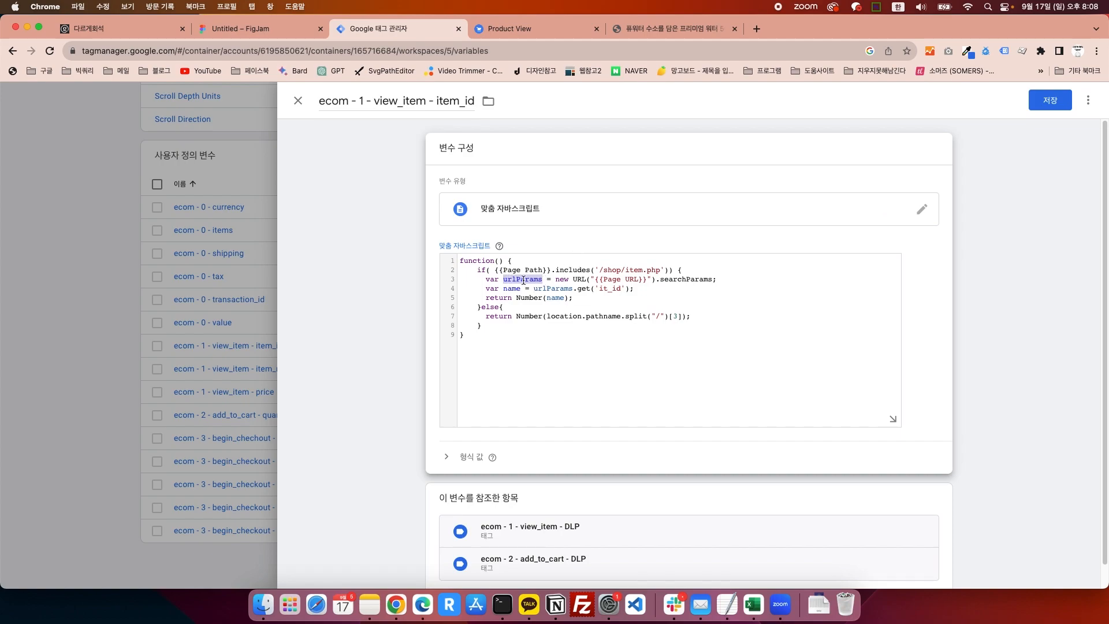
pyautogui.click(523, 283)
pyautogui.moveTo(503, 280); pyautogui.dragTo(542, 278)
pyautogui.click(670, 28)
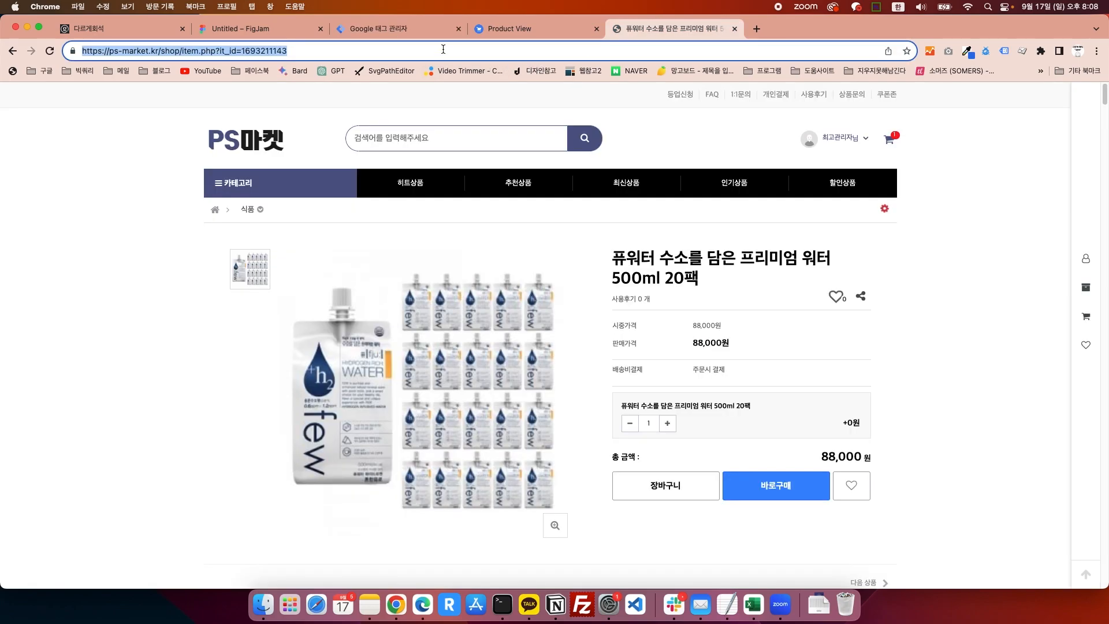
pyautogui.click(421, 34)
pyautogui.click(596, 280)
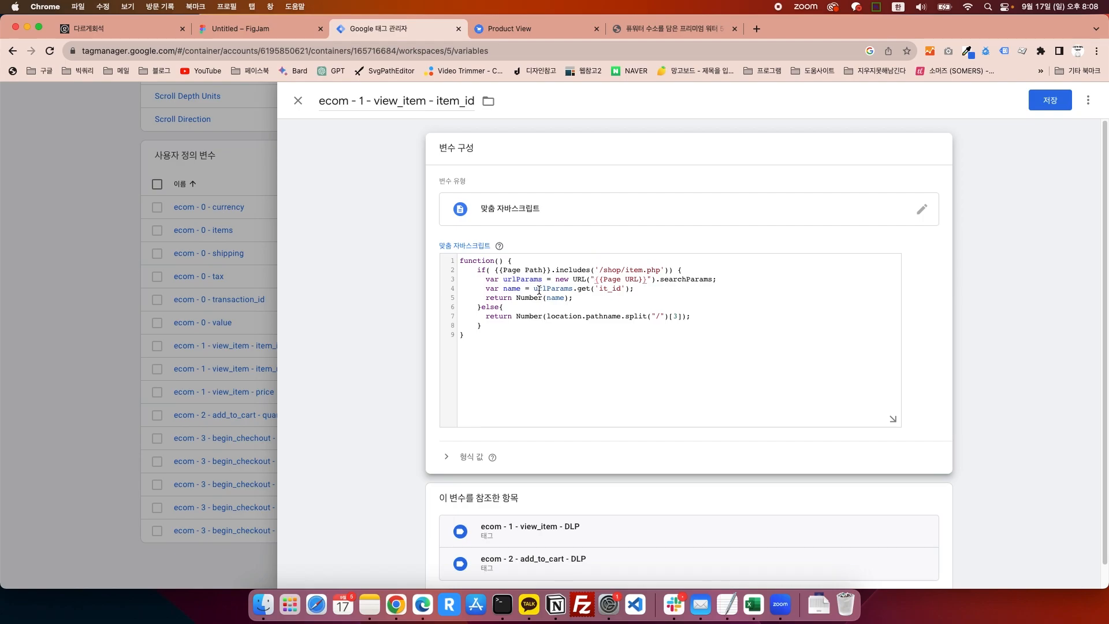
# Step: Highlight urlParams.get('it_id') in the code and the matching it_id parameter in the product page's URL
pyautogui.moveTo(534, 290); pyautogui.dragTo(621, 287)
pyautogui.click(653, 28)
pyautogui.click(100, 51)
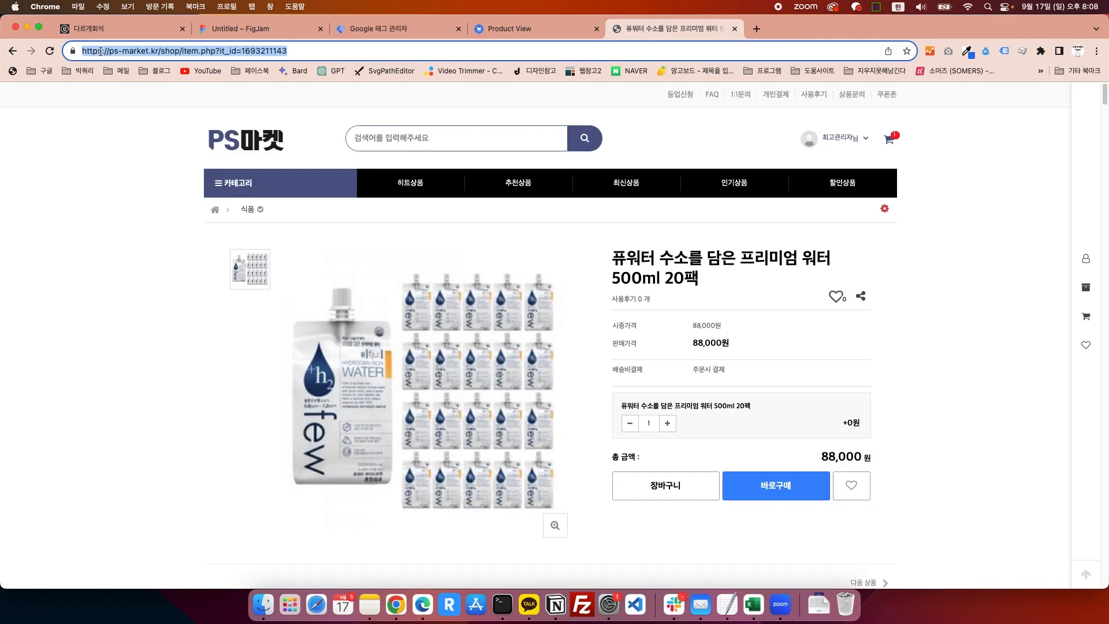
pyautogui.click(219, 51)
pyautogui.moveTo(220, 51); pyautogui.dragTo(236, 51)
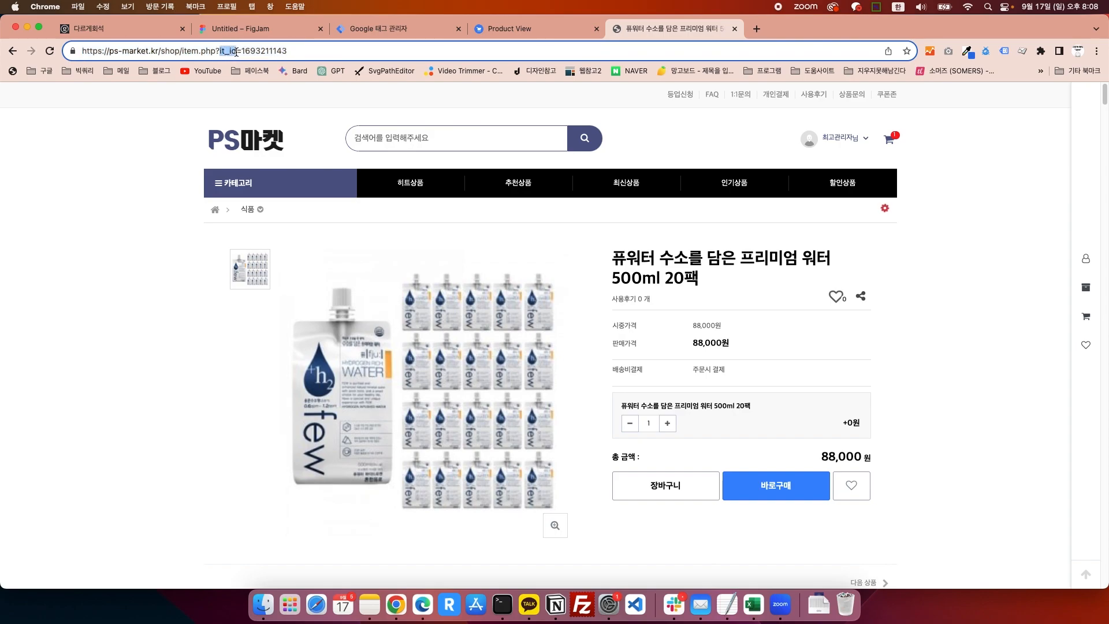
pyautogui.click(514, 30)
pyautogui.click(396, 30)
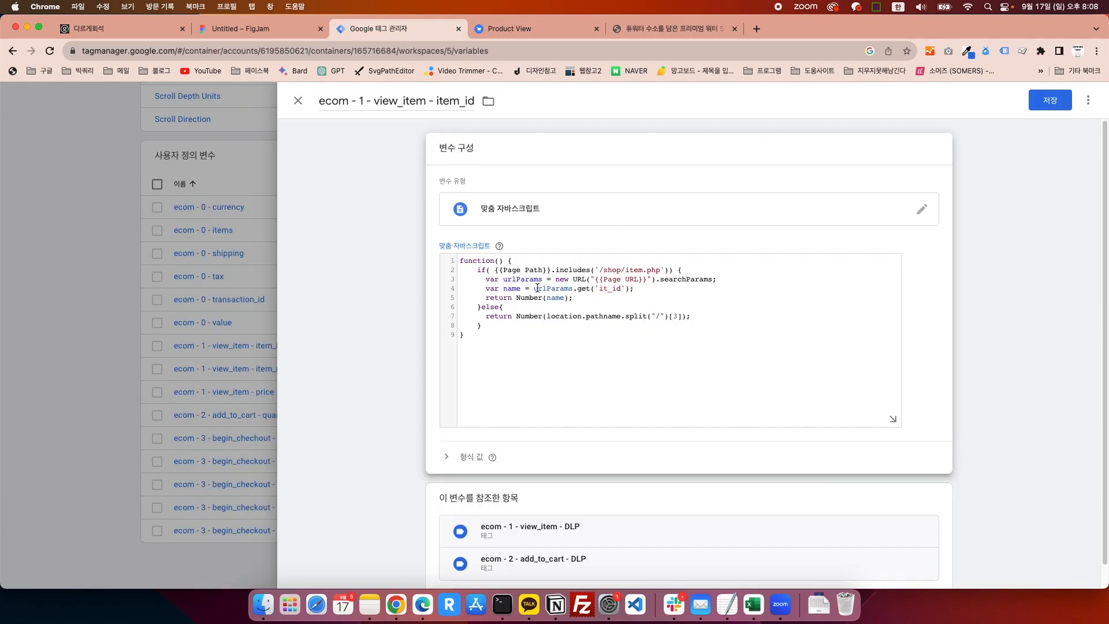
# Step: Highlight urlParams.get('it_id'), the name variable that receives it, and the return Number(name) line
pyautogui.moveTo(535, 288); pyautogui.dragTo(622, 289)
pyautogui.click(578, 287)
pyautogui.moveTo(505, 288); pyautogui.dragTo(521, 288)
pyautogui.click(521, 289)
pyautogui.moveTo(487, 297); pyautogui.dragTo(544, 298)
pyautogui.click(569, 298)
pyautogui.doubleClick(512, 288)
pyautogui.doubleClick(555, 297)
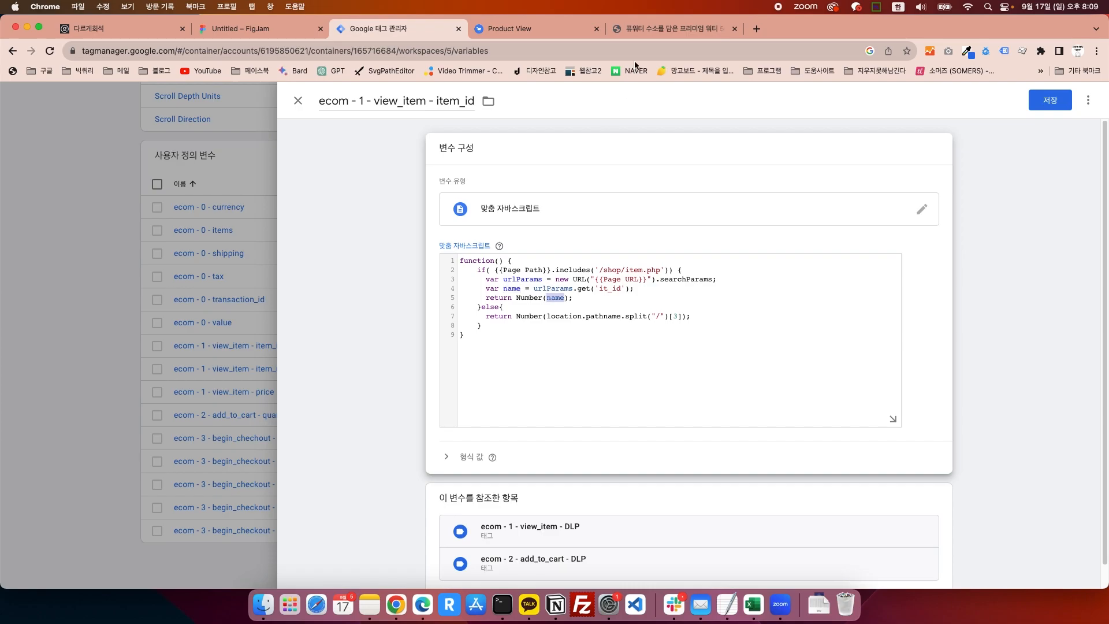
pyautogui.click(654, 33)
pyautogui.moveTo(298, 52); pyautogui.dragTo(53, 42)
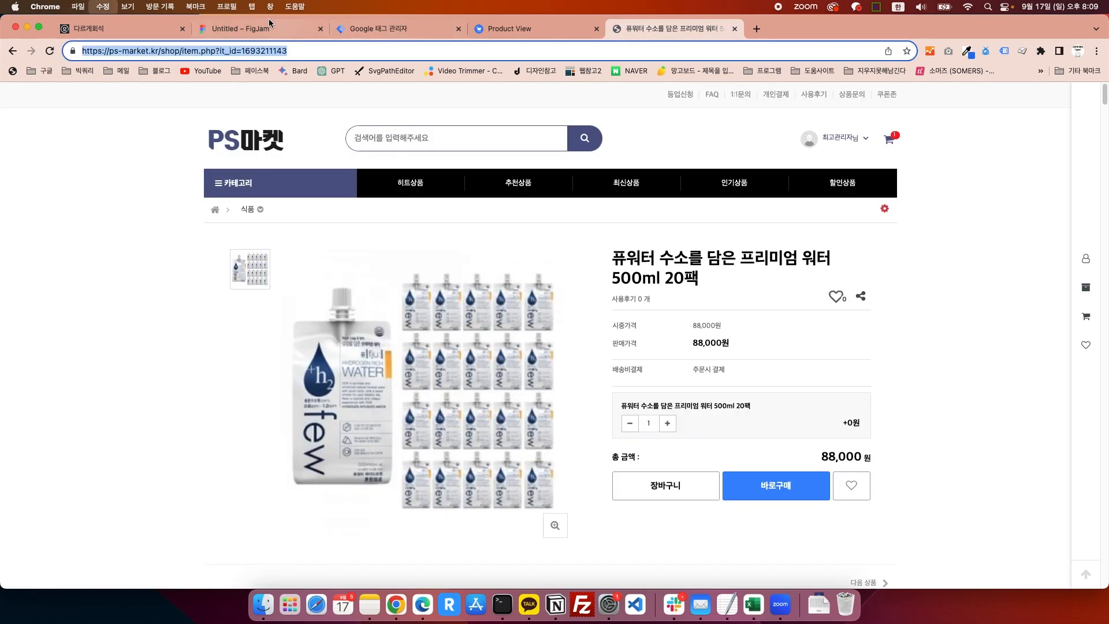
pyautogui.click(298, 52)
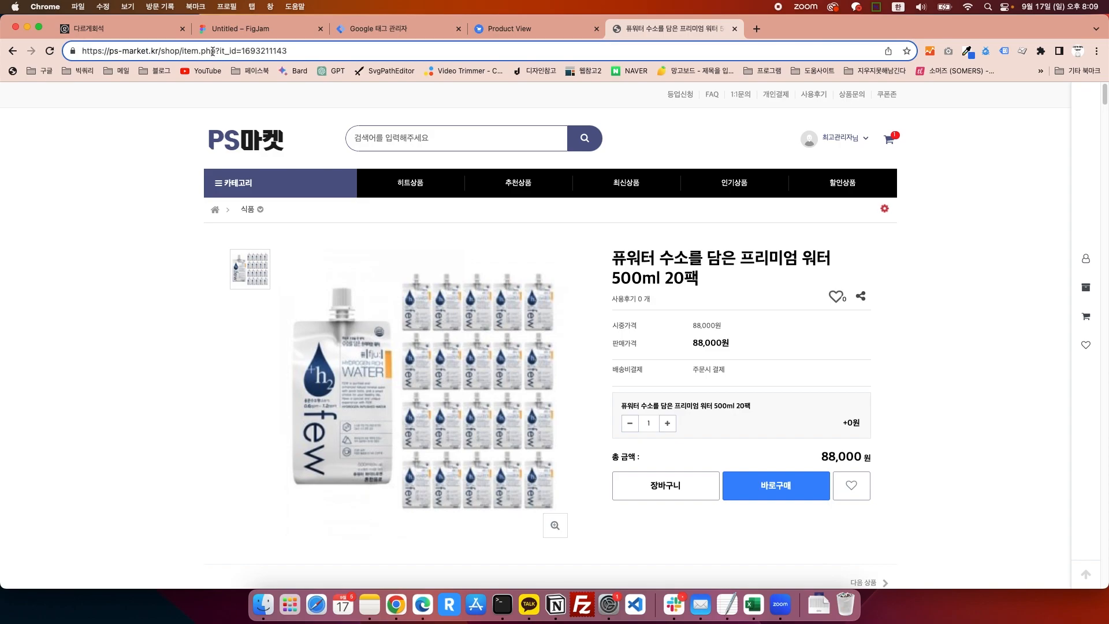
pyautogui.moveTo(220, 51); pyautogui.dragTo(287, 51)
pyautogui.press('super+c')
pyautogui.click(237, 51)
pyautogui.click(396, 33)
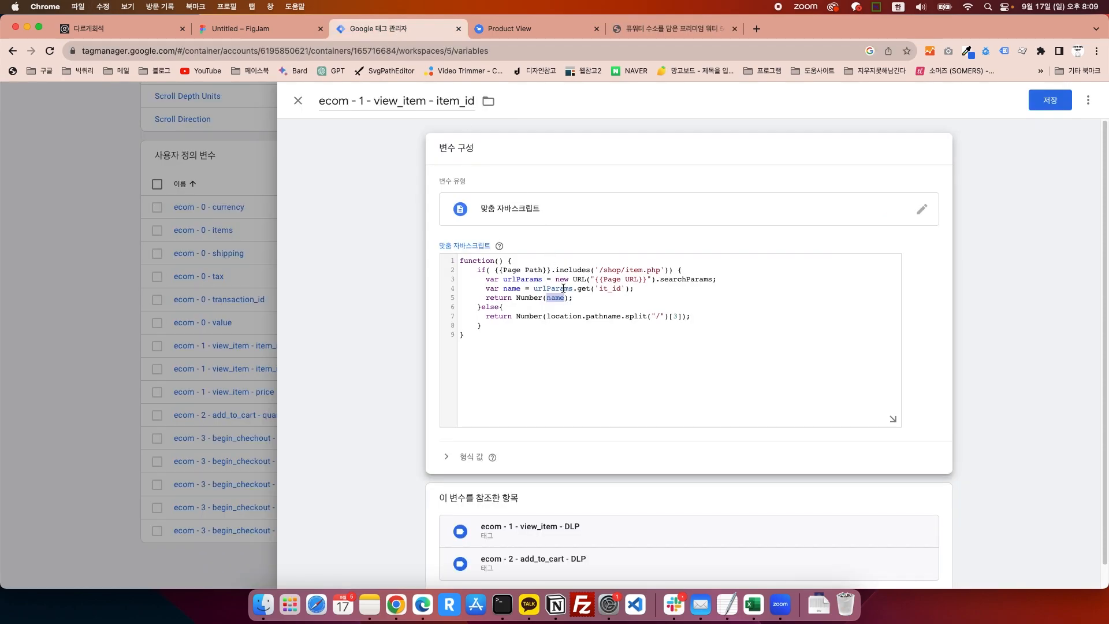
pyautogui.moveTo(504, 289); pyautogui.dragTo(565, 298)
pyautogui.press('super+v')
# Step: Compare urlParams.get('it_id') with the product page's URL, undo the ID pasted into Number(), and highlight it_id in the code
pyautogui.click(644, 29)
pyautogui.click(480, 50)
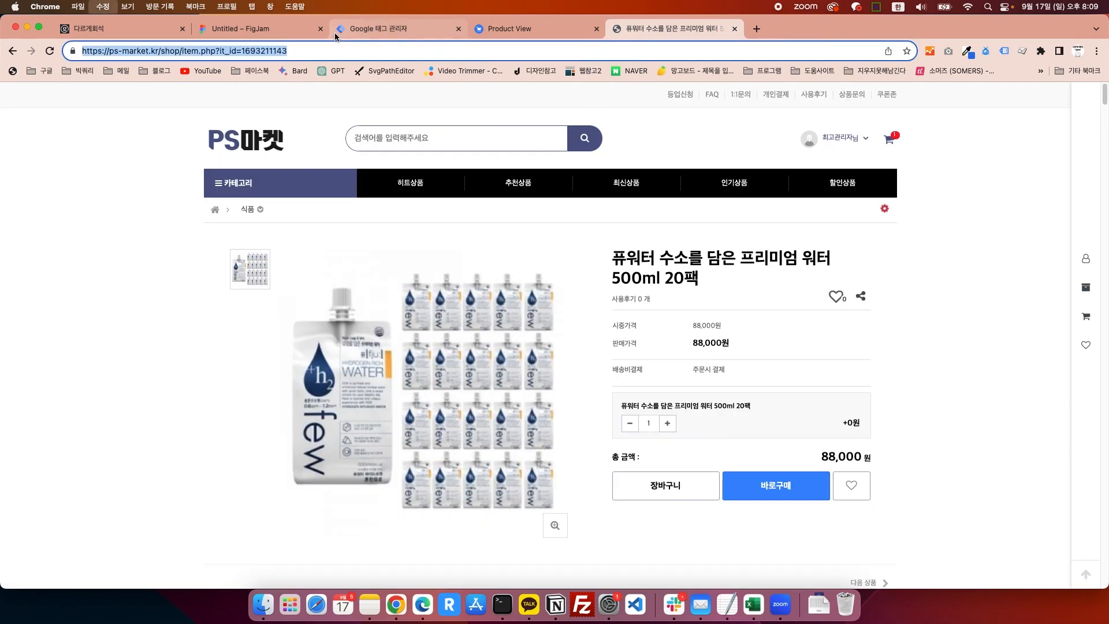
pyautogui.click(378, 29)
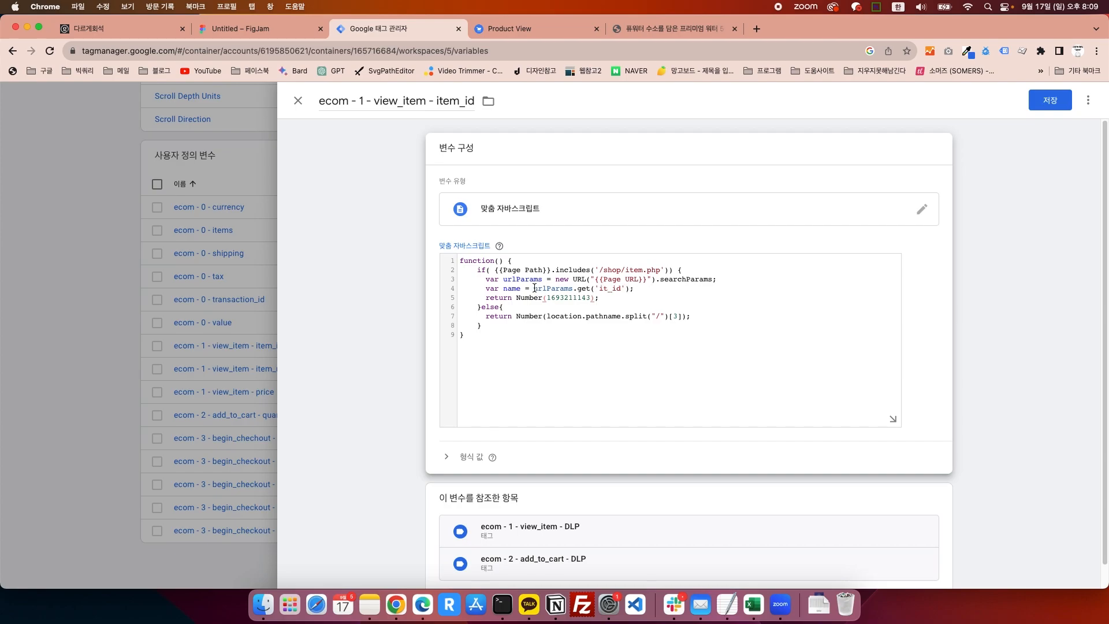
pyautogui.moveTo(534, 288); pyautogui.dragTo(642, 288)
pyautogui.click(642, 34)
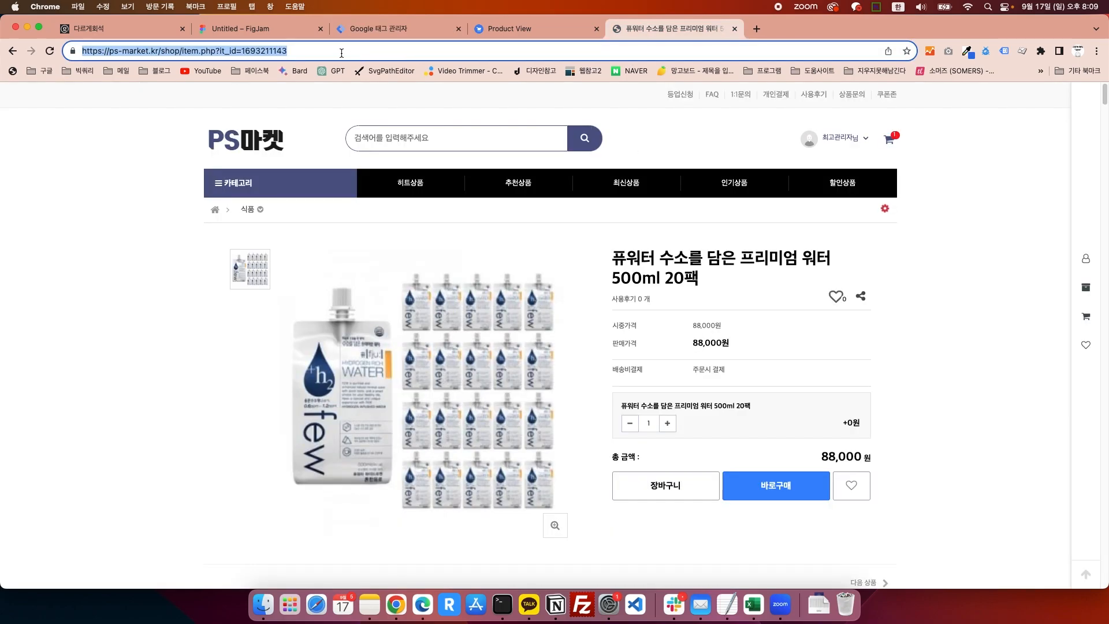
pyautogui.click(215, 51)
pyautogui.click(404, 29)
pyautogui.click(582, 292)
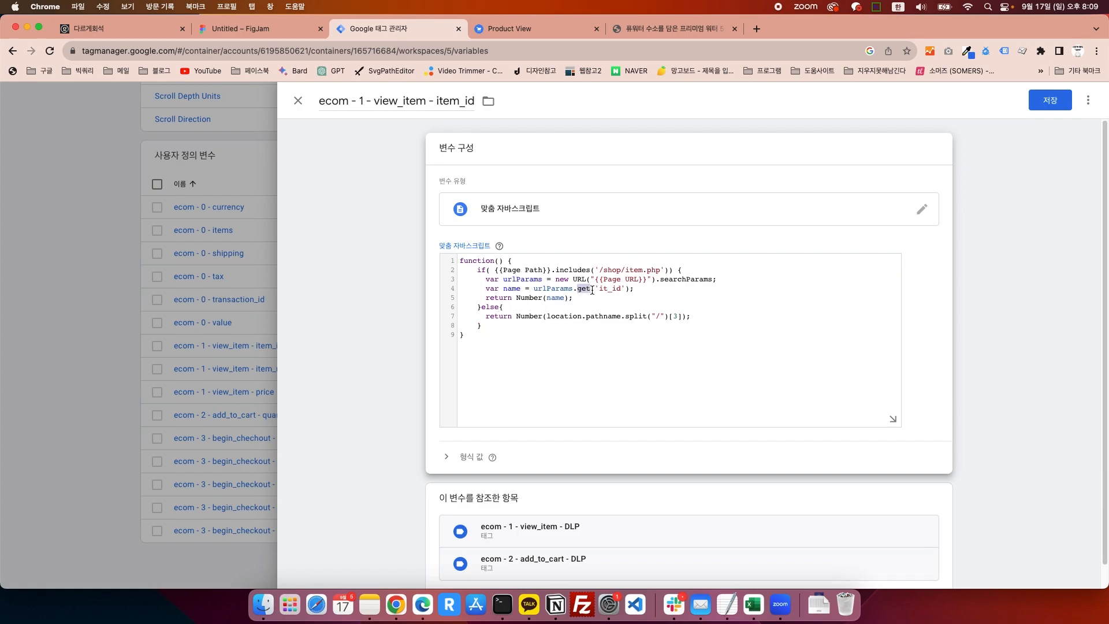
pyautogui.moveTo(601, 290); pyautogui.dragTo(621, 290)
pyautogui.click(664, 29)
pyautogui.moveTo(220, 51); pyautogui.dragTo(350, 48)
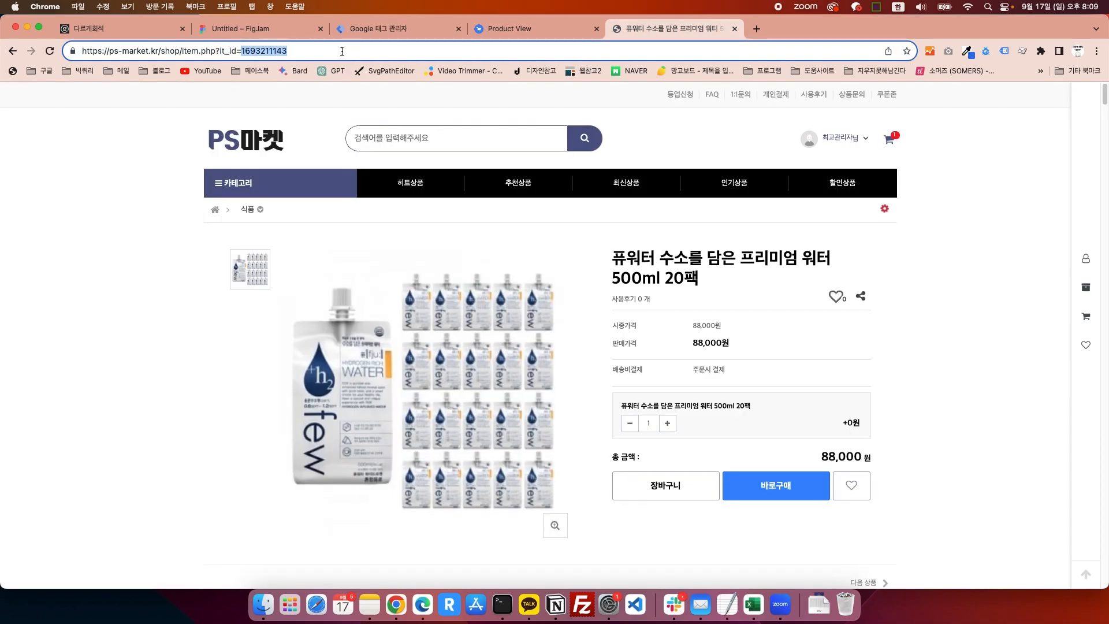
pyautogui.press('super+c')
pyautogui.click(396, 28)
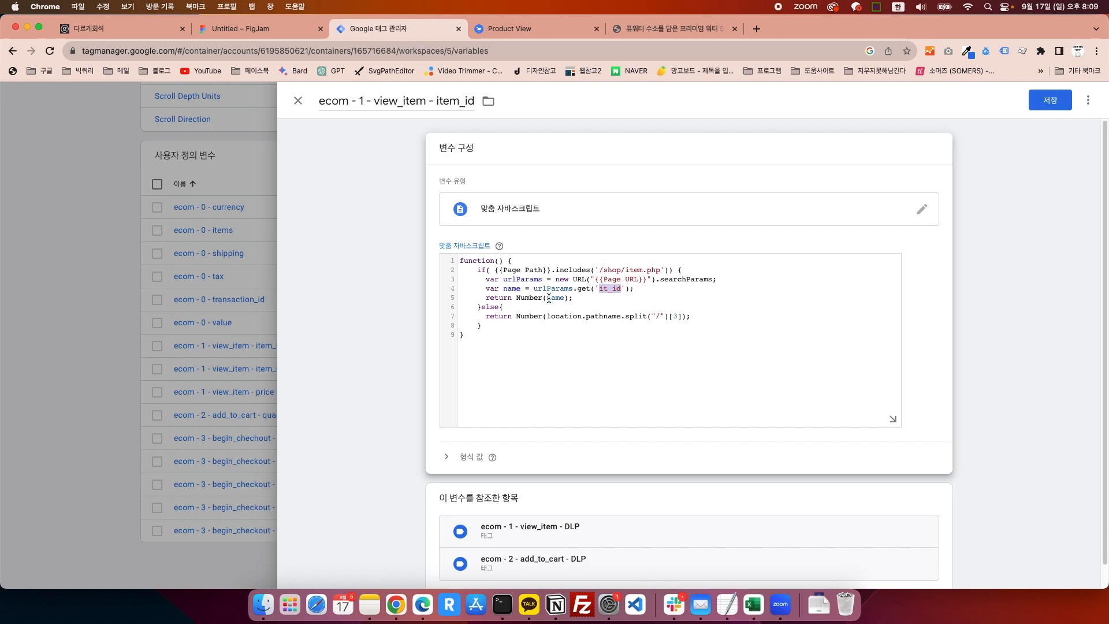
pyautogui.moveTo(504, 289); pyautogui.dragTo(522, 289)
pyautogui.click(516, 290)
pyautogui.doubleClick(498, 299)
pyautogui.doubleClick(555, 299)
pyautogui.press('super+v')
# Step: Highlight Number in the return line, undo the pasted product ID, and highlight Number(name)
pyautogui.moveTo(543, 300); pyautogui.dragTo(518, 297)
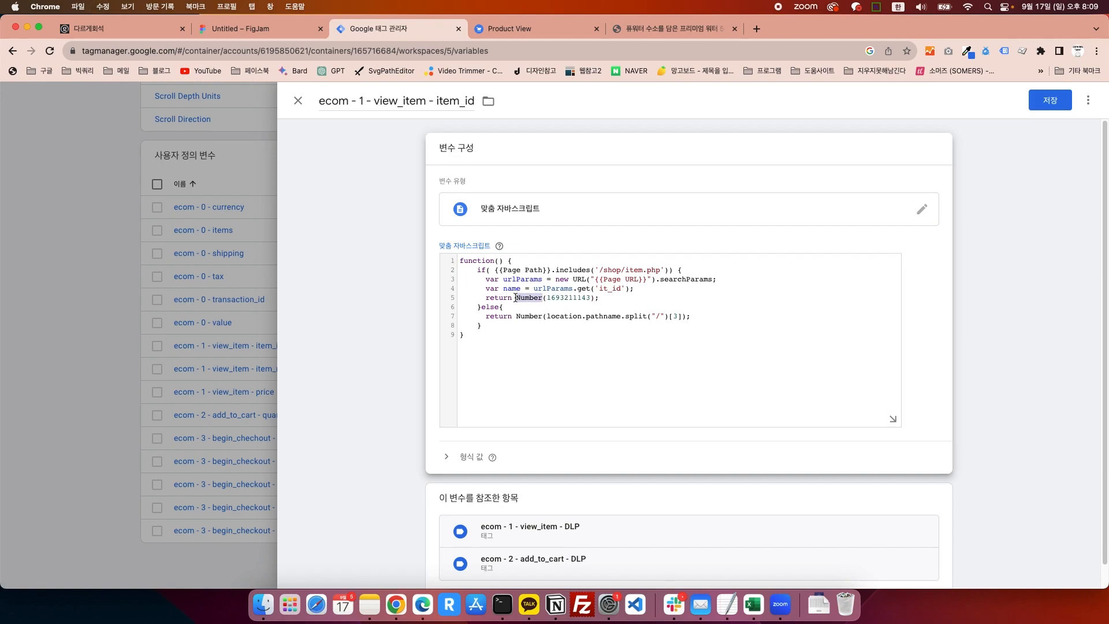
pyautogui.press('super+z')
pyautogui.moveTo(516, 298); pyautogui.dragTo(578, 302)
pyautogui.click(577, 301)
# Step: Copy the product page's full URL, and highlight its it_id parameter name and value separately
pyautogui.click(678, 27)
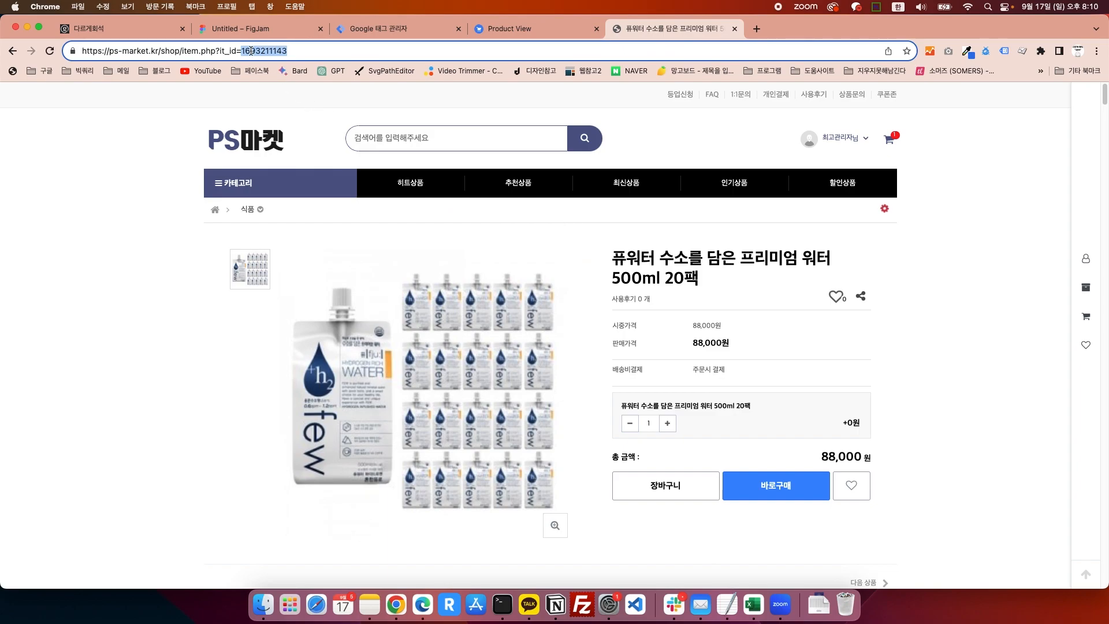
pyautogui.click(351, 51)
pyautogui.press('super+a')
pyautogui.press('super+c')
pyautogui.click(316, 53)
pyautogui.moveTo(220, 51); pyautogui.dragTo(239, 51)
pyautogui.press('super+c')
pyautogui.doubleClick(247, 51)
pyautogui.click(403, 30)
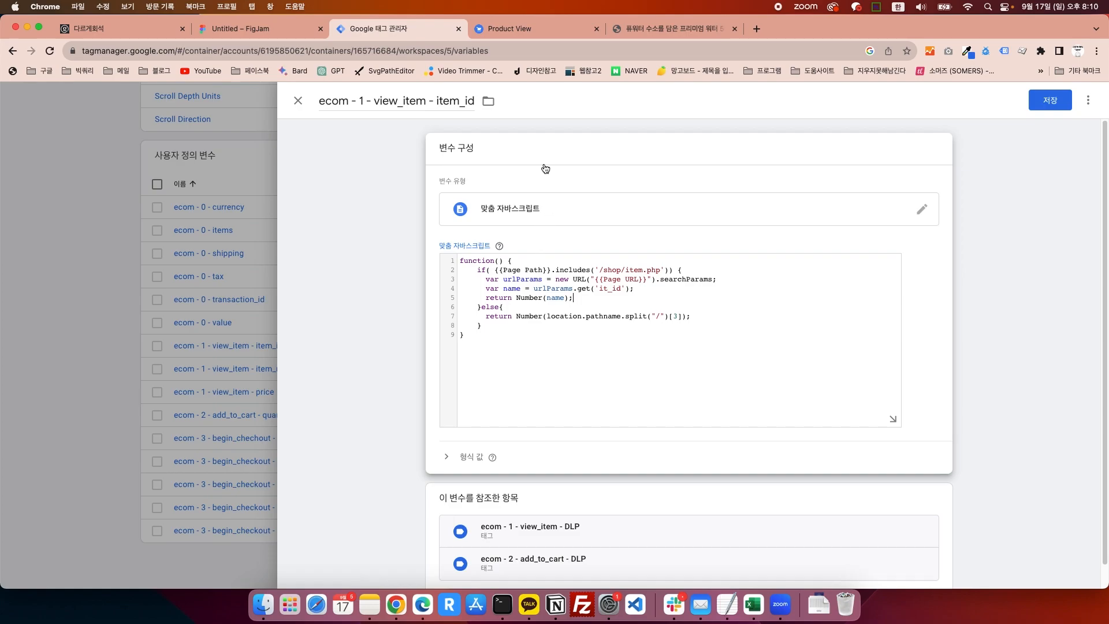
# Step: Open the 피에르 가르뎅 완전자동 3단 우양산 product from the shop's 히트상품 list and highlight the it_id parameter in its URL
pyautogui.click(670, 28)
pyautogui.click(408, 189)
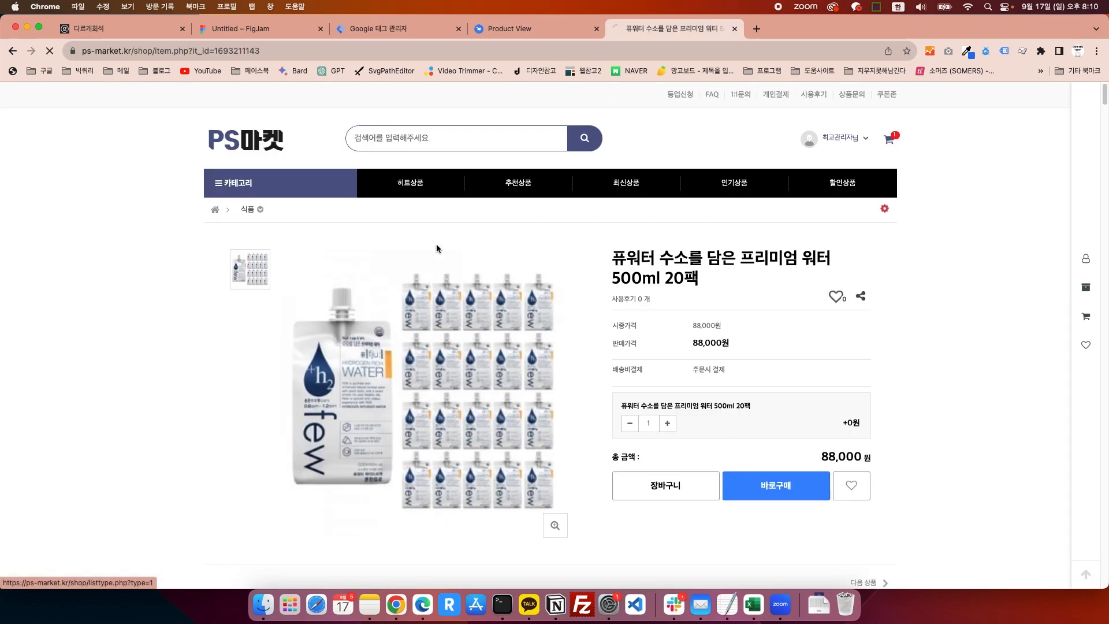
pyautogui.click(486, 344)
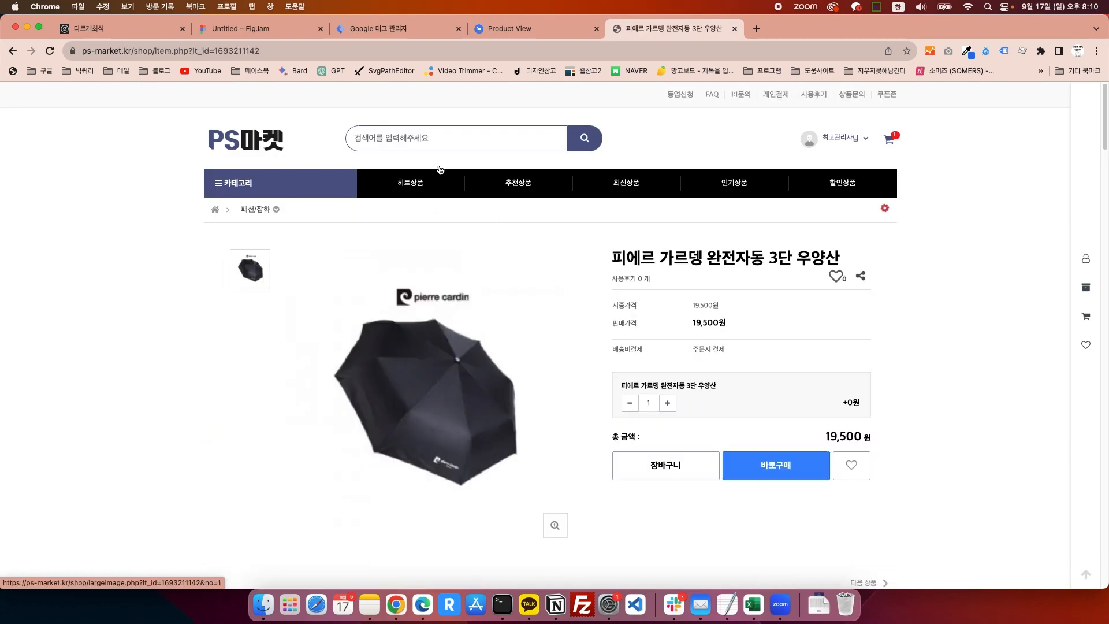
pyautogui.click(283, 50)
pyautogui.press('Right')
pyautogui.moveTo(219, 50); pyautogui.dragTo(287, 50)
pyautogui.click(243, 50)
pyautogui.click(405, 33)
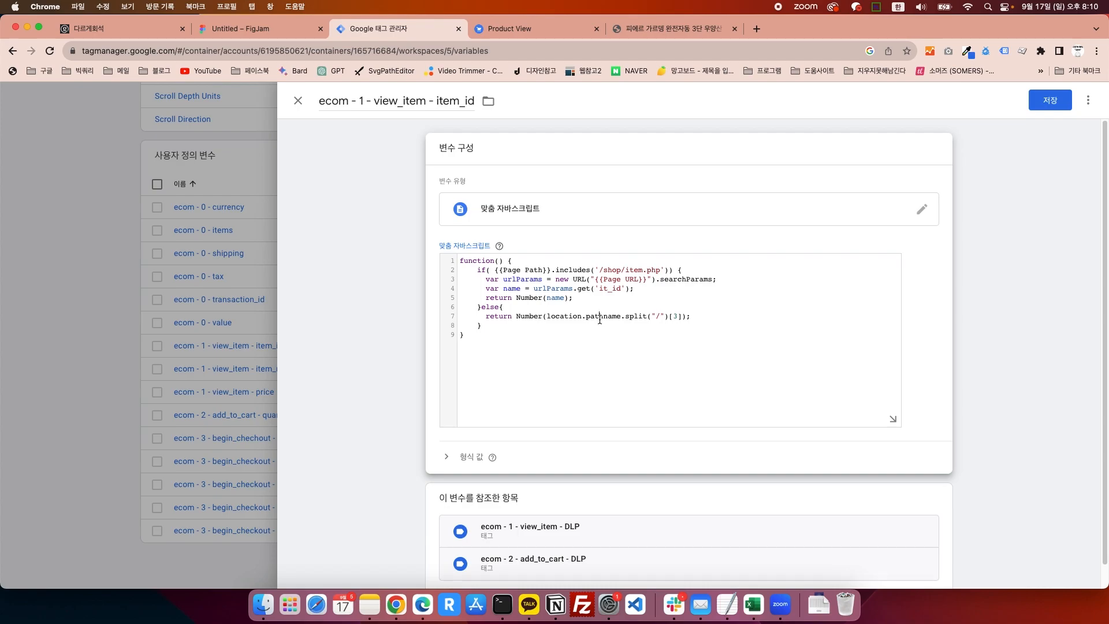
# Step: Highlight the item_id variable's name, close the variable without saving, and reopen ecom - 1 - view_item - item_id
pyautogui.moveTo(321, 102); pyautogui.dragTo(480, 115)
pyautogui.click(166, 322)
pyautogui.click(657, 236)
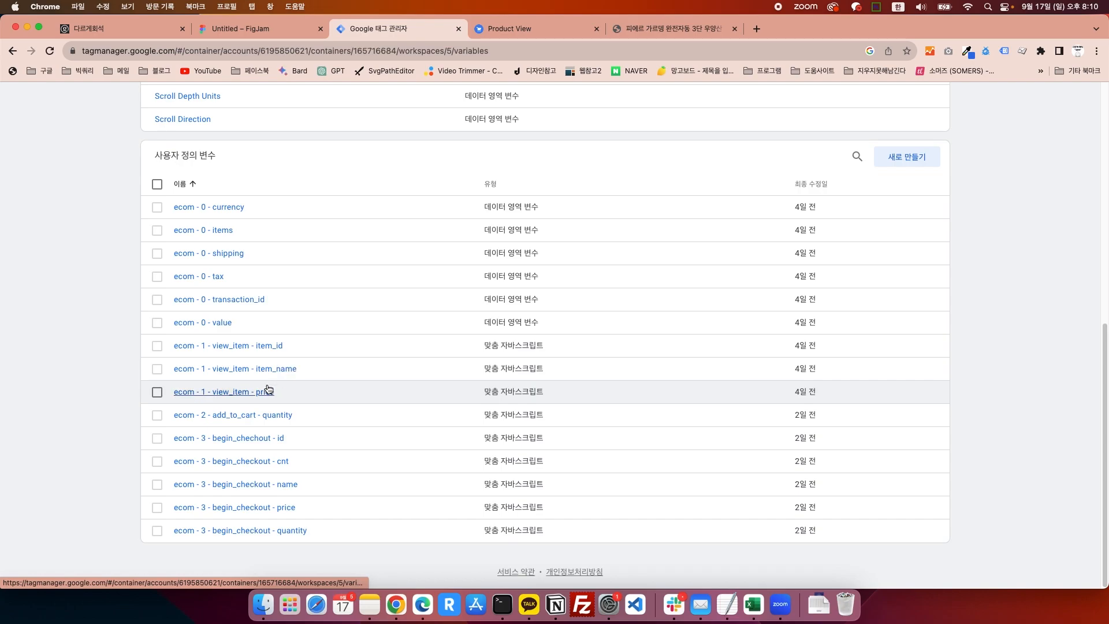
pyautogui.click(271, 347)
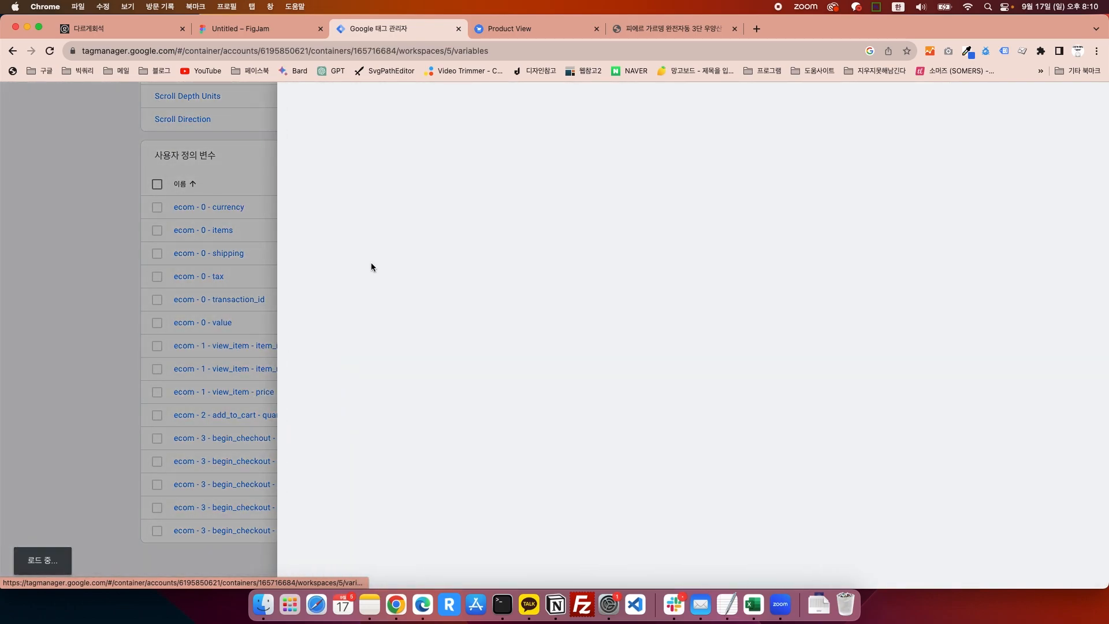
# Step: Check the umbrella product page's URL, and highlight urlParams, it_id and the return statement in the item_id code
pyautogui.click(664, 32)
pyautogui.click(584, 47)
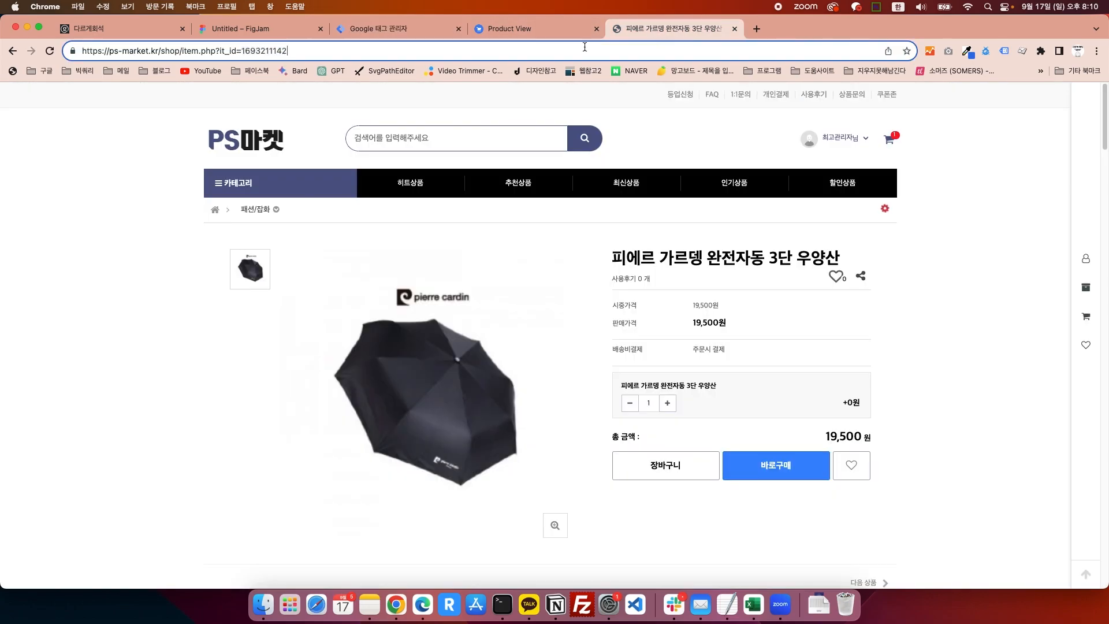
pyautogui.click(388, 30)
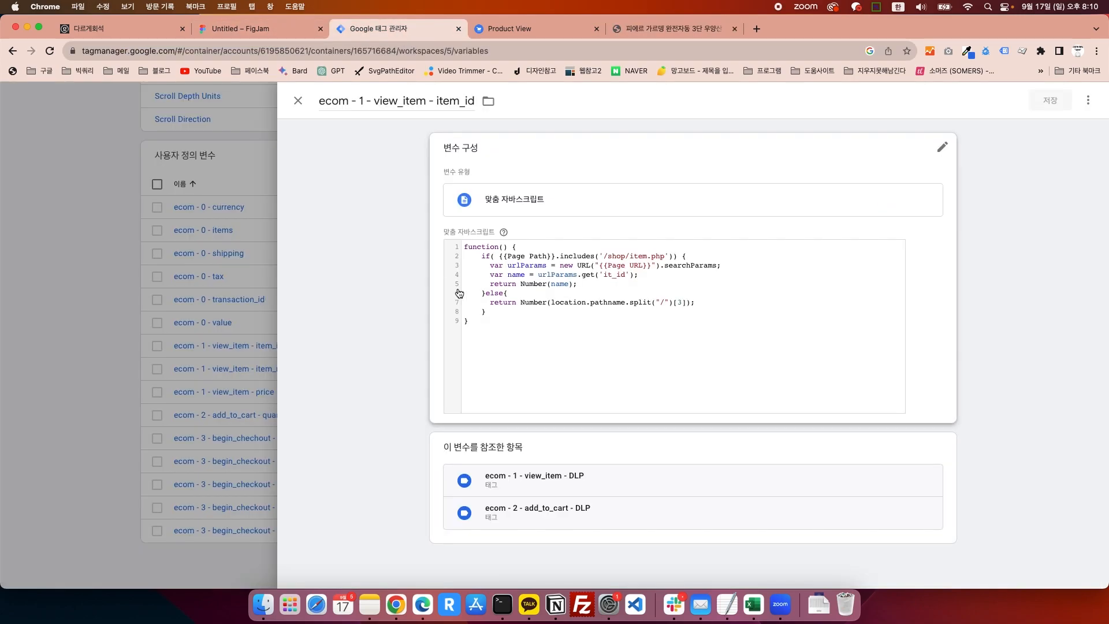
pyautogui.click(454, 283)
pyautogui.moveTo(503, 280); pyautogui.dragTo(544, 282)
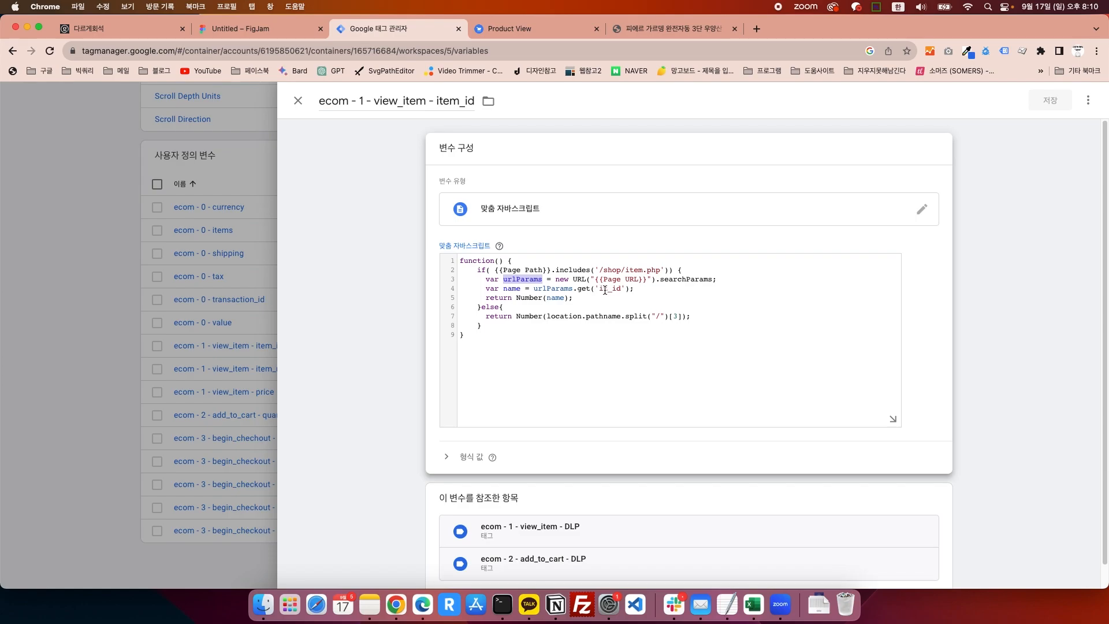
pyautogui.moveTo(601, 290); pyautogui.dragTo(623, 291)
pyautogui.moveTo(543, 299); pyautogui.dragTo(490, 299)
pyautogui.click(490, 298)
# Step: Close the item_id variable and open the ecom - 1 - view_item - item_name variable
pyautogui.click(113, 304)
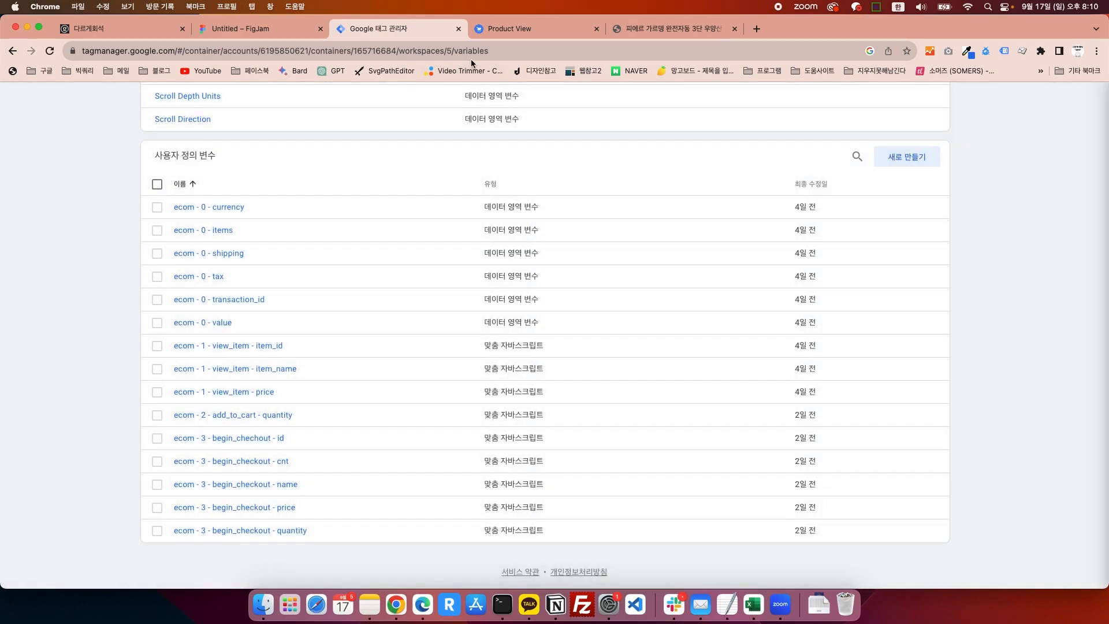
pyautogui.click(276, 372)
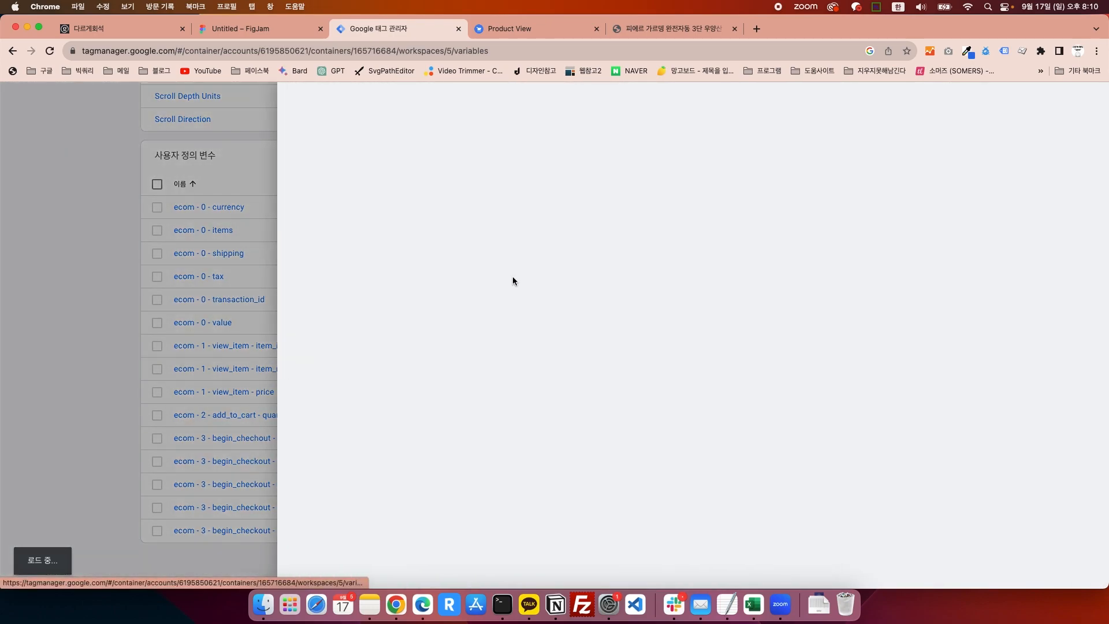
# Step: Highlight the product title 피에르 가르뎅 완전자동 3단 우양산 on the shop's product page
pyautogui.click(667, 32)
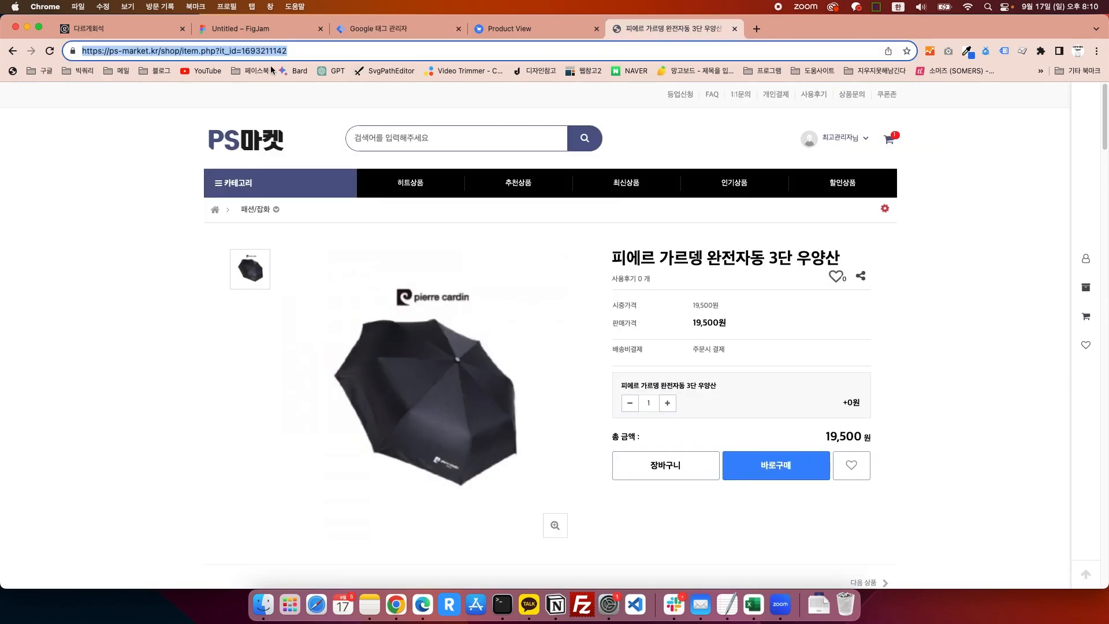
pyautogui.moveTo(612, 257); pyautogui.dragTo(858, 269)
pyautogui.click(856, 255)
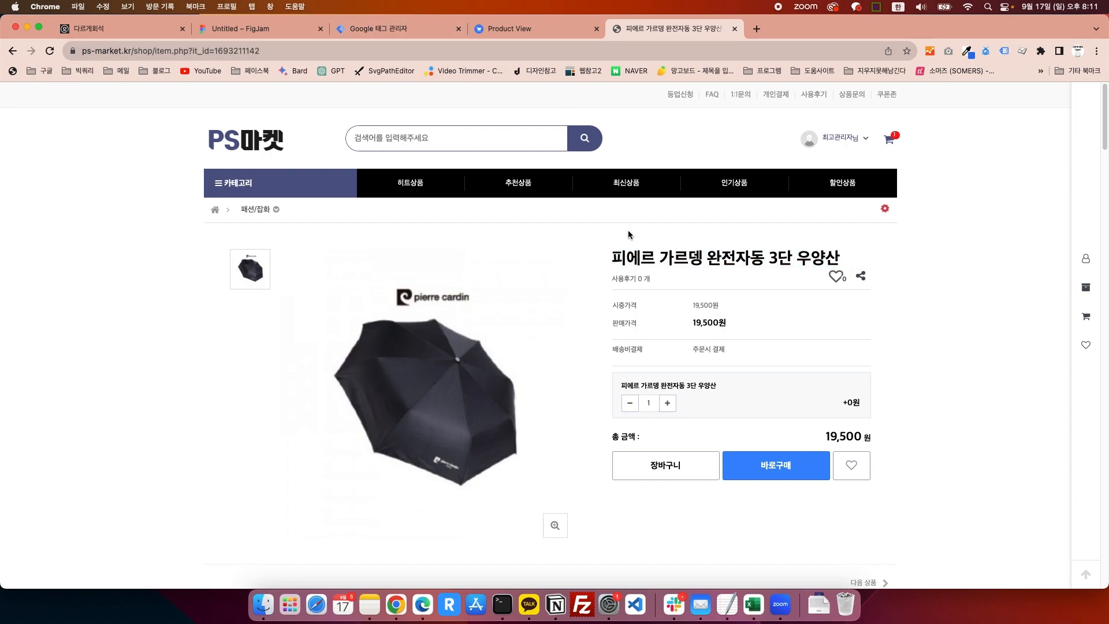
# Step: Open the item_name variable's configuration for editing and highlight the function name getTextFromSitTitle()
pyautogui.click(394, 32)
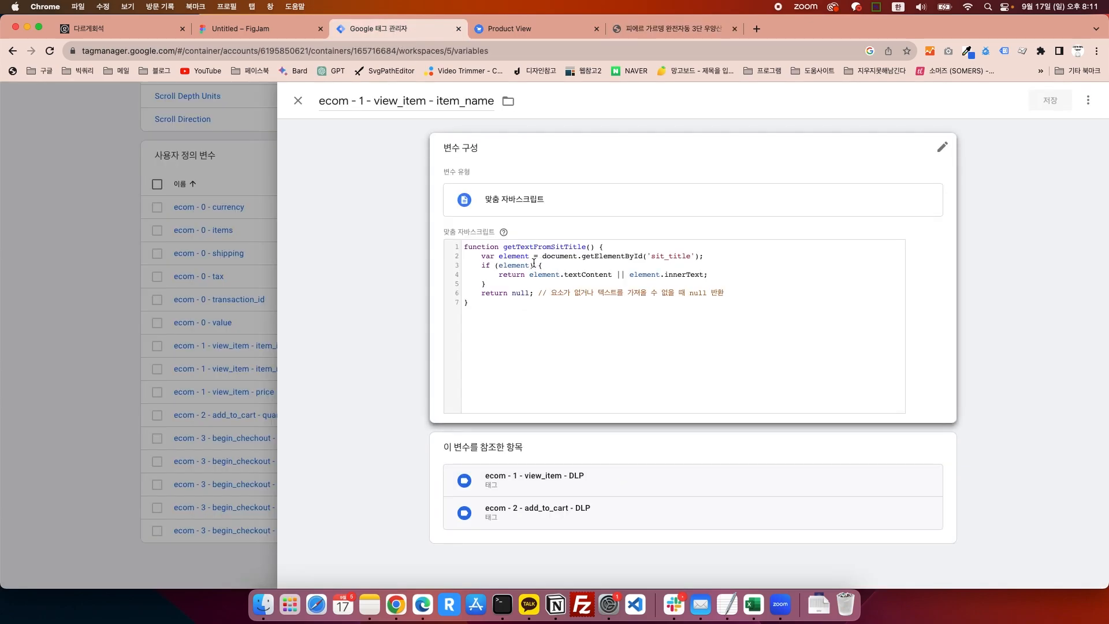
pyautogui.click(516, 261)
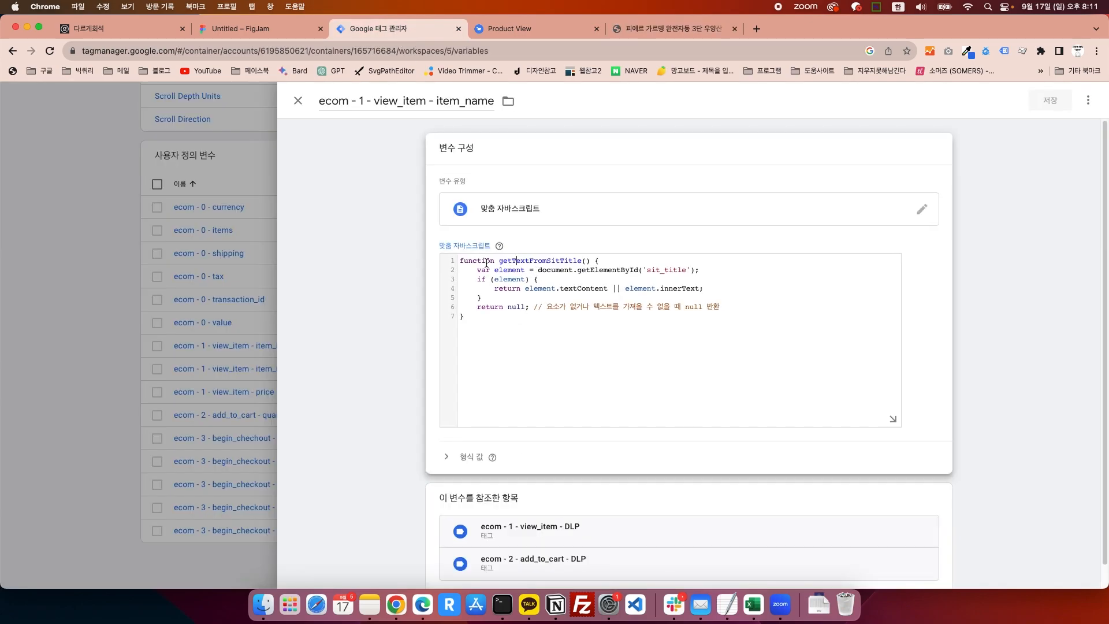
pyautogui.moveTo(500, 264); pyautogui.dragTo(599, 264)
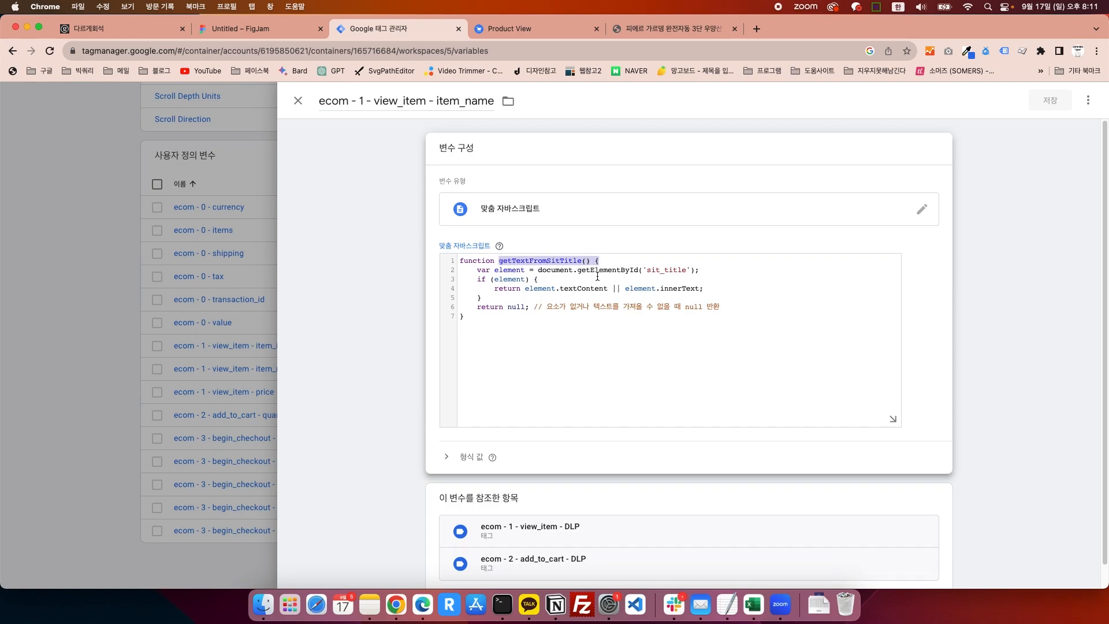
pyautogui.click(573, 279)
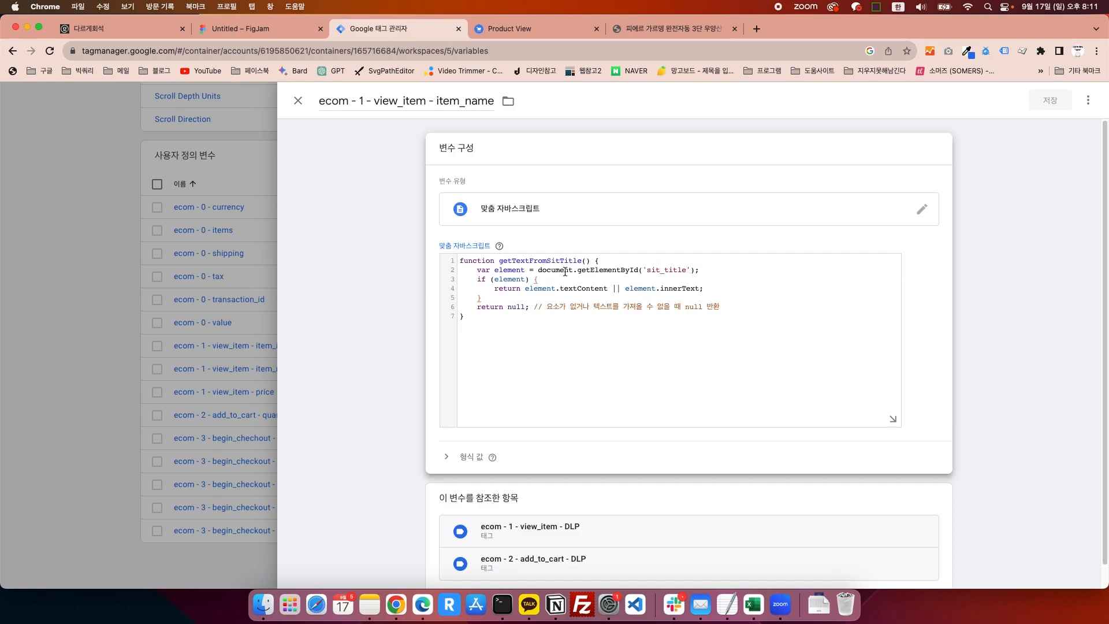
# Step: Highlight getElementById, sit_title, element and textContent in turn in the item_name code
pyautogui.moveTo(574, 270); pyautogui.dragTo(637, 270)
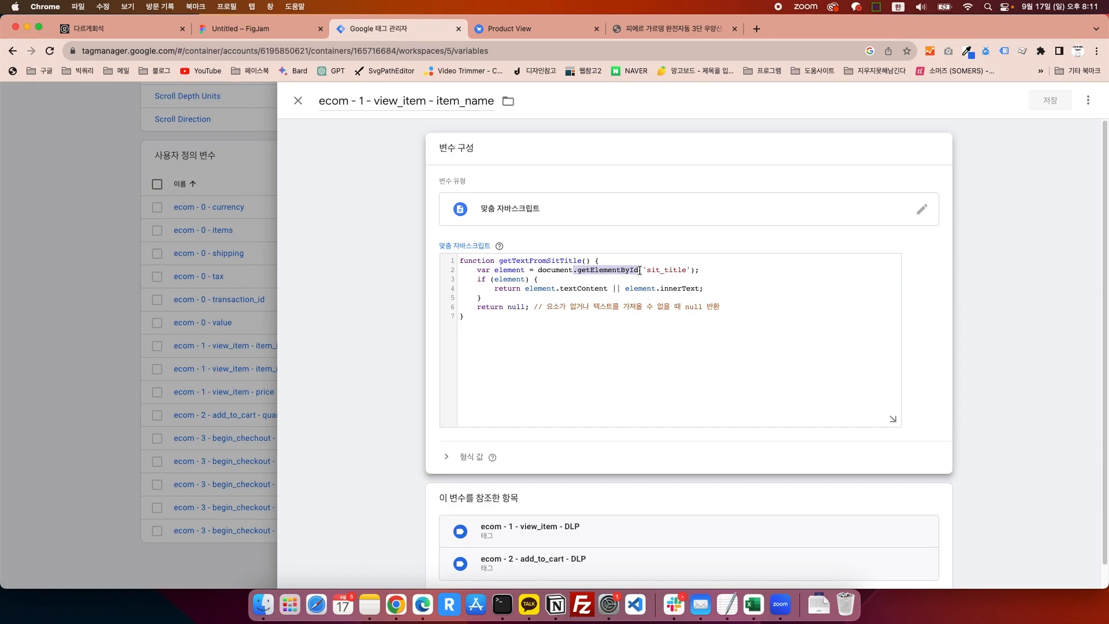
pyautogui.click(640, 270)
pyautogui.moveTo(647, 270); pyautogui.dragTo(690, 269)
pyautogui.moveTo(524, 270); pyautogui.dragTo(494, 269)
pyautogui.click(494, 271)
pyautogui.moveTo(561, 289); pyautogui.dragTo(605, 287)
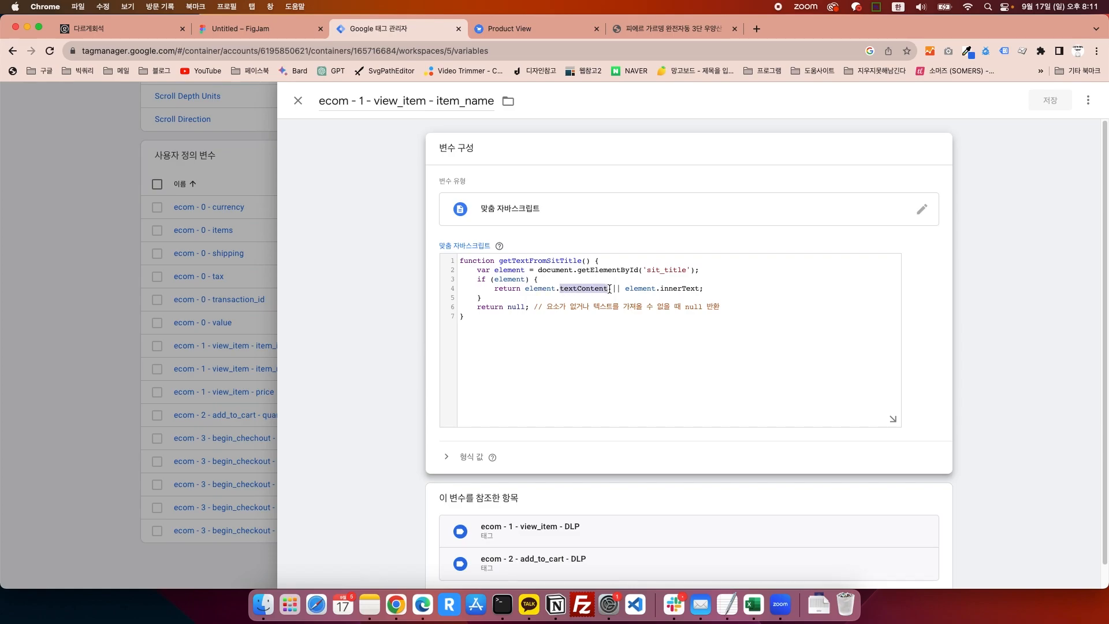
# Step: Return to the umbrella product page and point out where its title text starts and ends
pyautogui.click(665, 28)
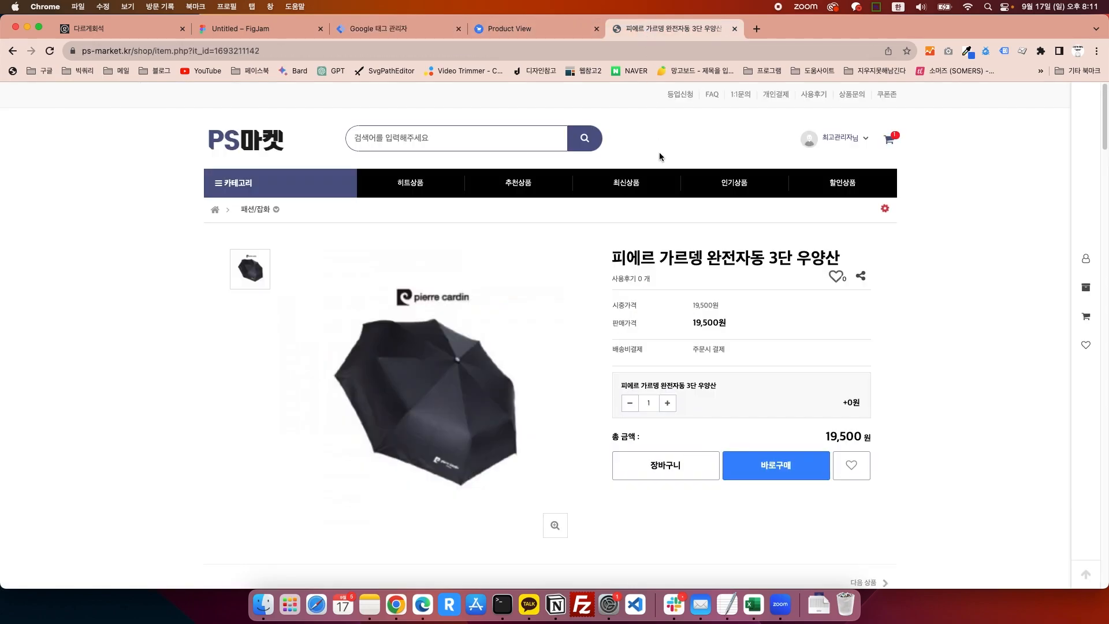
pyautogui.moveTo(613, 261)
pyautogui.mouseDown()
pyautogui.moveTo(862, 260)
pyautogui.moveTo(595, 258)
pyautogui.moveTo(876, 261)
pyautogui.moveTo(615, 265)
pyautogui.mouseUp()
pyautogui.click(851, 261)
pyautogui.click(603, 257)
pyautogui.click(859, 265)
pyautogui.click(617, 263)
# Step: Open the developer tools on the umbrella page, widen them and inspect the product title element
pyautogui.press('alt+super+i')
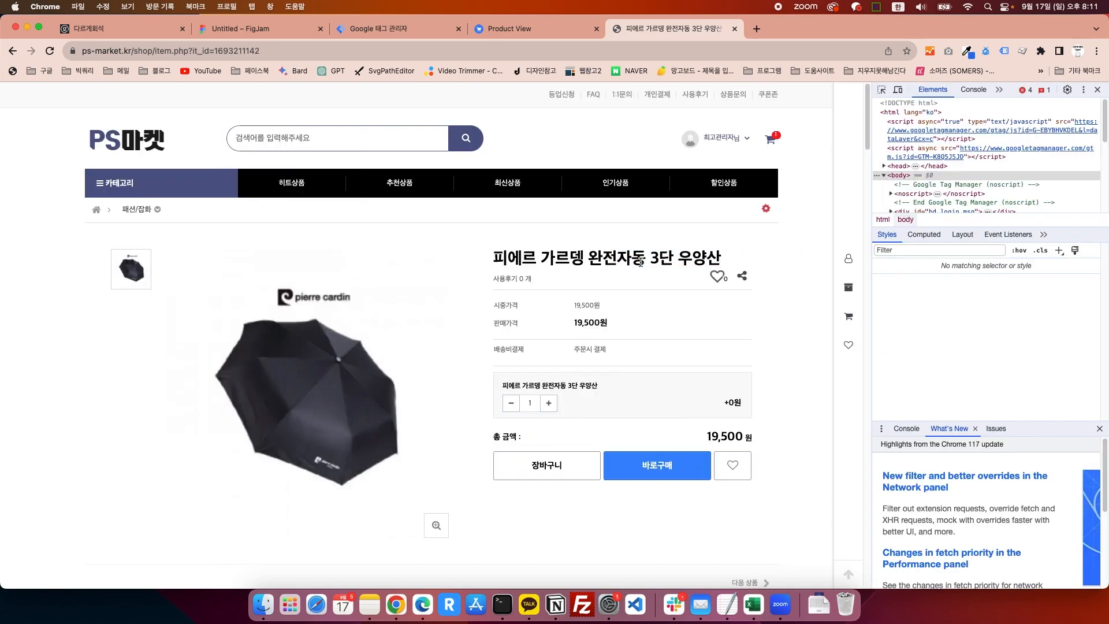
pyautogui.moveTo(876, 168); pyautogui.dragTo(745, 178)
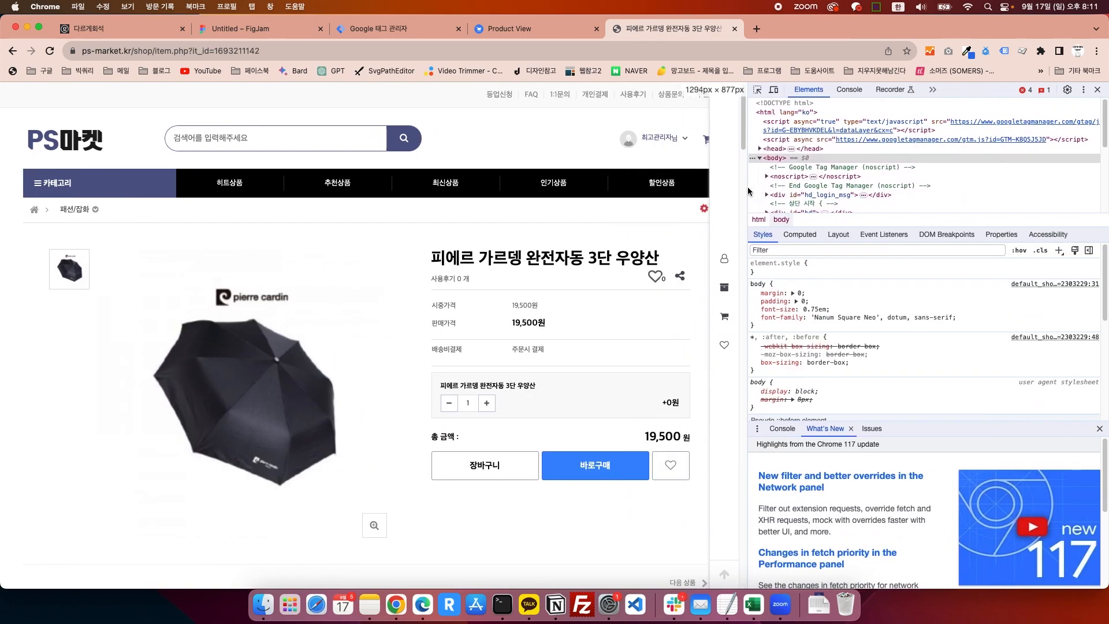
pyautogui.click(759, 92)
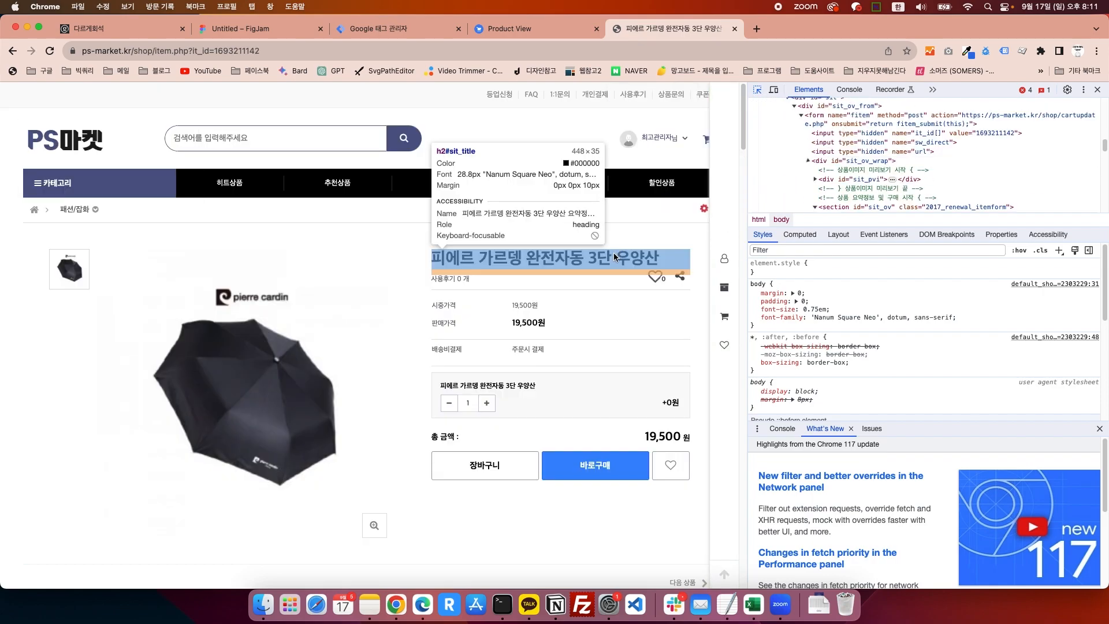
pyautogui.click(613, 253)
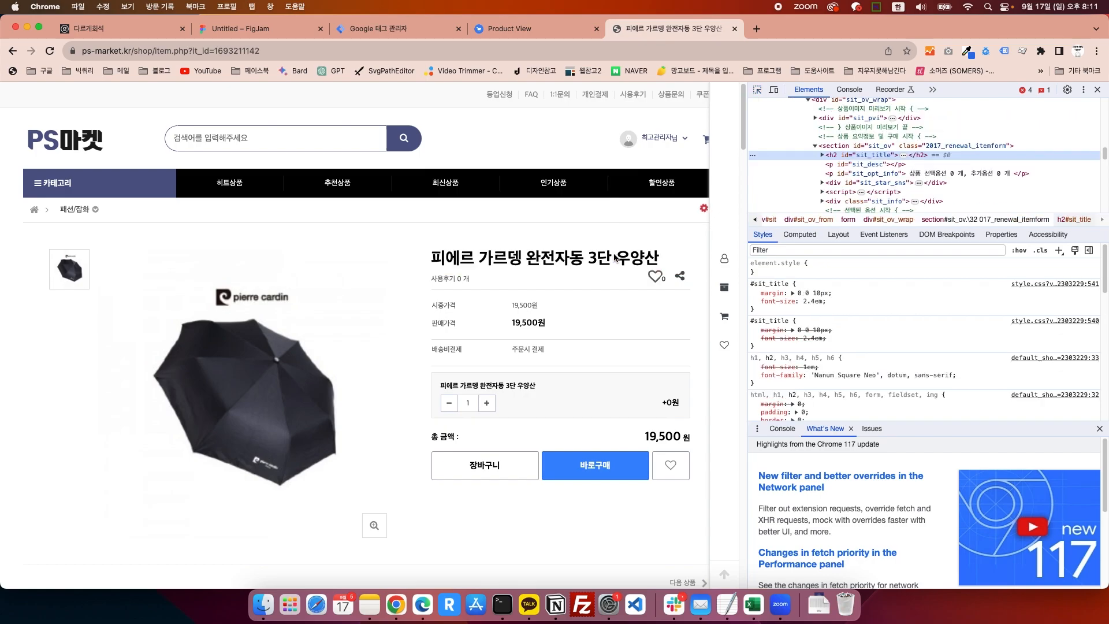
# Step: Expand the title's h2 element in the page source and highlight its product name text and sit_title id
pyautogui.click(822, 155)
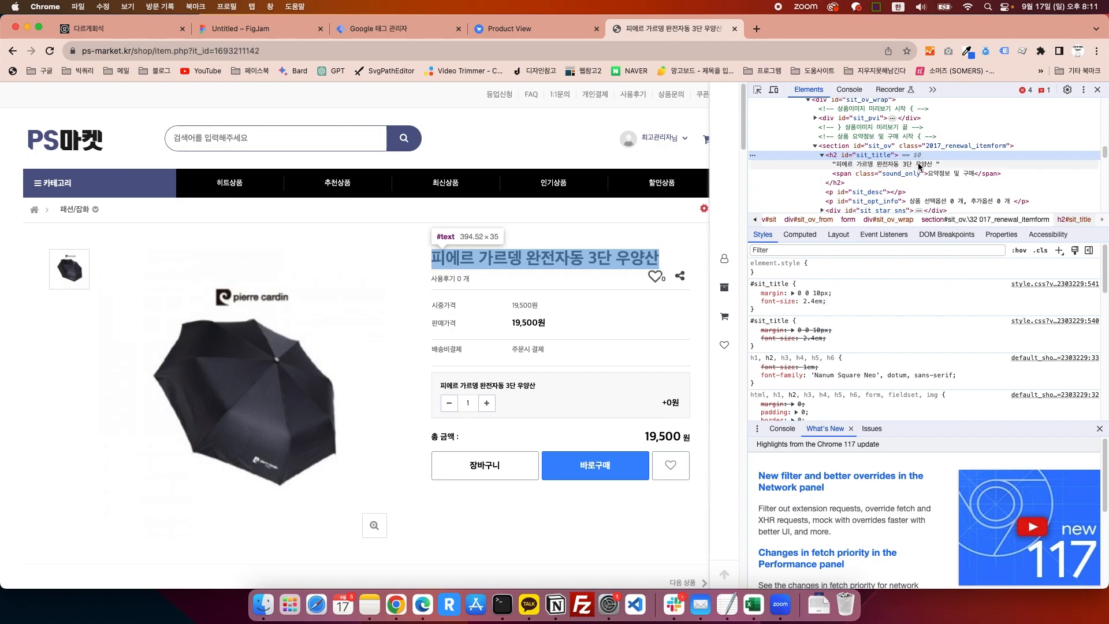
pyautogui.click(862, 165)
pyautogui.click(839, 157)
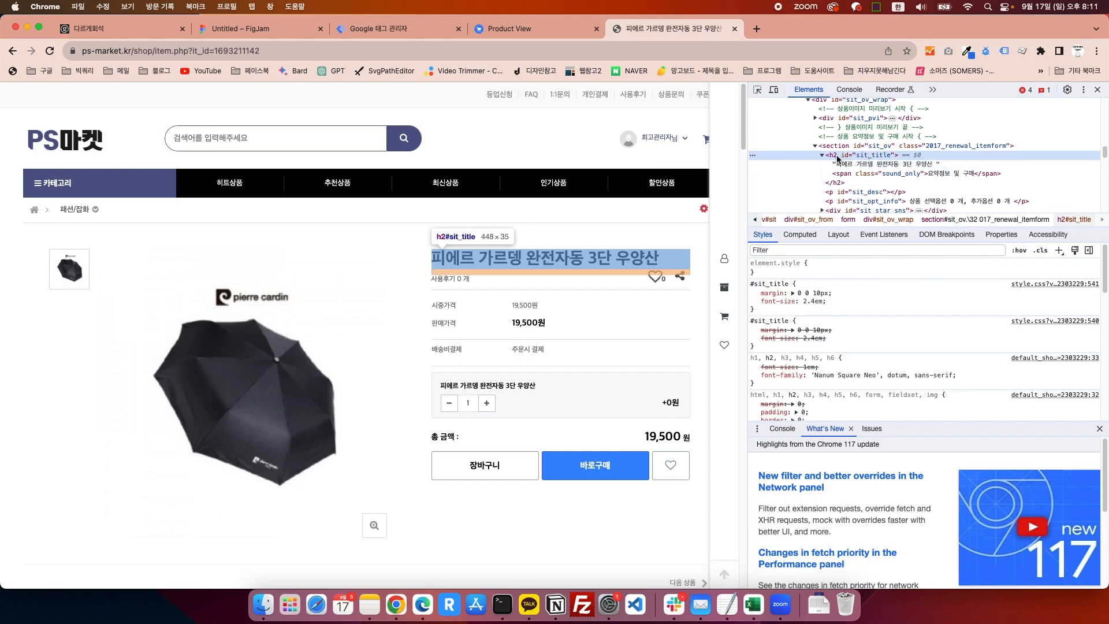
pyautogui.doubleClick(868, 156)
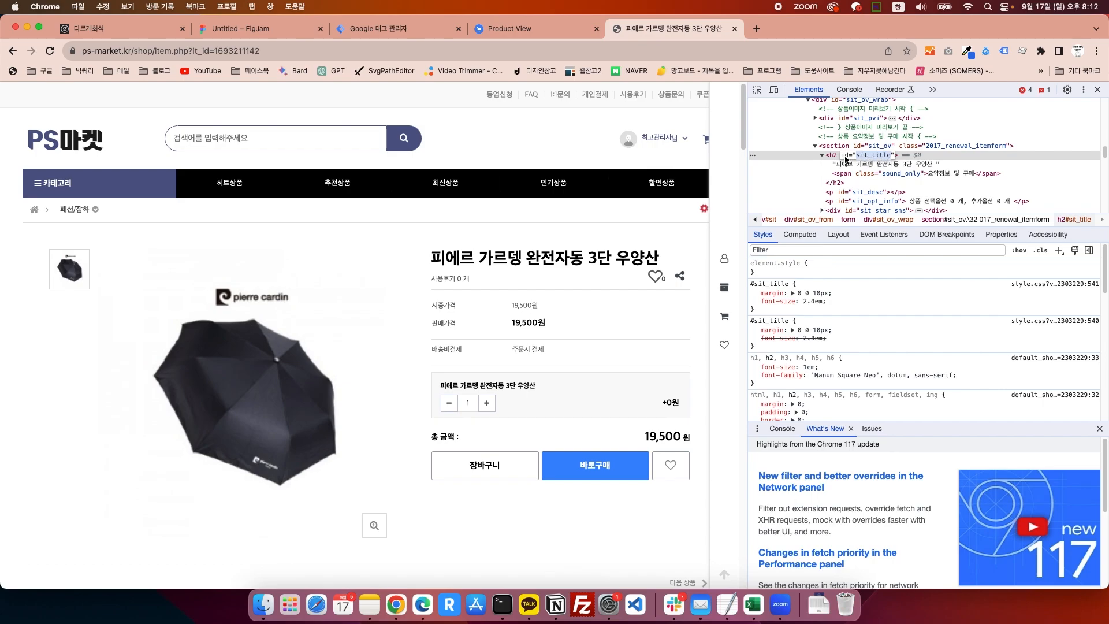
pyautogui.click(856, 164)
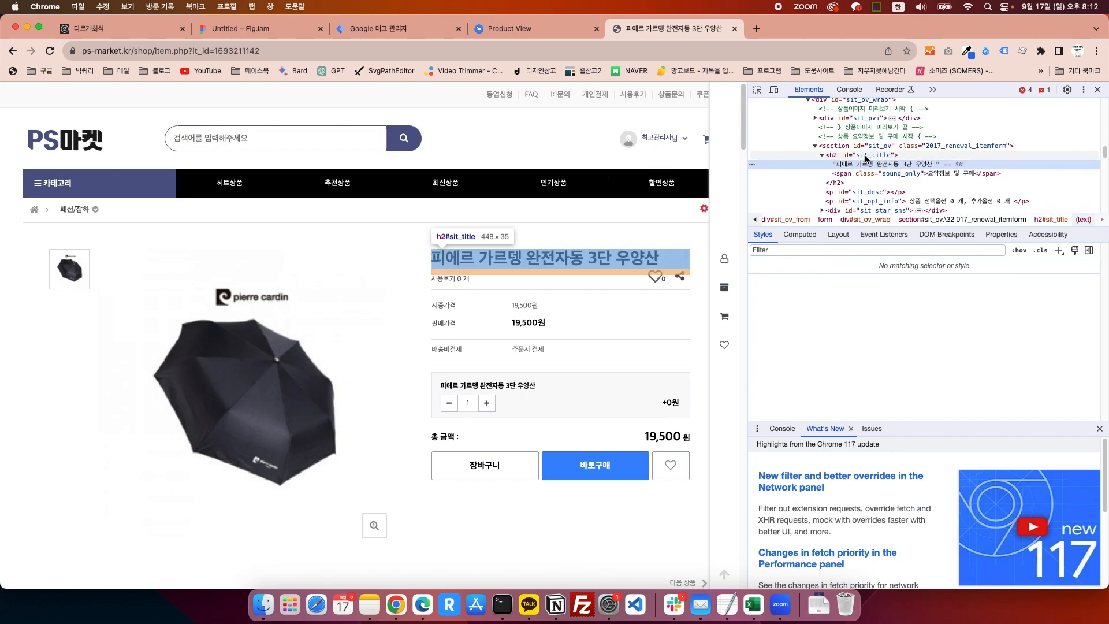
pyautogui.click(865, 155)
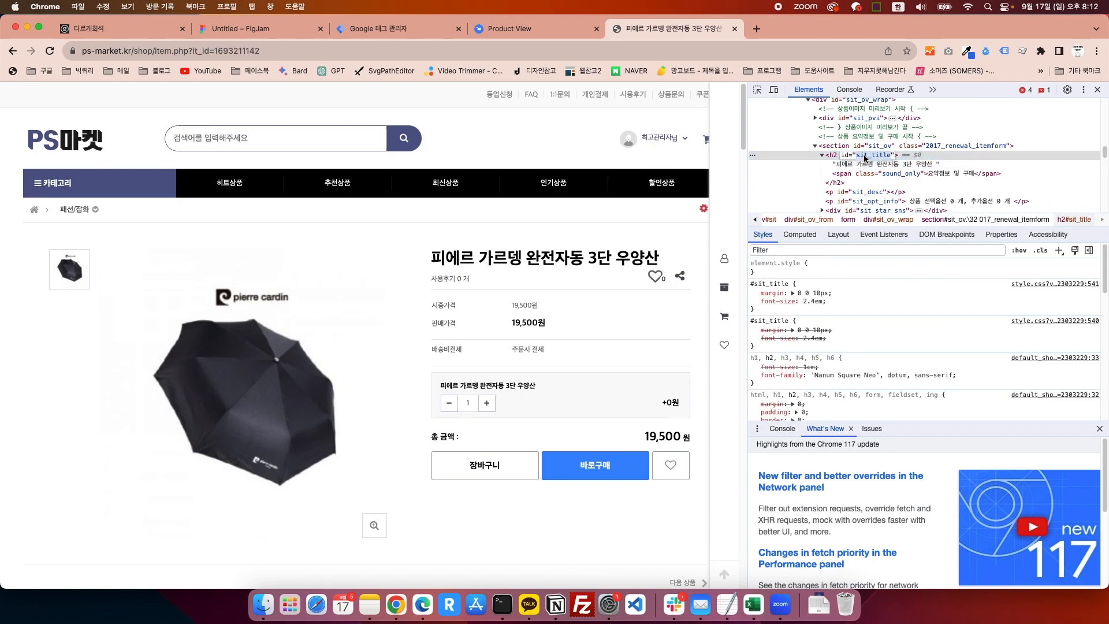
# Step: Go back to the item_name code and highlight the document.getElementById('sit_title') call and the returned textContent
pyautogui.click(393, 28)
pyautogui.click(580, 289)
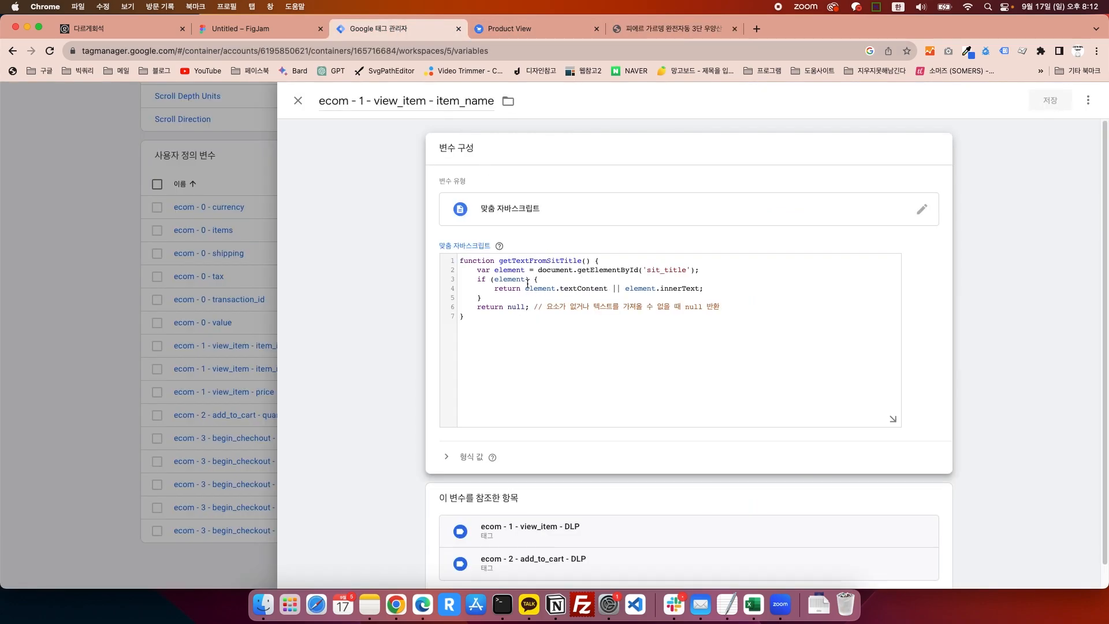
pyautogui.moveTo(540, 271); pyautogui.dragTo(699, 271)
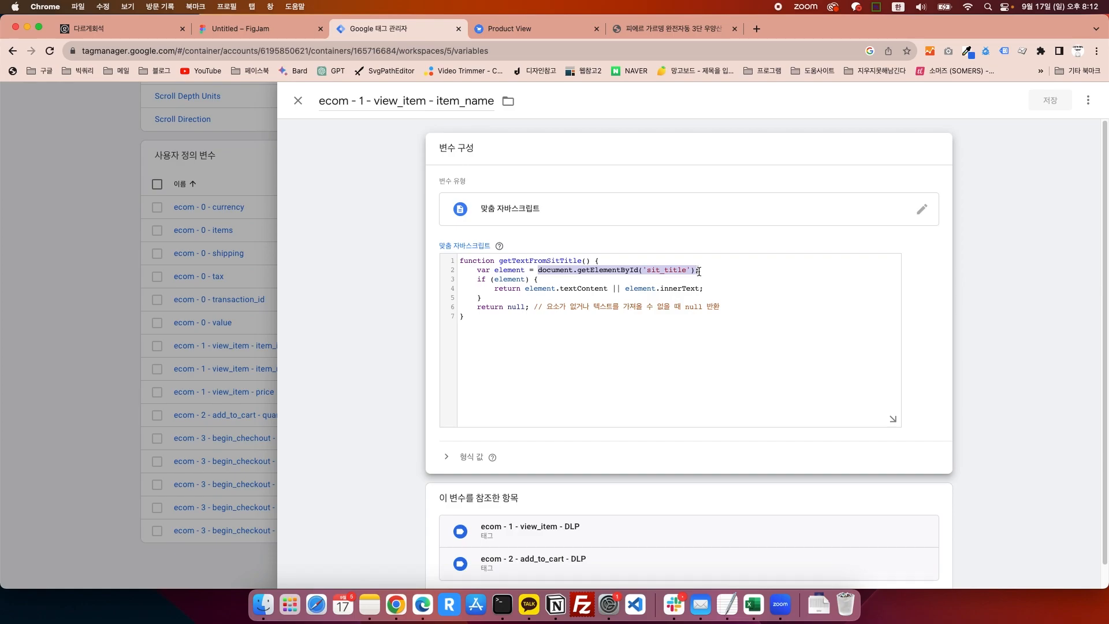
pyautogui.moveTo(526, 271); pyautogui.dragTo(607, 286)
pyautogui.click(495, 271)
pyautogui.click(543, 288)
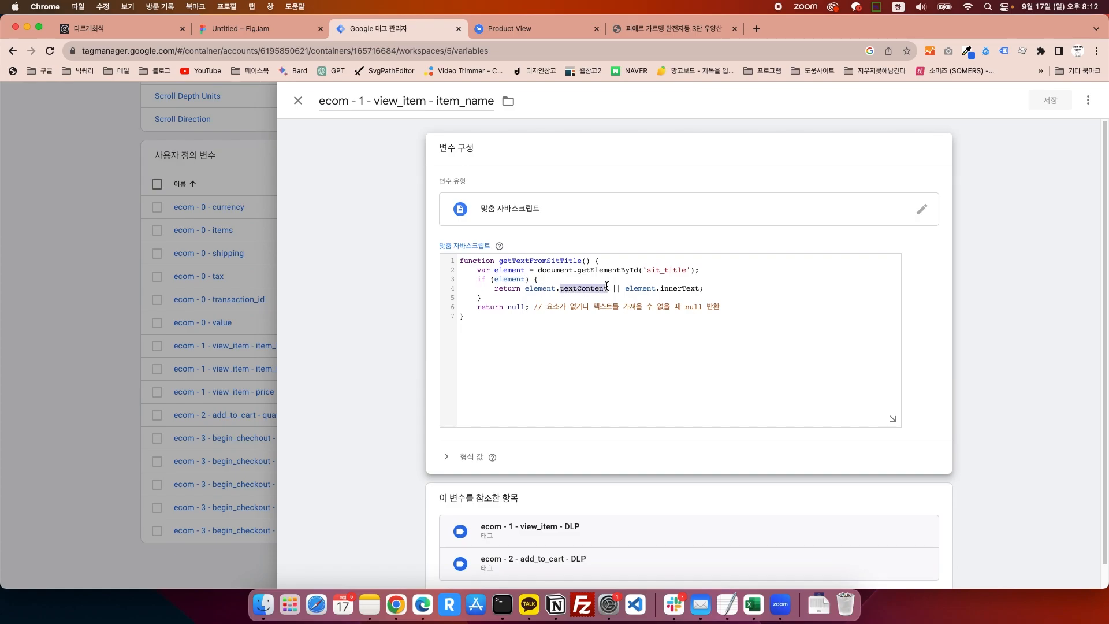
# Step: Compare the umbrella page's title with the item_name variable, highlighting the product name on the page
pyautogui.click(663, 34)
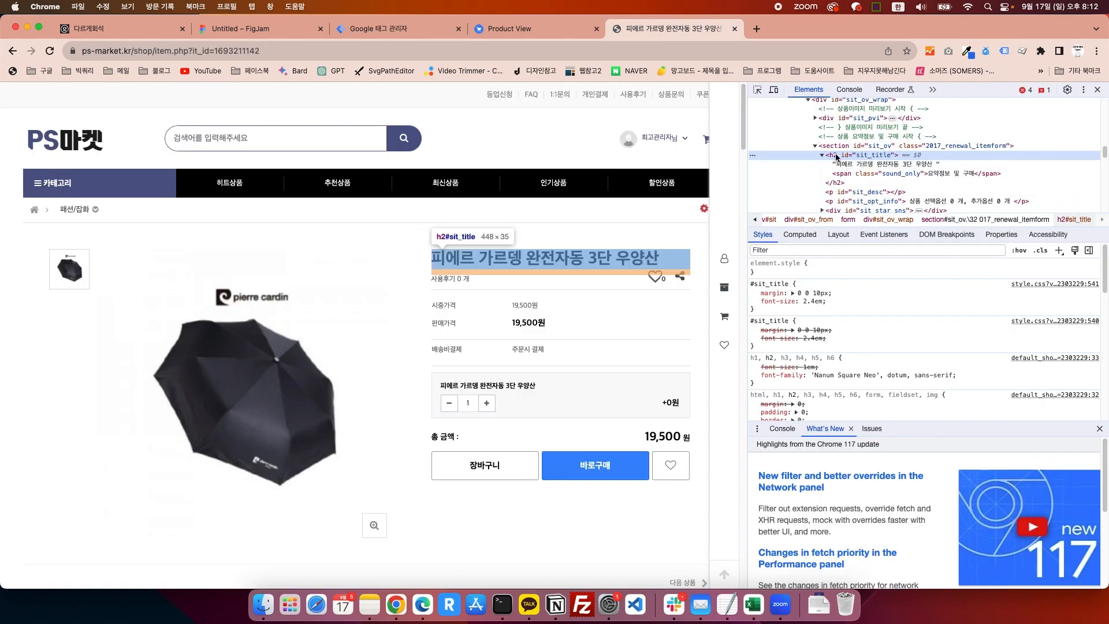
pyautogui.moveTo(658, 258); pyautogui.dragTo(427, 269)
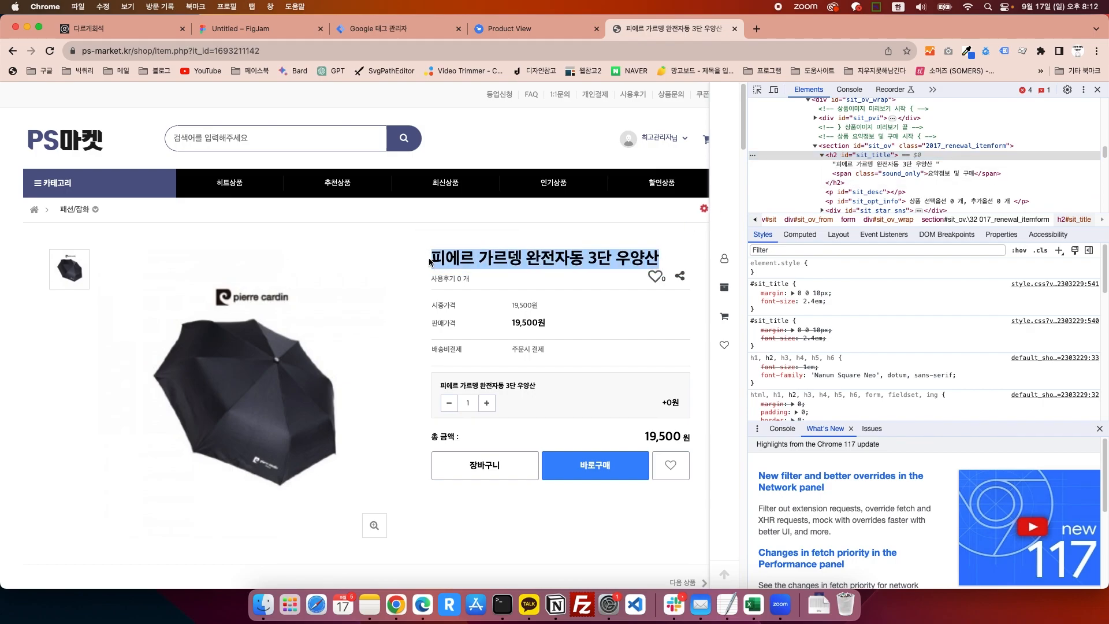
pyautogui.click(391, 36)
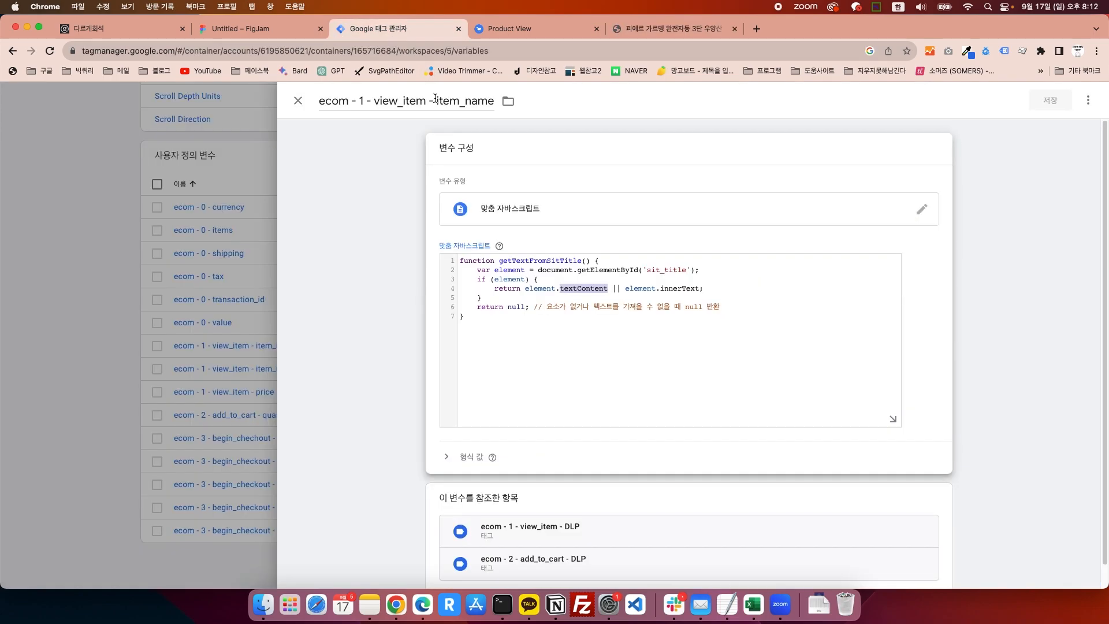
pyautogui.click(664, 28)
pyautogui.click(370, 36)
pyautogui.click(649, 32)
pyautogui.click(437, 263)
pyautogui.moveTo(437, 263); pyautogui.dragTo(636, 260)
# Step: Close the item_name variable and open the ecom - 1 - view_item - price variable
pyautogui.click(398, 29)
pyautogui.click(243, 335)
pyautogui.click(265, 392)
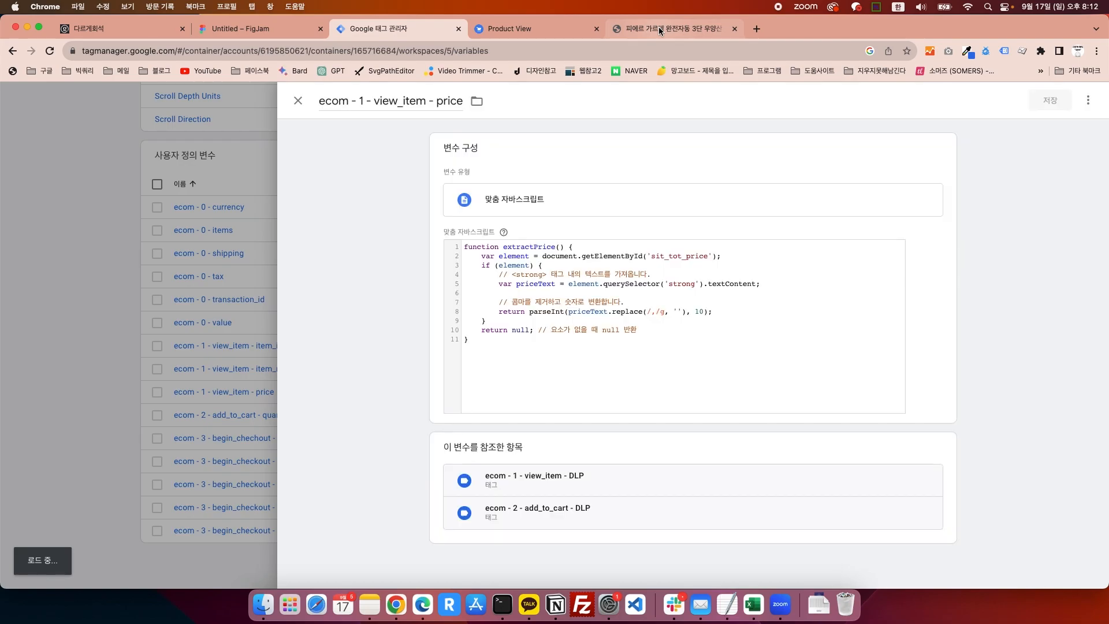
# Step: Highlight the 판매가격 value on the umbrella product page and inspect its element
pyautogui.click(659, 26)
pyautogui.moveTo(512, 325); pyautogui.dragTo(535, 325)
pyautogui.click(553, 331)
pyautogui.click(758, 90)
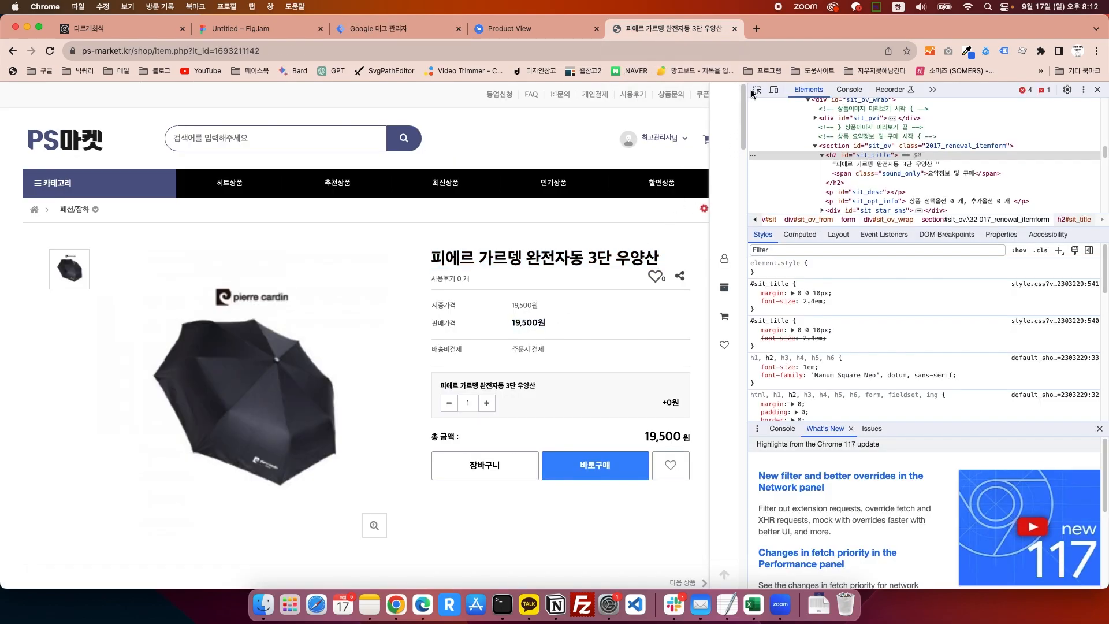
pyautogui.click(542, 323)
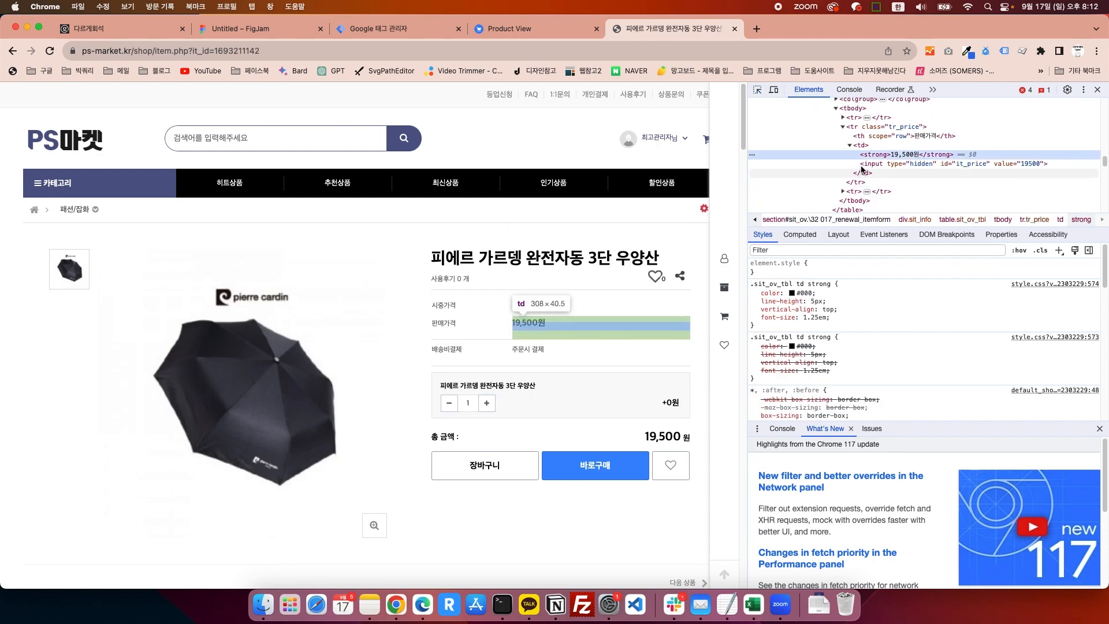
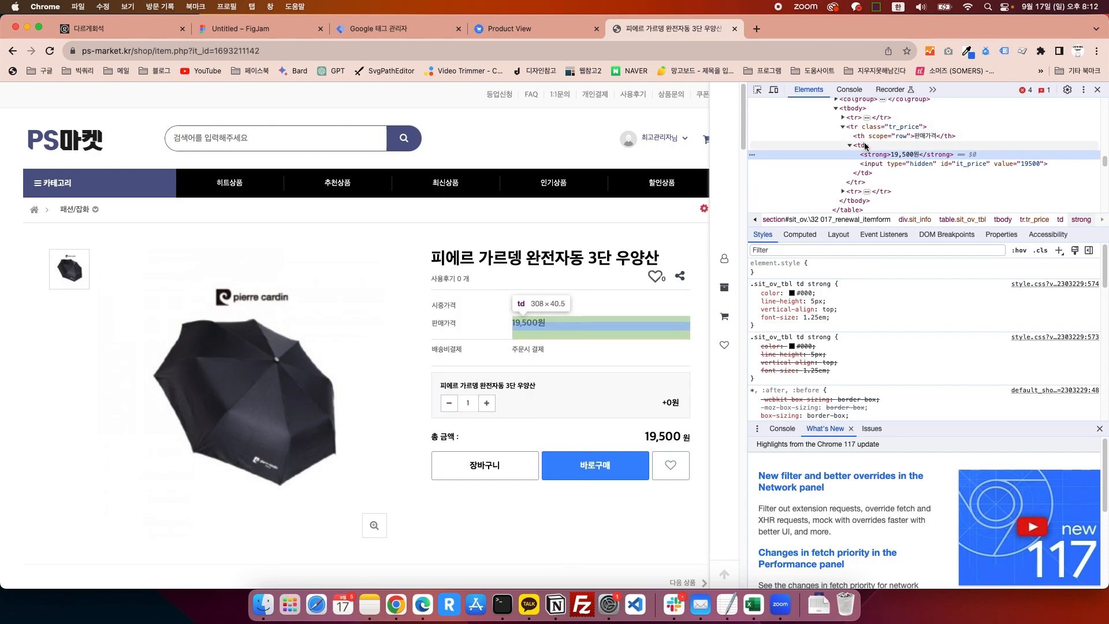
# Step: Highlight the price text inside the strong element in the page source
pyautogui.doubleClick(896, 156)
pyautogui.click(895, 156)
pyautogui.moveTo(891, 156); pyautogui.dragTo(919, 157)
pyautogui.click(902, 157)
pyautogui.click(900, 156)
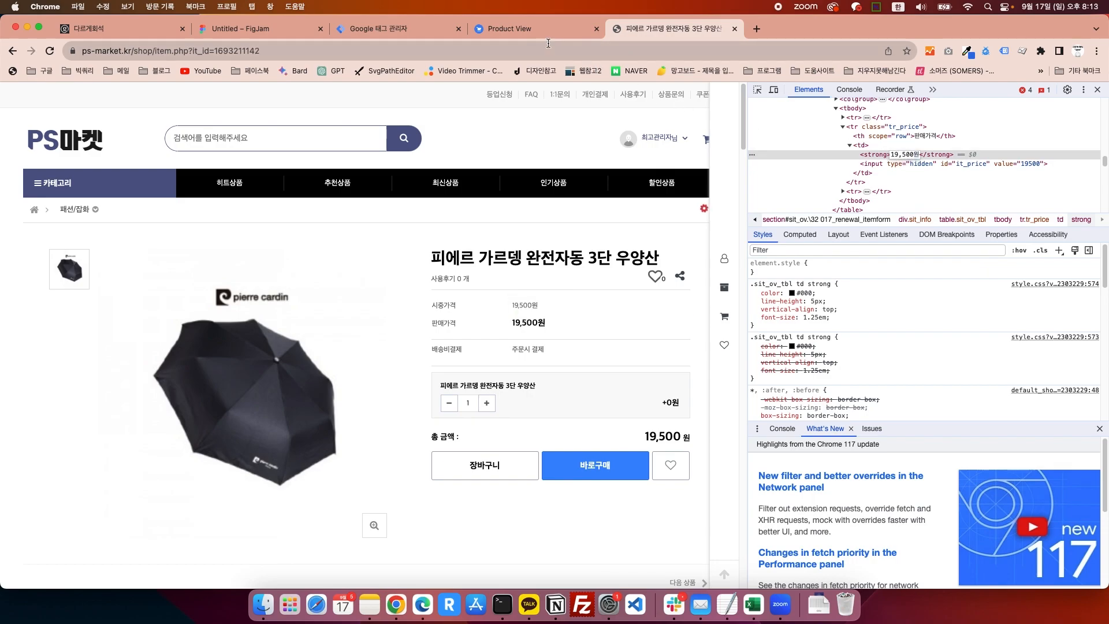
# Step: Open the price variable's configuration for editing and highlight the getElementById('sit_tot_price') call and the element variable
pyautogui.click(537, 29)
pyautogui.click(407, 32)
pyautogui.click(561, 322)
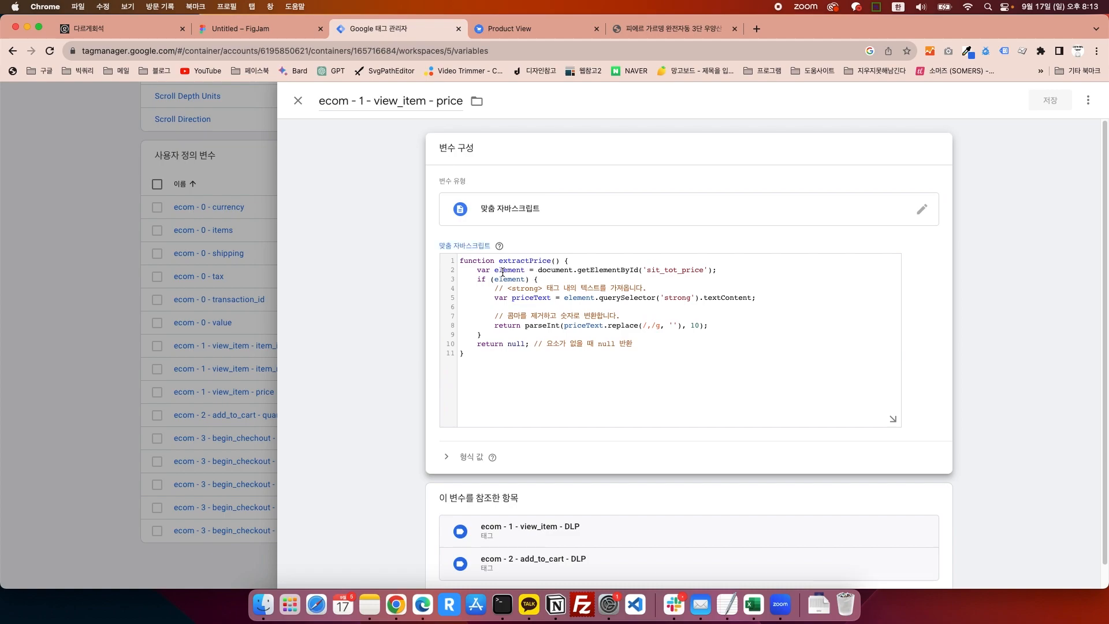
pyautogui.moveTo(540, 270); pyautogui.dragTo(704, 270)
pyautogui.doubleClick(518, 270)
pyautogui.doubleClick(518, 279)
# Step: Highlight the strong tag comment, querySelector('strong'), textContent and priceText in the price code
pyautogui.click(524, 289)
pyautogui.doubleClick(516, 288)
pyautogui.moveTo(549, 289)
pyautogui.mouseDown()
pyautogui.moveTo(683, 300)
pyautogui.moveTo(561, 297)
pyautogui.mouseUp()
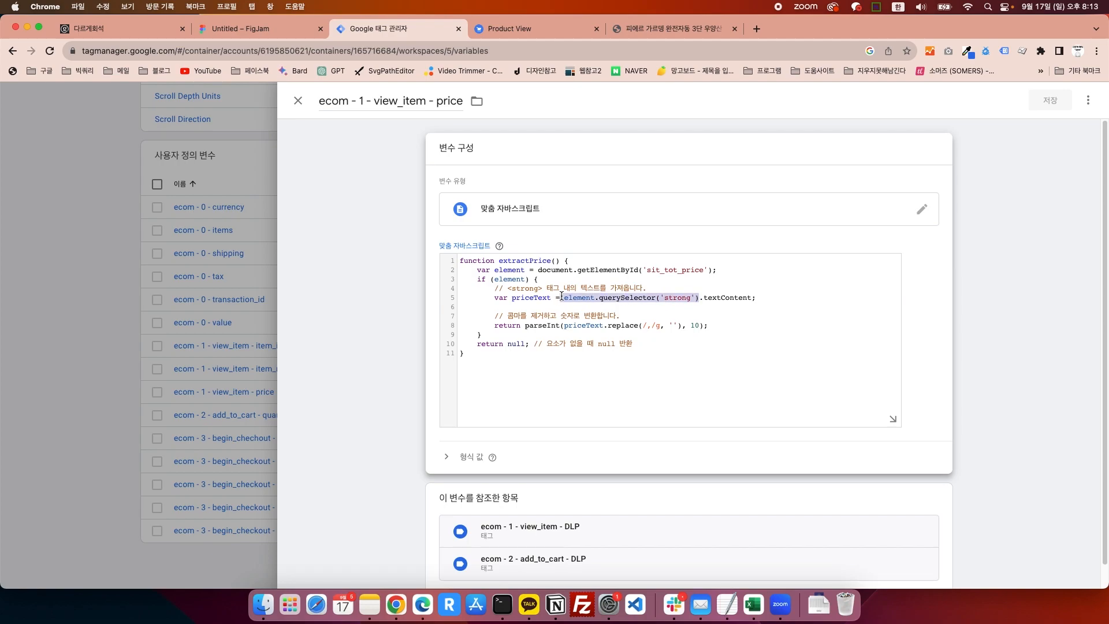
pyautogui.doubleClick(710, 299)
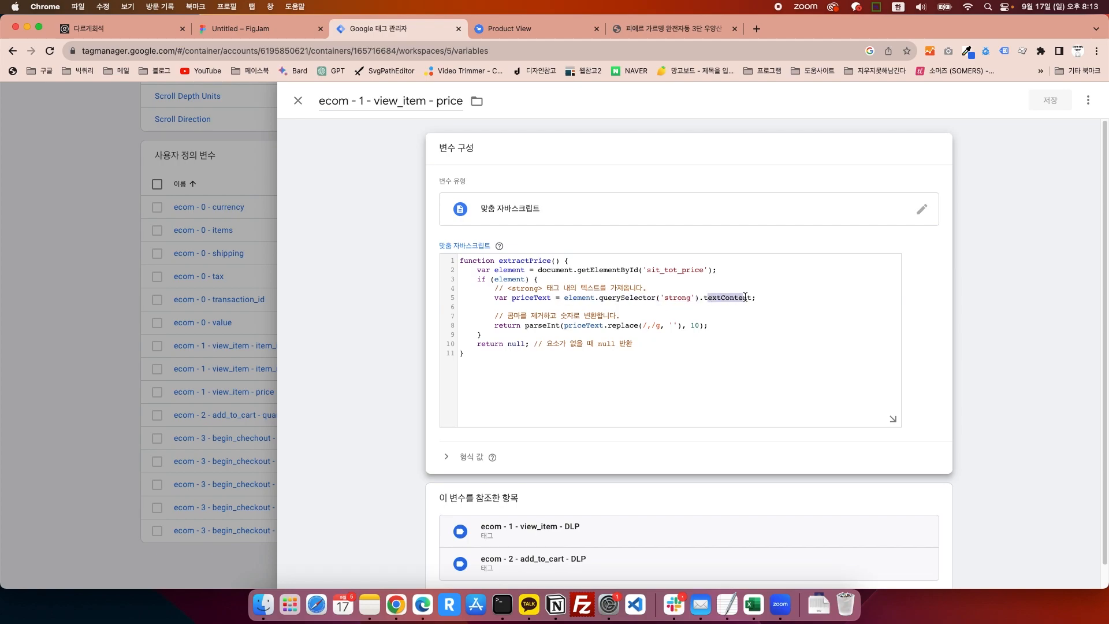
pyautogui.doubleClick(537, 298)
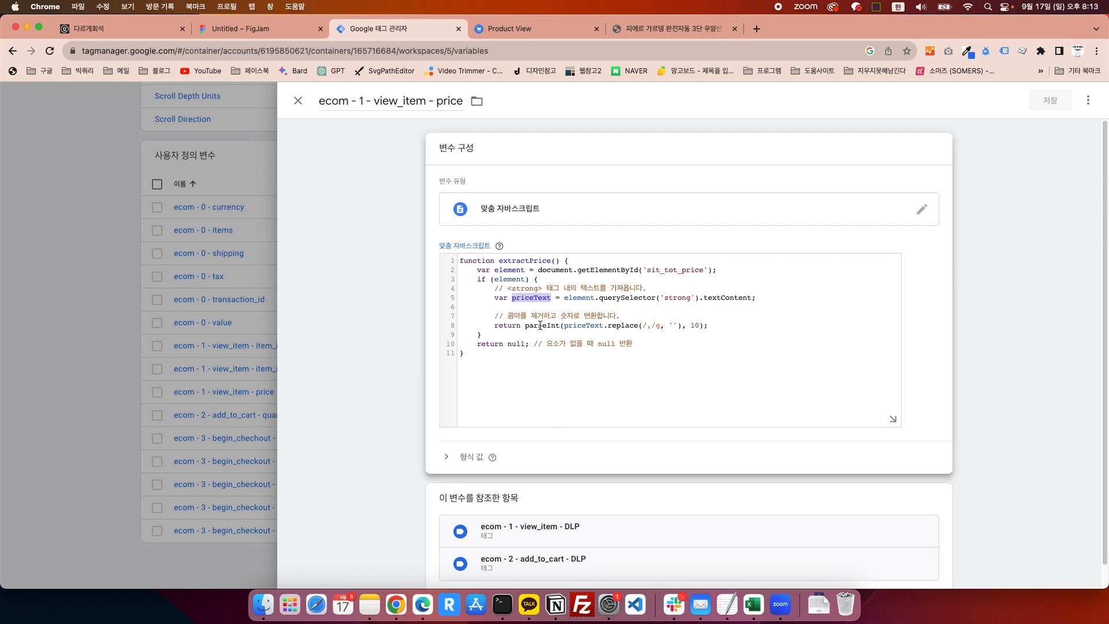
# Step: Highlight the comma replacement, the whole extractPrice function and the null return in the price code
pyautogui.moveTo(609, 325); pyautogui.dragTo(692, 326)
pyautogui.click(721, 328)
pyautogui.moveTo(552, 359); pyautogui.dragTo(427, 261)
pyautogui.click(550, 312)
pyautogui.click(557, 326)
pyautogui.doubleClick(508, 345)
pyautogui.click(544, 348)
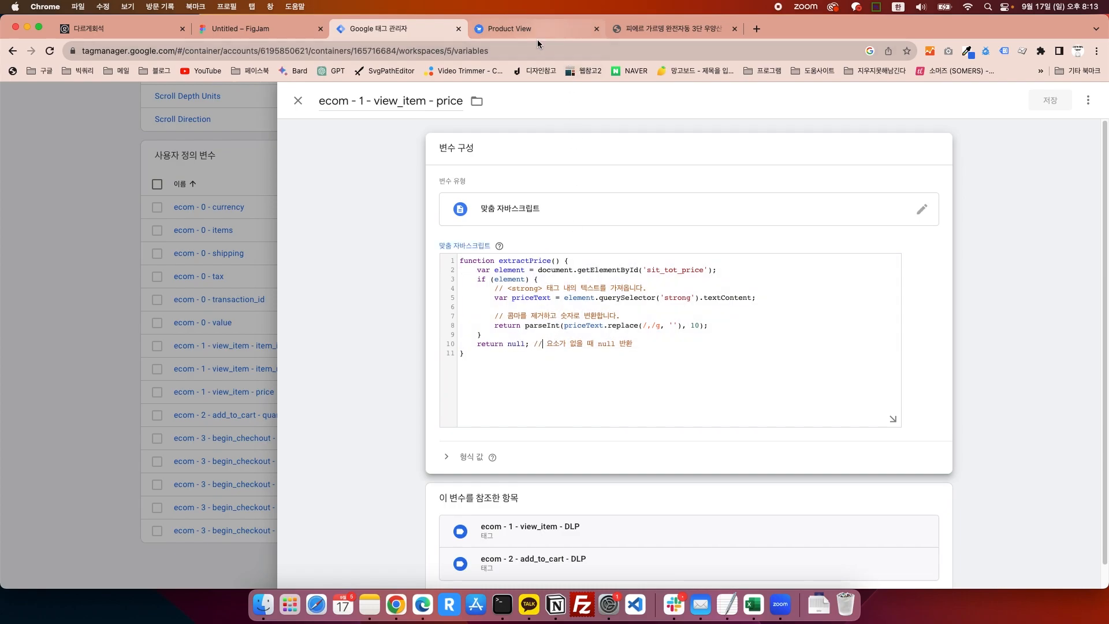
# Step: On the shop's product page, select the URL's item ID and inspect the product title text in the sit_title heading
pyautogui.click(667, 29)
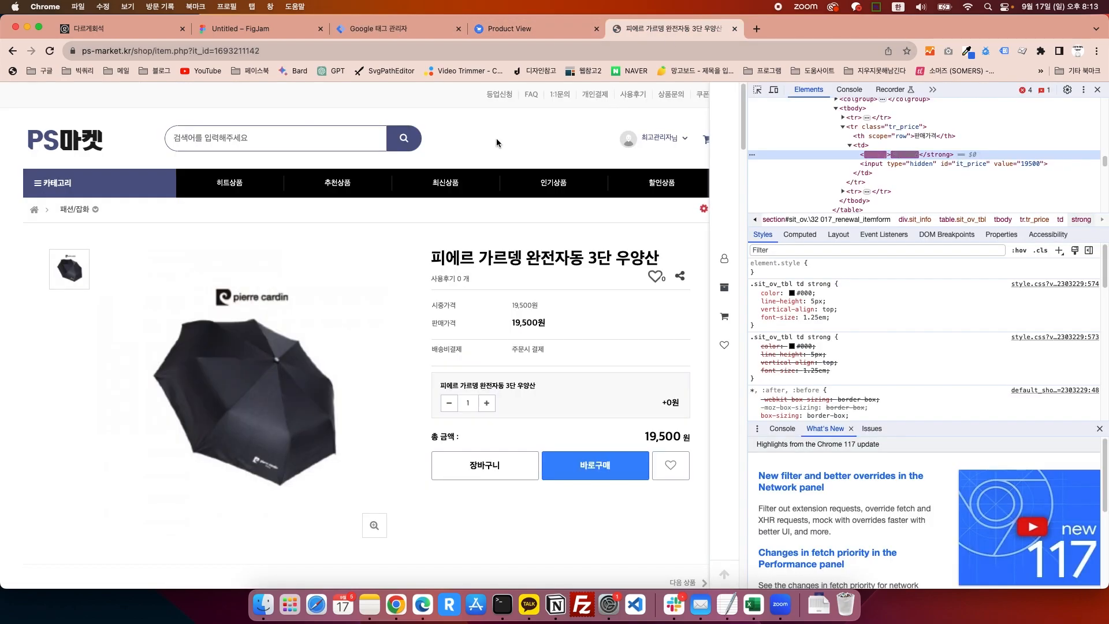
pyautogui.doubleClick(216, 51)
pyautogui.click(755, 94)
pyautogui.click(511, 259)
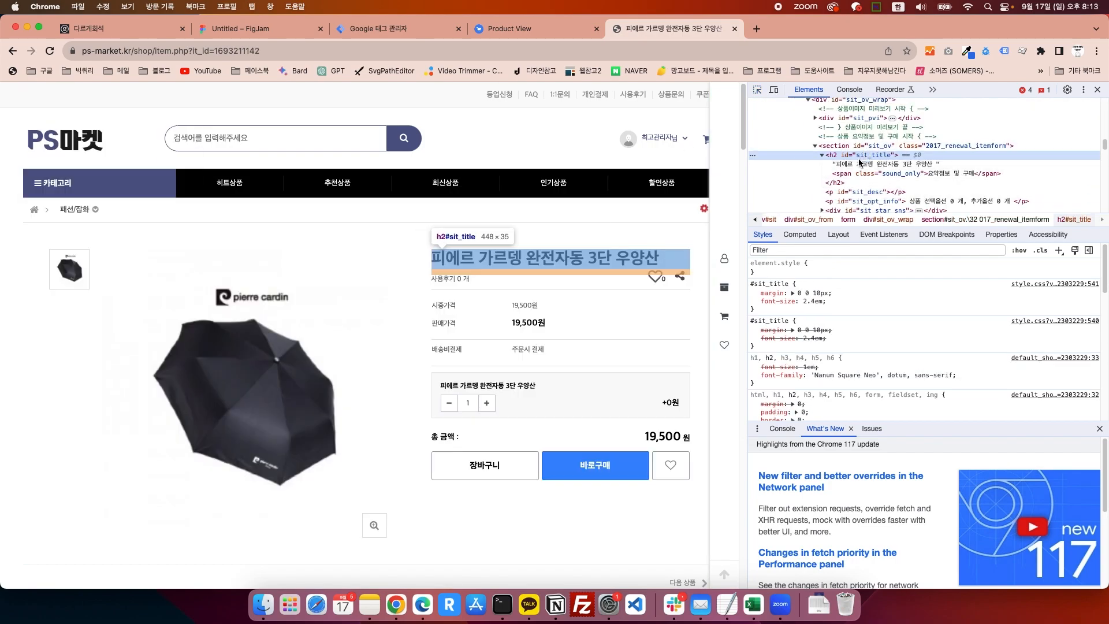
pyautogui.click(861, 163)
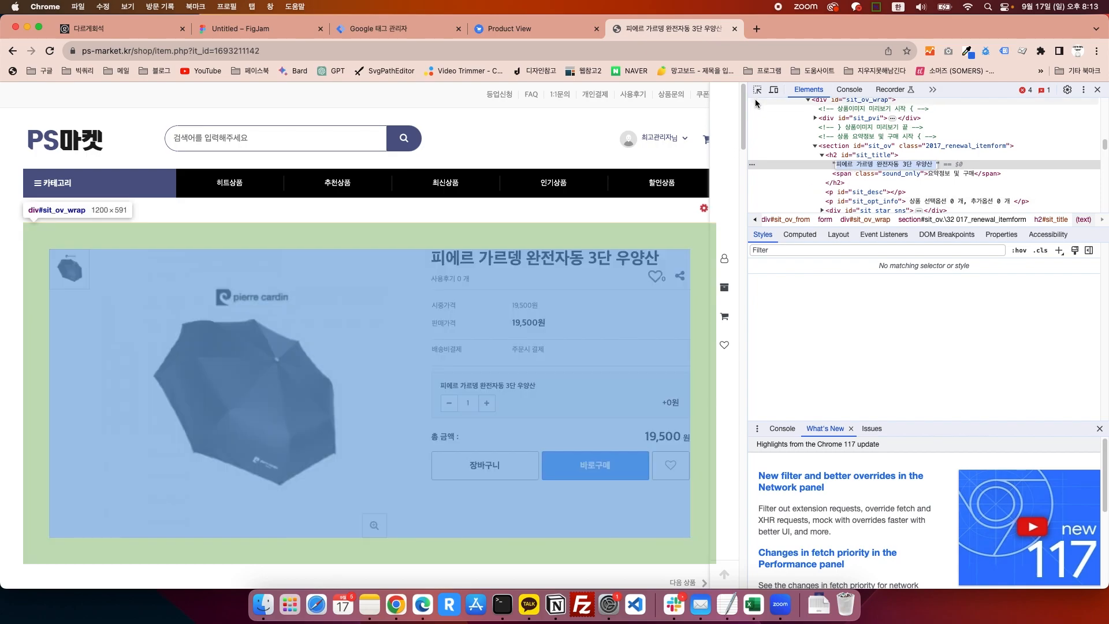
# Step: Inspect the product's total price element, highlight the whole extractPrice function in the price variable and close the variable
pyautogui.click(758, 93)
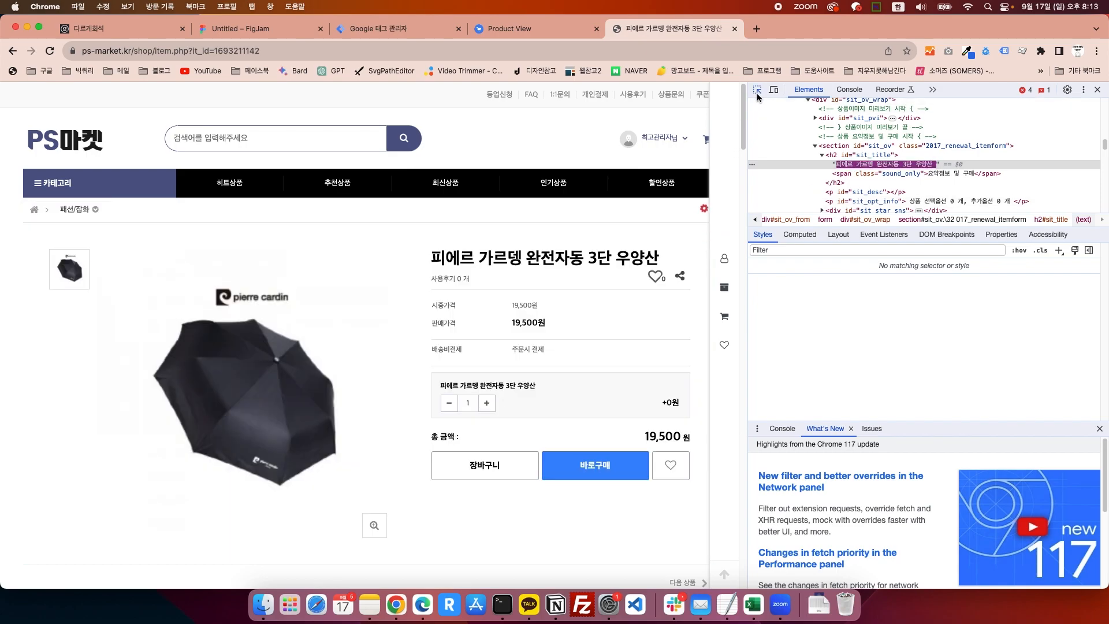
pyautogui.click(670, 438)
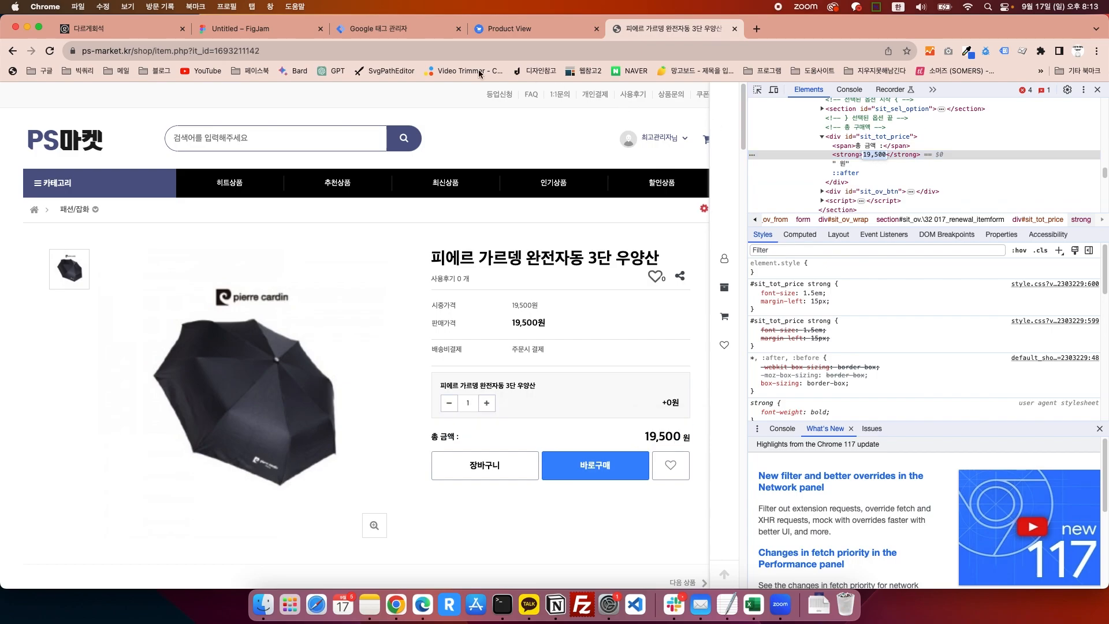
pyautogui.click(381, 28)
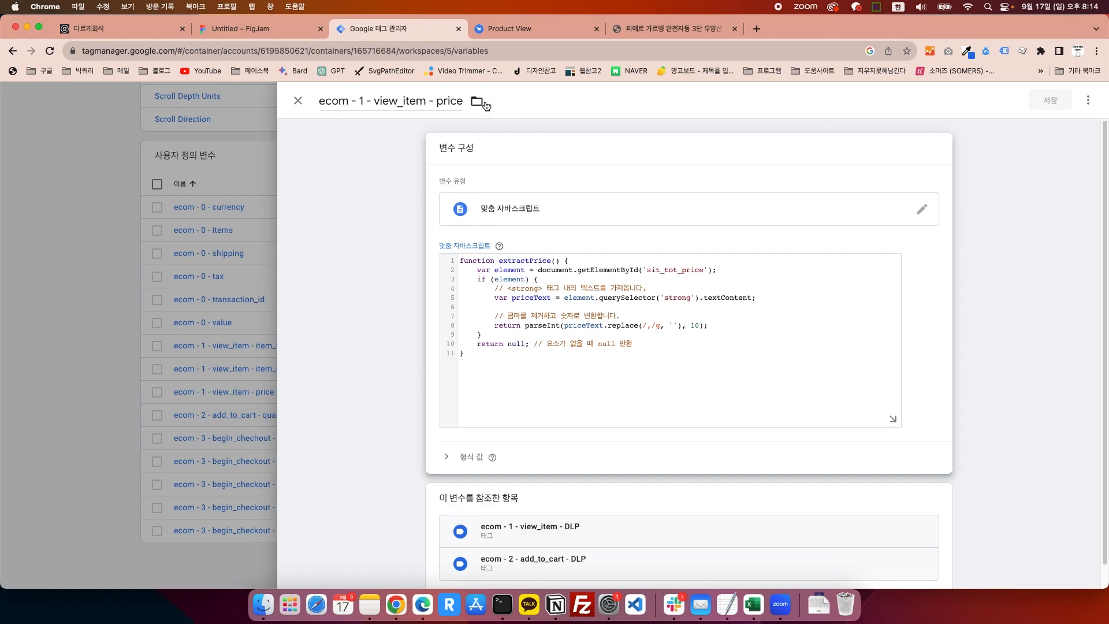
pyautogui.click(668, 26)
pyautogui.click(379, 28)
pyautogui.moveTo(464, 353); pyautogui.dragTo(433, 252)
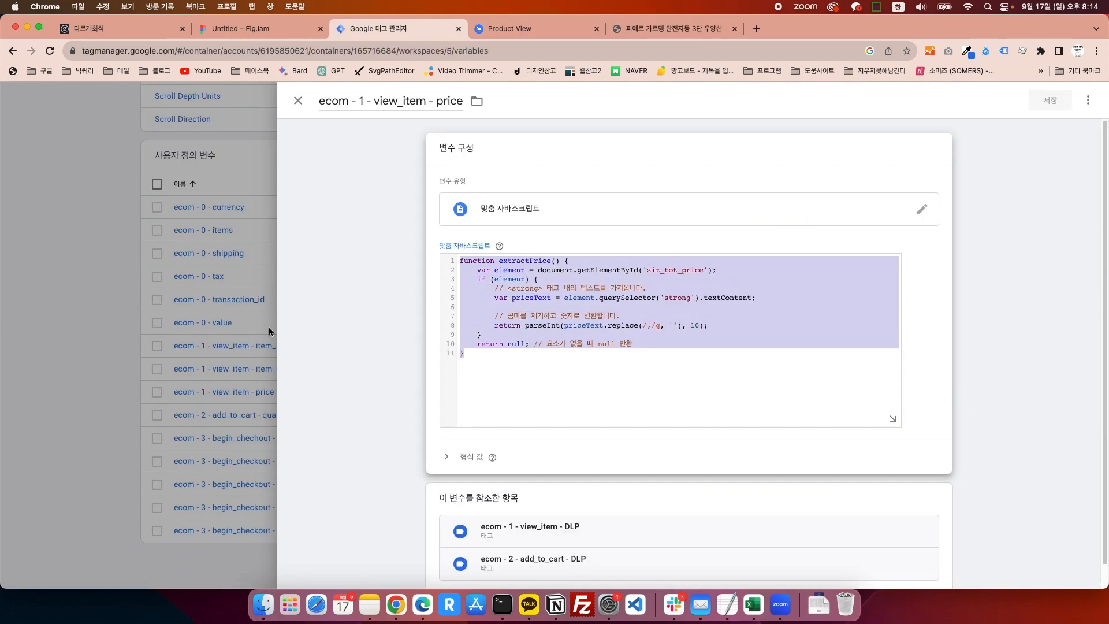
pyautogui.click(217, 344)
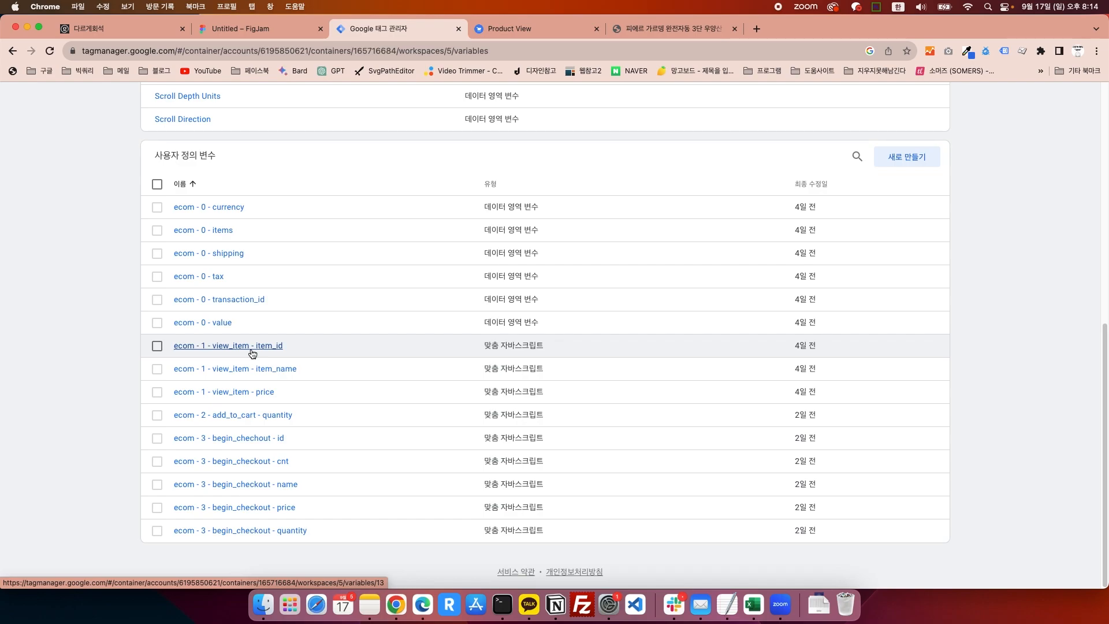
# Step: Open the "ecom - 1 - view_item - DLP" tag and its HTML configuration for editing
pyautogui.scroll(10, 257, 364)
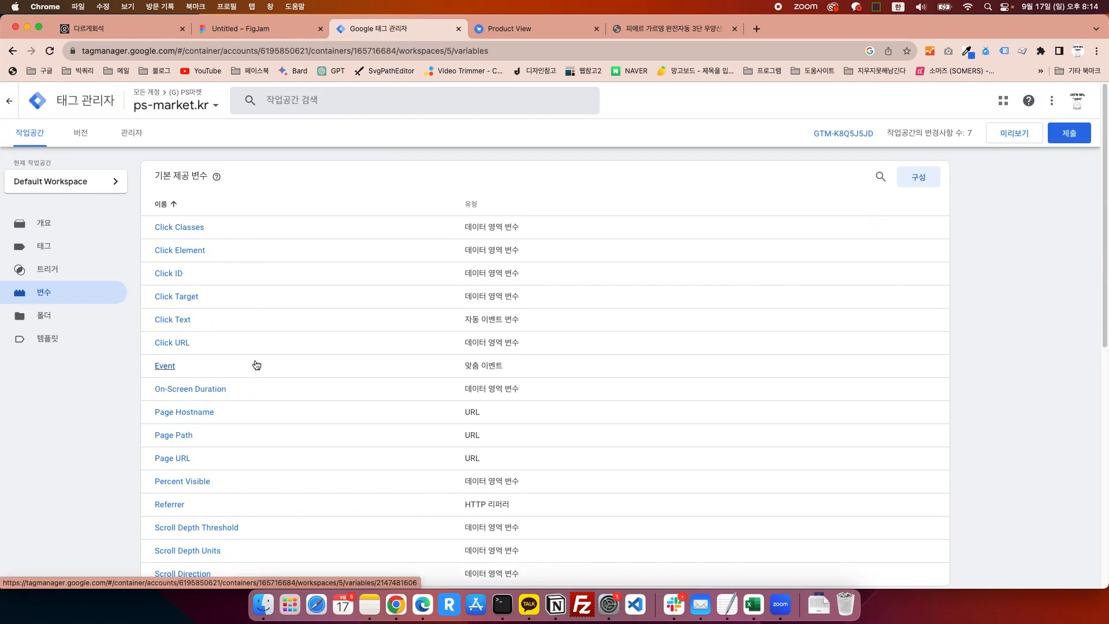
pyautogui.click(90, 254)
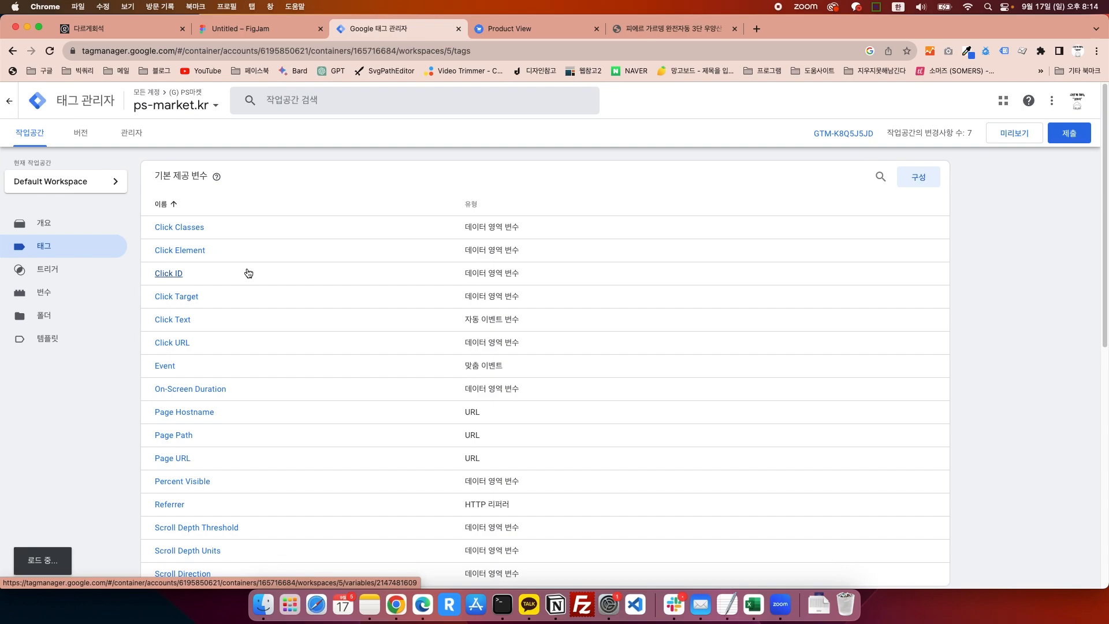
pyautogui.click(94, 250)
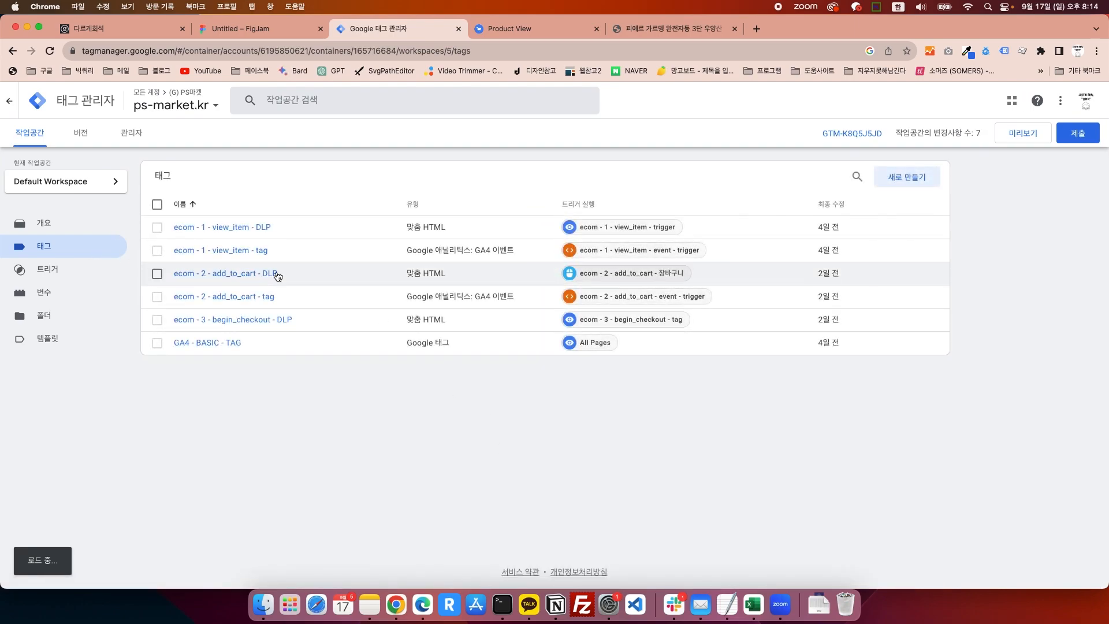
pyautogui.click(261, 229)
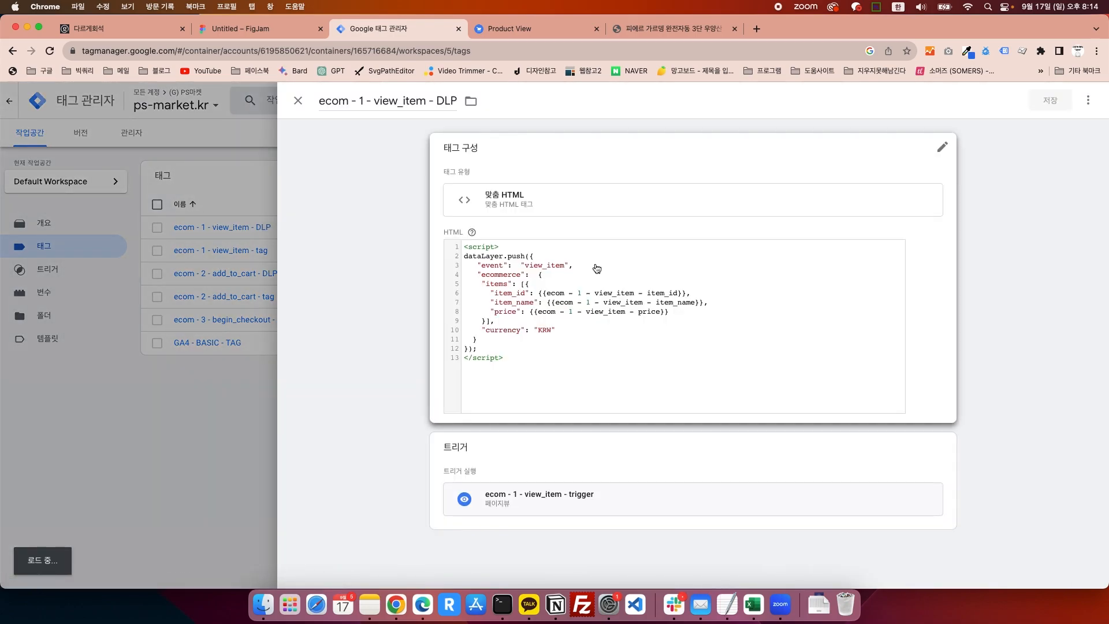
pyautogui.click(596, 268)
# Step: Replace the item_id value in the dataLayer push by picking the "ecom - 1 - view_item - item_id" variable from the suggestions
pyautogui.moveTo(534, 308); pyautogui.dragTo(683, 308)
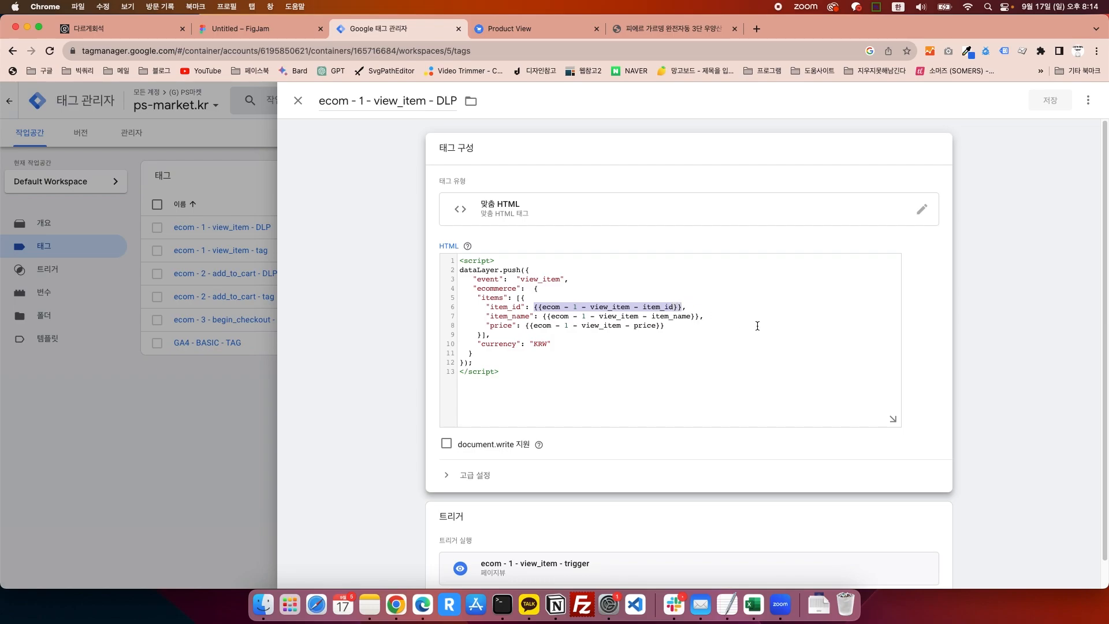
pyautogui.press('BackSpace')
pyautogui.write('{{,')
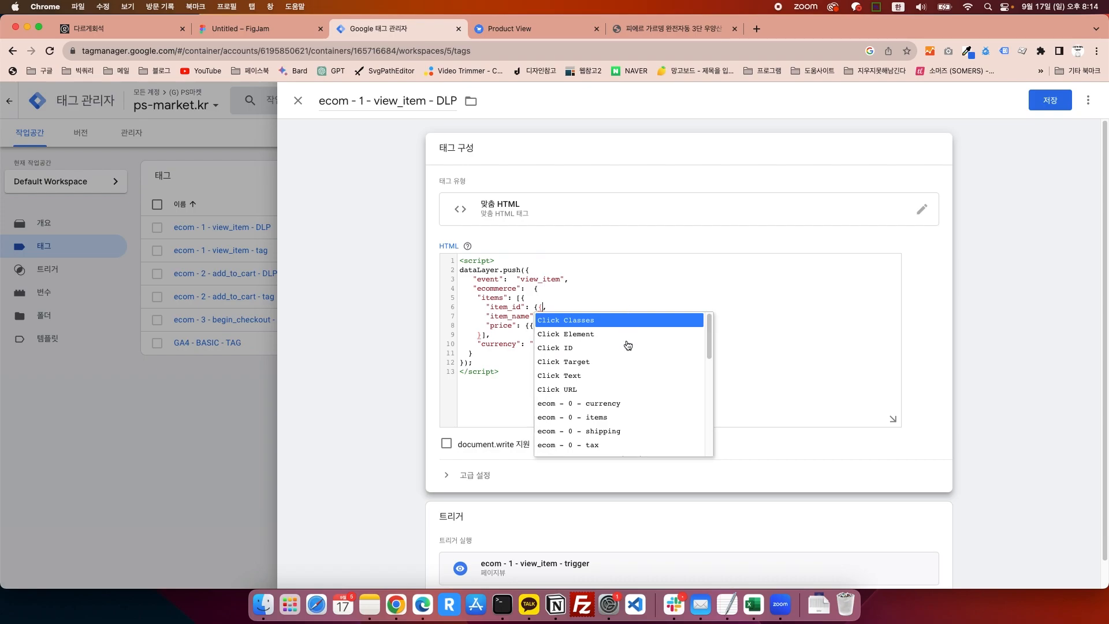
pyautogui.scroll(-1, 630, 375)
pyautogui.scroll(-4, 611, 412)
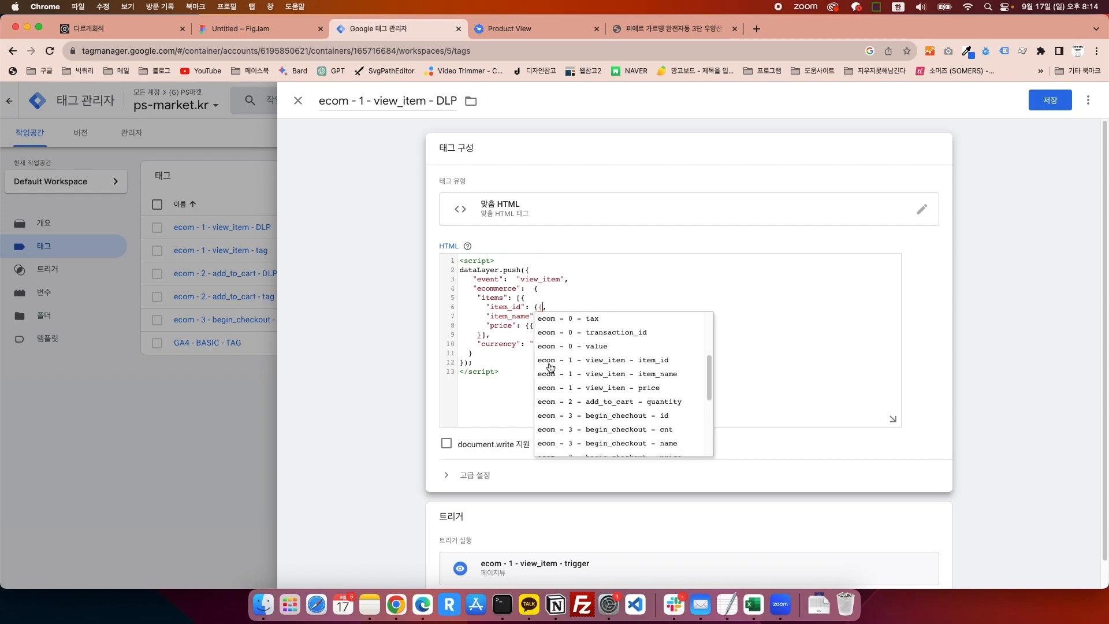
pyautogui.click(662, 362)
# Step: Highlight the item_name and price variable references and the KRW currency value in the dataLayer push
pyautogui.moveTo(539, 316); pyautogui.dragTo(717, 315)
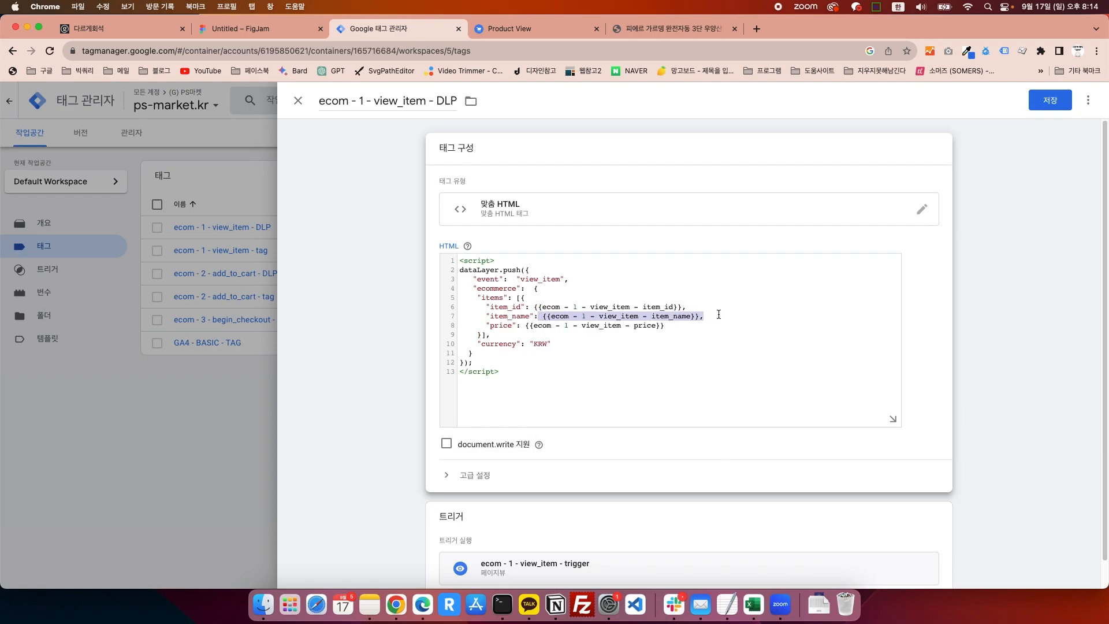
pyautogui.moveTo(525, 328); pyautogui.dragTo(664, 327)
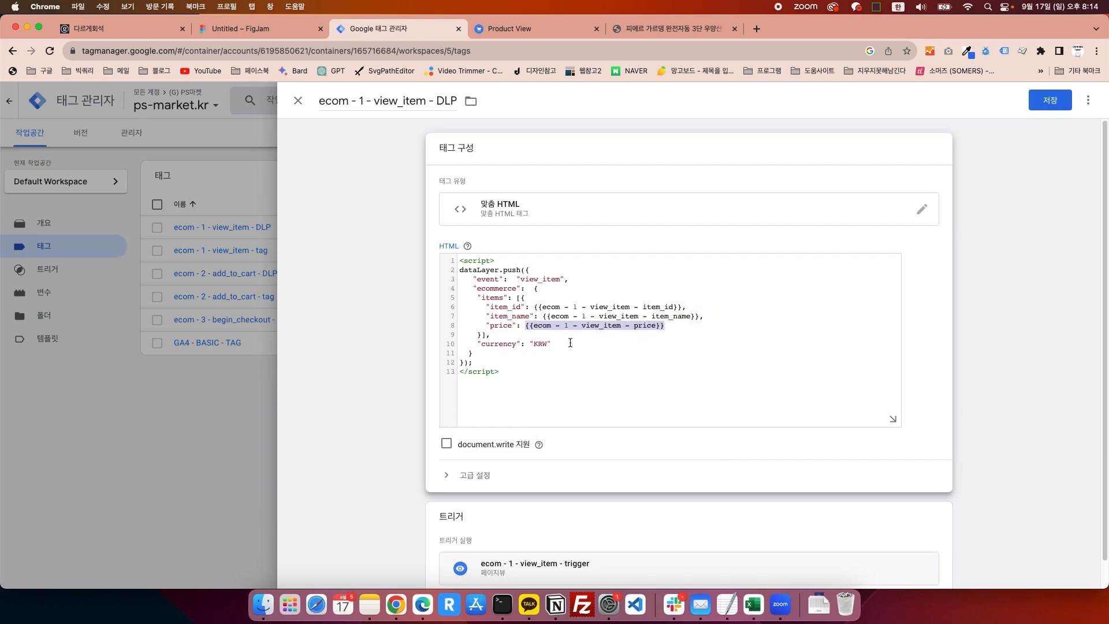
pyautogui.moveTo(477, 346); pyautogui.dragTo(543, 345)
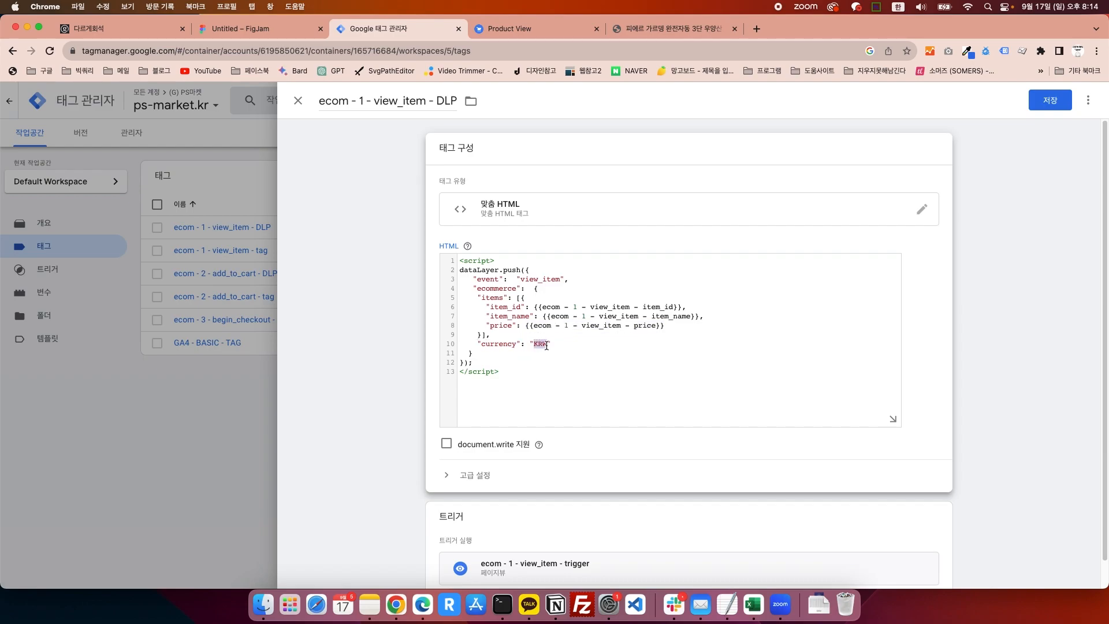
pyautogui.click(546, 345)
pyautogui.moveTo(534, 345); pyautogui.dragTo(538, 347)
pyautogui.click(536, 347)
# Step: Highlight the whole dataLayer script and open the tag's trigger settings for editing
pyautogui.moveTo(529, 372); pyautogui.dragTo(435, 249)
pyautogui.click(540, 269)
pyautogui.click(514, 533)
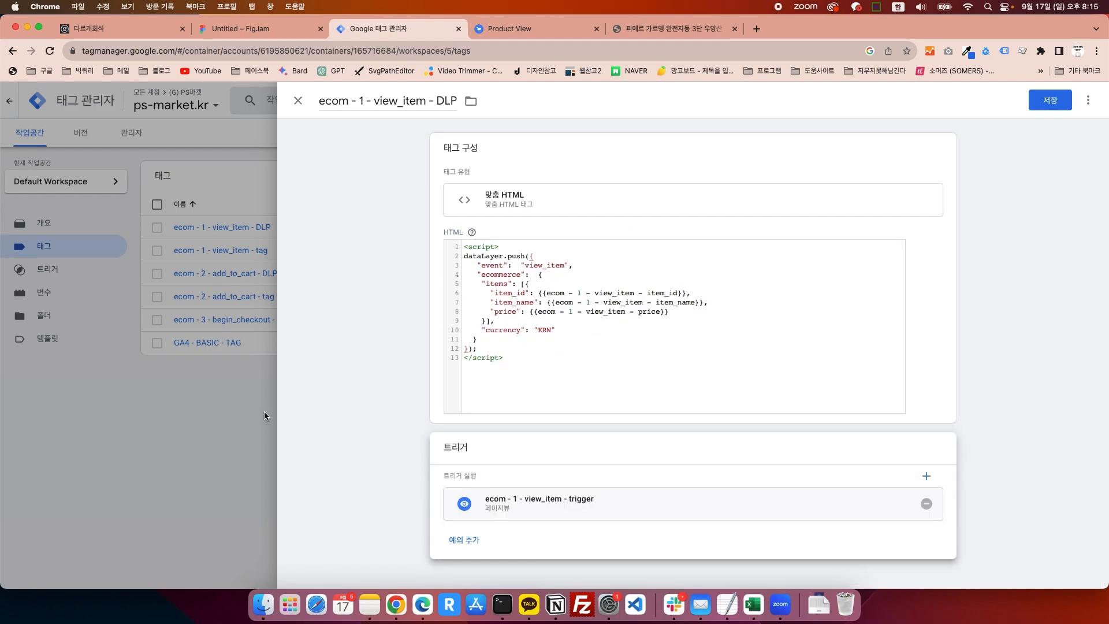
# Step: Highlight the item_id variable reference in the script and close the tag, discarding its unsaved changes
pyautogui.click(531, 288)
pyautogui.moveTo(534, 305); pyautogui.dragTo(682, 306)
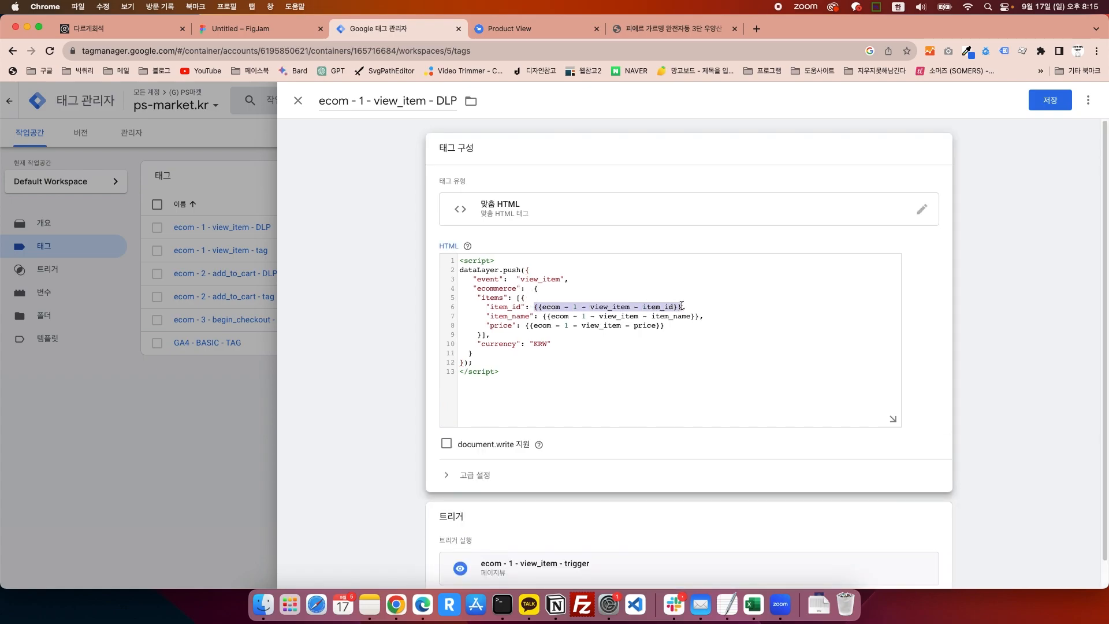
pyautogui.click(565, 316)
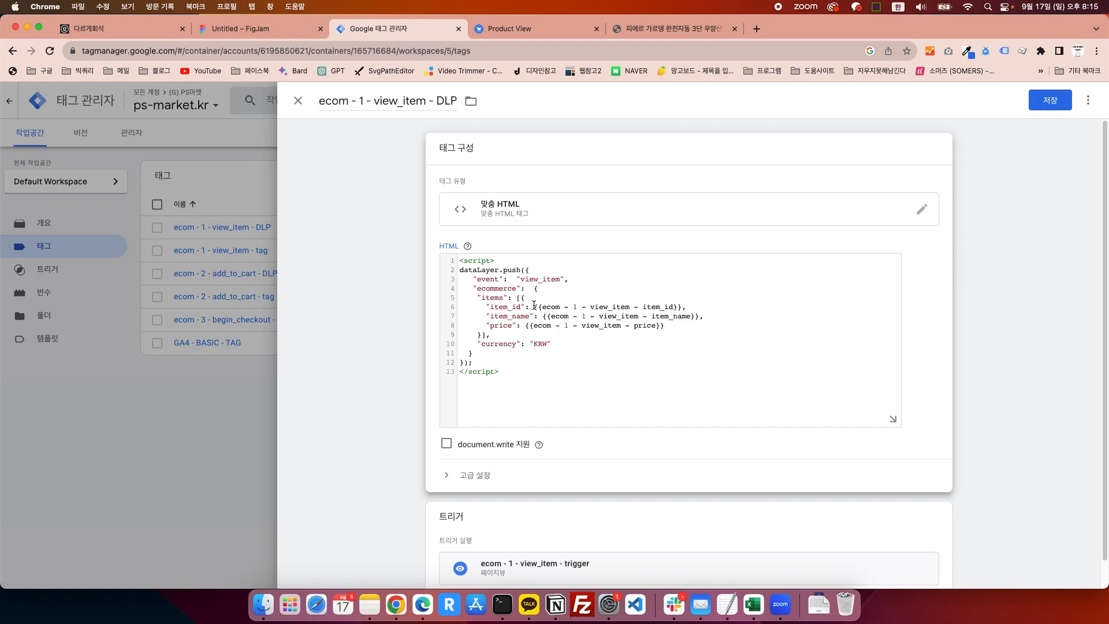
pyautogui.moveTo(535, 306); pyautogui.dragTo(682, 306)
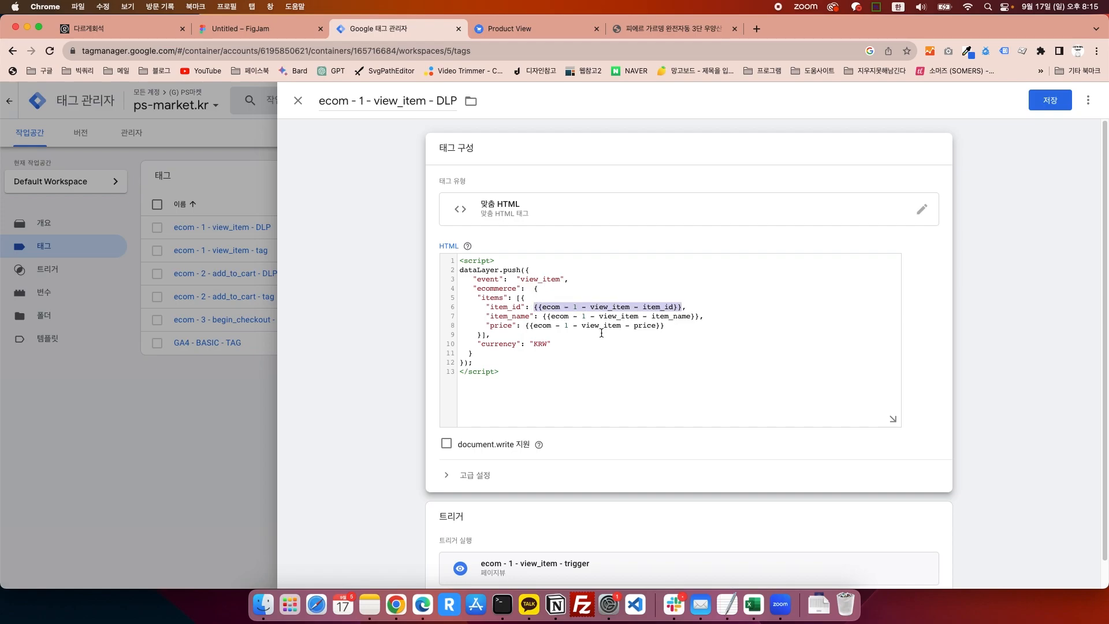
pyautogui.click(514, 314)
pyautogui.click(257, 402)
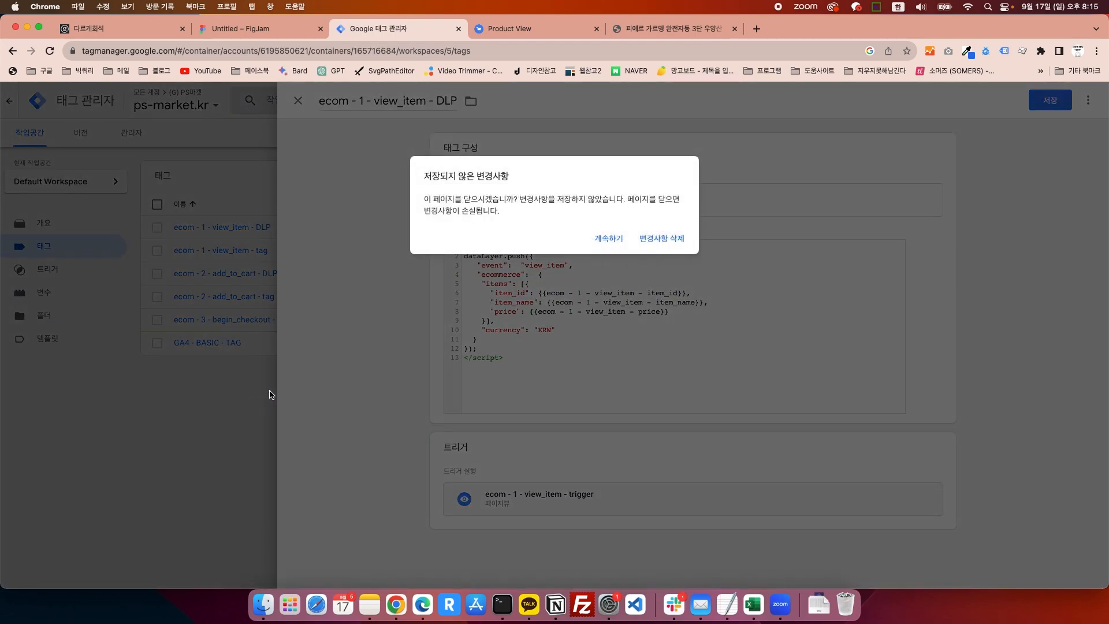
pyautogui.click(656, 240)
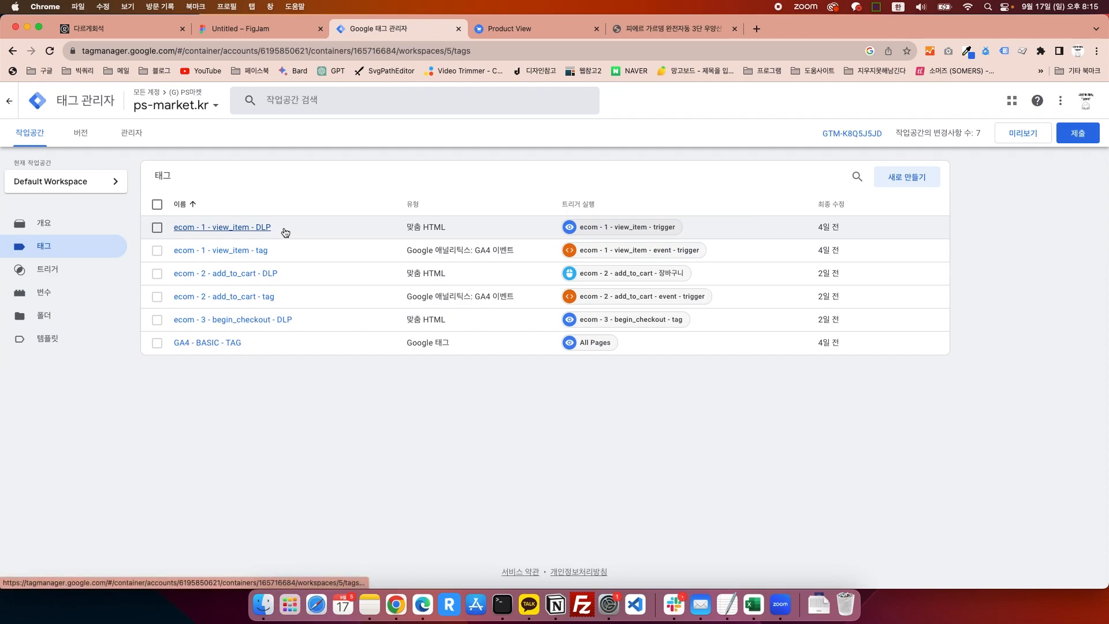
# Step: Review the "ecom - 1 - view_item - DLP" tag once more and open the "ecom - 1 - view_item - tag" tag
pyautogui.click(358, 223)
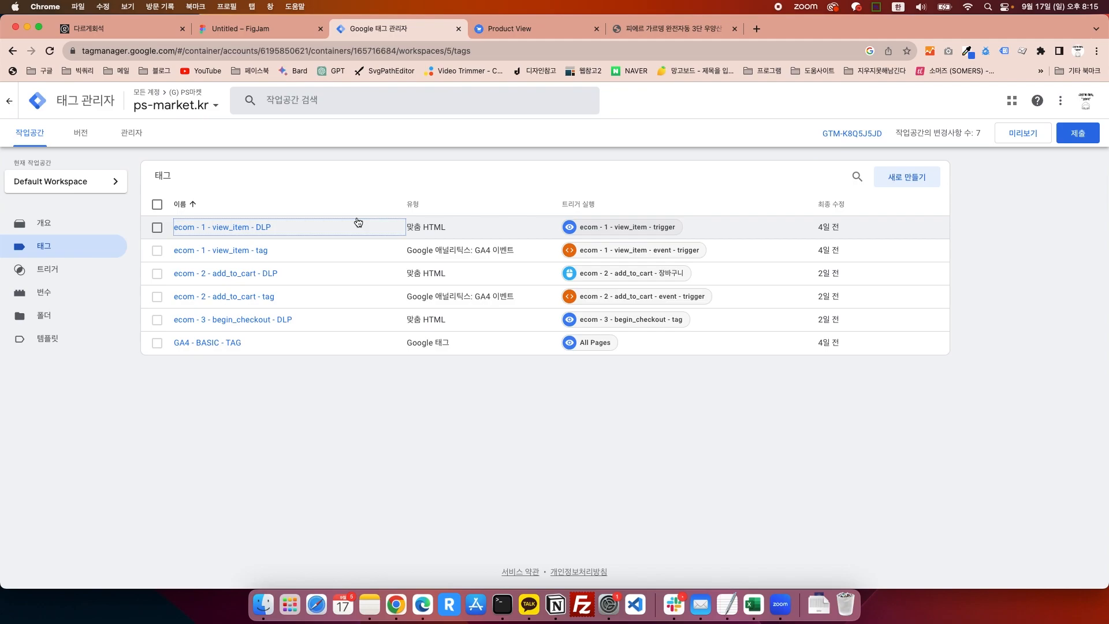
pyautogui.click(256, 252)
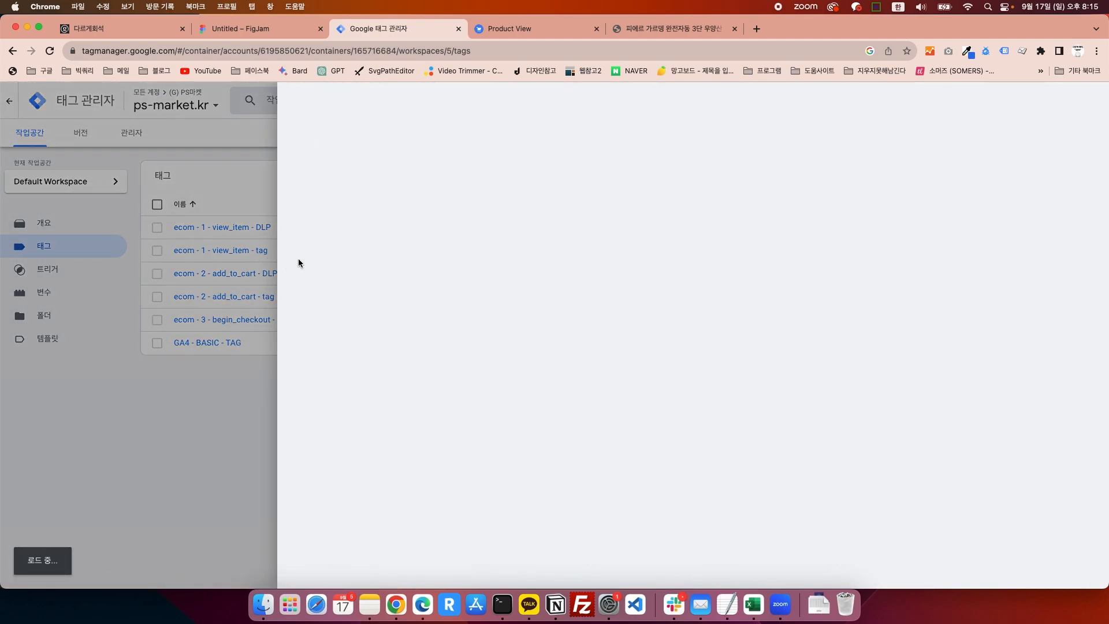
pyautogui.click(252, 237)
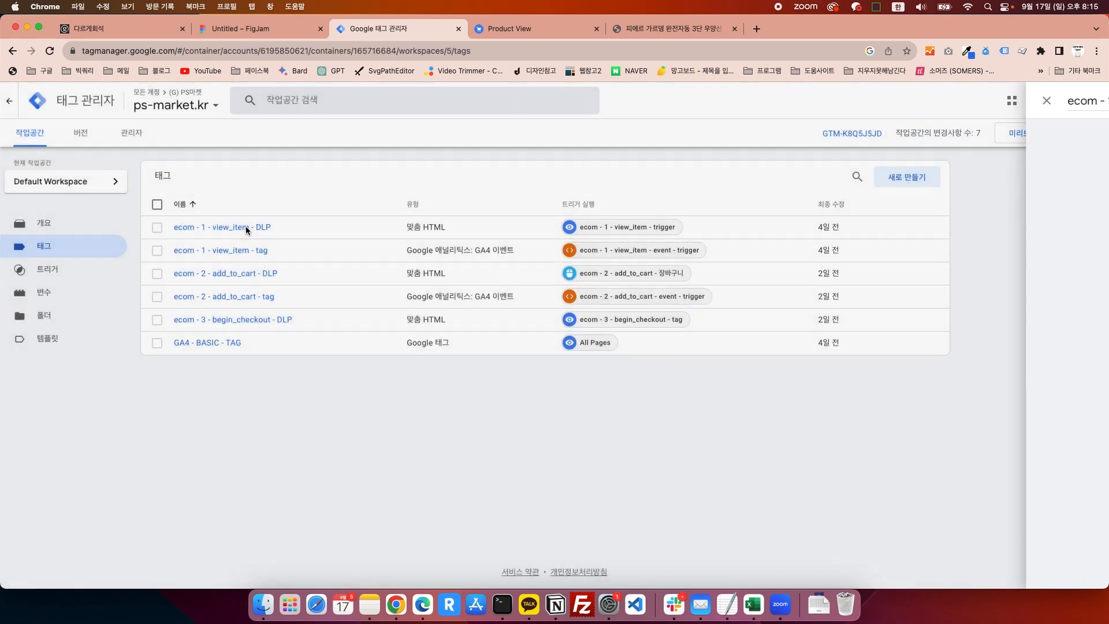
pyautogui.click(247, 228)
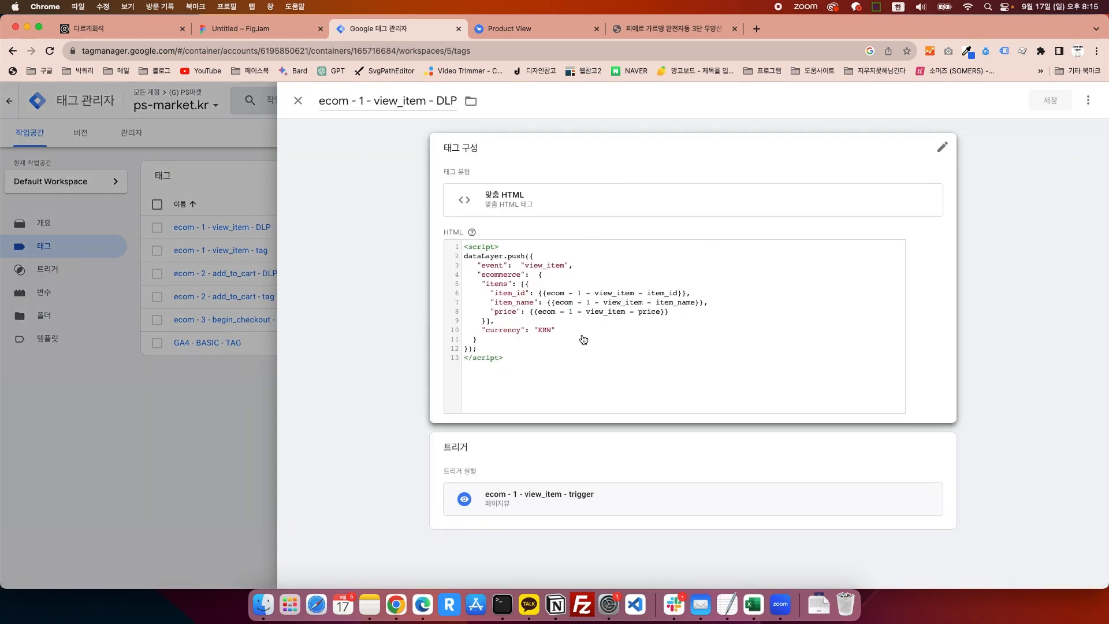
pyautogui.click(234, 349)
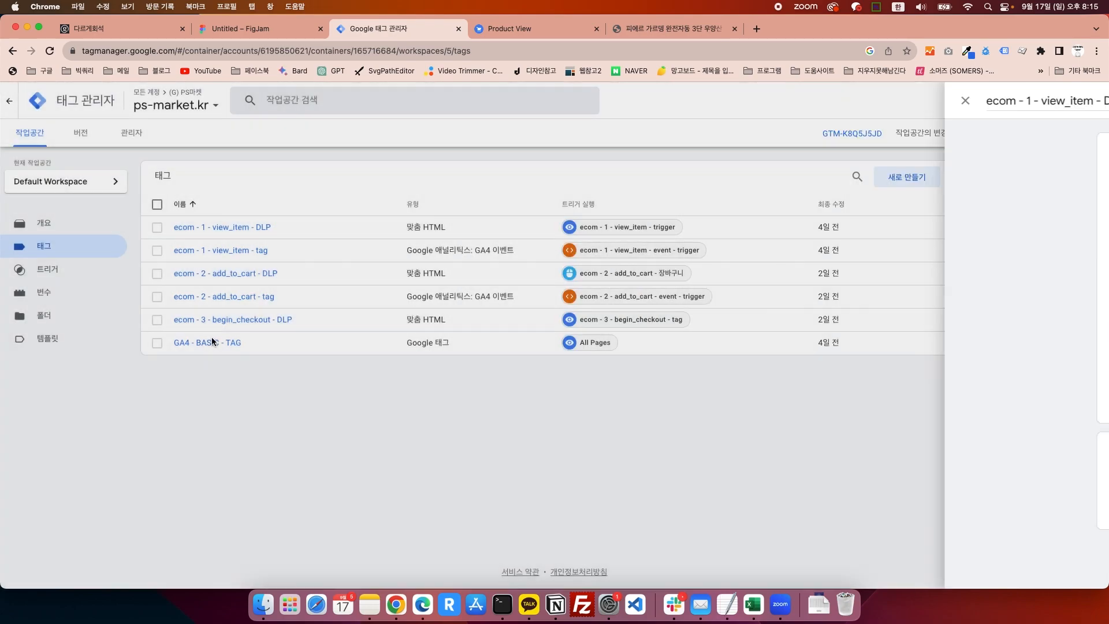
pyautogui.click(243, 251)
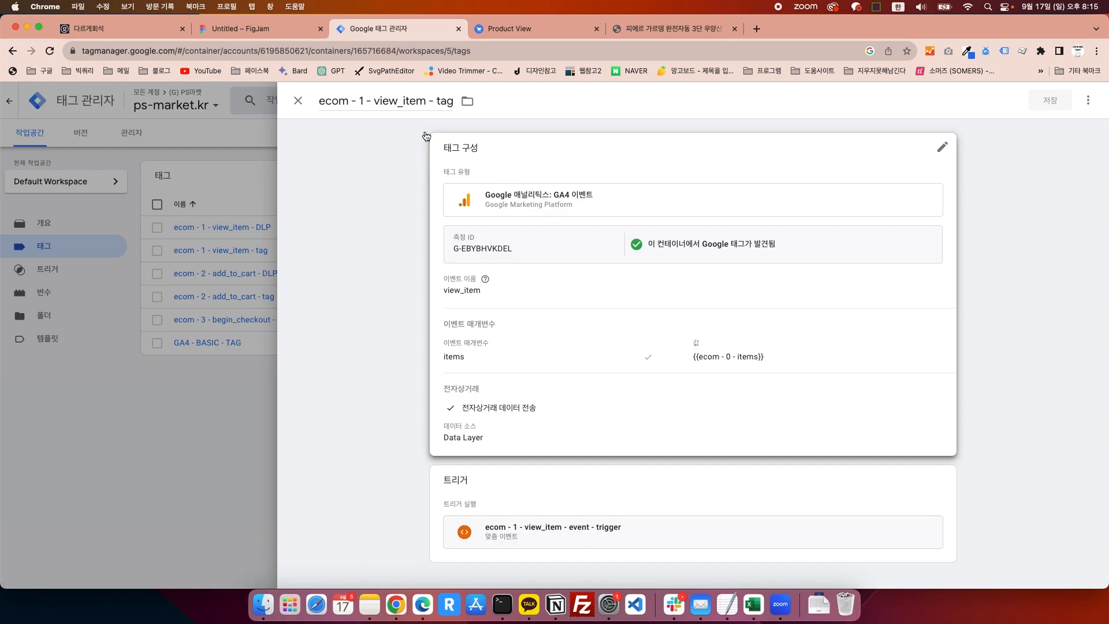
# Step: Highlight "view_item - tag" in the tag's name and open the GA4 event configuration for editing
pyautogui.click(363, 103)
pyautogui.moveTo(375, 101); pyautogui.dragTo(453, 101)
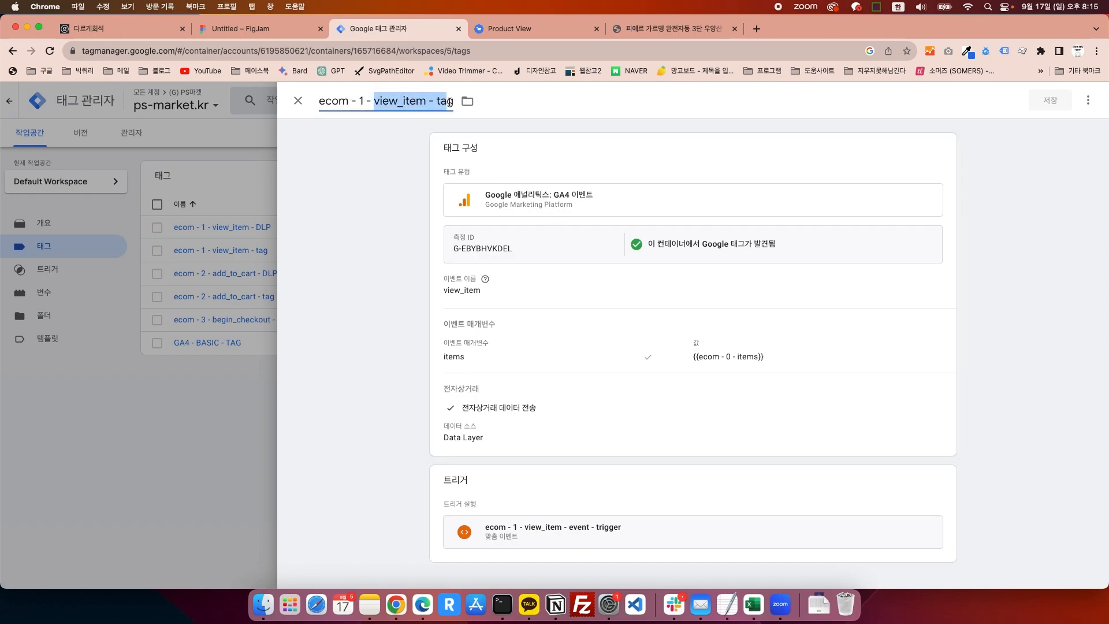
pyautogui.click(525, 162)
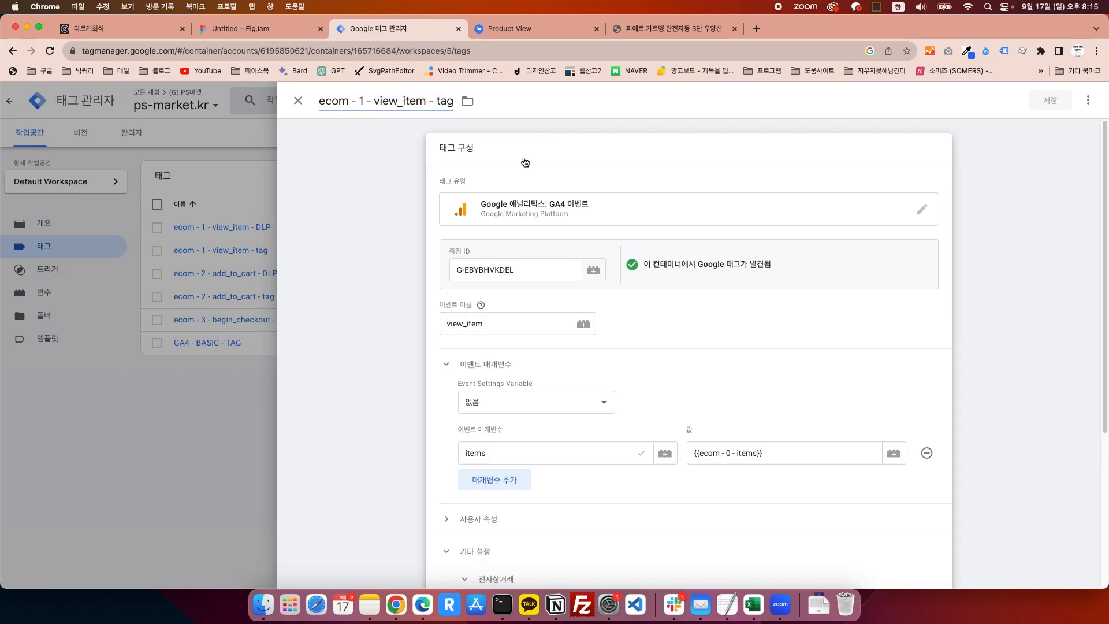
# Step: View the Google Analytics tag types, including GA4 Event, and return to the tag overview without changing the type
pyautogui.click(583, 212)
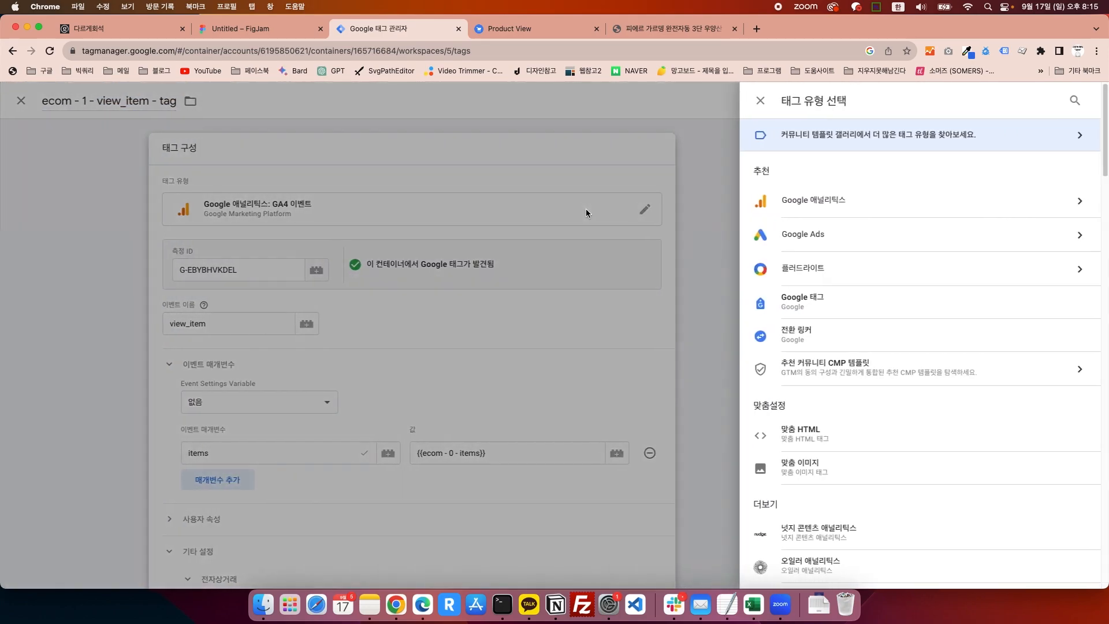
pyautogui.click(835, 212)
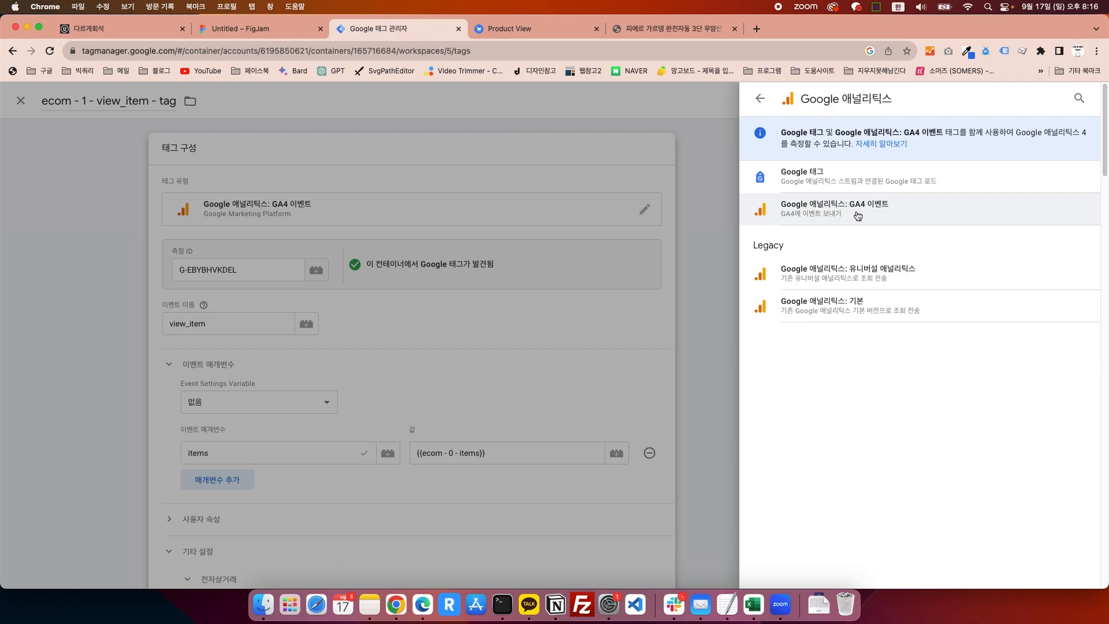
pyautogui.click(707, 201)
pyautogui.click(383, 257)
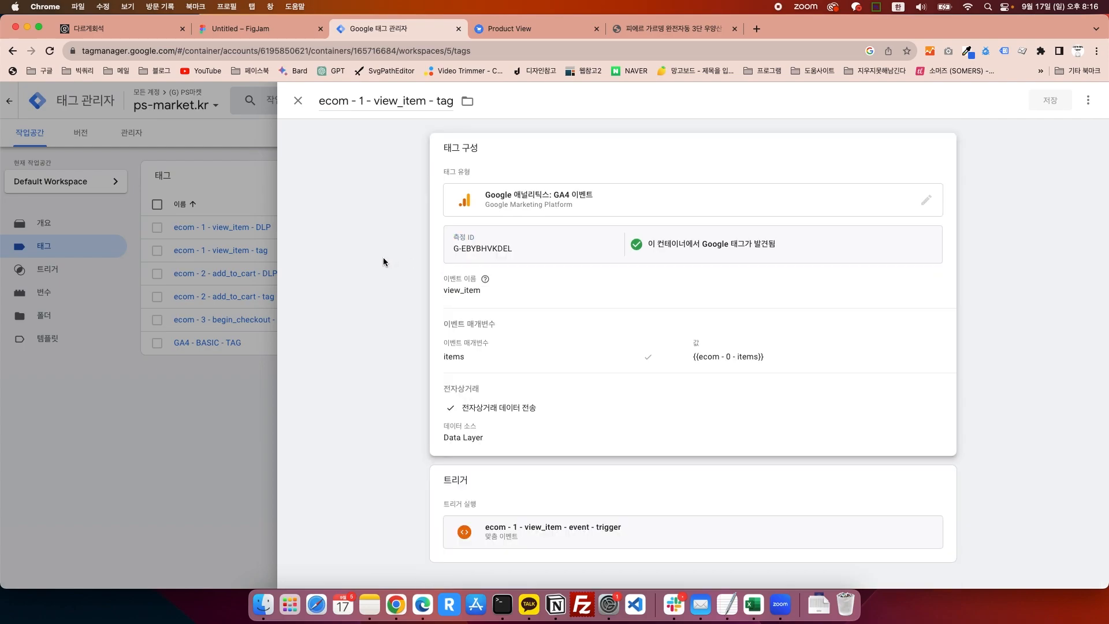
# Step: Open the GA4 event tag's configuration for editing and copy its measurement ID
pyautogui.click(494, 253)
pyautogui.click(530, 265)
pyautogui.press('super+a')
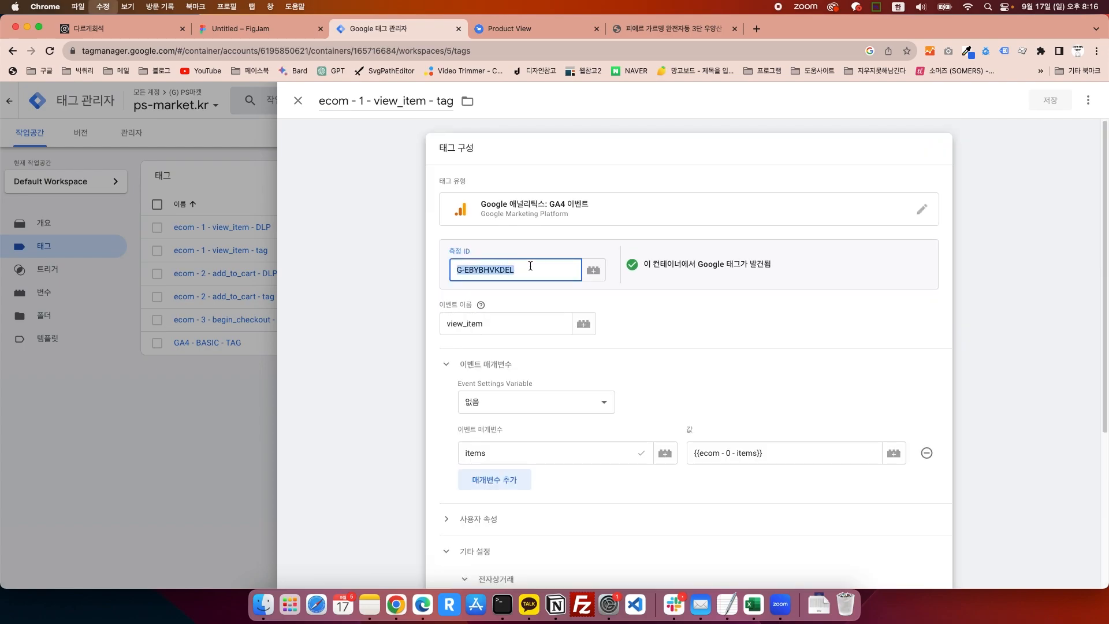
pyautogui.press('super+c')
pyautogui.press('super+c')
# Step: Collapse the event parameters and other settings sections and highlight the tag's measurement ID
pyautogui.click(650, 299)
pyautogui.click(441, 367)
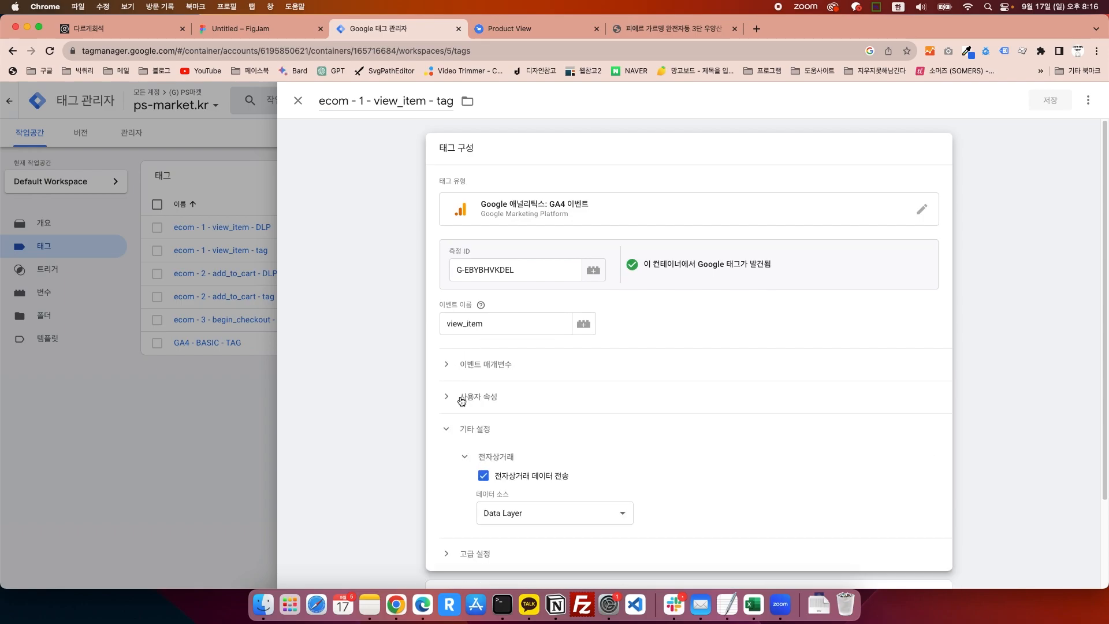
pyautogui.click(448, 428)
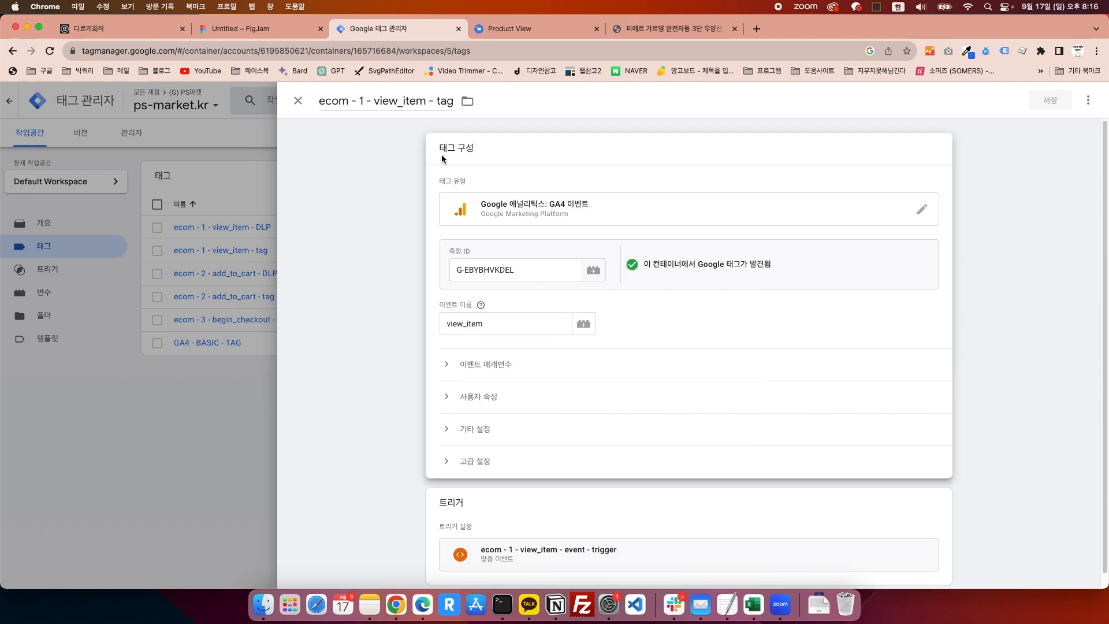
pyautogui.moveTo(524, 268); pyautogui.dragTo(414, 268)
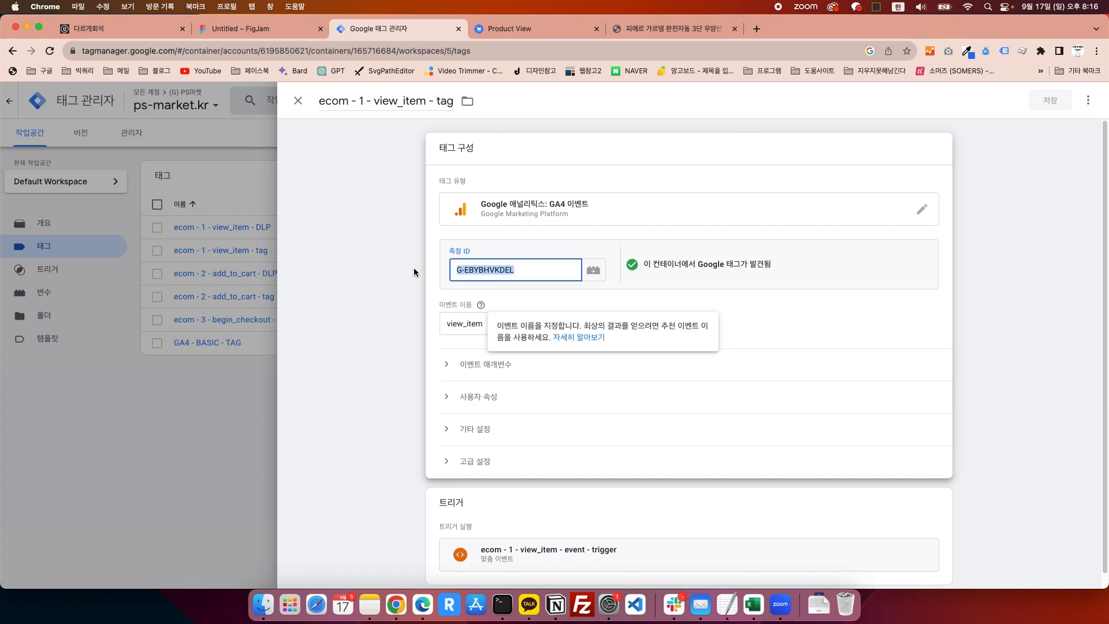
pyautogui.click(499, 285)
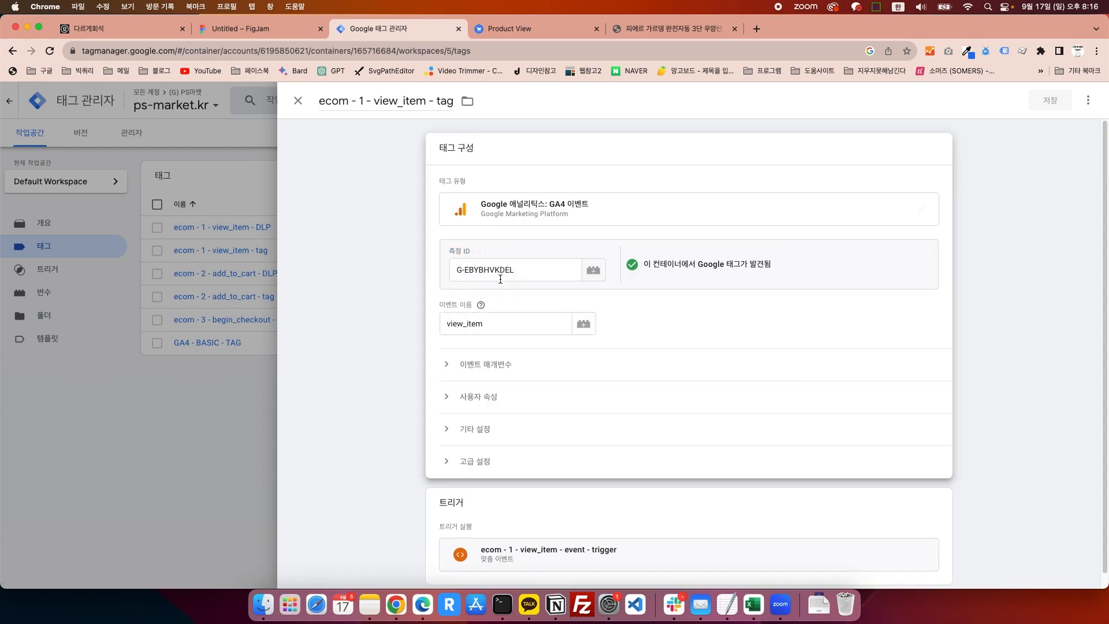
# Step: Highlight the event name view_item in the GA4 event tag's configuration
pyautogui.click(486, 324)
pyautogui.moveTo(485, 324); pyautogui.dragTo(447, 327)
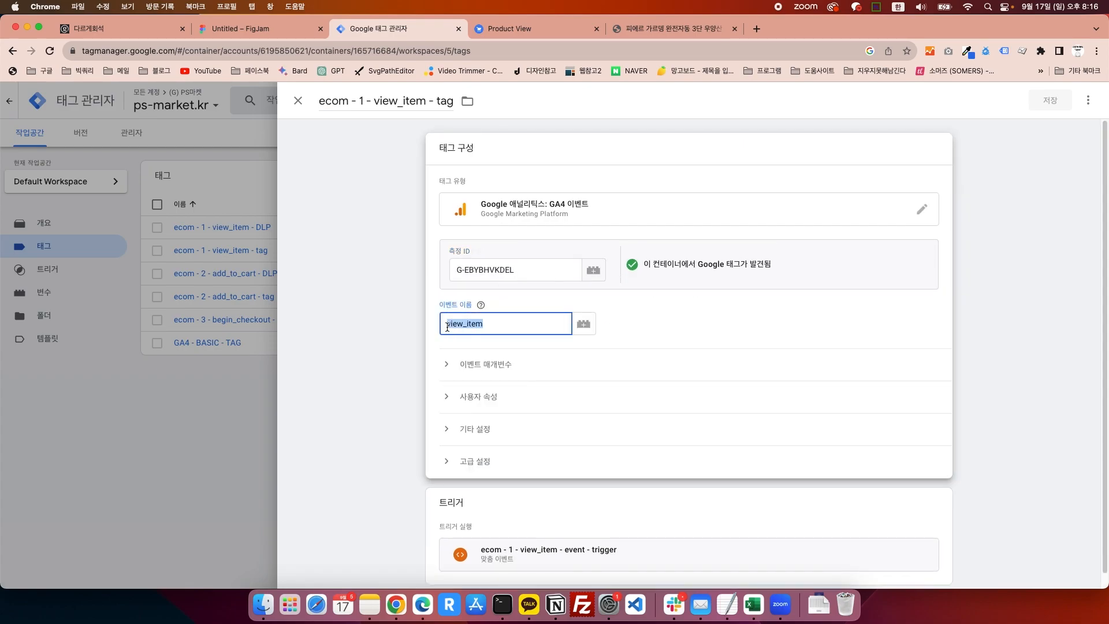
pyautogui.click(447, 327)
pyautogui.doubleClick(489, 321)
pyautogui.click(483, 310)
pyautogui.moveTo(454, 321); pyautogui.dragTo(493, 326)
pyautogui.click(505, 326)
# Step: Expand the event parameters and highlight the items parameter and its value {{ecom - 0 - items}}
pyautogui.click(504, 365)
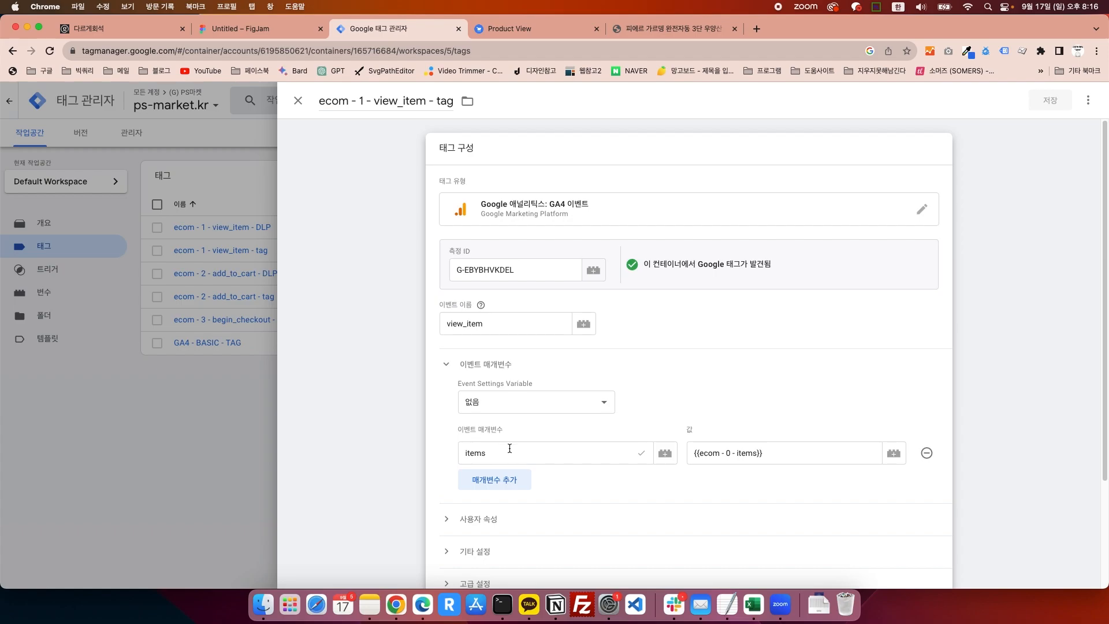
pyautogui.moveTo(506, 453); pyautogui.dragTo(462, 455)
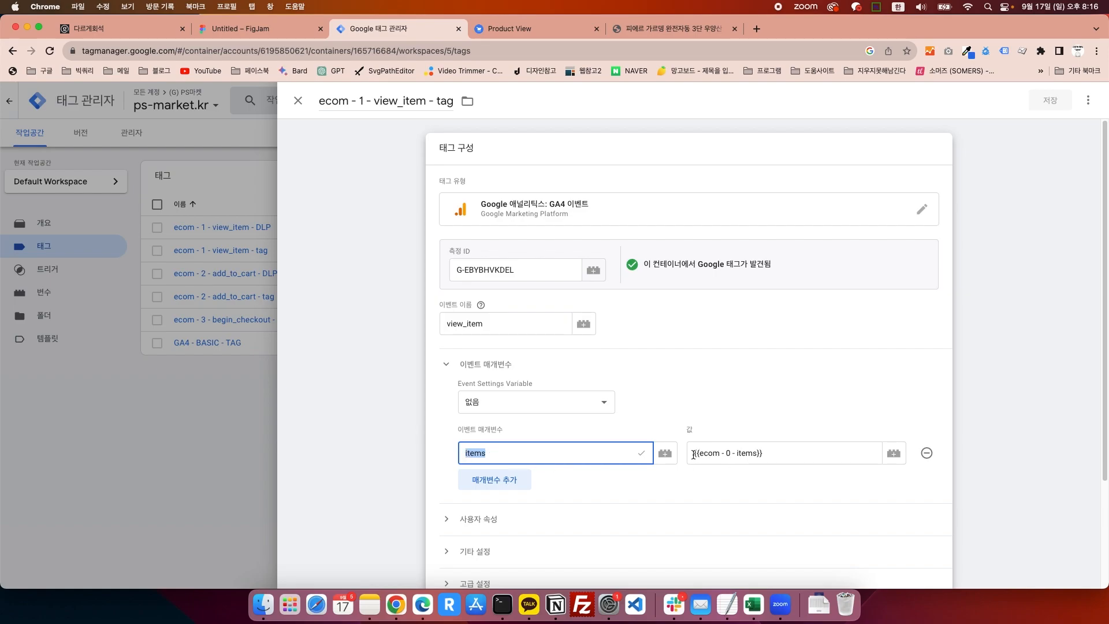
pyautogui.moveTo(693, 455); pyautogui.dragTo(776, 455)
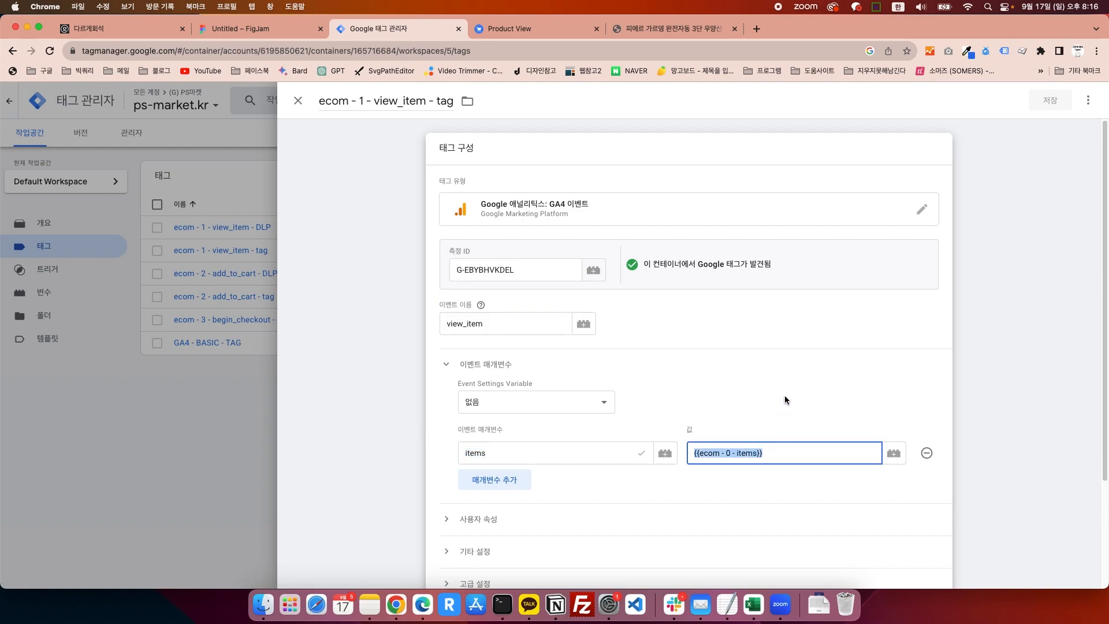
pyautogui.click(363, 369)
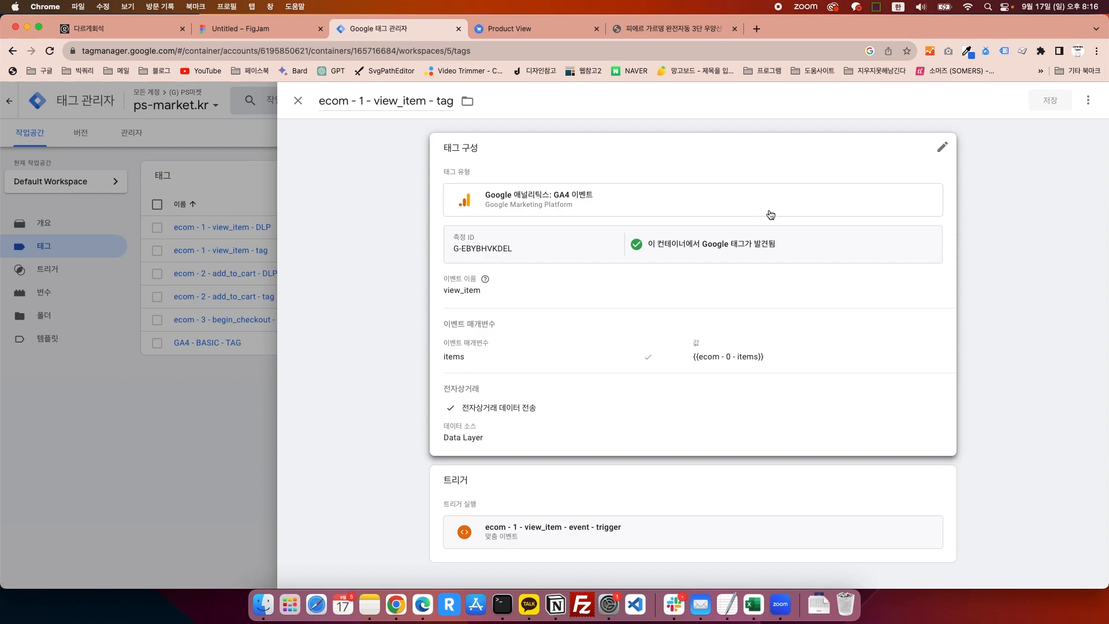
# Step: Open the tag's trigger "ecom - 1 - view_item - event - trigger", highlight its event name, and return to the tag
pyautogui.click(623, 475)
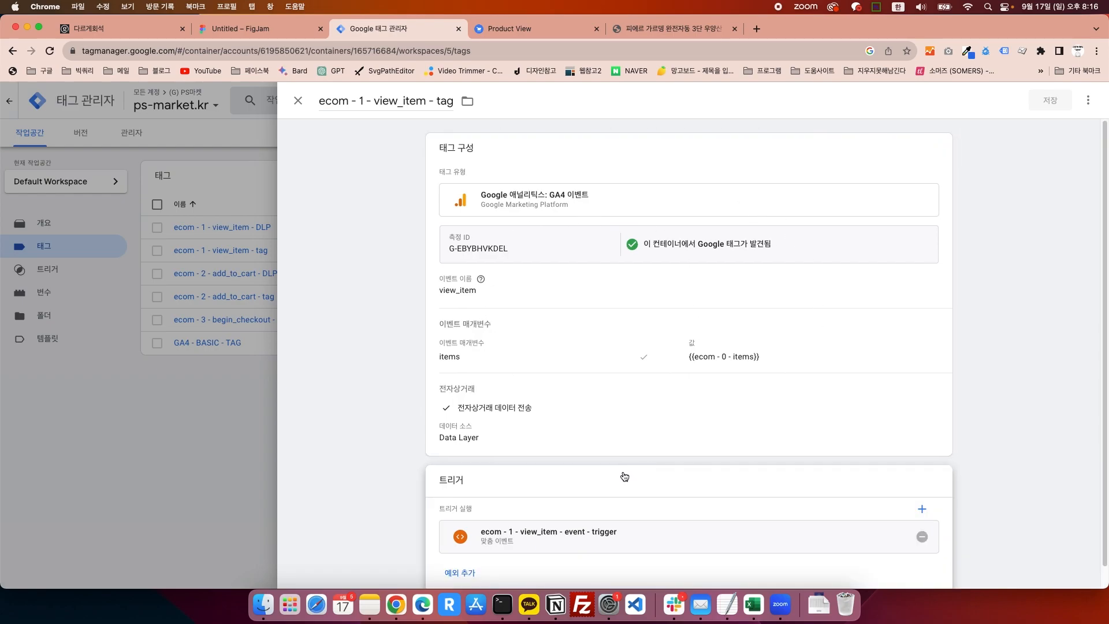
pyautogui.click(575, 512)
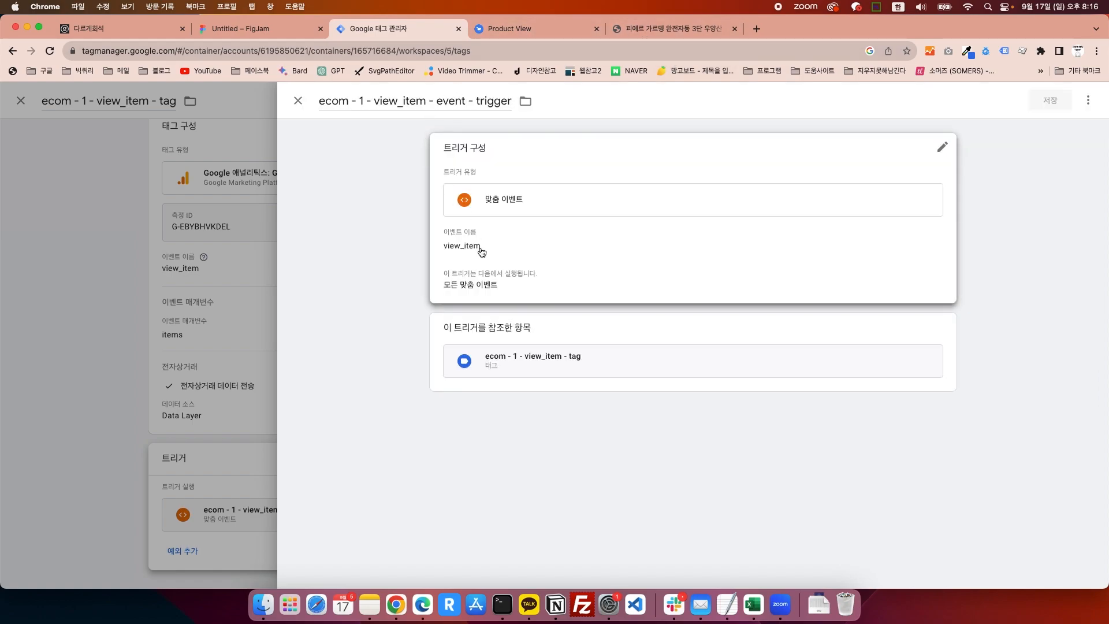
pyautogui.click(483, 249)
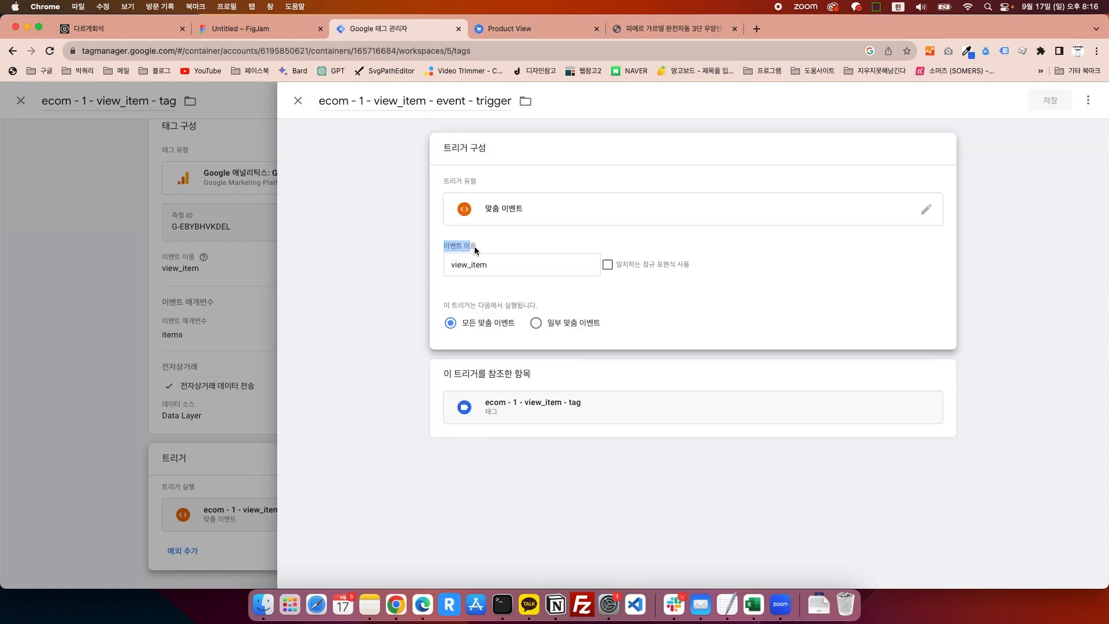
pyautogui.moveTo(490, 265); pyautogui.dragTo(453, 267)
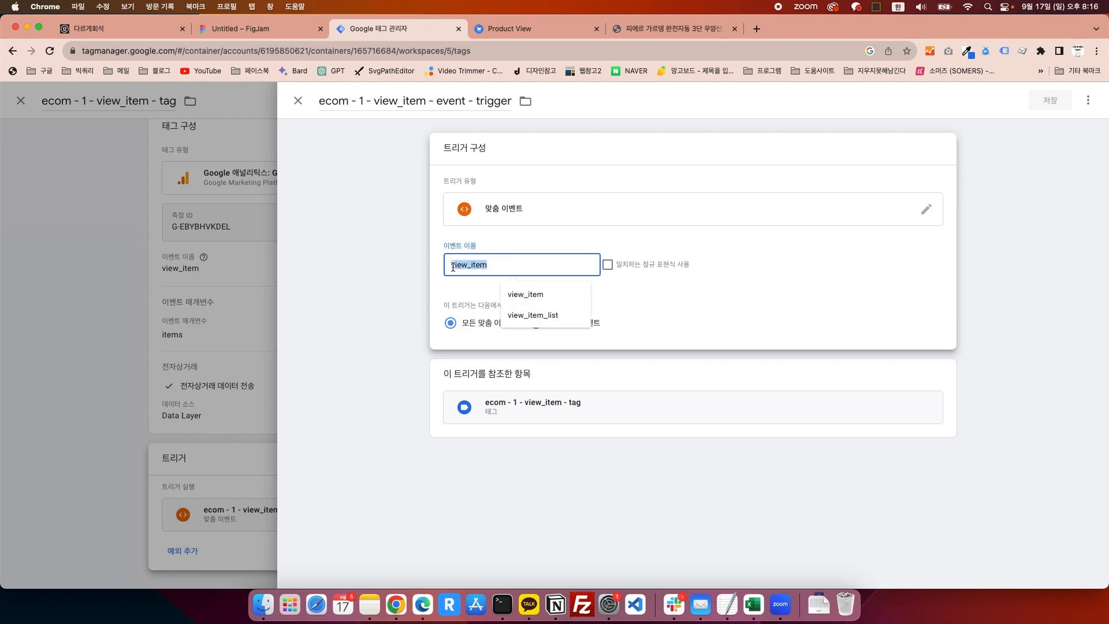
pyautogui.click(29, 231)
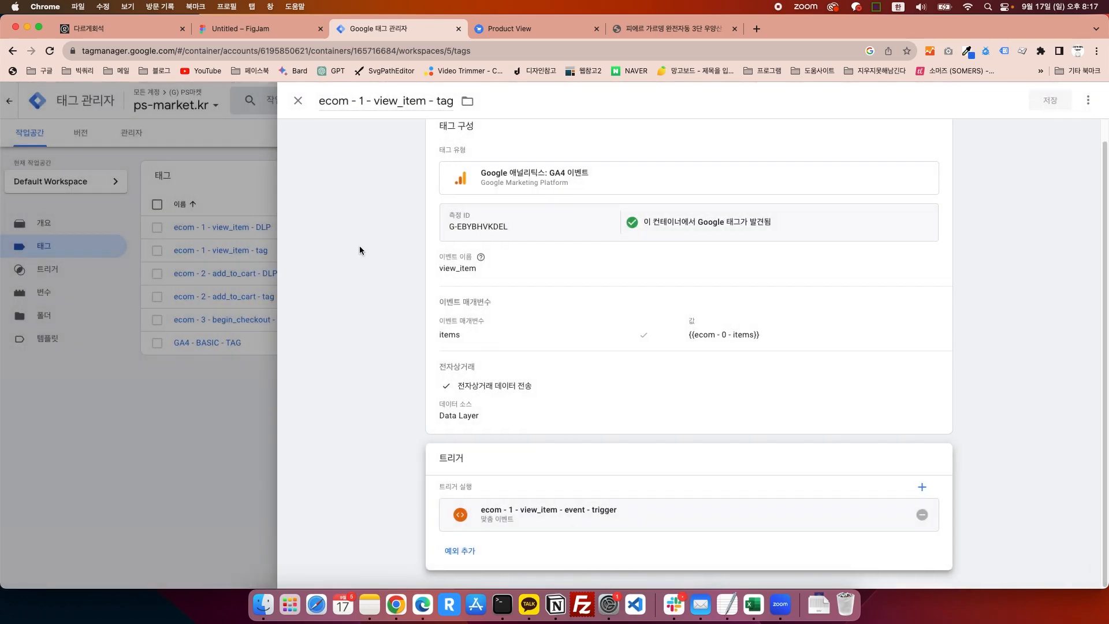
# Step: Open the "ecom - 1 - view_item - DLP" tag and highlight the "event": "view_item" line in its script
pyautogui.click(298, 100)
pyautogui.click(263, 227)
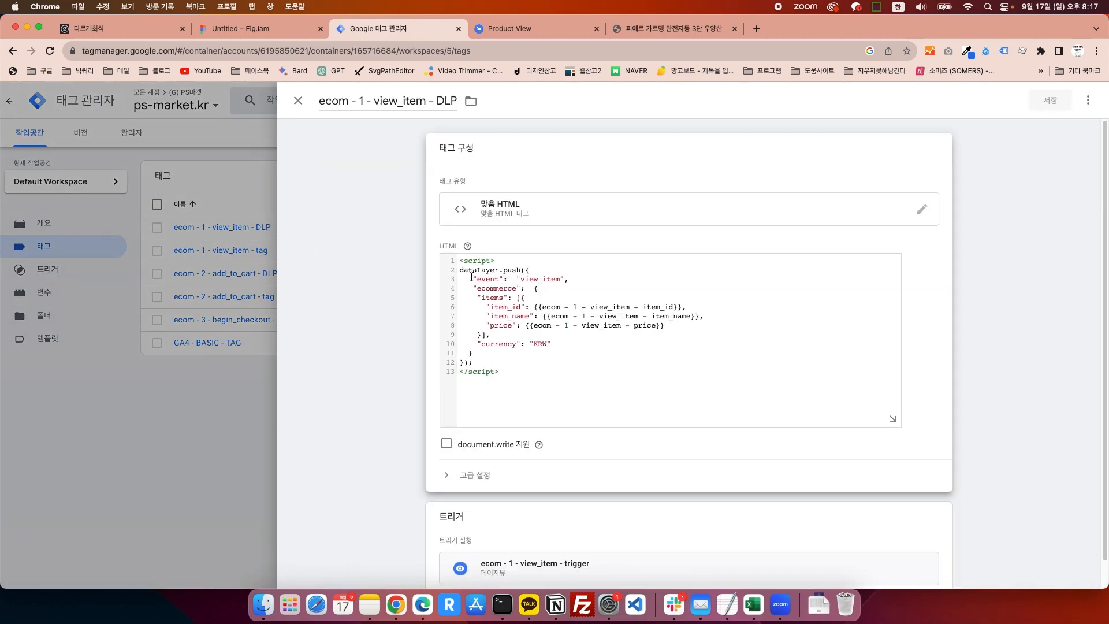
pyautogui.moveTo(473, 279); pyautogui.dragTo(580, 276)
pyautogui.click(564, 279)
pyautogui.doubleClick(486, 279)
pyautogui.moveTo(521, 280); pyautogui.dragTo(558, 281)
pyautogui.click(561, 281)
# Step: Reopen the custom event trigger from the "ecom - 1 - view_item - tag" tag and highlight its event name view_item
pyautogui.click(251, 251)
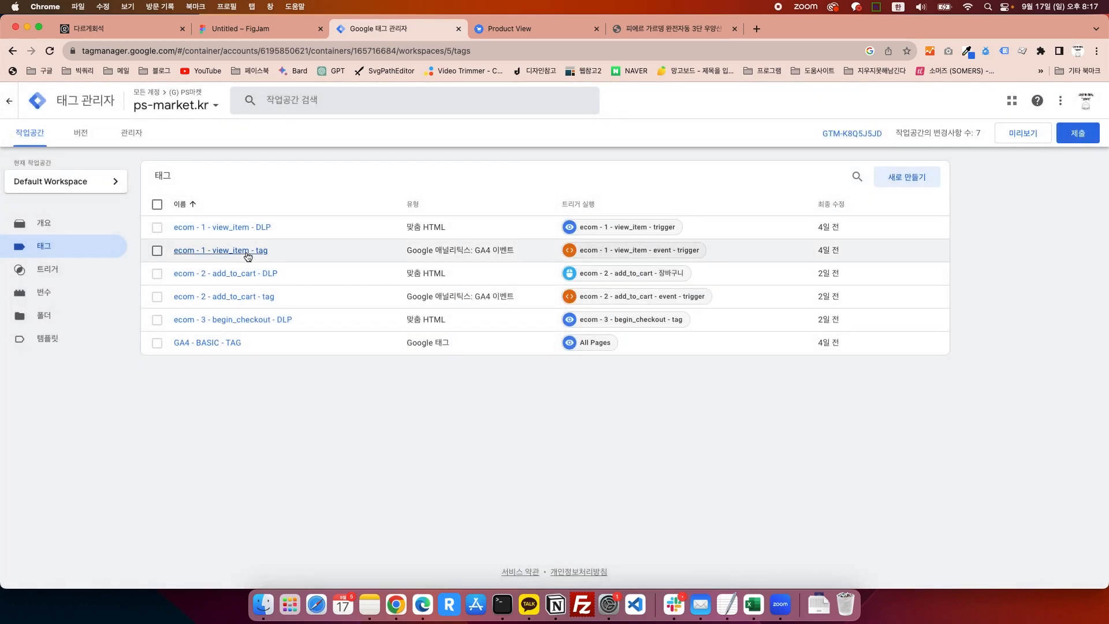
pyautogui.click(252, 250)
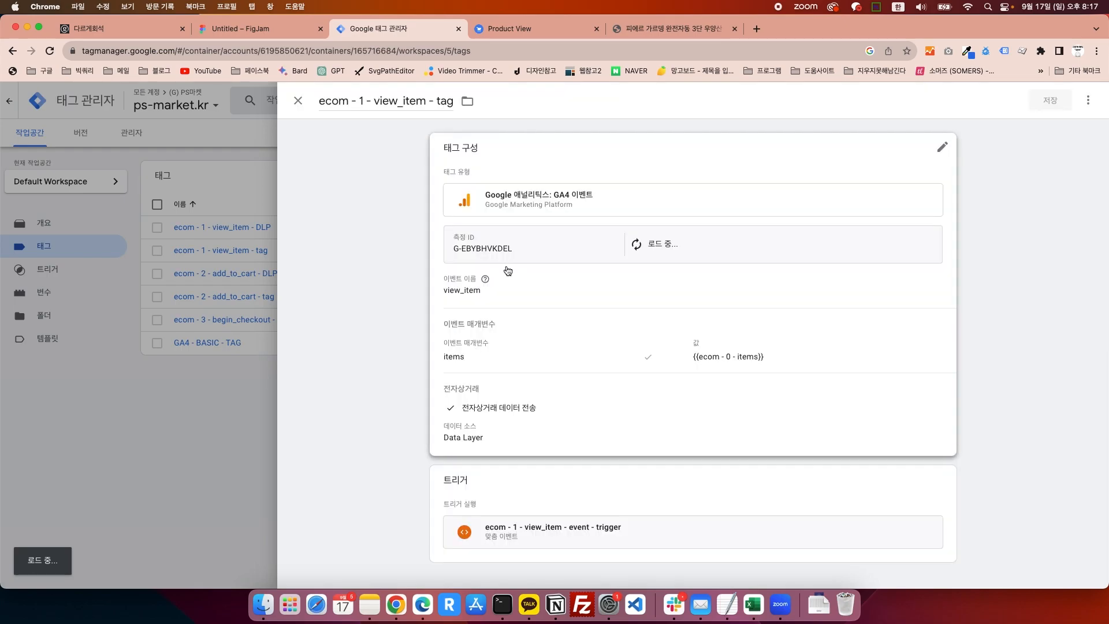
pyautogui.click(498, 473)
pyautogui.click(501, 527)
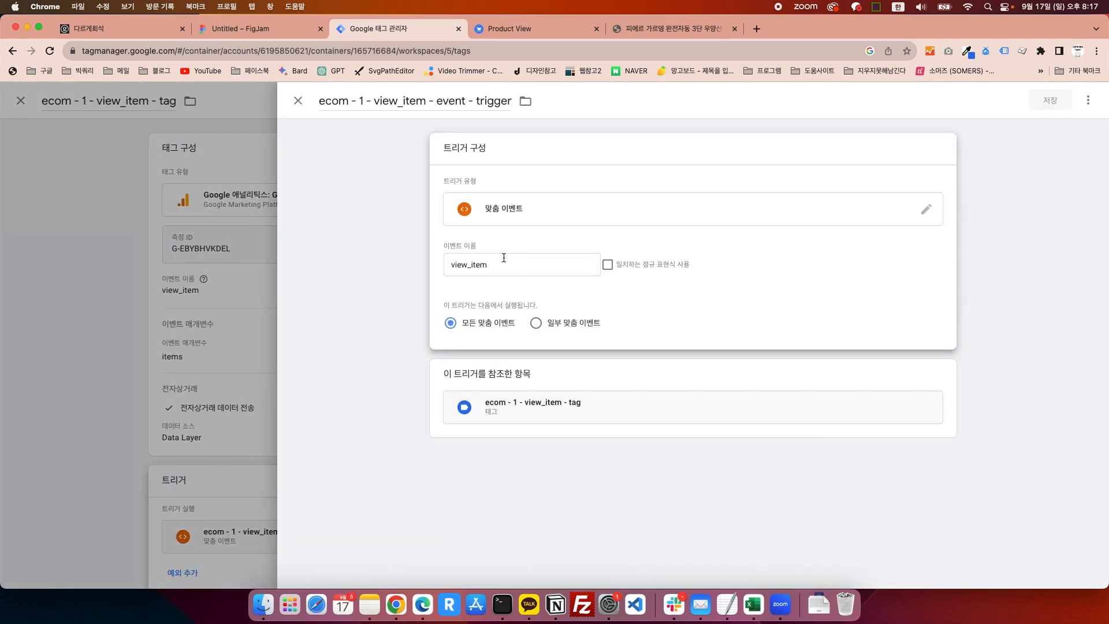
pyautogui.moveTo(492, 270); pyautogui.dragTo(449, 263)
pyautogui.click(469, 265)
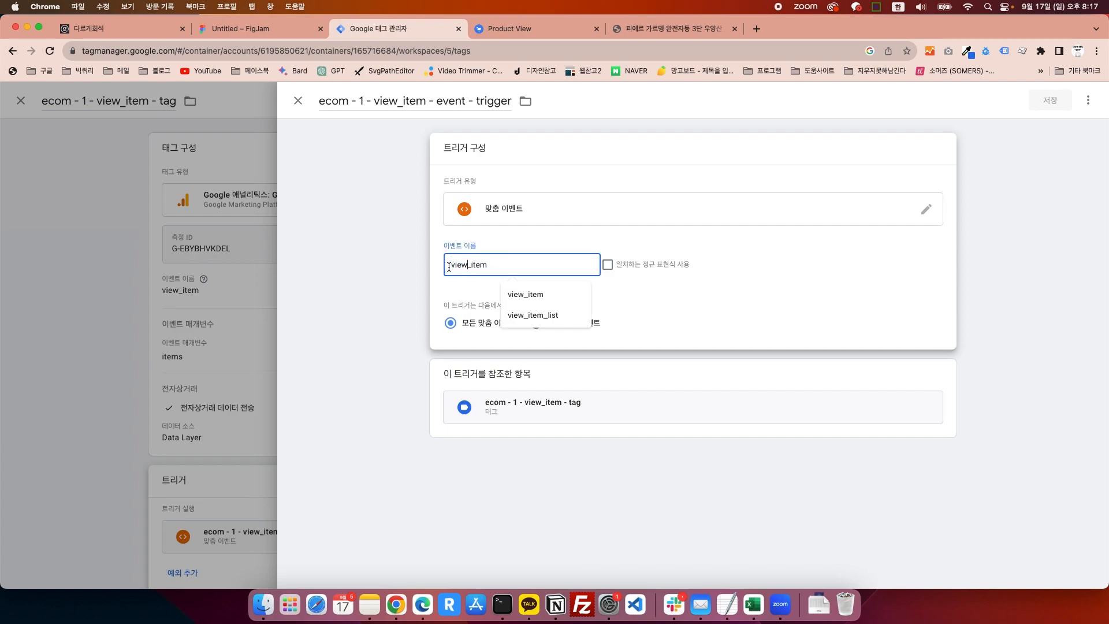
pyautogui.moveTo(452, 265); pyautogui.dragTo(494, 263)
pyautogui.click(494, 264)
# Step: Close the trigger and highlight the event name view_item in the GA4 event tag
pyautogui.click(223, 354)
pyautogui.moveTo(507, 318); pyautogui.dragTo(430, 326)
pyautogui.click(420, 320)
pyautogui.click(457, 301)
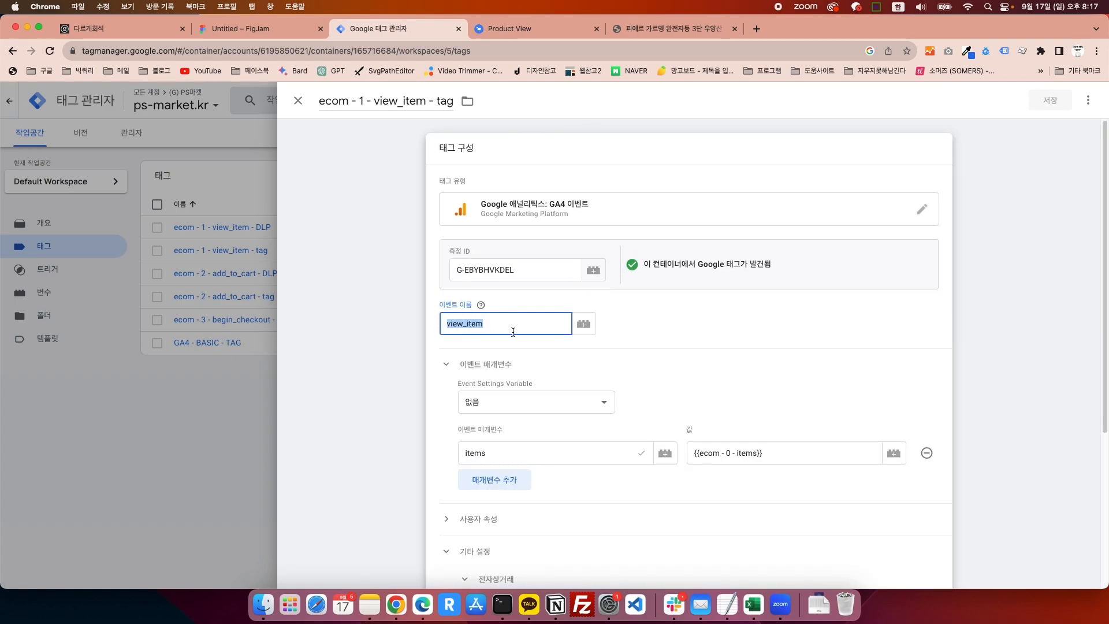
pyautogui.click(483, 306)
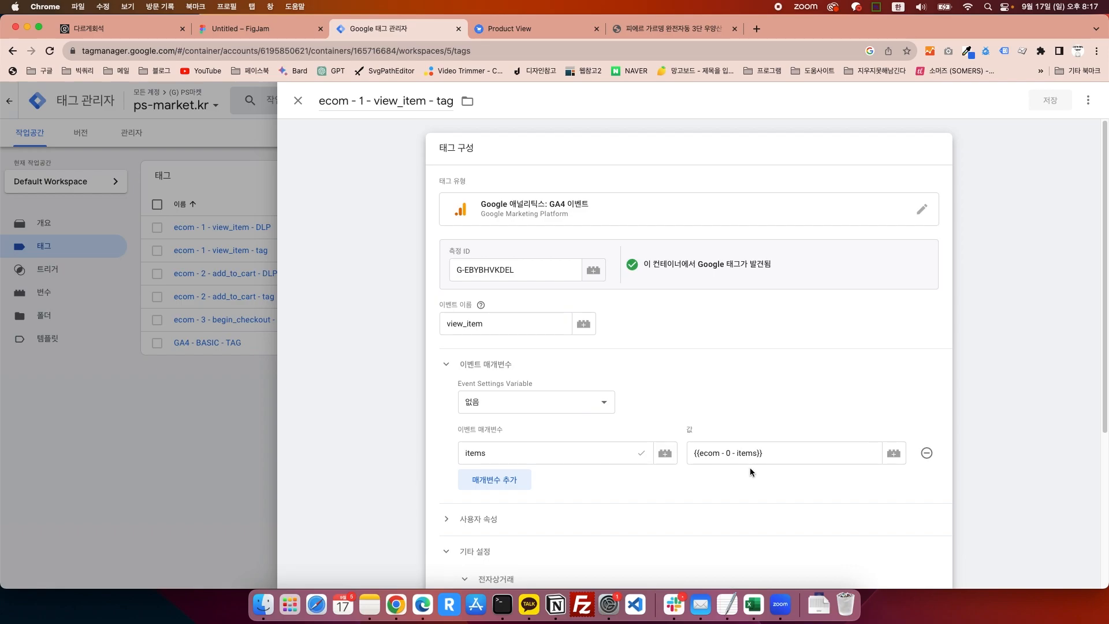
# Step: Highlight the items parameter and the send ecommerce data option, and close the tag
pyautogui.moveTo(495, 457); pyautogui.dragTo(458, 456)
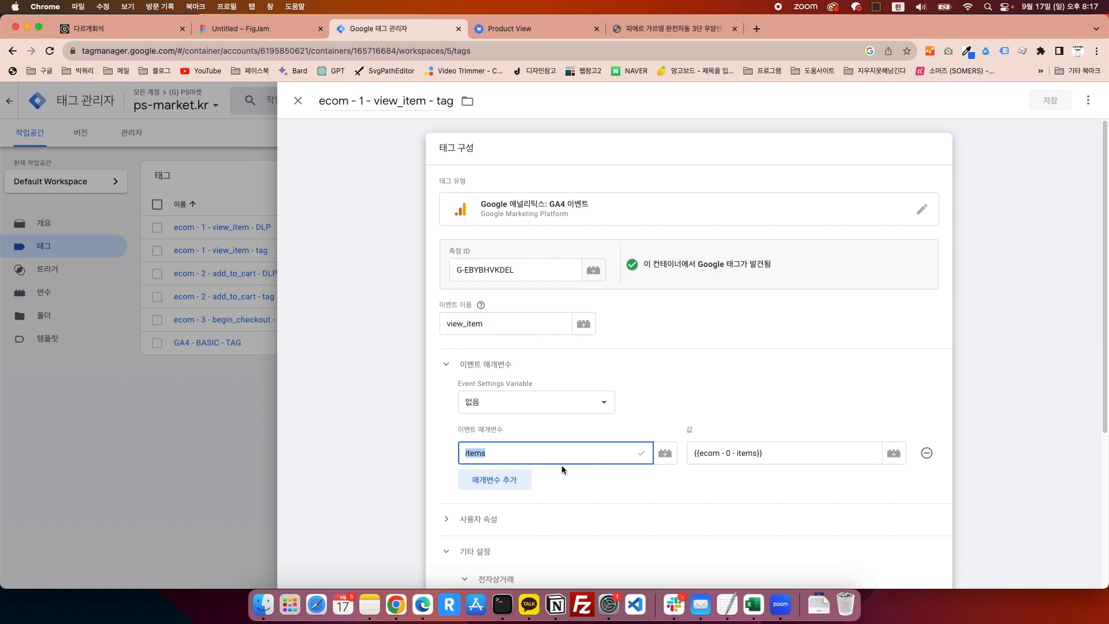
pyautogui.scroll(-5, 545, 386)
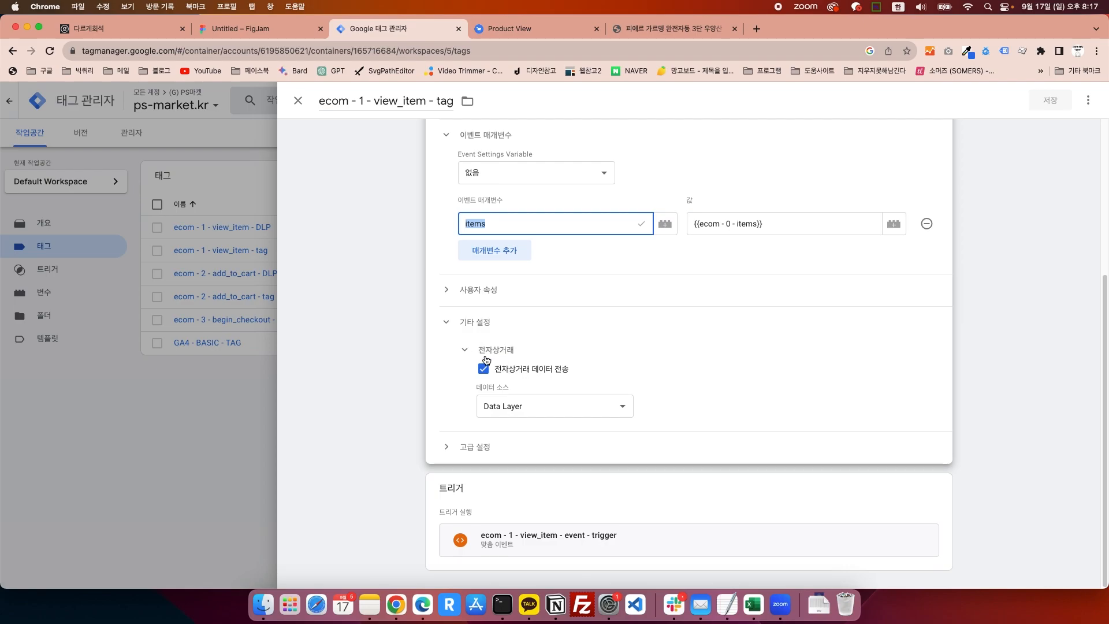
pyautogui.moveTo(502, 369); pyautogui.dragTo(530, 373)
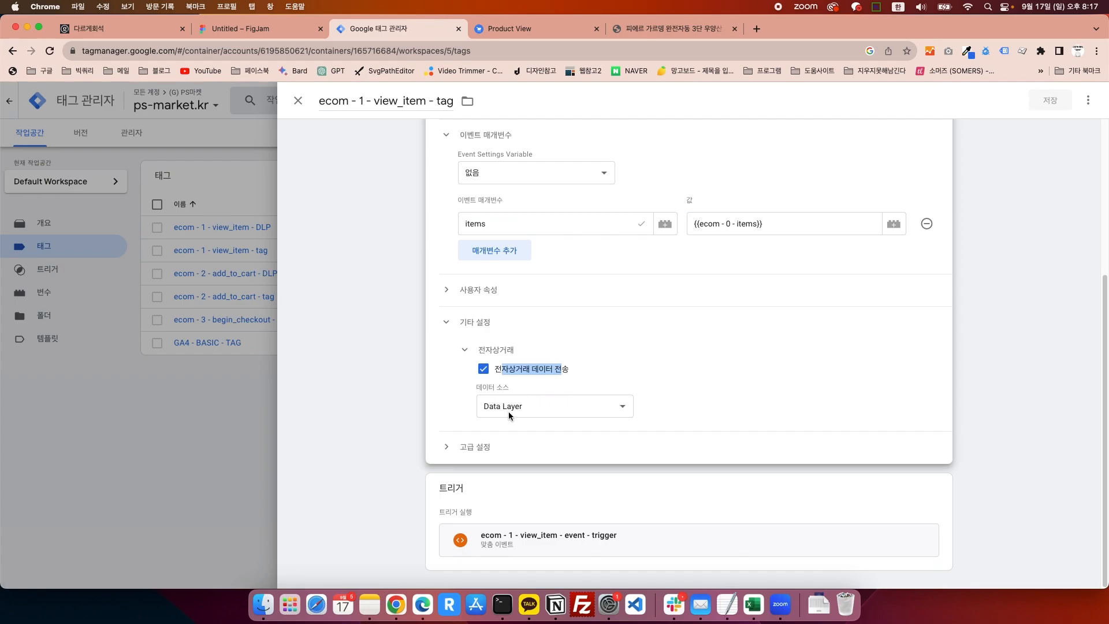
pyautogui.click(376, 388)
pyautogui.click(248, 419)
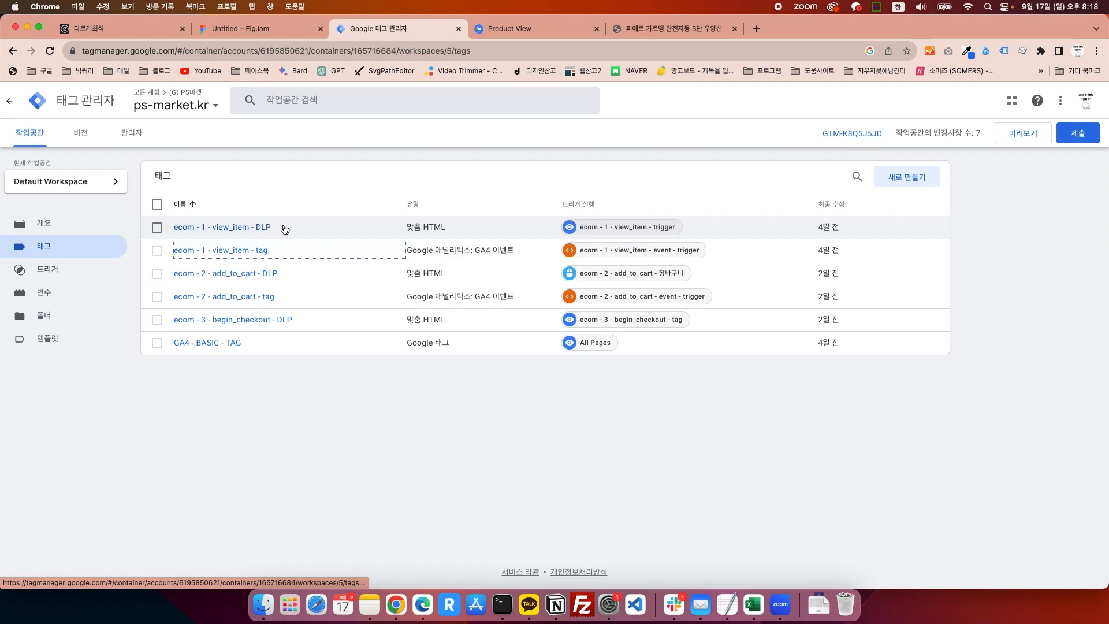
# Step: Open the user-defined variable "ecom - 0 - items" and highlight items in its data layer variable name
pyautogui.click(81, 289)
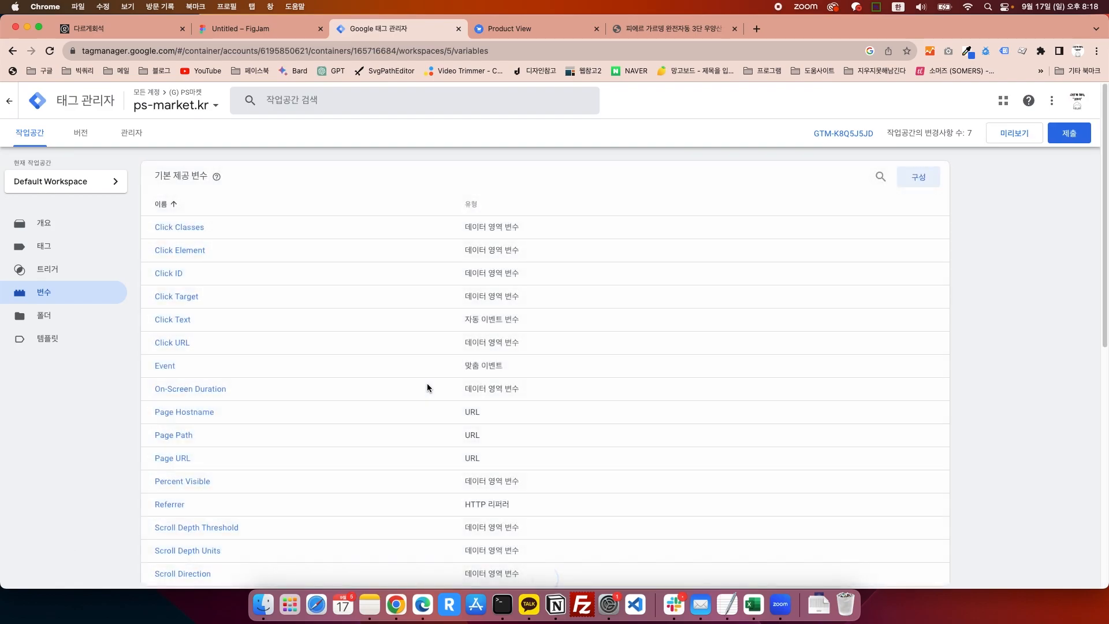
pyautogui.scroll(-5, 428, 411)
pyautogui.scroll(-3, 402, 427)
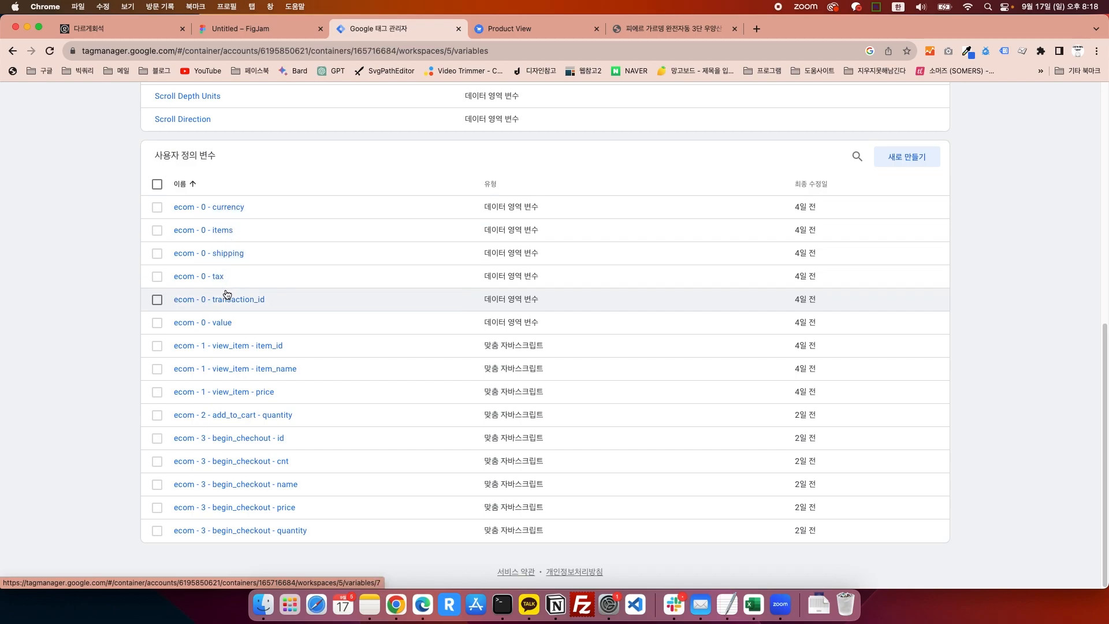
pyautogui.click(221, 237)
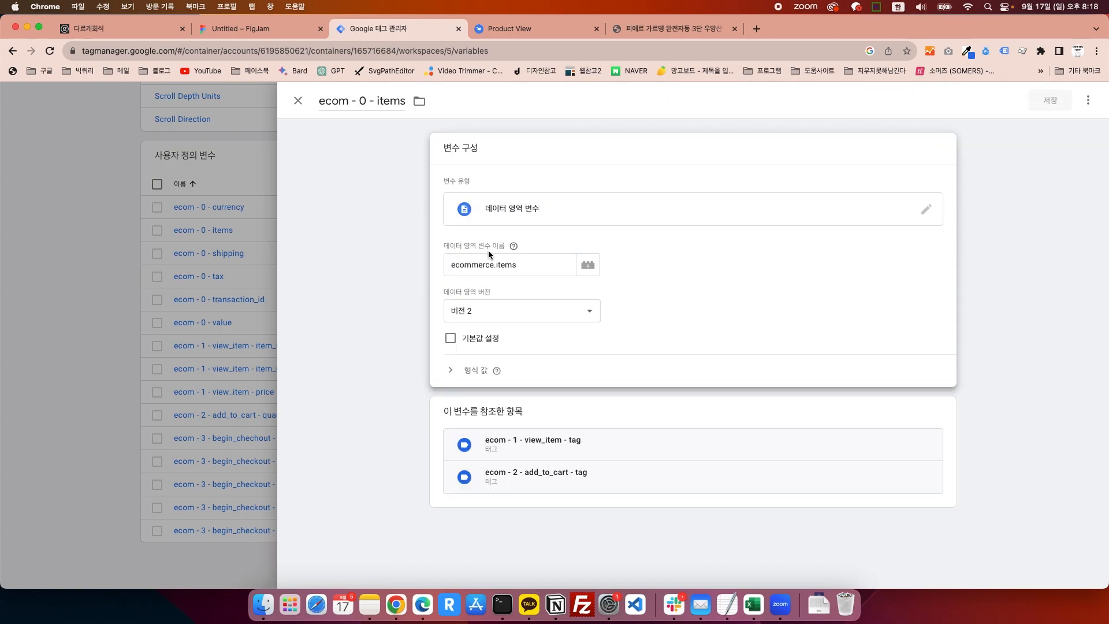
pyautogui.moveTo(454, 265); pyautogui.dragTo(519, 265)
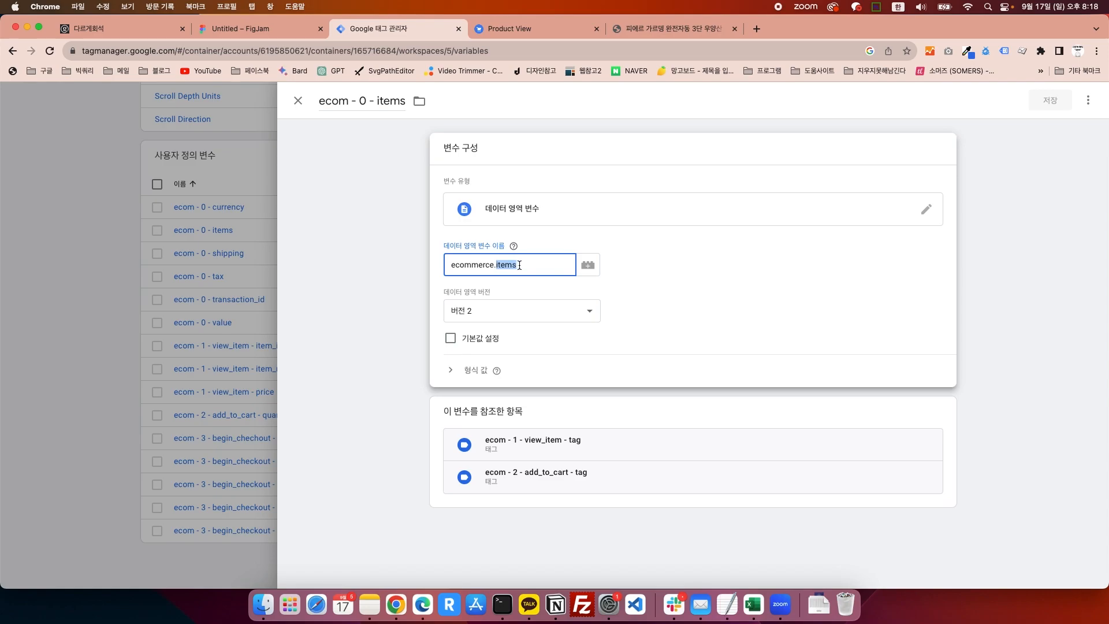
pyautogui.click(249, 224)
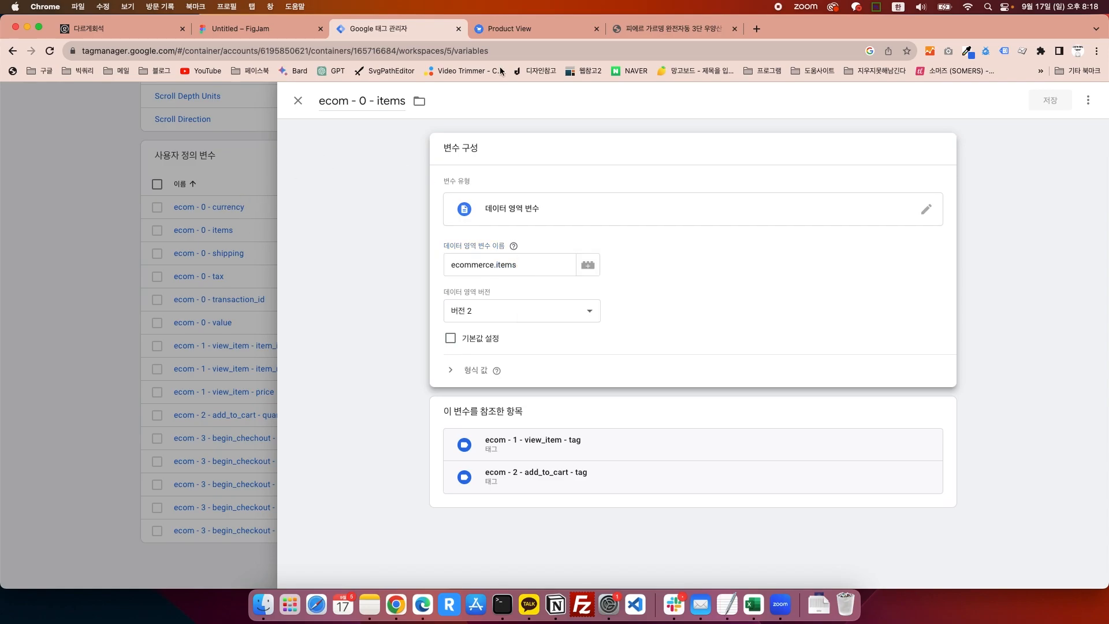
# Step: Load Google Tag Manager in the Product View browser tab and open the "ecom - 1 - view_item - DLP" tag there
pyautogui.click(522, 27)
pyautogui.click(46, 71)
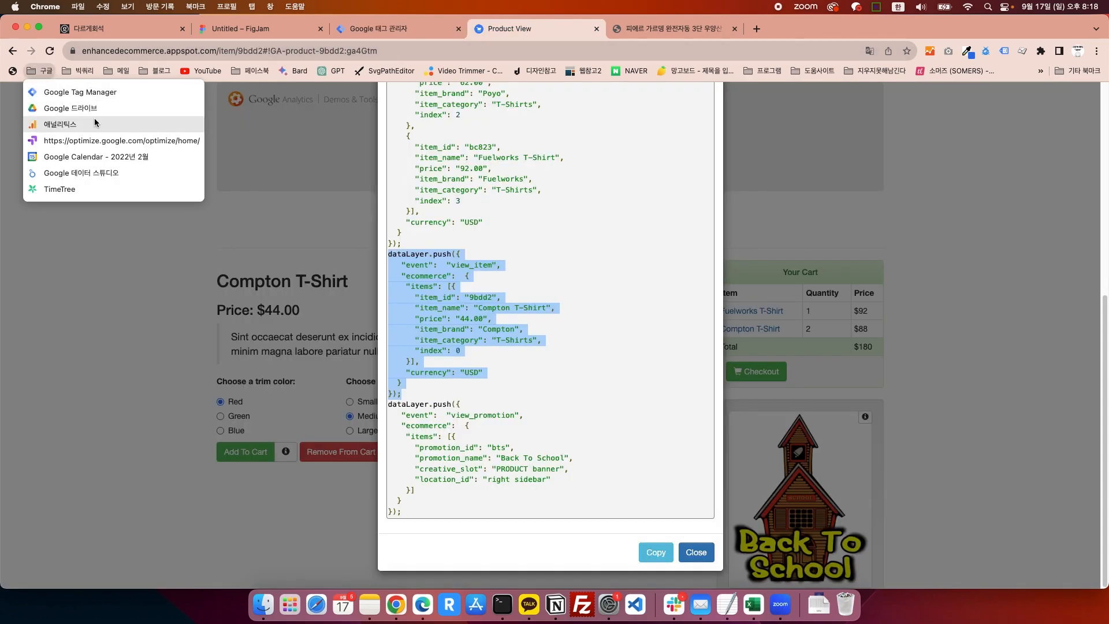
pyautogui.click(95, 118)
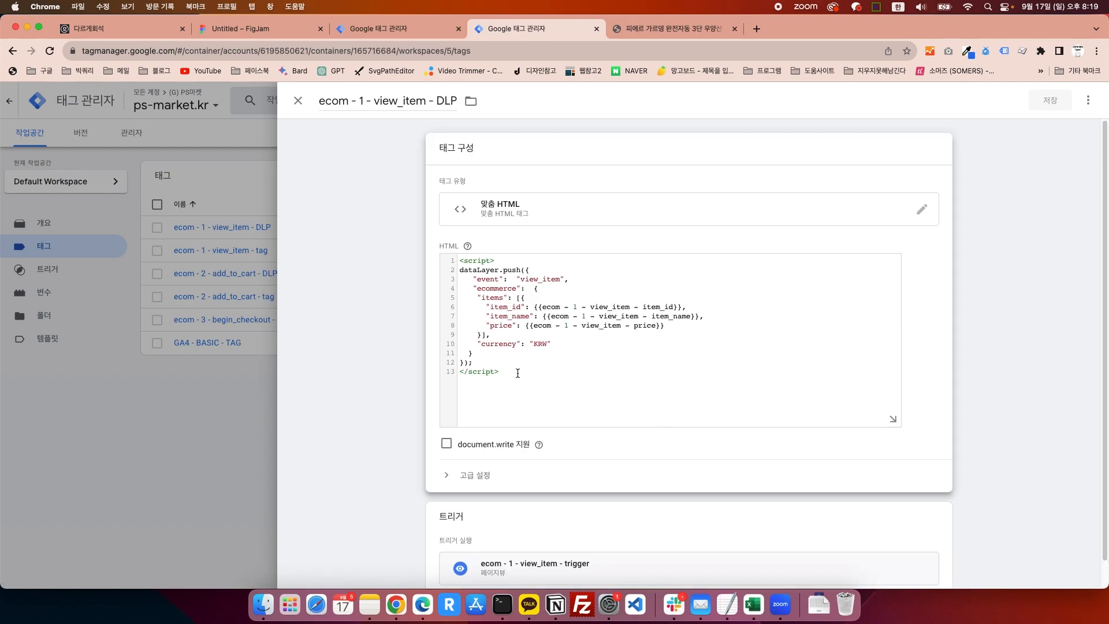
pyautogui.hotkey('ctrl', 'a')
# Step: Highlight the ecommerce object and its items key in the view_item dataLayer push script
pyautogui.click(503, 270)
pyautogui.moveTo(473, 270); pyautogui.dragTo(512, 289)
pyautogui.click(474, 275)
pyautogui.click(512, 290)
pyautogui.doubleClick(486, 288)
pyautogui.doubleClick(489, 298)
# Step: Highlight items in the data layer variable name ecommerce.items of "ecom - 0 - items", comparing it with the view_item DLP script
pyautogui.click(403, 30)
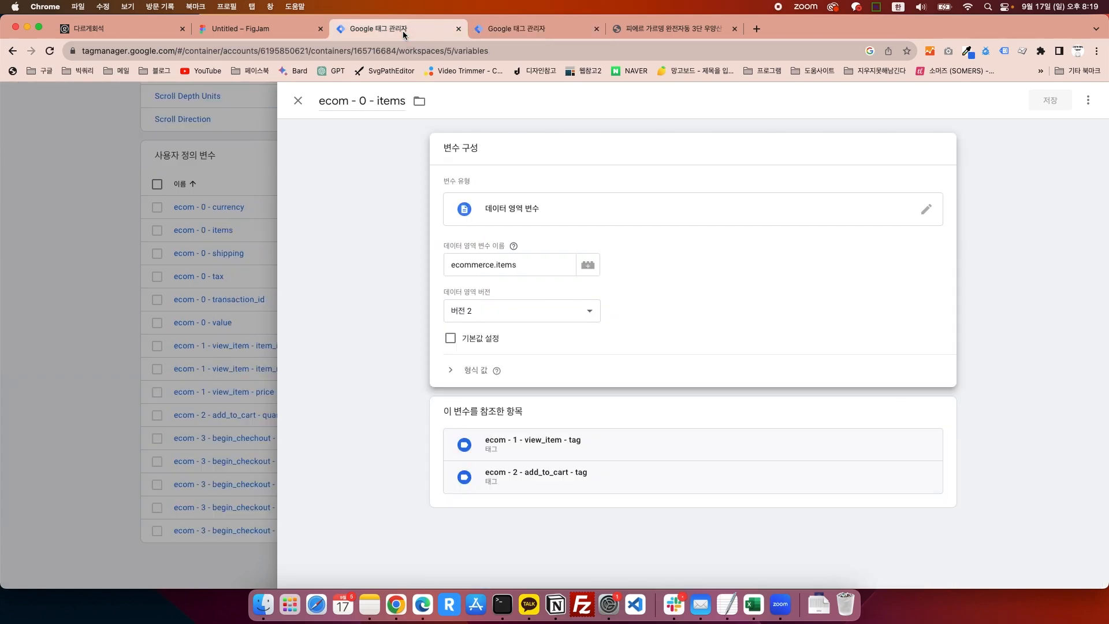
pyautogui.click(496, 265)
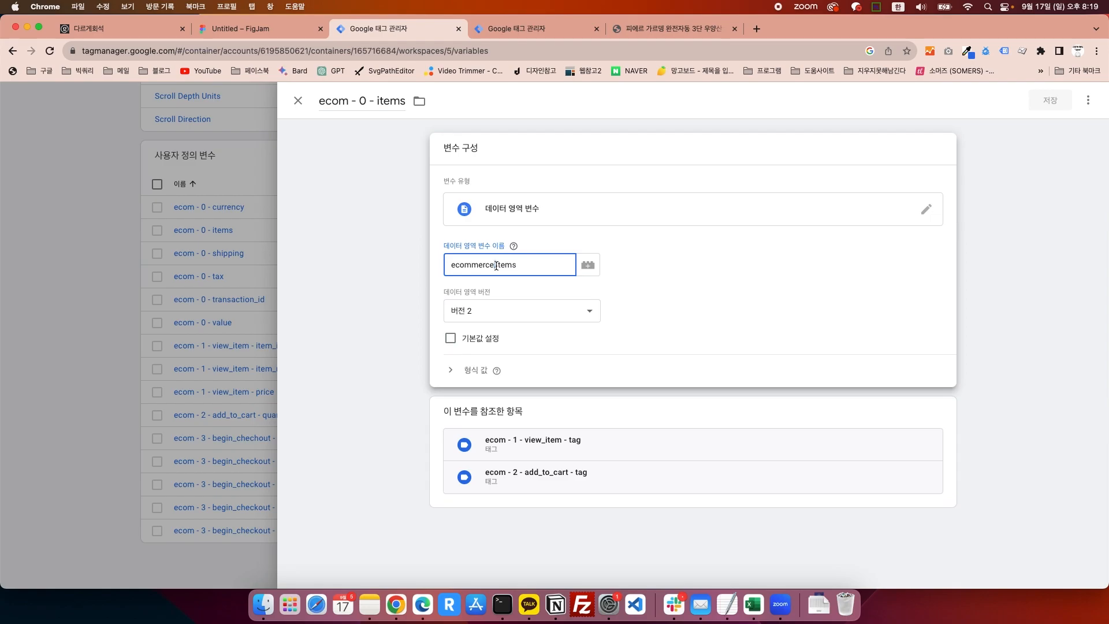
pyautogui.doubleClick(495, 264)
pyautogui.moveTo(496, 264); pyautogui.dragTo(524, 268)
pyautogui.click(532, 34)
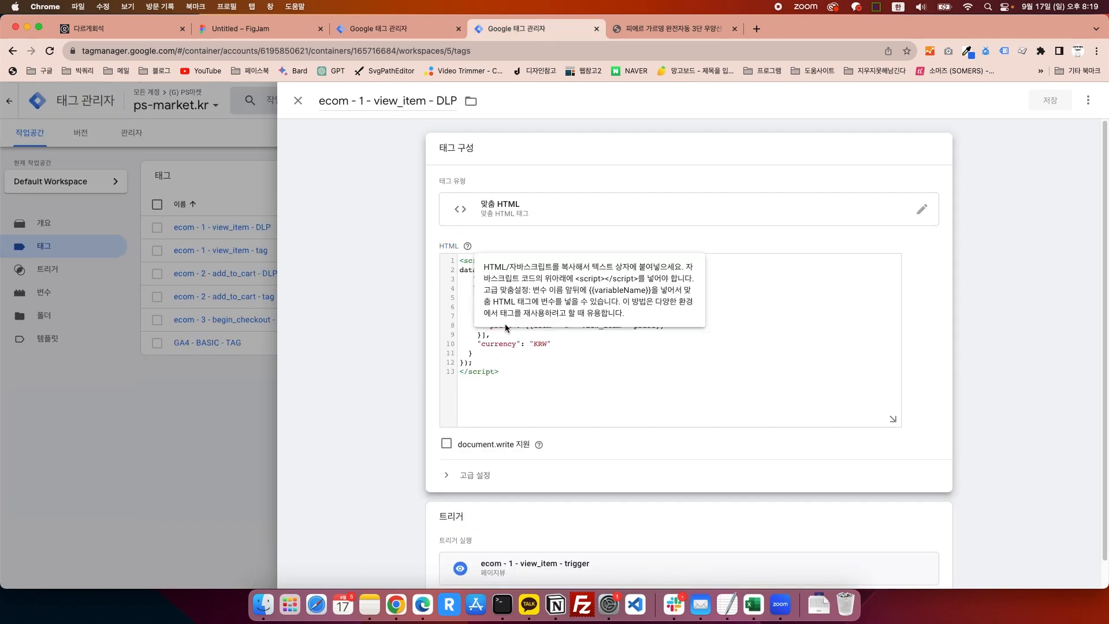
pyautogui.click(389, 28)
pyautogui.click(519, 272)
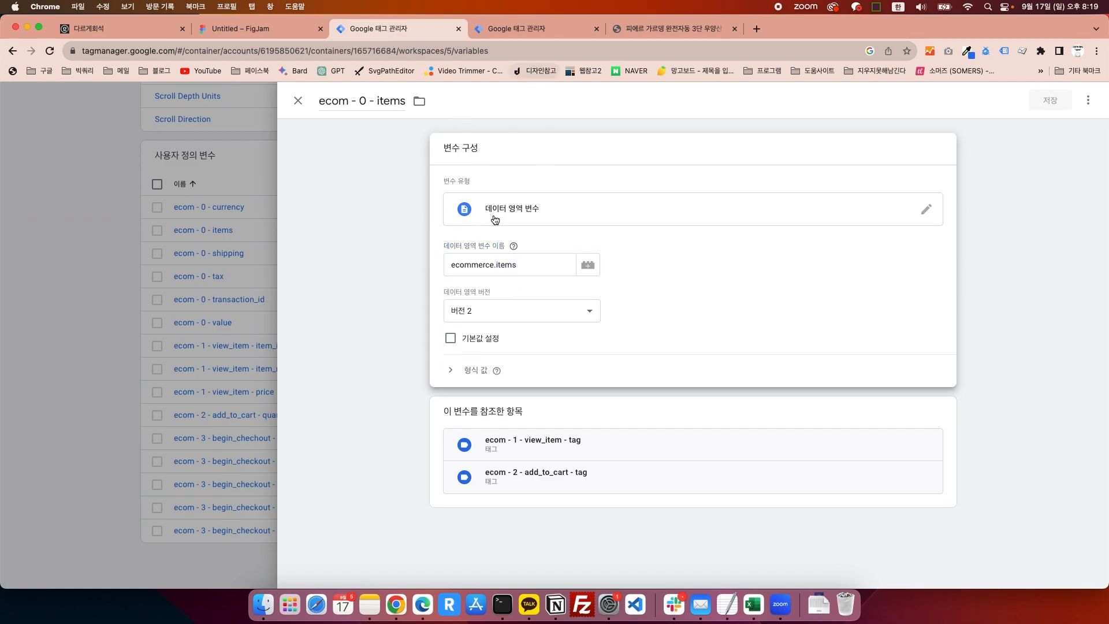
pyautogui.moveTo(497, 263); pyautogui.dragTo(522, 267)
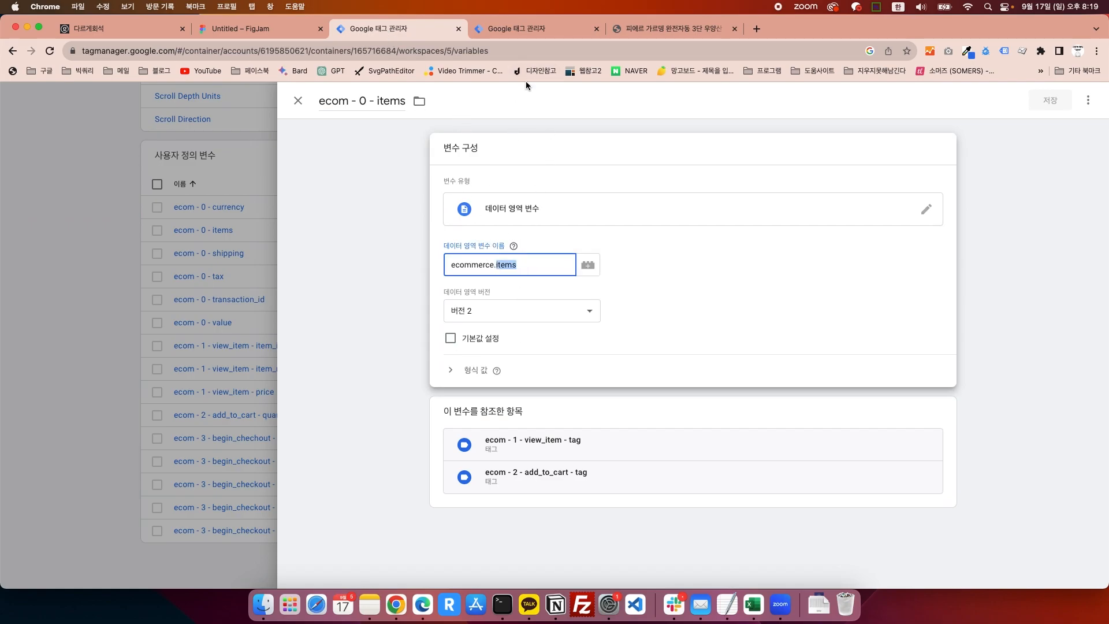
# Step: Highlight the whole items array, with item_id, item_name and price, in the "ecom - 1 - view_item - DLP" script
pyautogui.click(537, 31)
pyautogui.click(551, 325)
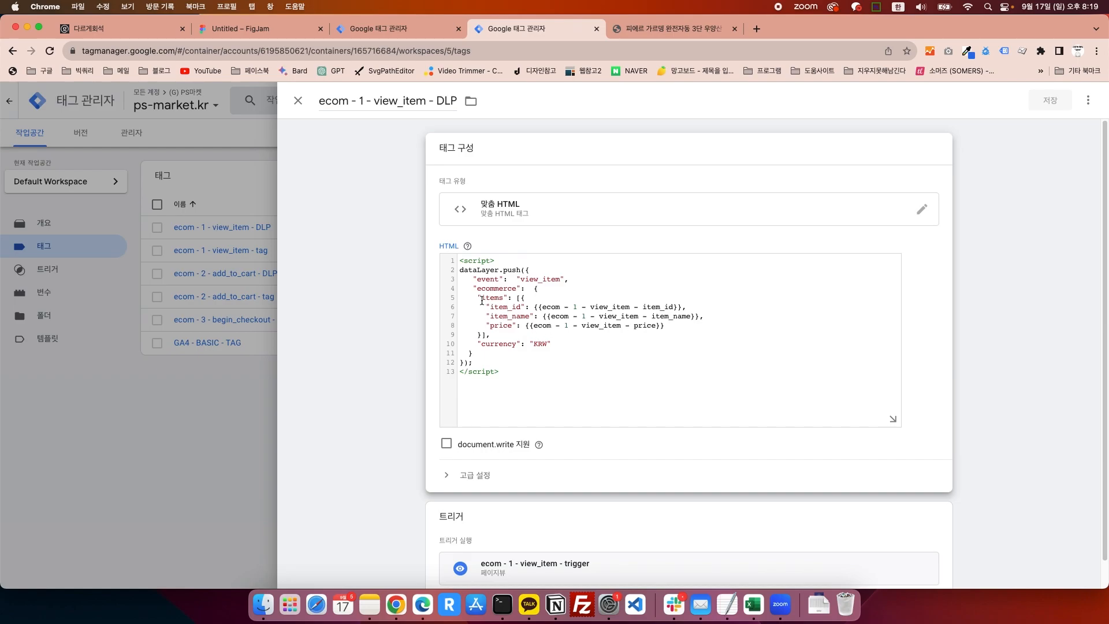
pyautogui.moveTo(482, 299); pyautogui.dragTo(510, 333)
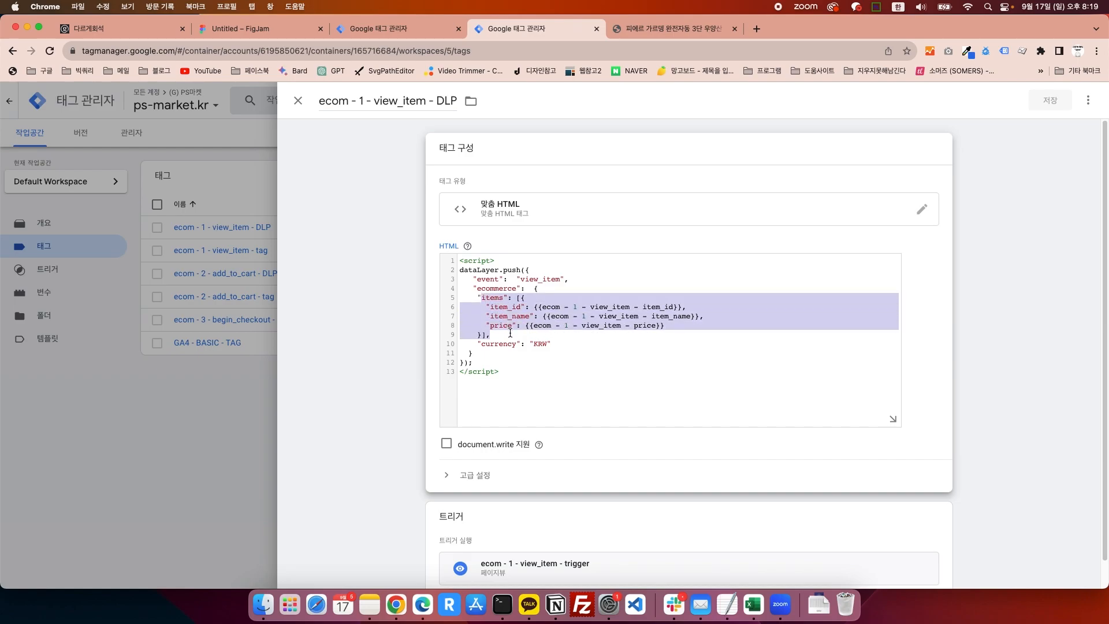
# Step: Close the variable, open "ecom - 1 - view_item - tag" for editing and highlight the {{ecom - 0 - items}} value of its items parameter
pyautogui.click(383, 33)
pyautogui.click(185, 194)
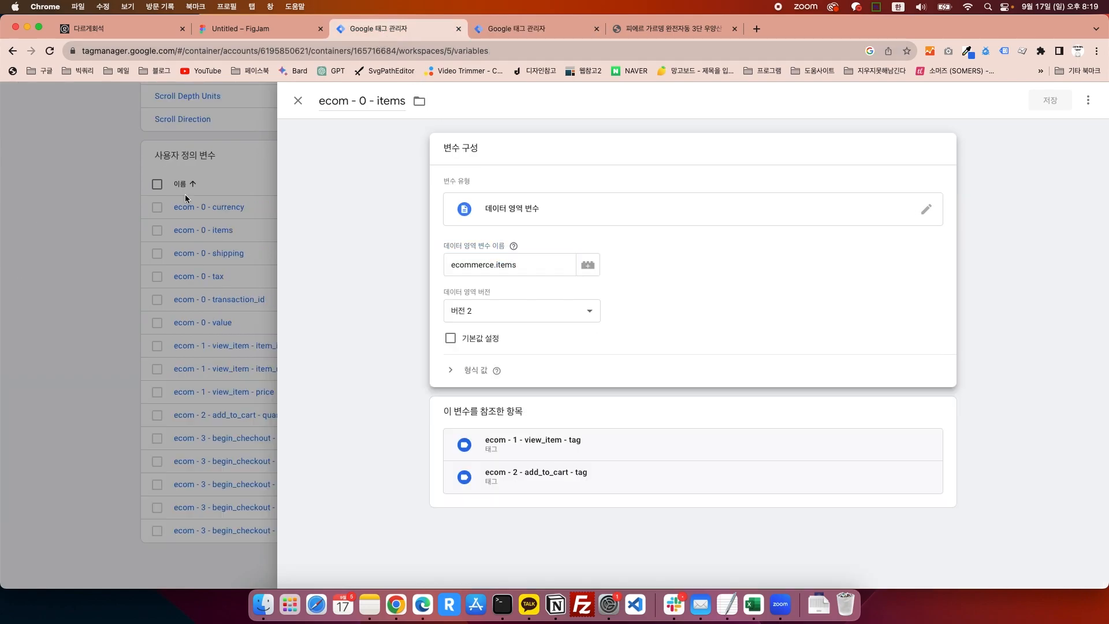
pyautogui.scroll(8, 99, 179)
pyautogui.click(44, 246)
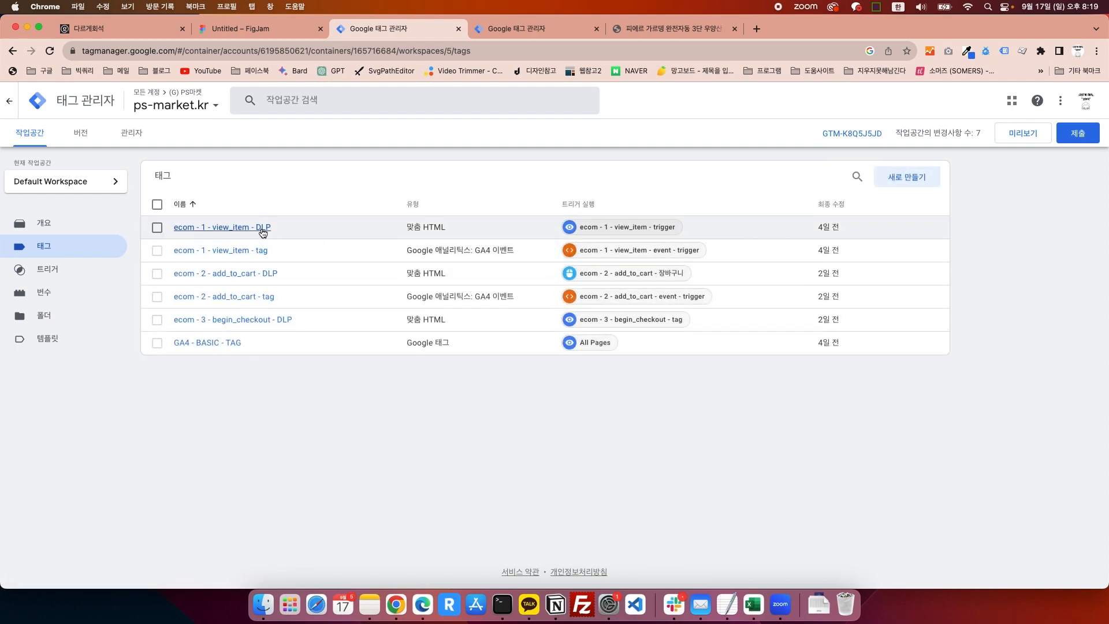
pyautogui.click(261, 251)
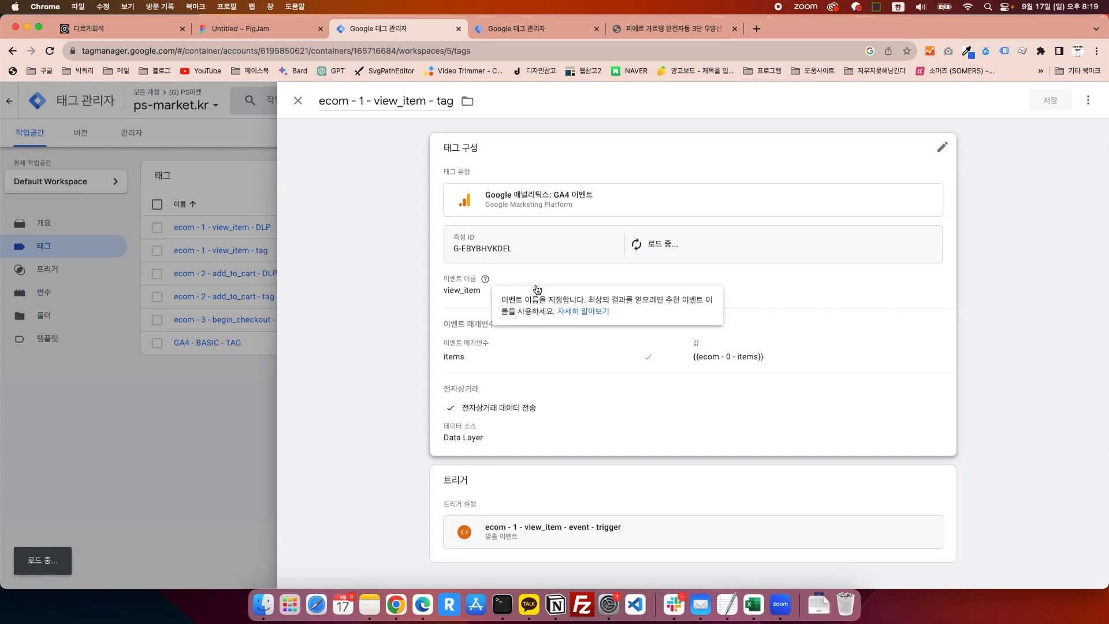
pyautogui.moveTo(491, 456); pyautogui.dragTo(449, 455)
pyautogui.moveTo(702, 454); pyautogui.dragTo(752, 453)
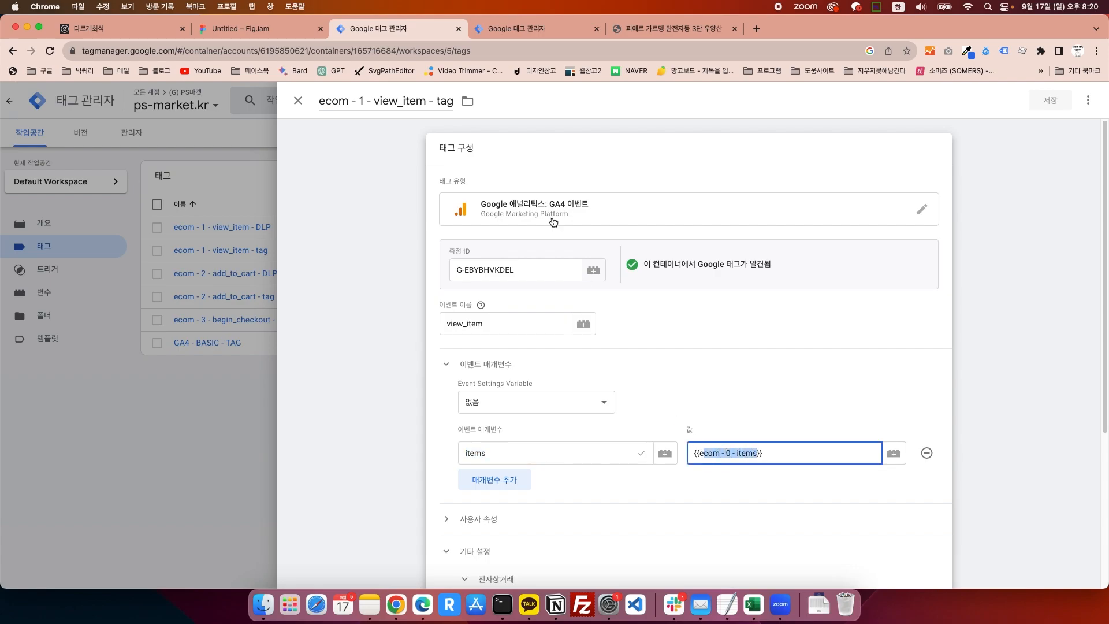
# Step: Return to the view_item DLP tag and highlight the items block of its dataLayer push
pyautogui.click(545, 31)
pyautogui.click(517, 323)
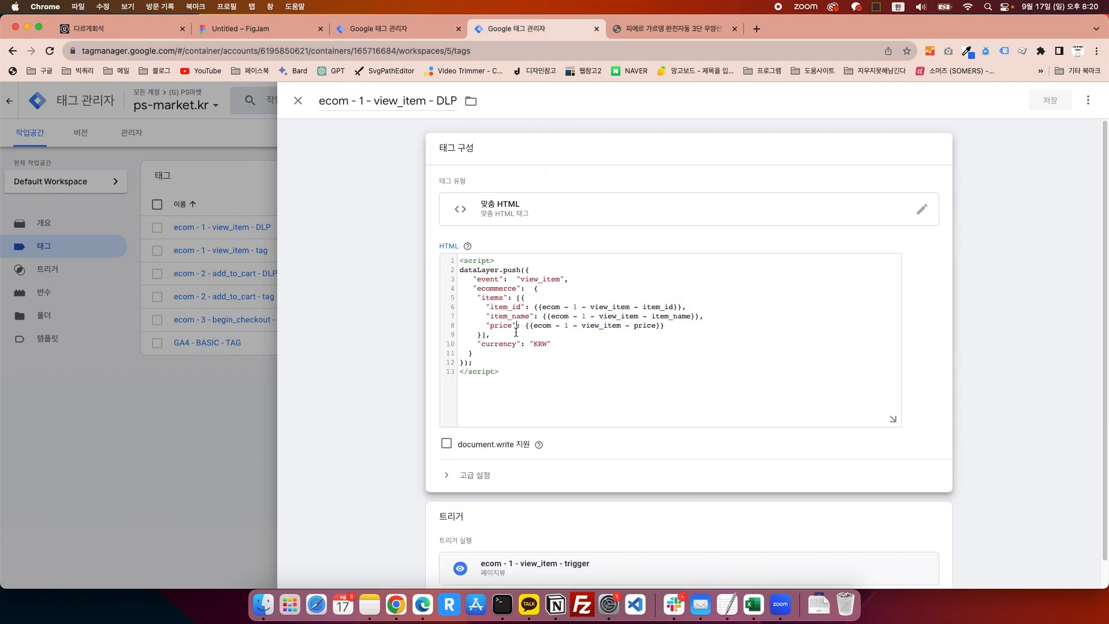
pyautogui.moveTo(496, 334)
pyautogui.mouseDown()
pyautogui.moveTo(481, 306)
pyautogui.moveTo(485, 330)
pyautogui.moveTo(572, 307)
pyautogui.moveTo(687, 306)
pyautogui.moveTo(484, 312)
pyautogui.moveTo(484, 334)
pyautogui.mouseUp()
pyautogui.click(480, 303)
pyautogui.click(486, 333)
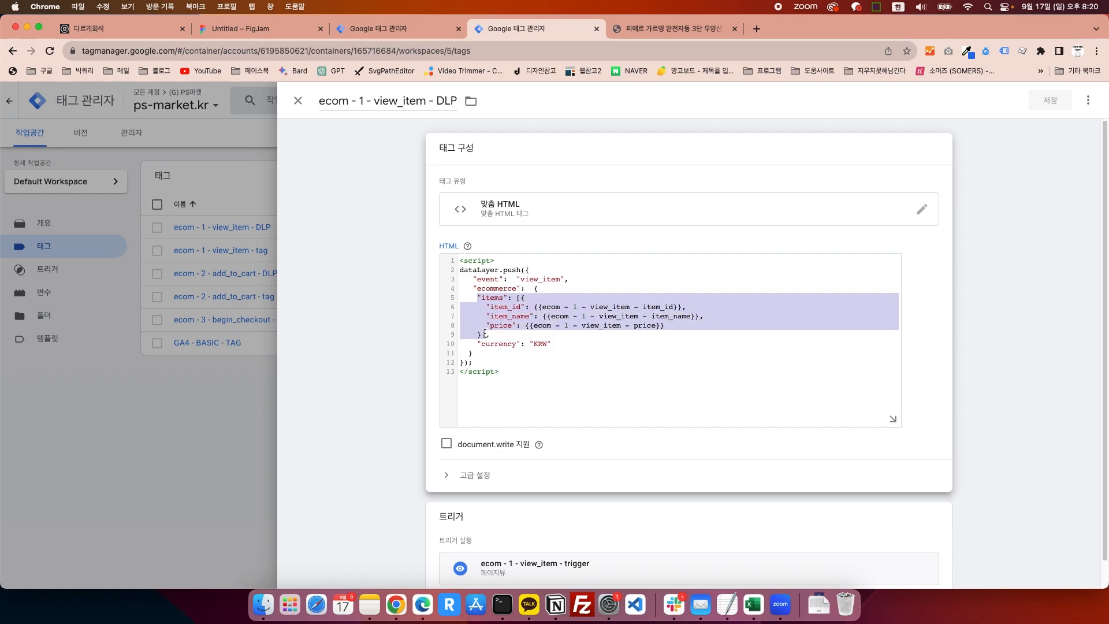
# Step: Go back to the GA4 event tag and point out the items event parameter and its {{ecom - 0 - items}} value
pyautogui.click(407, 33)
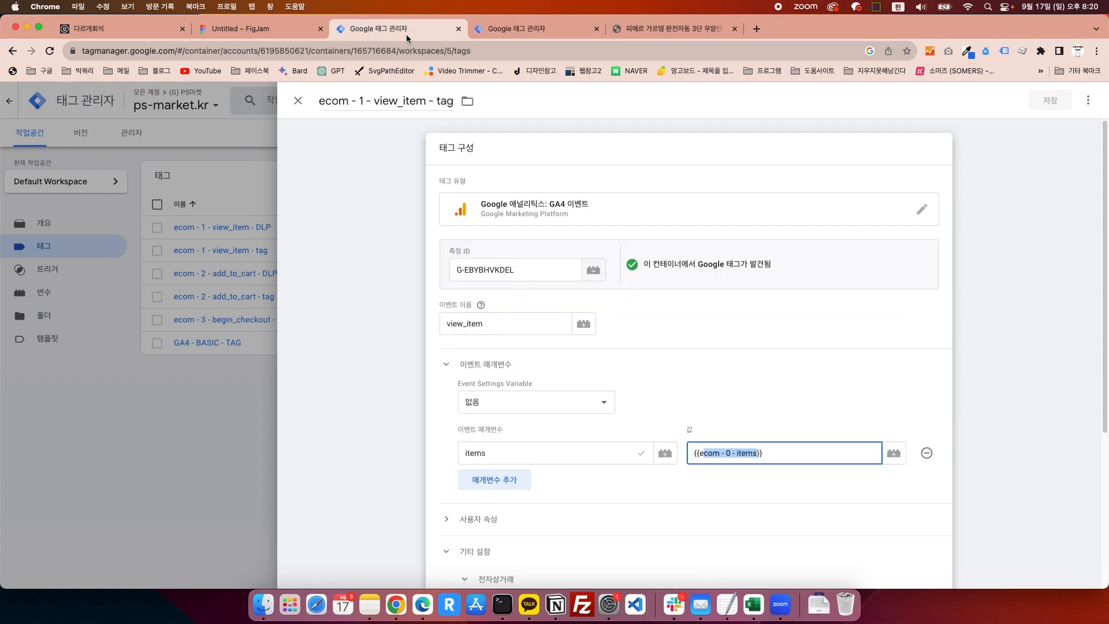
pyautogui.click(688, 407)
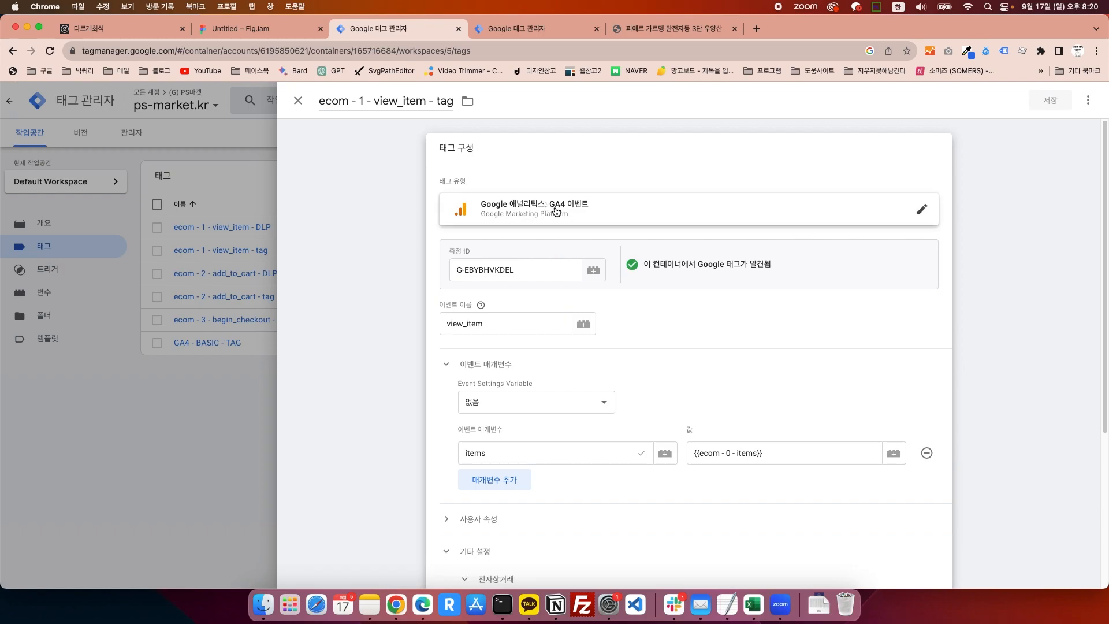
pyautogui.moveTo(497, 453); pyautogui.dragTo(431, 458)
pyautogui.click(765, 455)
pyautogui.click(650, 483)
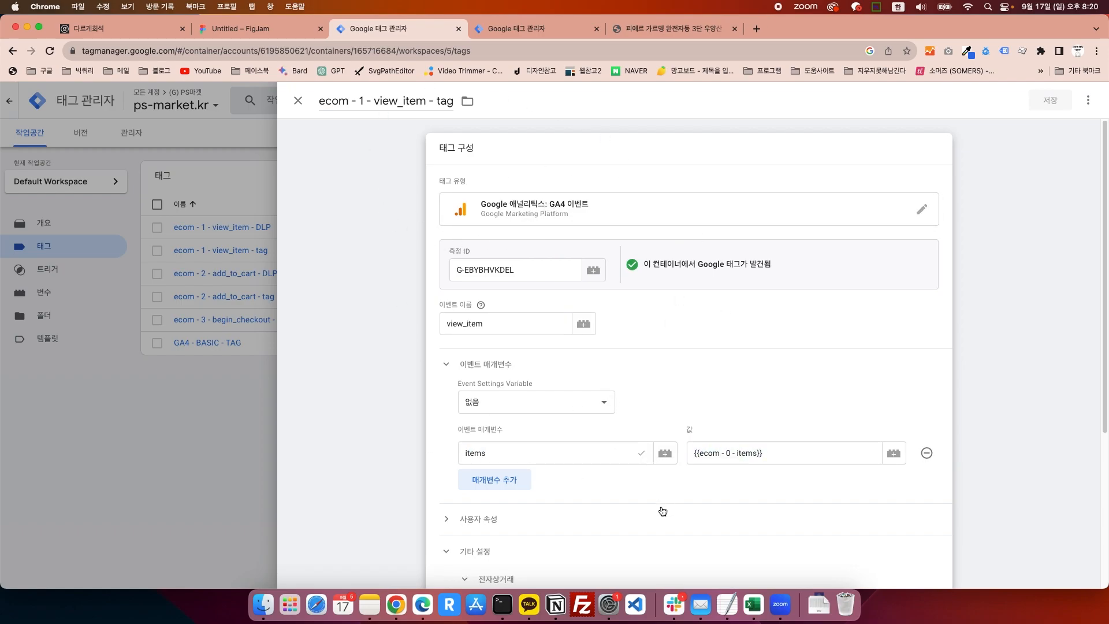
# Step: Close the GA4 event tag and show the list of user-defined variables
pyautogui.click(241, 418)
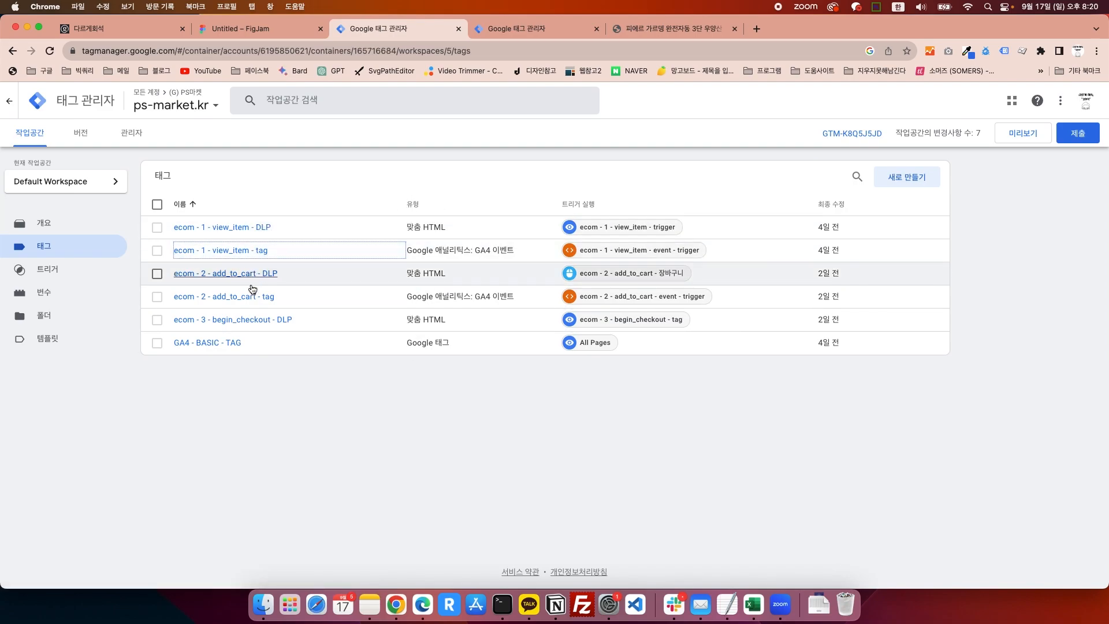
pyautogui.click(84, 298)
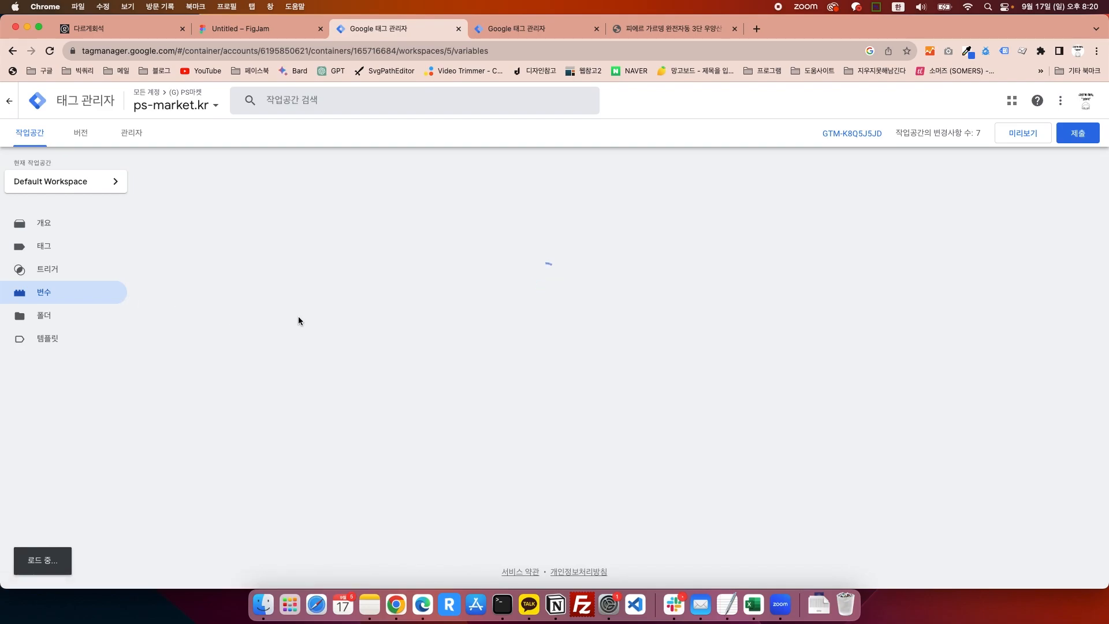
pyautogui.scroll(-10, 310, 315)
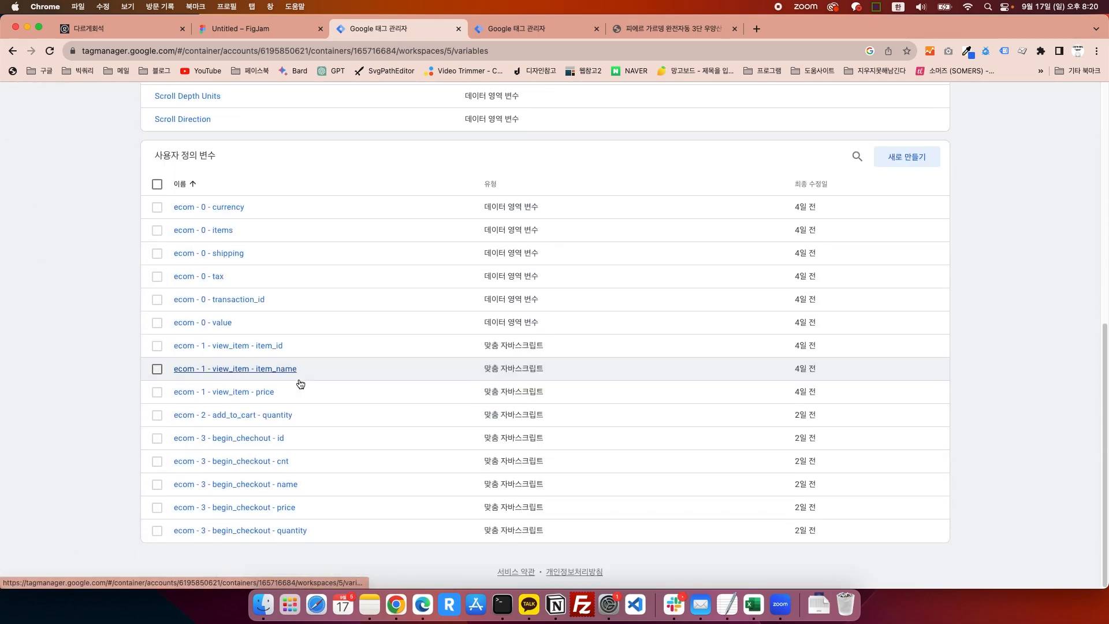